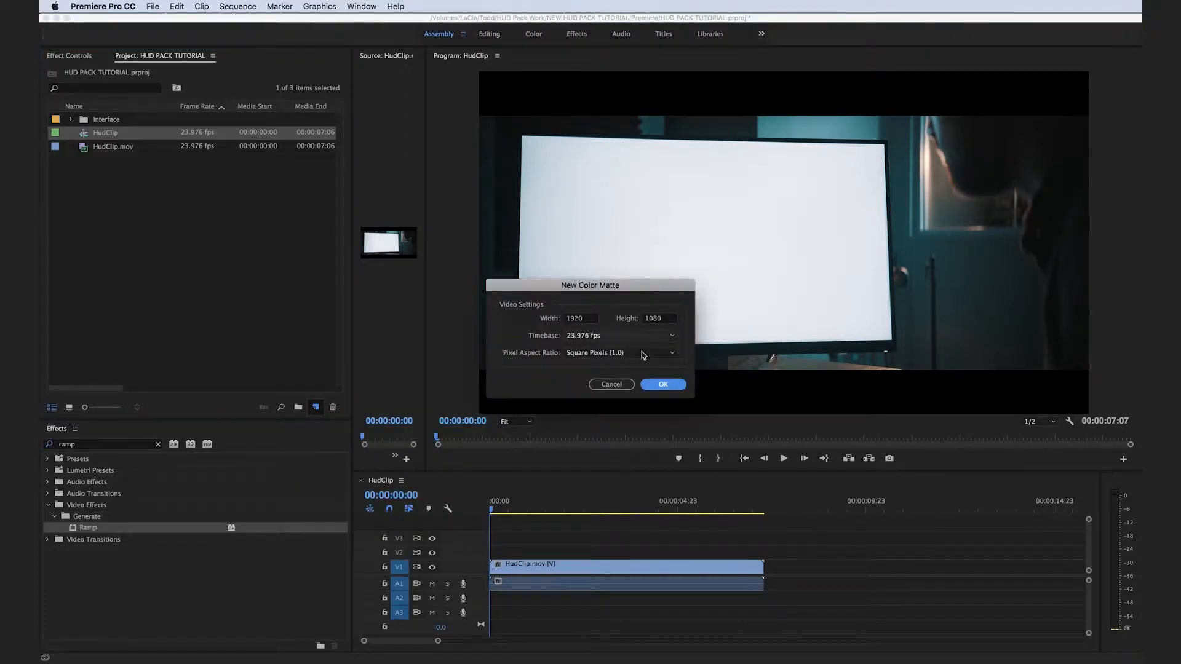
Create a 1920 × 1080, 23.976 fps color matte in red FF0000 and name it screen.
{"action": "left_click", "coordinate": [658, 385]}
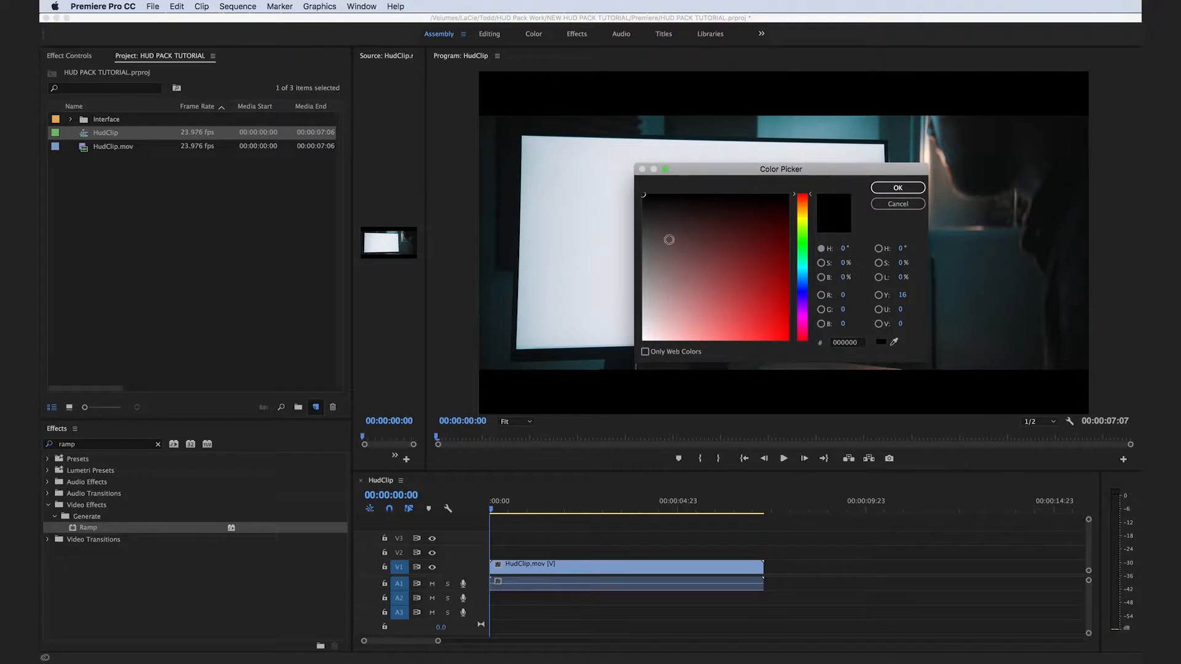
{"action": "left_click_drag", "start_coordinate": [662, 219], "coordinate": [791, 340]}
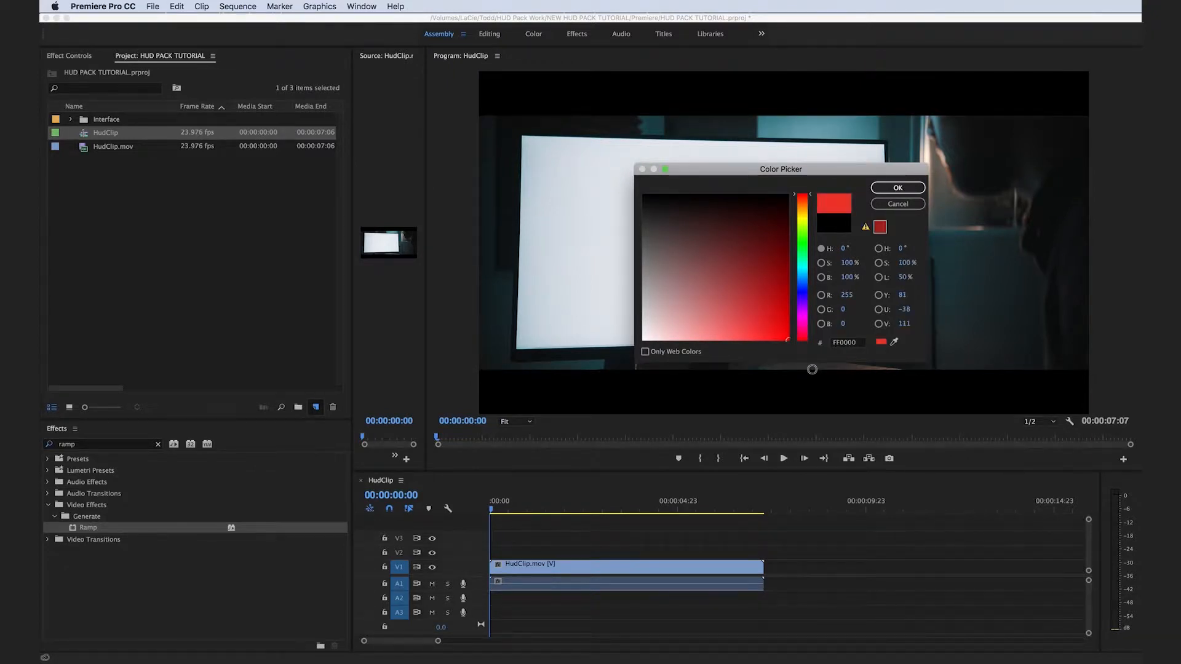
{"action": "left_click", "coordinate": [897, 190]}
{"action": "type", "text": "screen"}
{"action": "key", "text": "Return"}
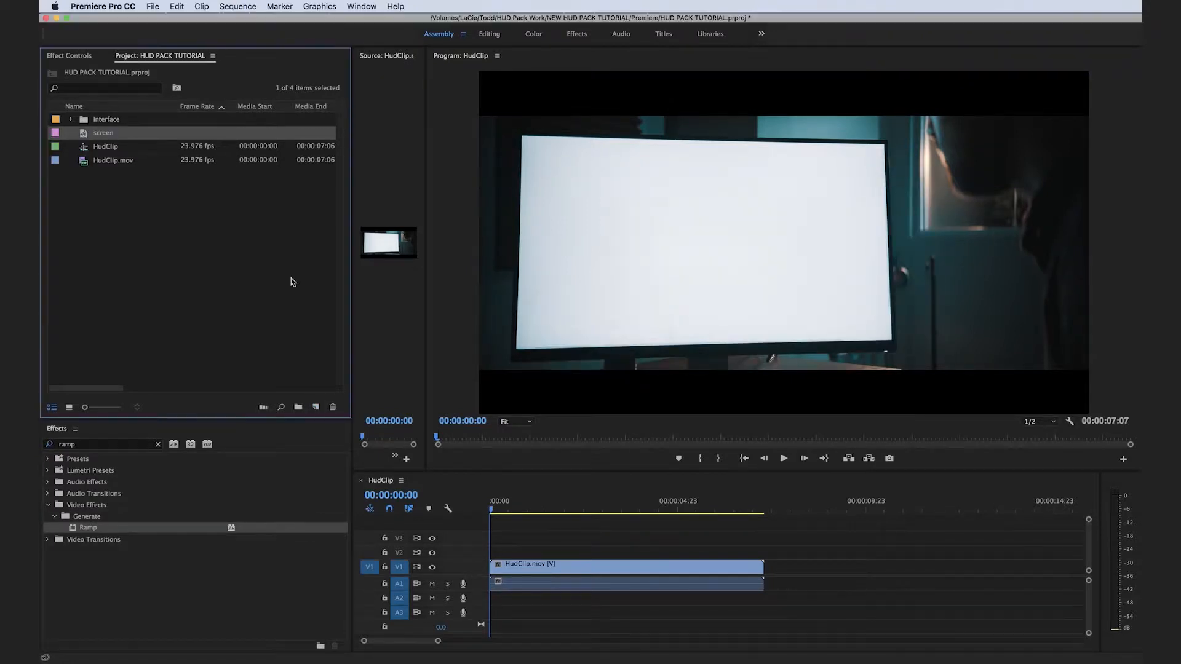
Place the screen matte on V2 for the full length of HudClip.mov and nest it as Screen Content.
{"action": "left_click_drag", "start_coordinate": [84, 136], "coordinate": [490, 555]}
{"action": "left_click_drag", "start_coordinate": [676, 553], "coordinate": [764, 555]}
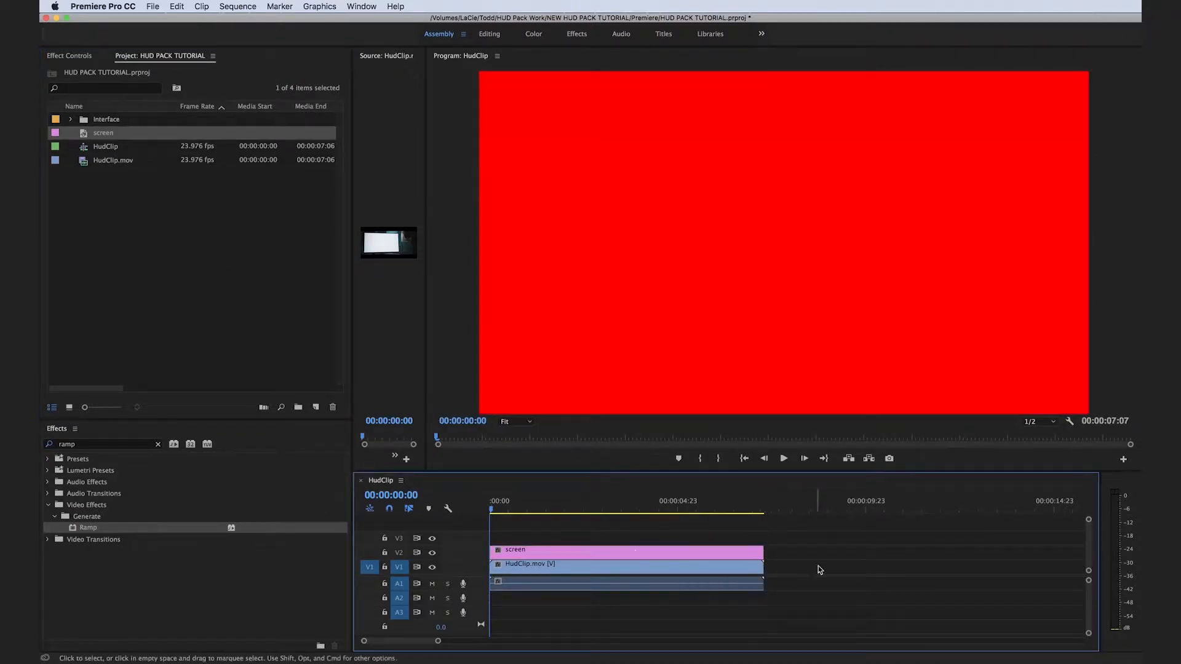
{"action": "right_click", "coordinate": [631, 557]}
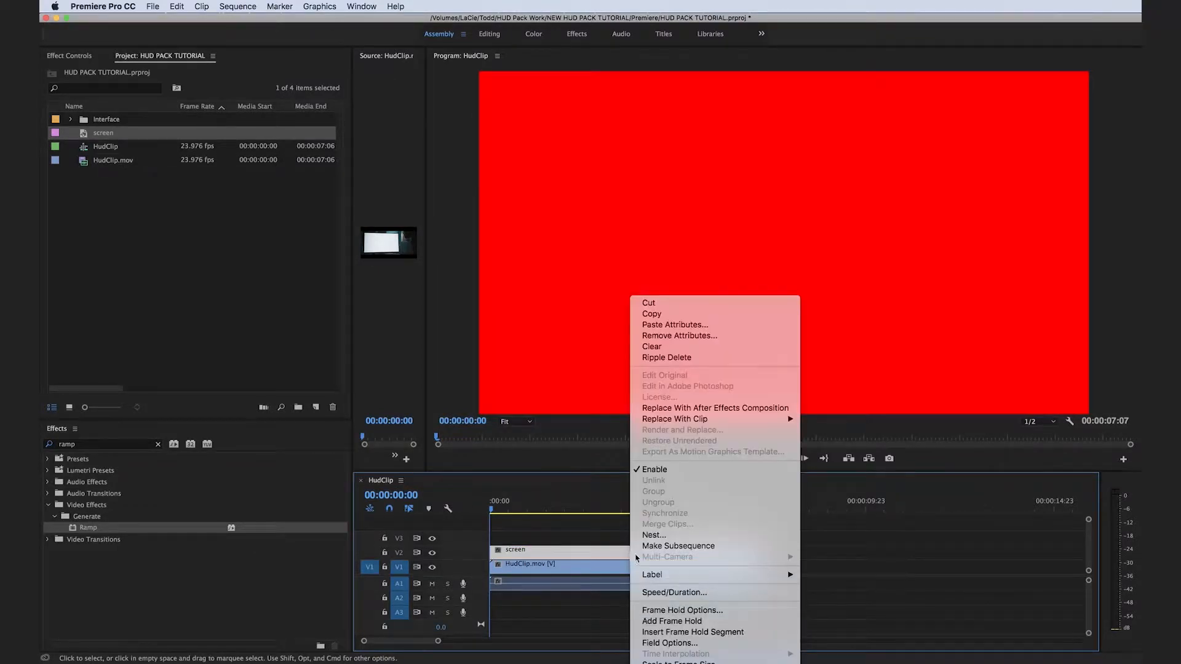
{"action": "left_click", "coordinate": [648, 538]}
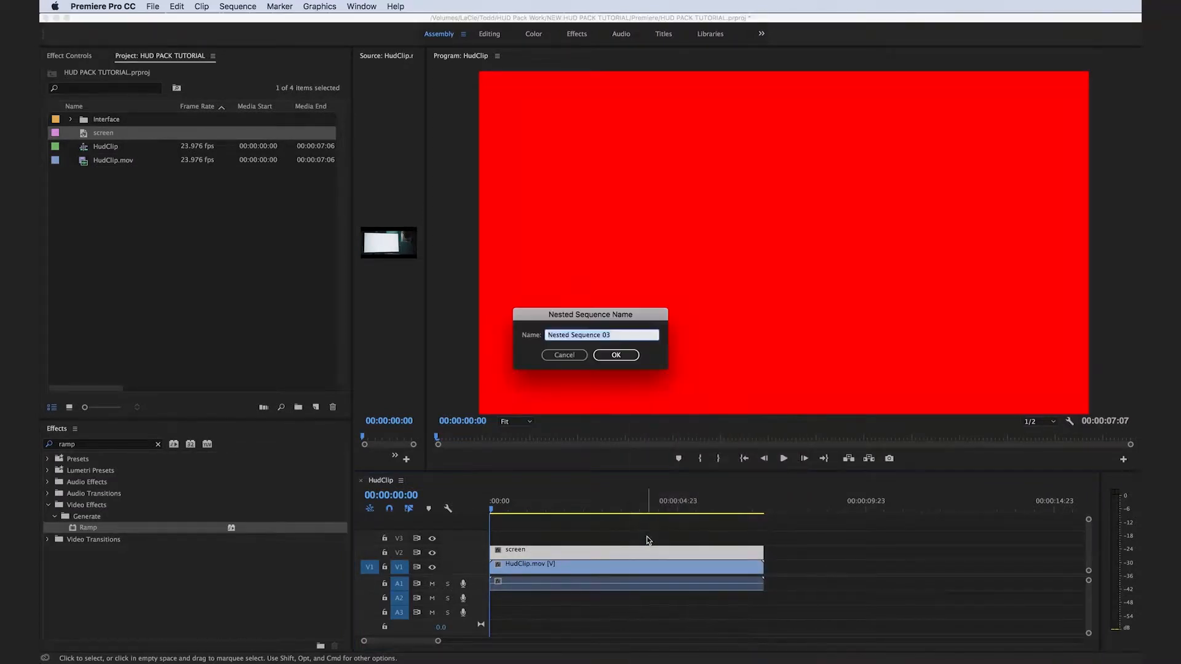
{"action": "type", "text": "Screen Content"}
{"action": "key", "text": "Return"}
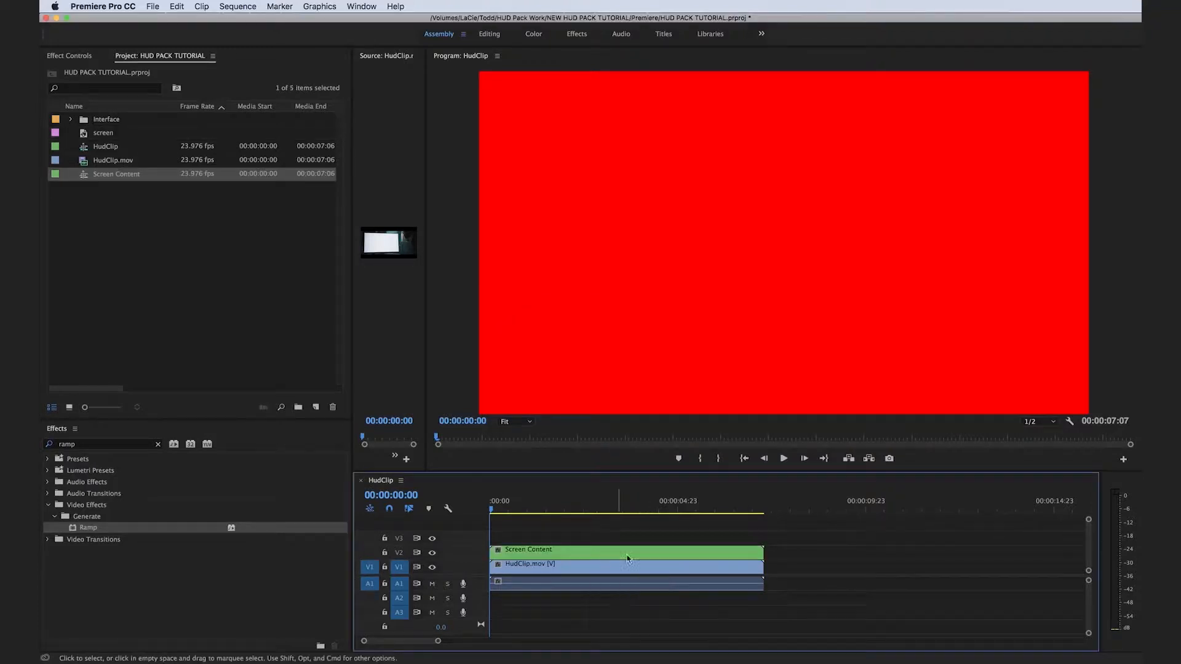
Find the Corner Pin effect and apply it to the Screen Content clip.
{"action": "left_click", "coordinate": [158, 445]}
{"action": "left_click", "coordinate": [124, 445]}
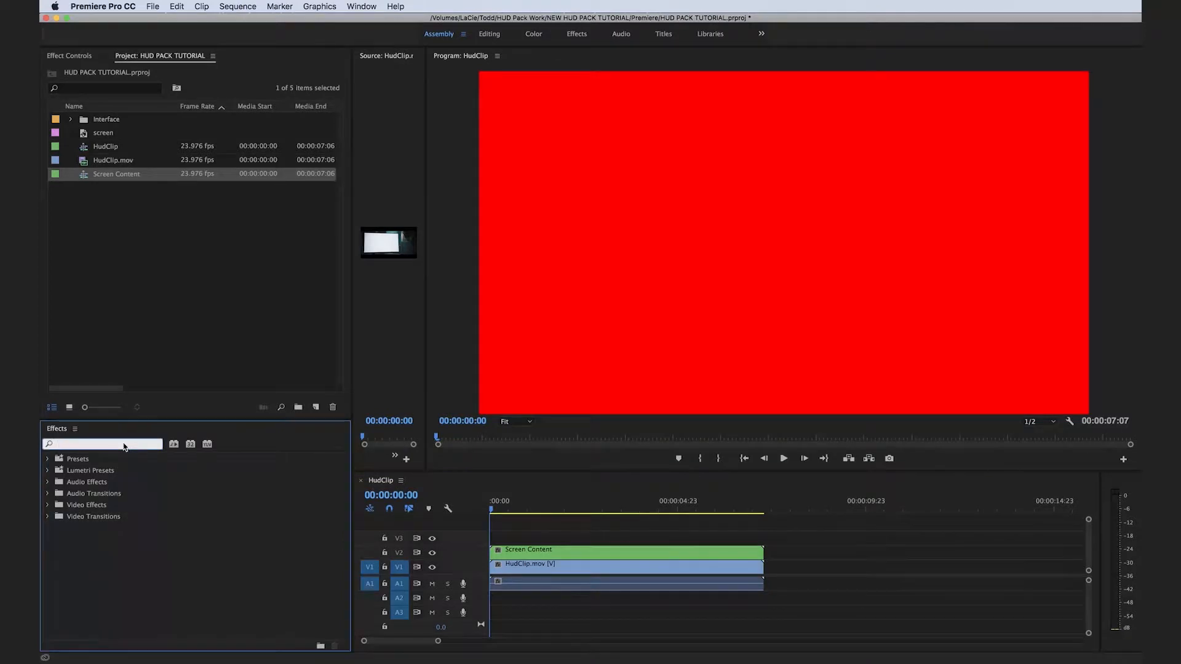
{"action": "type", "text": "corner pin"}
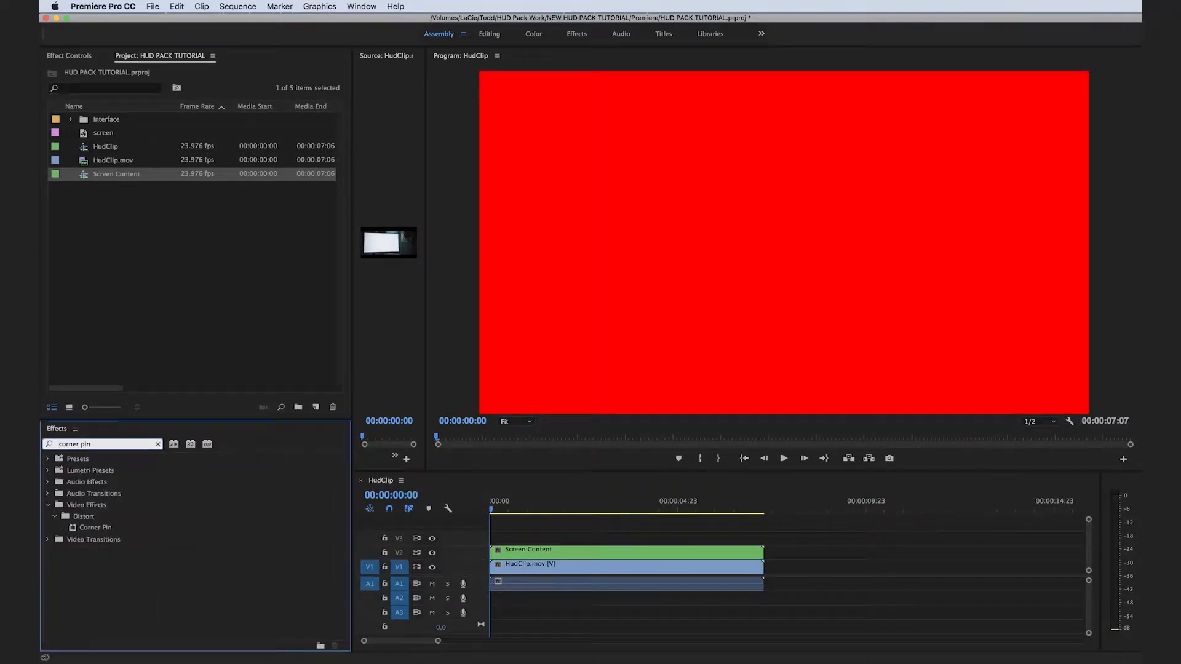
{"action": "left_click_drag", "start_coordinate": [112, 526], "coordinate": [597, 557]}
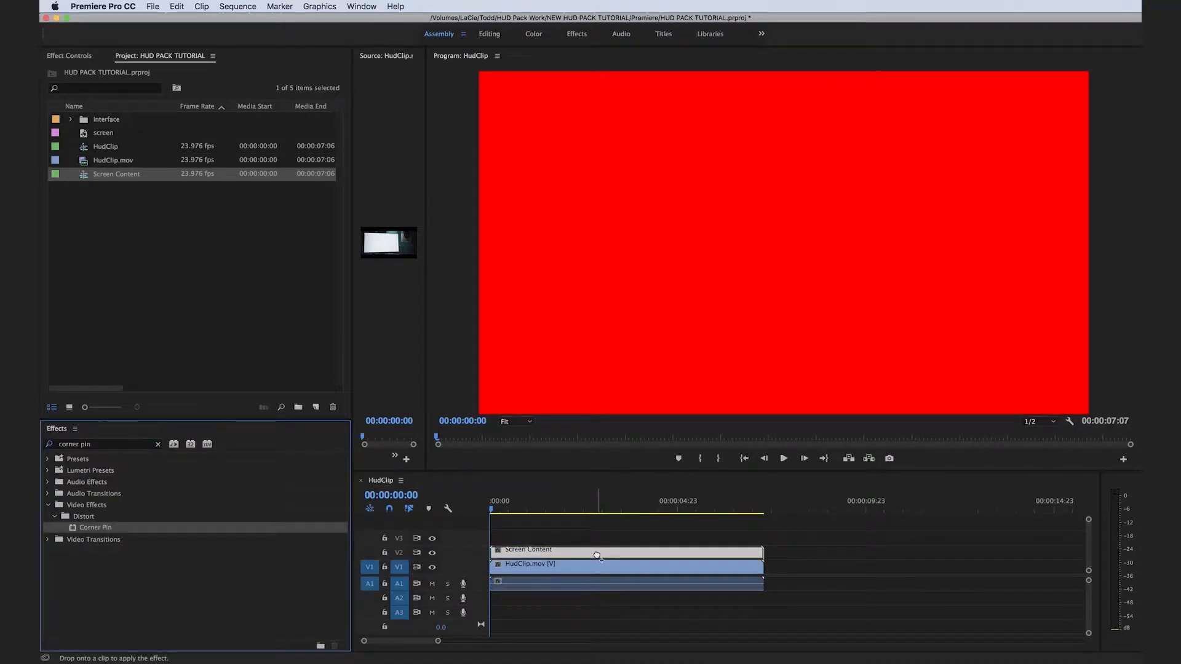
Pin the four corners of the Screen Content clip to the corners of the monitor in the footage.
{"action": "left_click", "coordinate": [69, 56]}
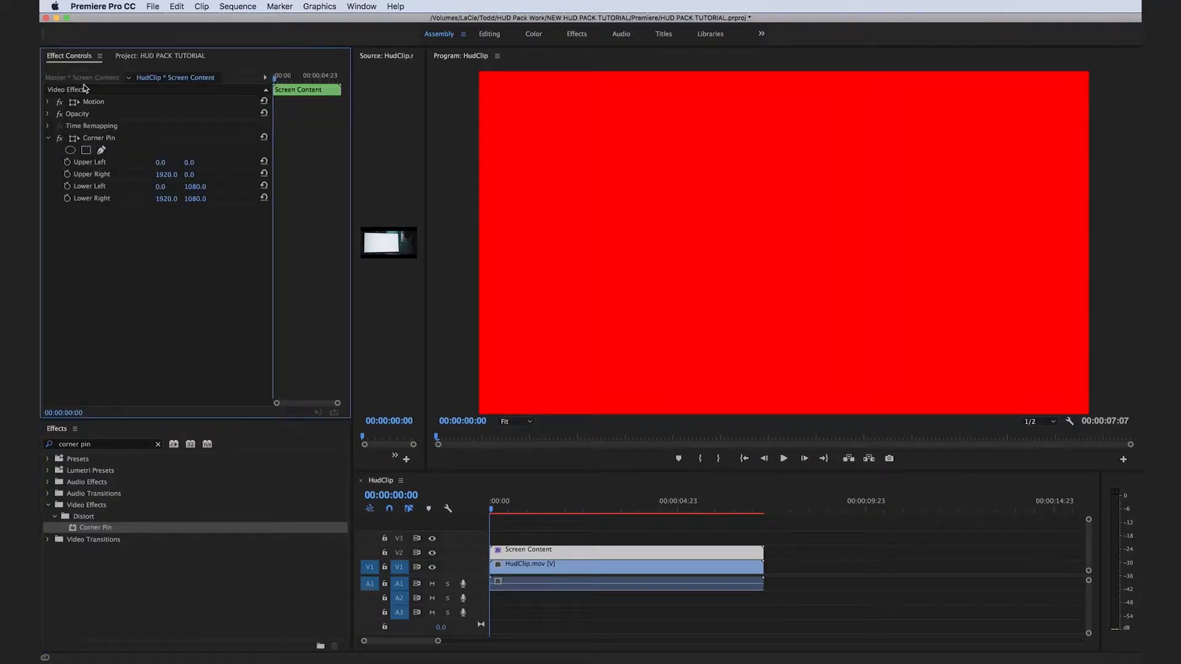
{"action": "left_click", "coordinate": [101, 139]}
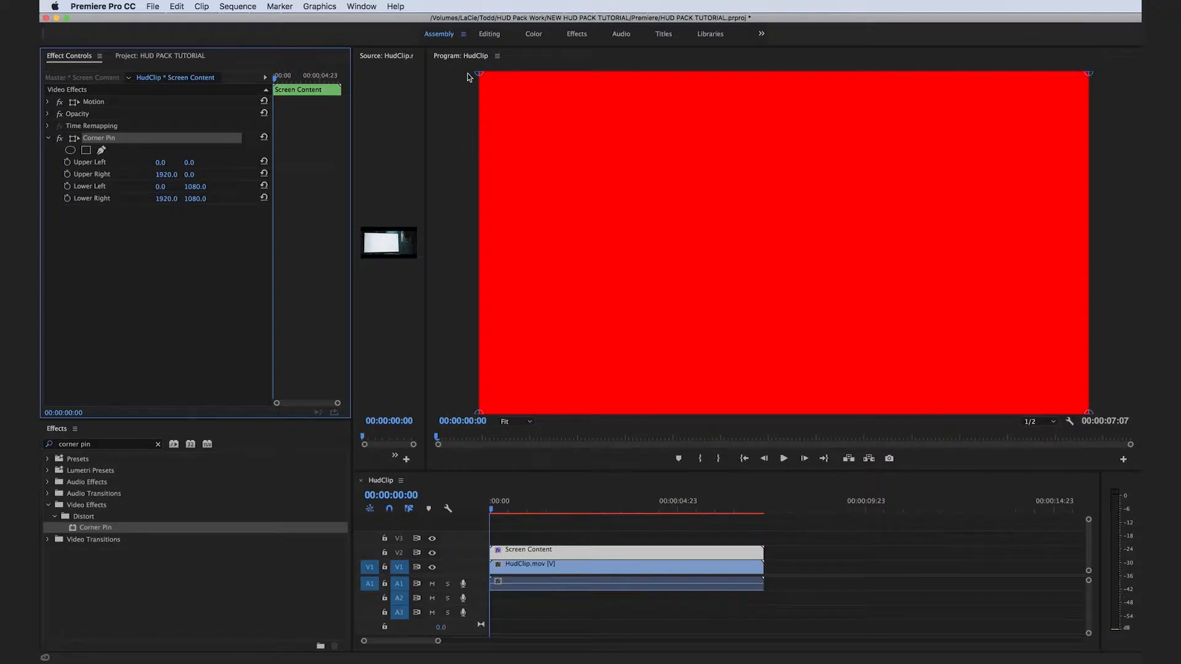
{"action": "left_click_drag", "start_coordinate": [477, 74], "coordinate": [522, 136]}
{"action": "left_click_drag", "start_coordinate": [1089, 73], "coordinate": [882, 143]}
{"action": "left_click_drag", "start_coordinate": [1087, 412], "coordinate": [892, 340]}
{"action": "left_click_drag", "start_coordinate": [883, 145], "coordinate": [884, 143]}
{"action": "left_click_drag", "start_coordinate": [481, 414], "coordinate": [514, 351]}
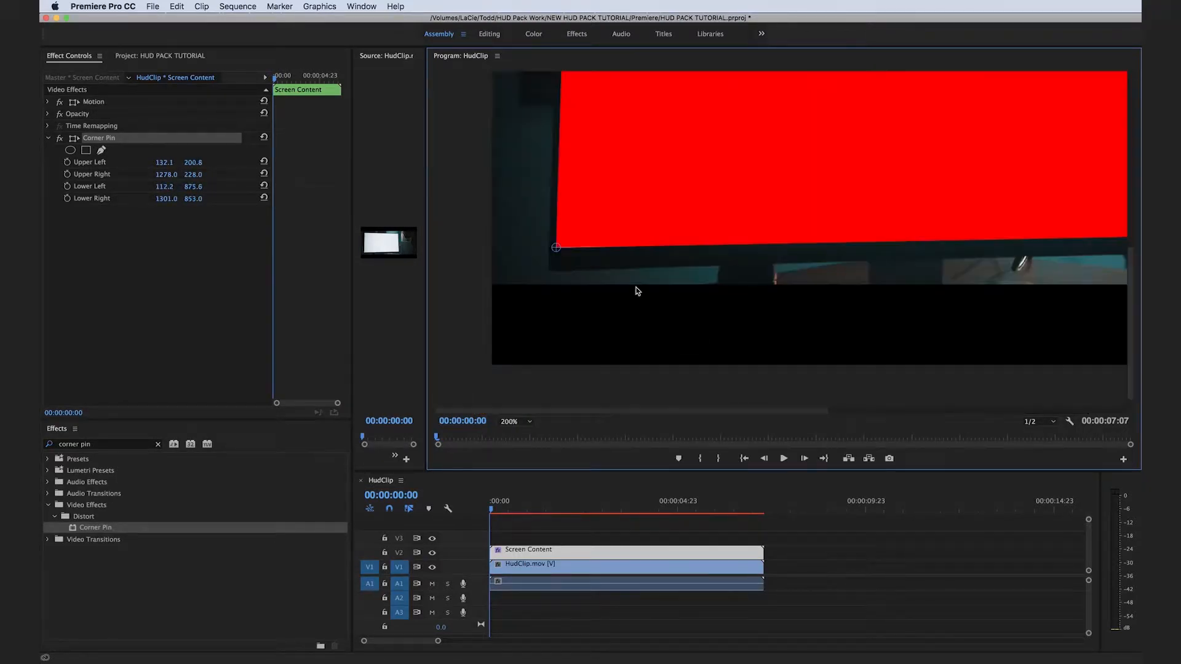
{"action": "left_click_drag", "start_coordinate": [556, 252], "coordinate": [559, 253]}
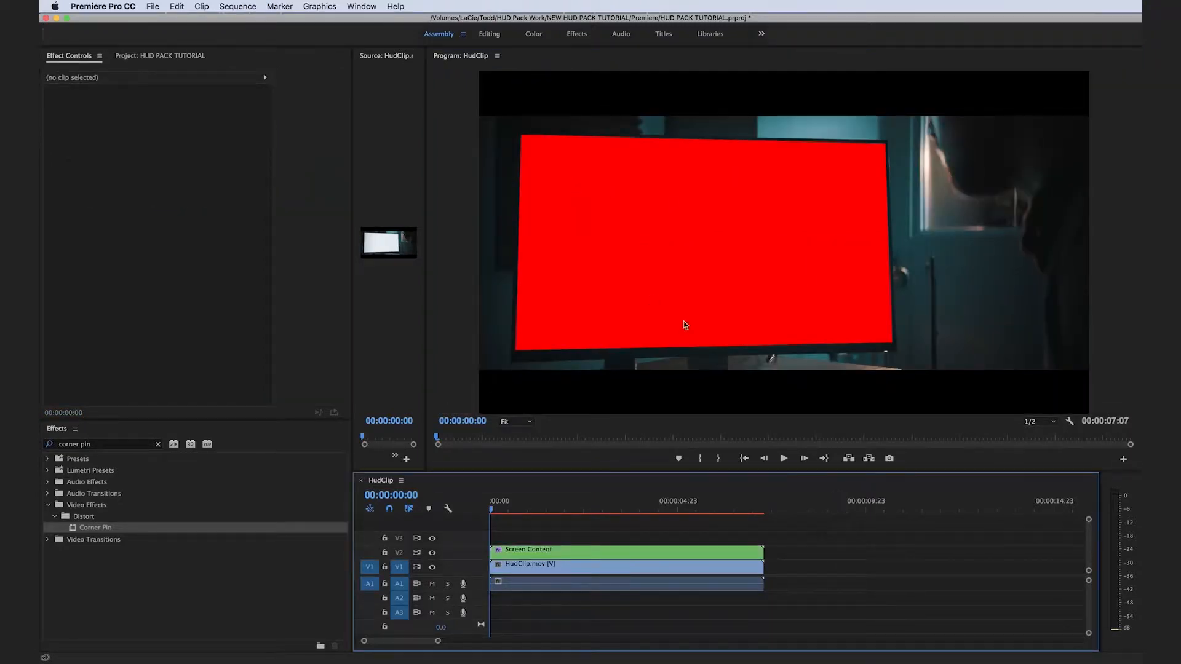
Inside the Screen Content nested sequence, move the screen matte to V1 and apply the Ramp effect to it.
{"action": "double_click", "coordinate": [611, 557]}
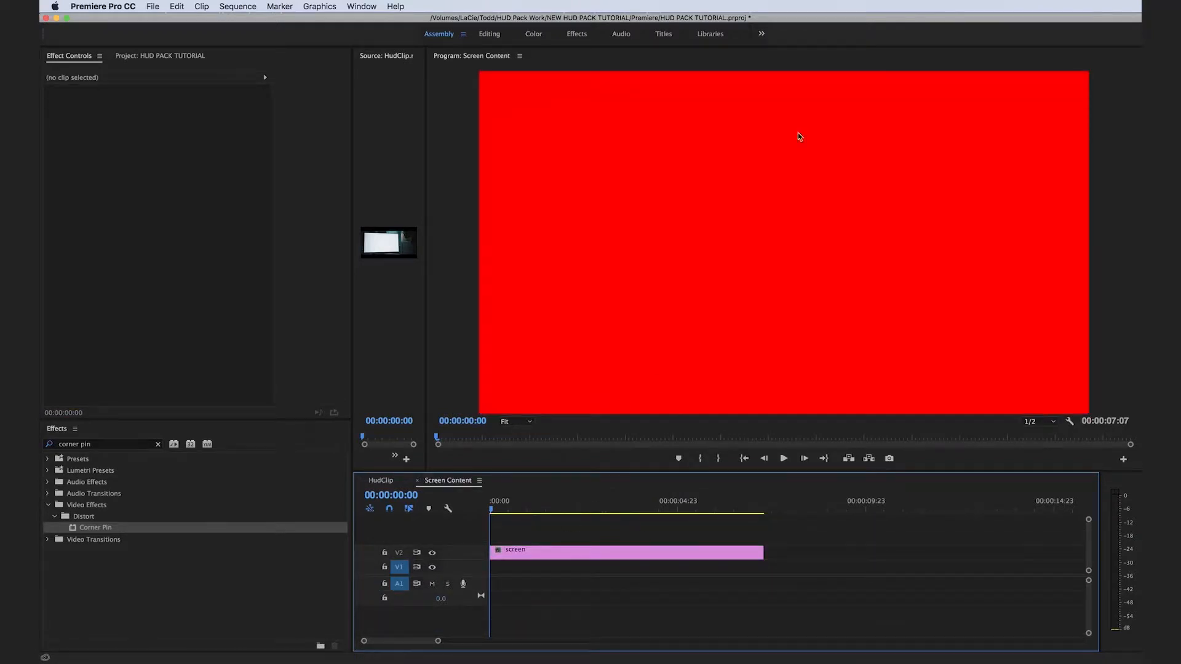
{"action": "left_click_drag", "start_coordinate": [615, 552], "coordinate": [610, 566]}
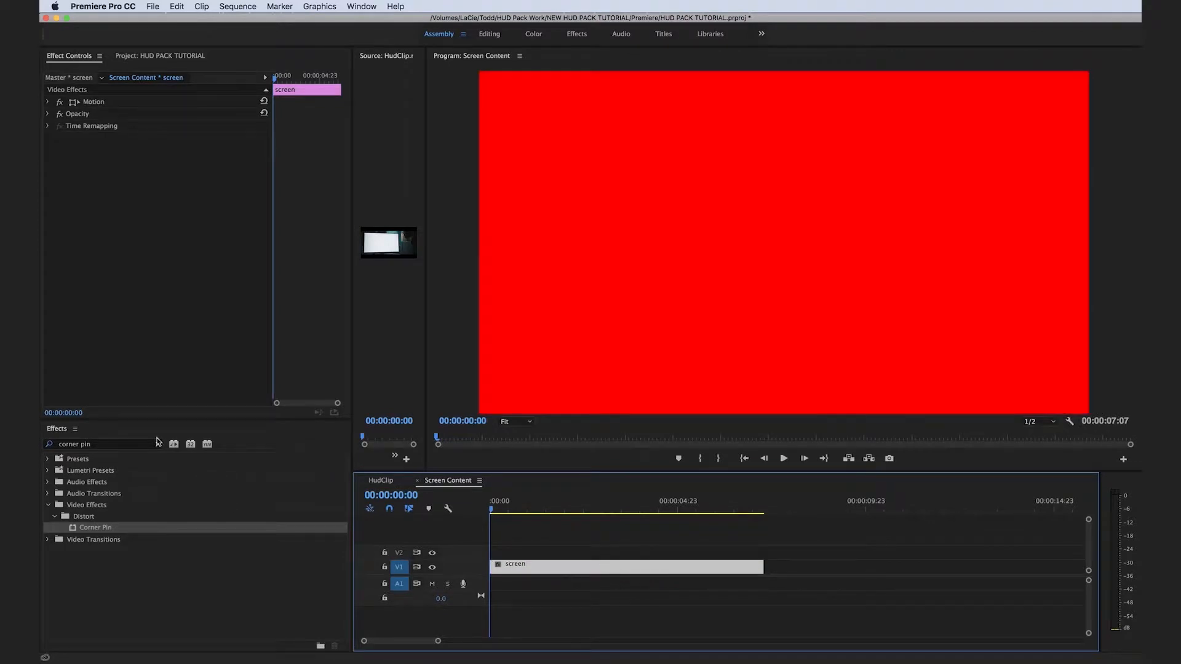
{"action": "left_click", "coordinate": [158, 445]}
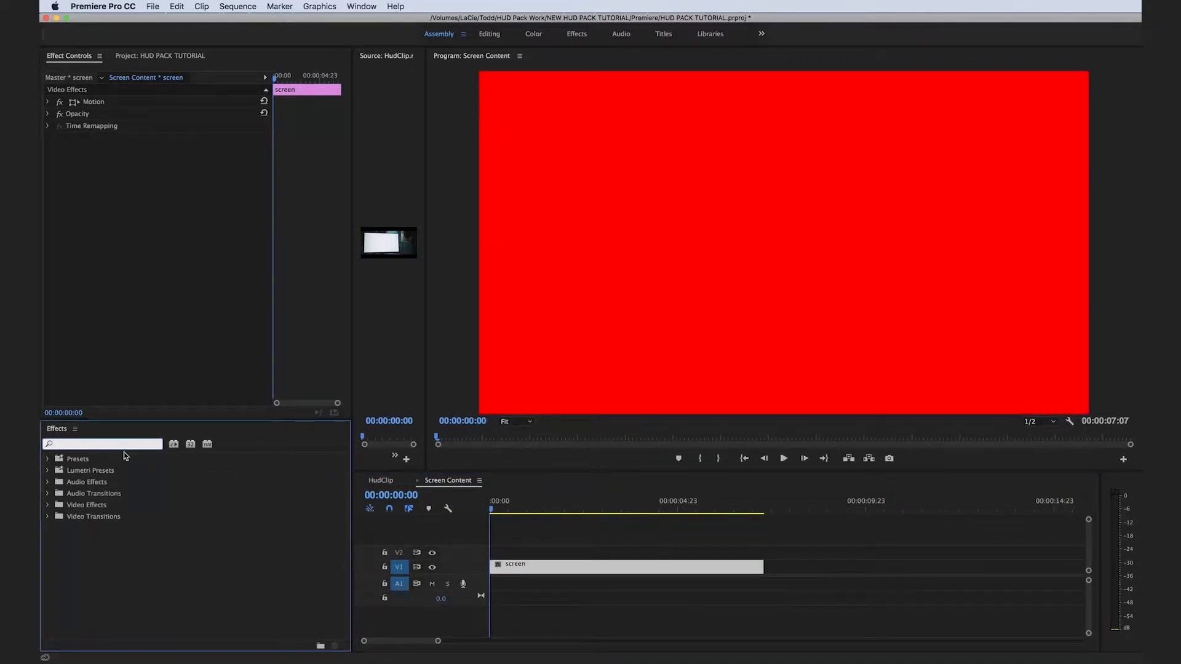
{"action": "type", "text": "ramp"}
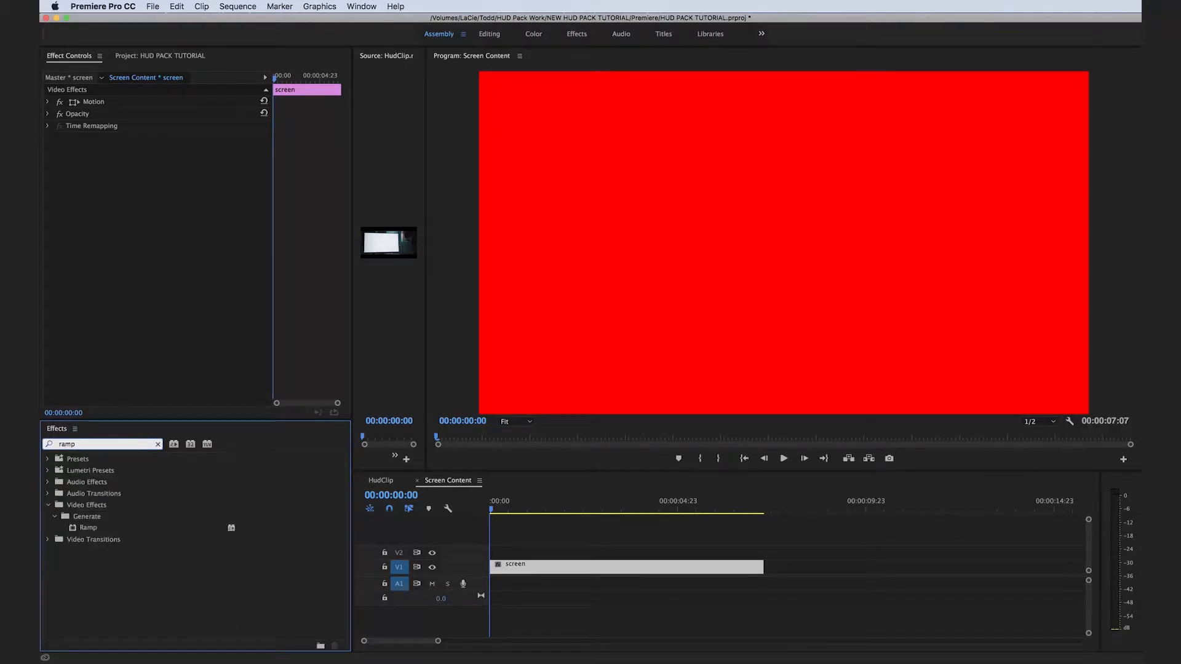
{"action": "left_click_drag", "start_coordinate": [86, 527], "coordinate": [582, 575]}
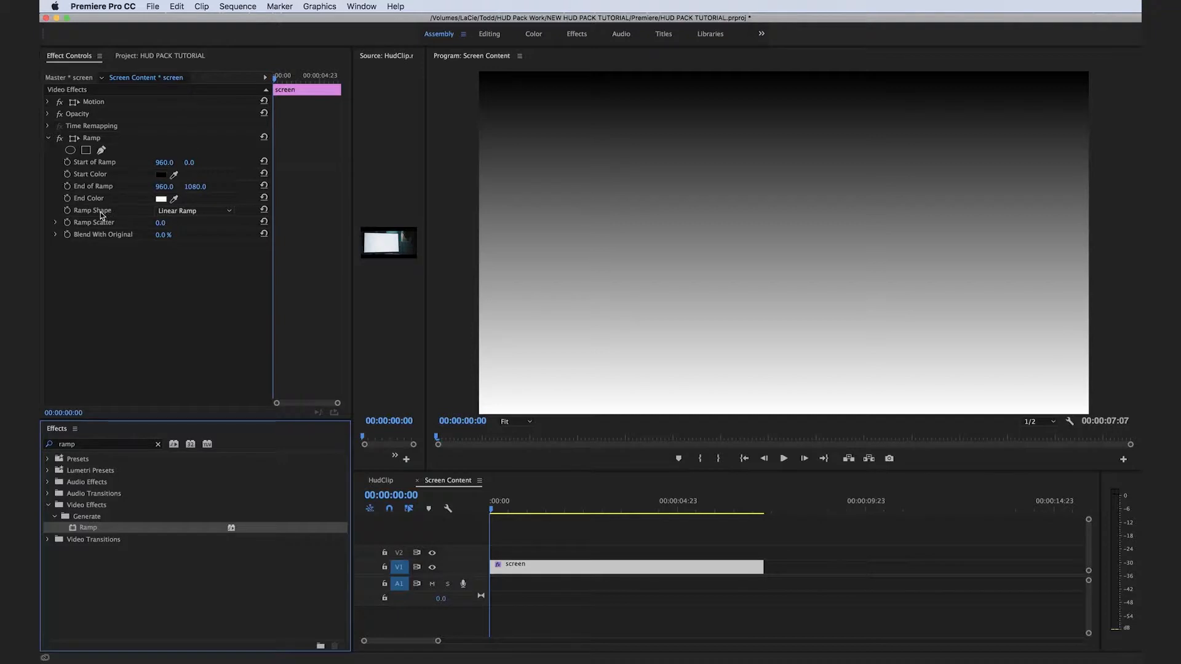
Set the ramp shape to Radial Ramp and its start color to dark teal 193130.
{"action": "left_click", "coordinate": [194, 212]}
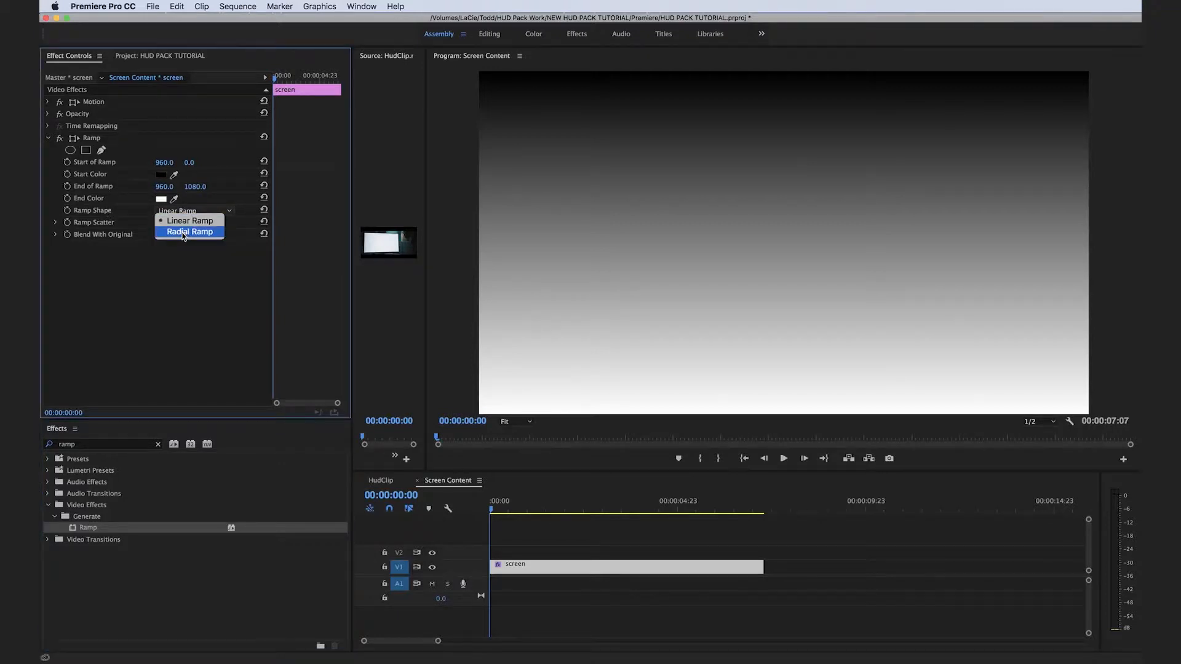
{"action": "left_click", "coordinate": [183, 234]}
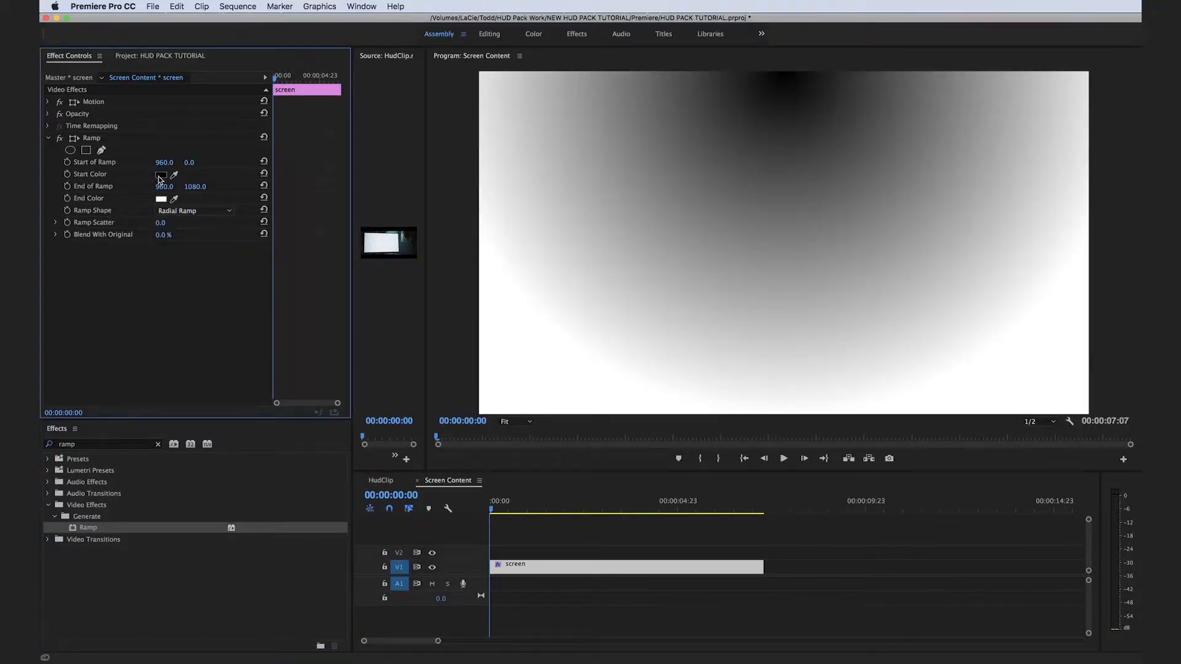
{"action": "left_click", "coordinate": [160, 176]}
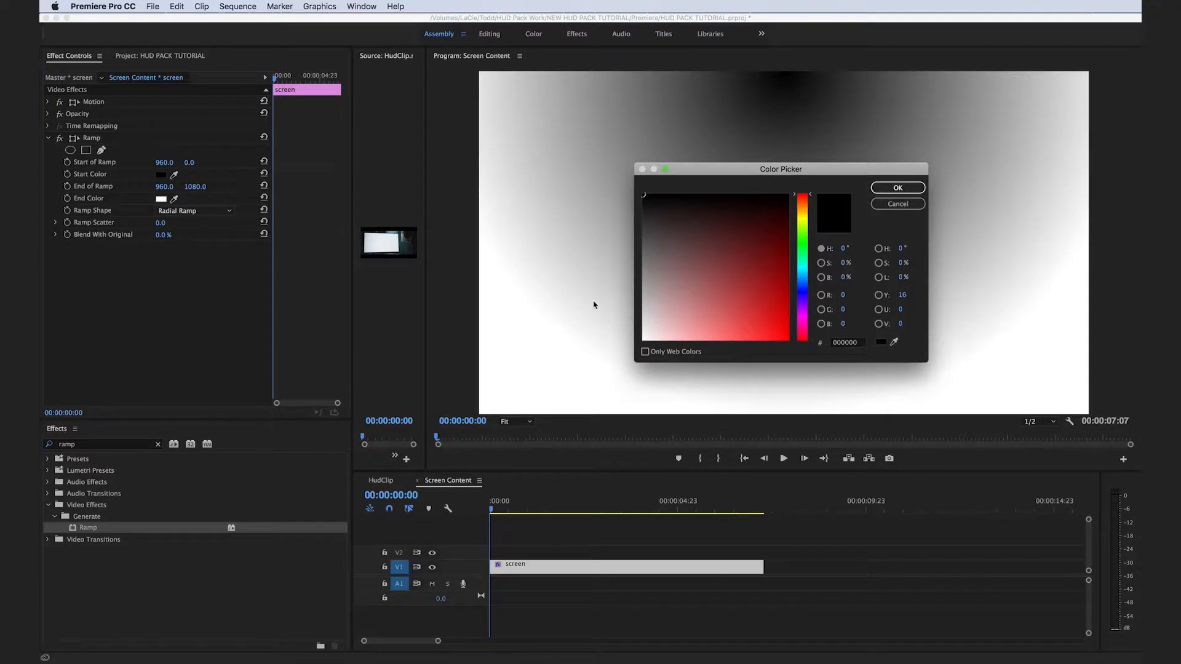
{"action": "left_click", "coordinate": [804, 269]}
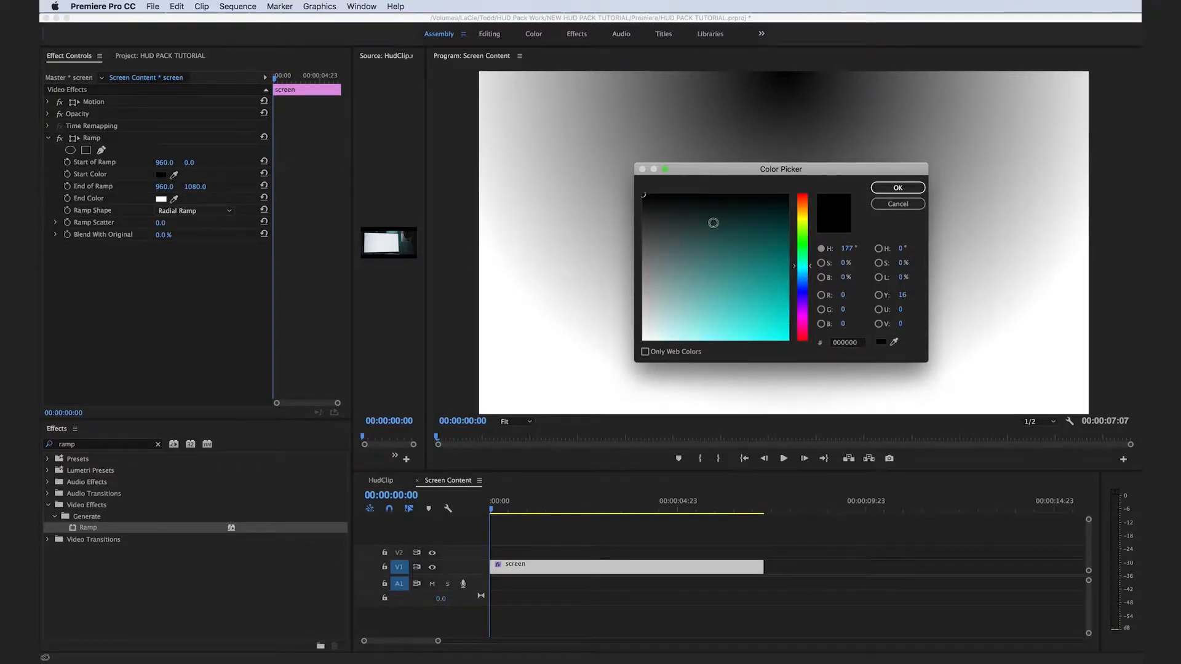
{"action": "left_click", "coordinate": [712, 225]}
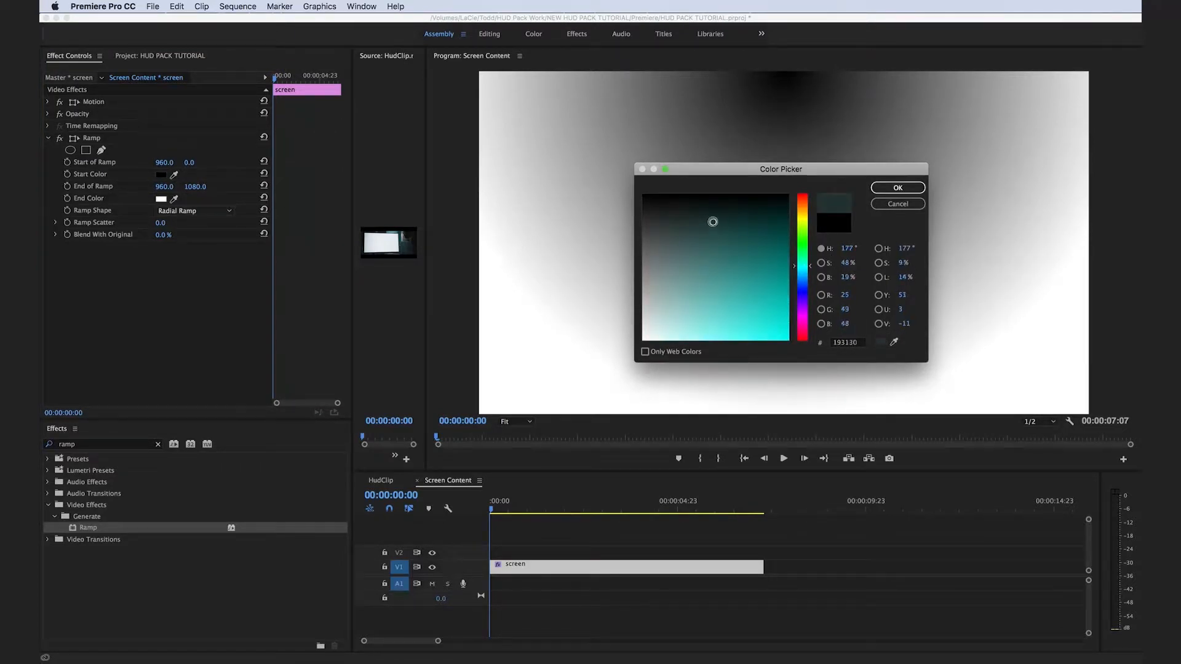
{"action": "key", "text": "Return"}
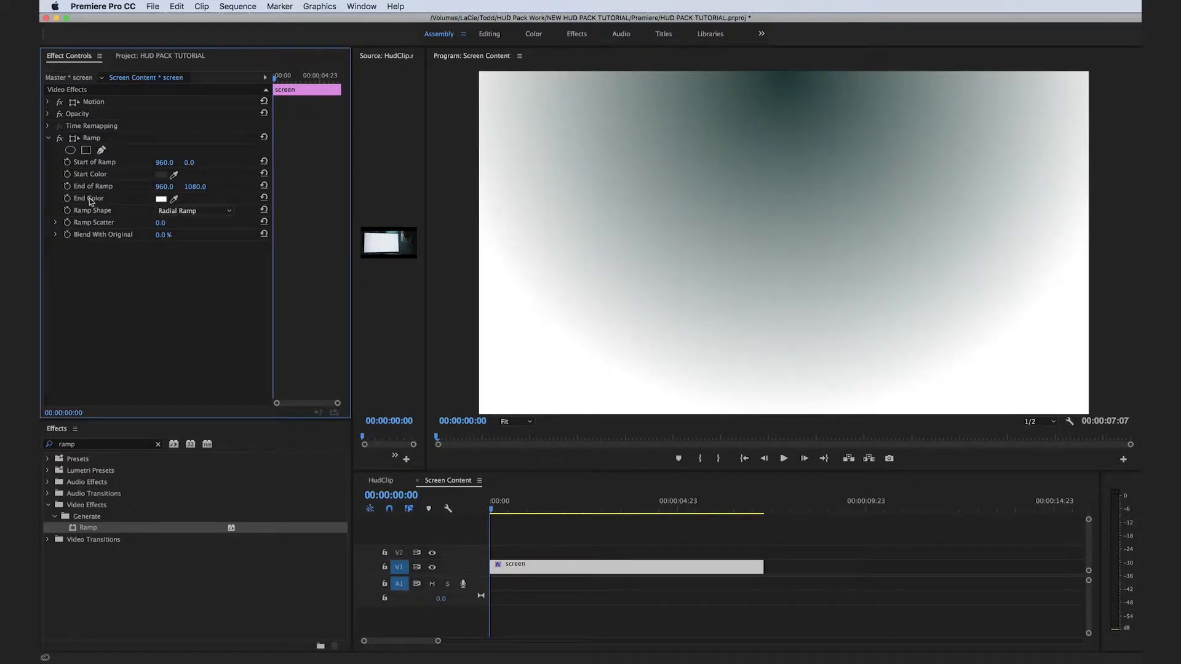
Set the ramp's end color to near-black green 0A1513 and its Ramp Scatter to 253.
{"action": "left_click", "coordinate": [161, 200]}
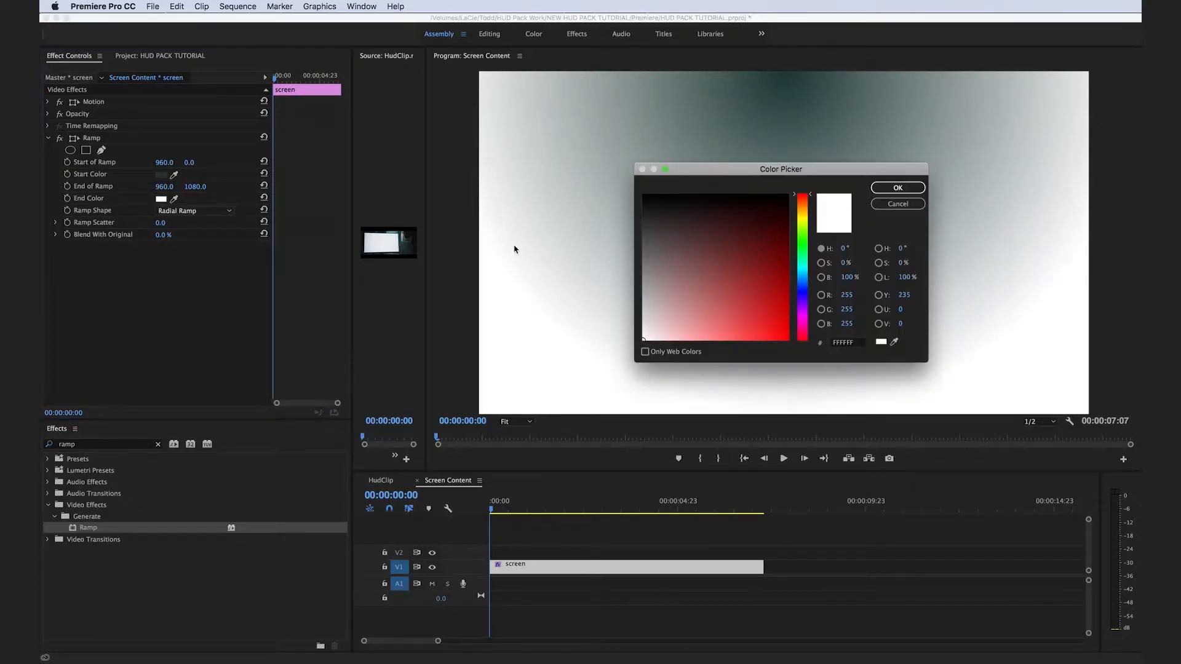
{"action": "left_click", "coordinate": [802, 263]}
{"action": "left_click", "coordinate": [717, 205]}
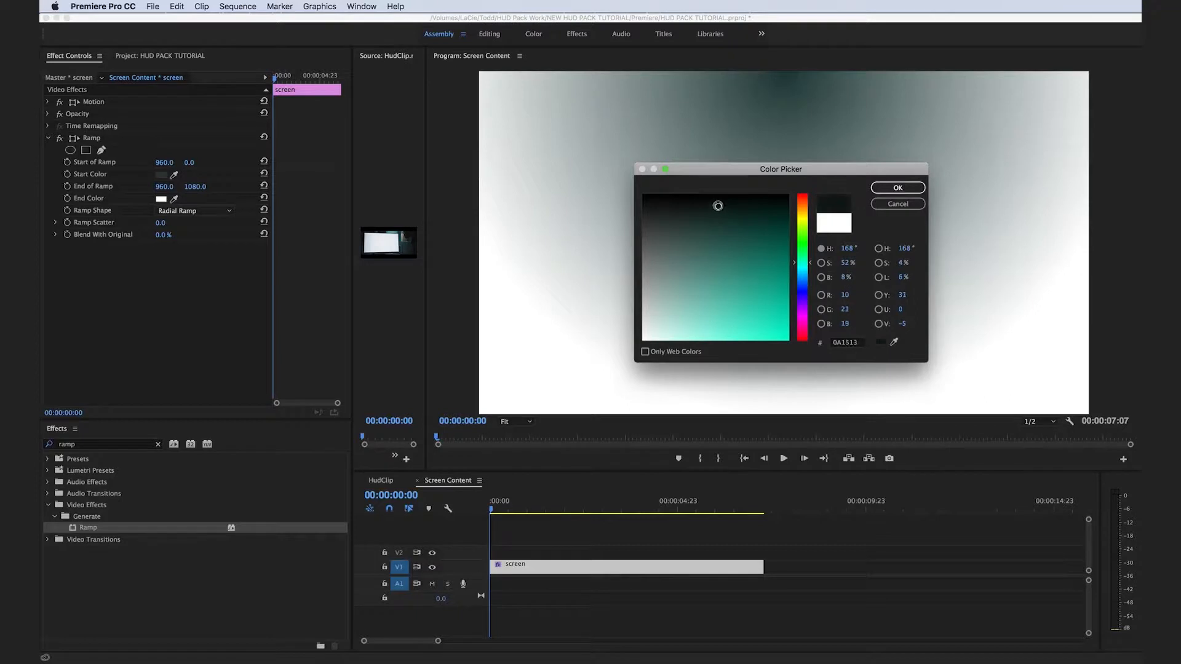
{"action": "key", "text": "Return"}
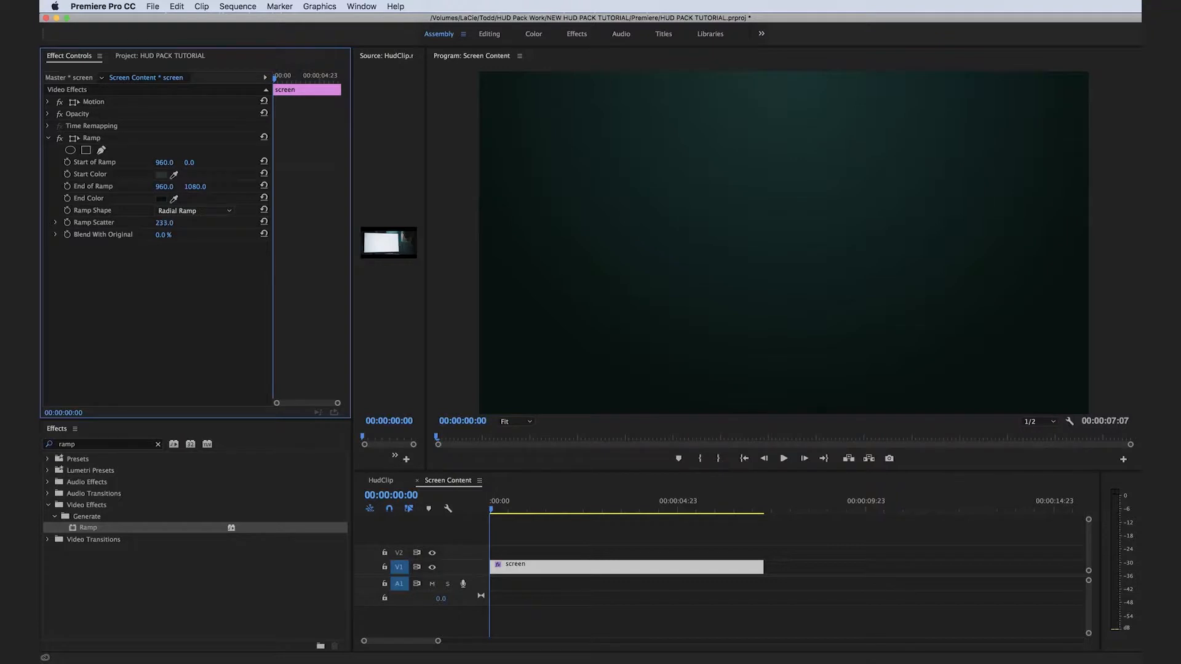
Move the ramp's start point to about 1737, 559 near the frame's right edge and its end point to about 52, 584 near the left.
{"action": "left_click", "coordinate": [99, 144]}
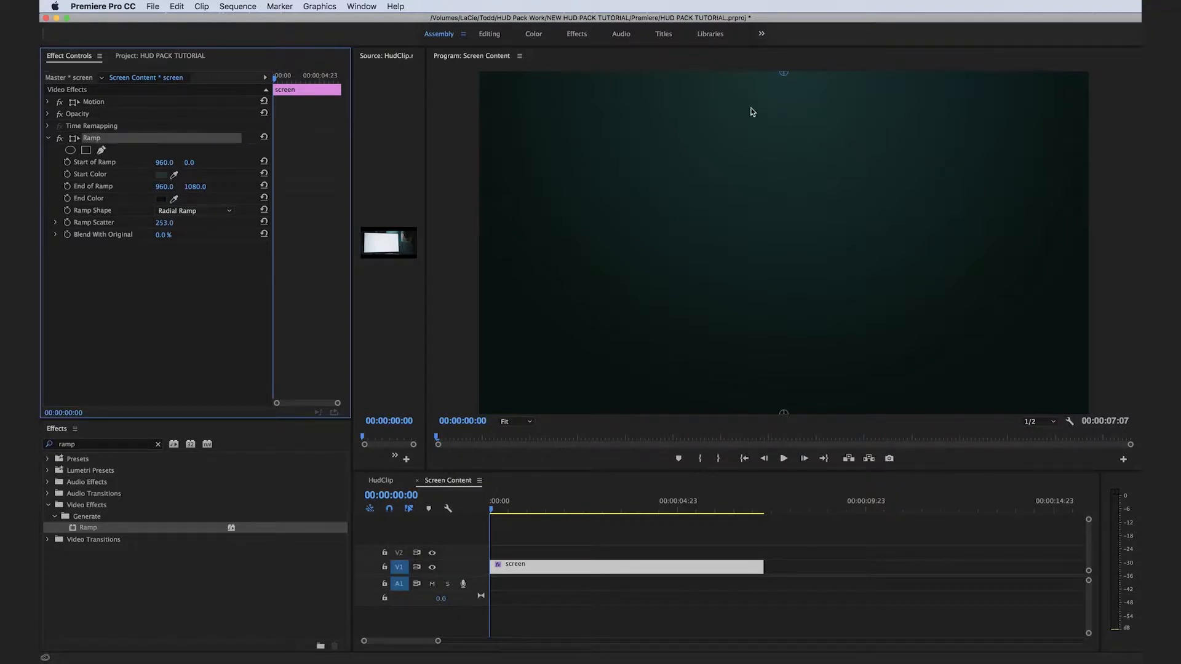
{"action": "left_click_drag", "start_coordinate": [785, 78], "coordinate": [1031, 252]}
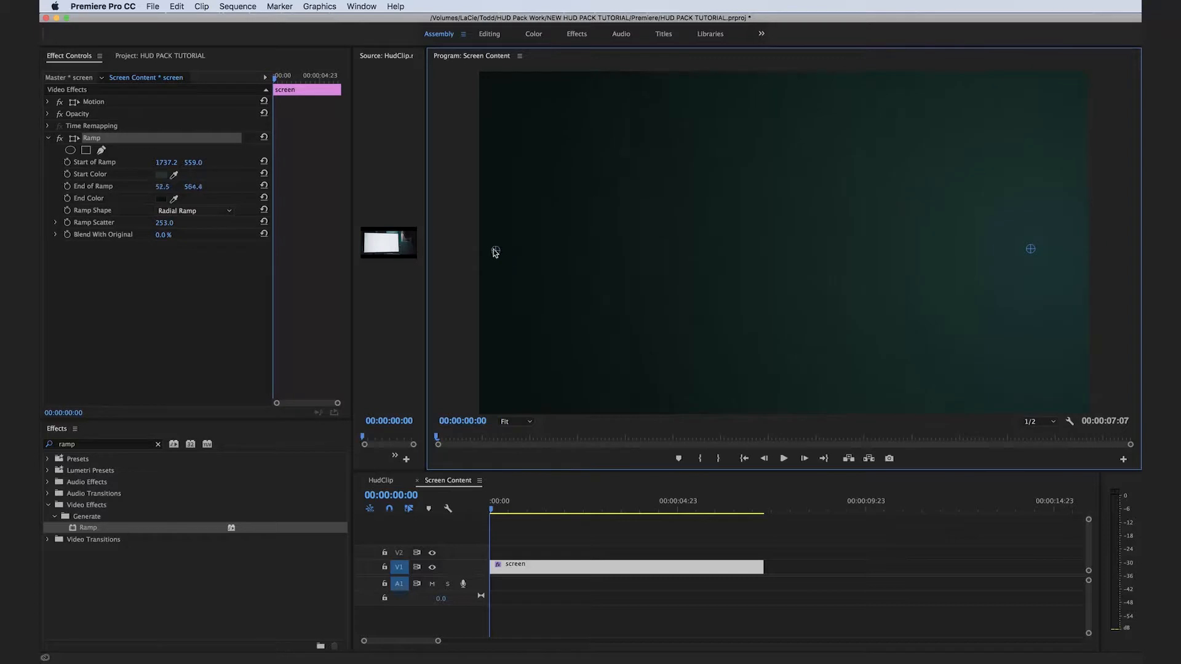
{"action": "left_click", "coordinate": [613, 533]}
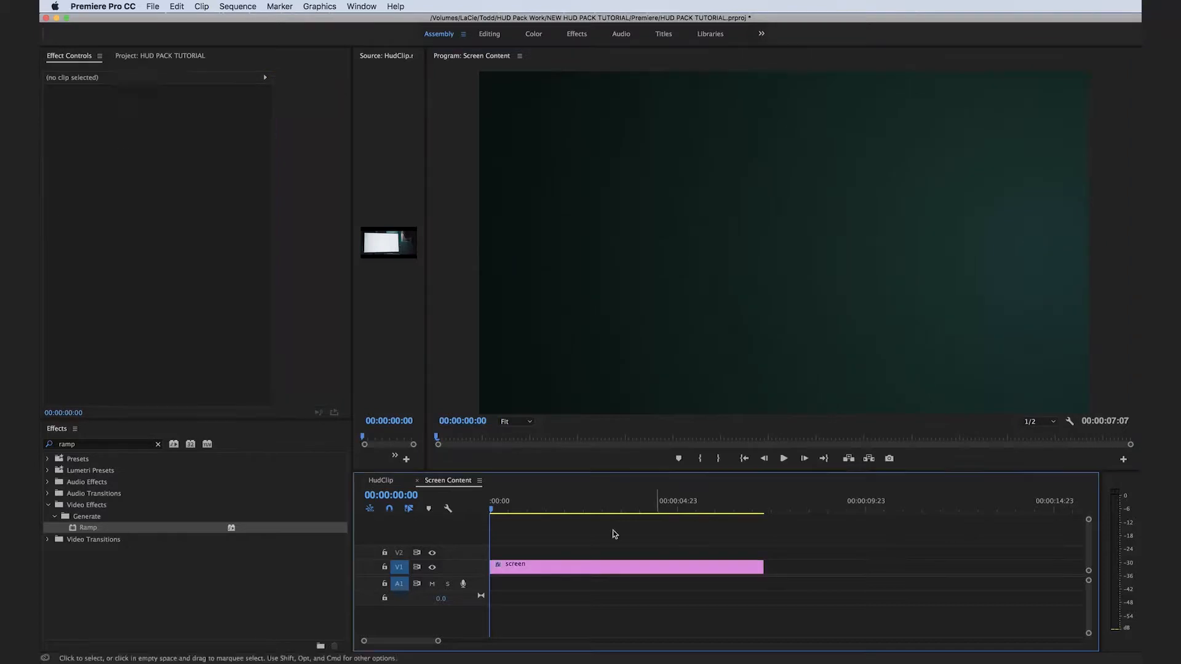
{"action": "left_click", "coordinate": [380, 482]}
Place Code_01.mov from the Interface bin's Code folder at the start of V2 above the screen matte.
{"action": "left_click", "coordinate": [157, 57]}
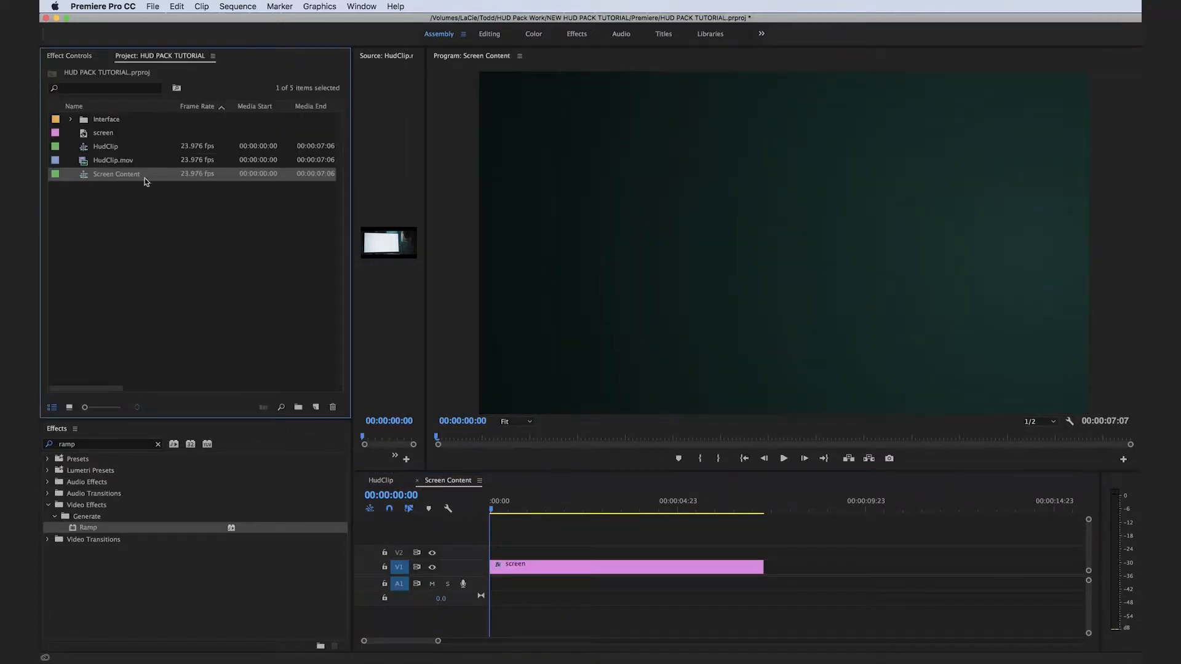
{"action": "left_click", "coordinate": [70, 120]}
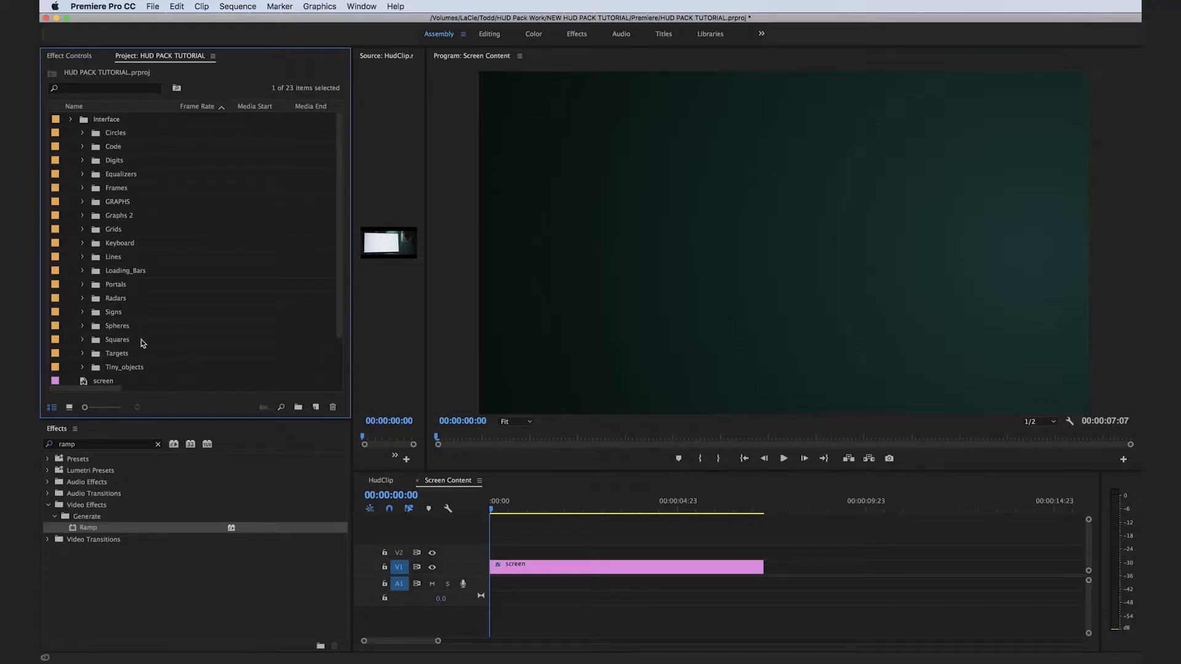
{"action": "left_click", "coordinate": [82, 147]}
{"action": "left_click_drag", "start_coordinate": [107, 164], "coordinate": [496, 555]}
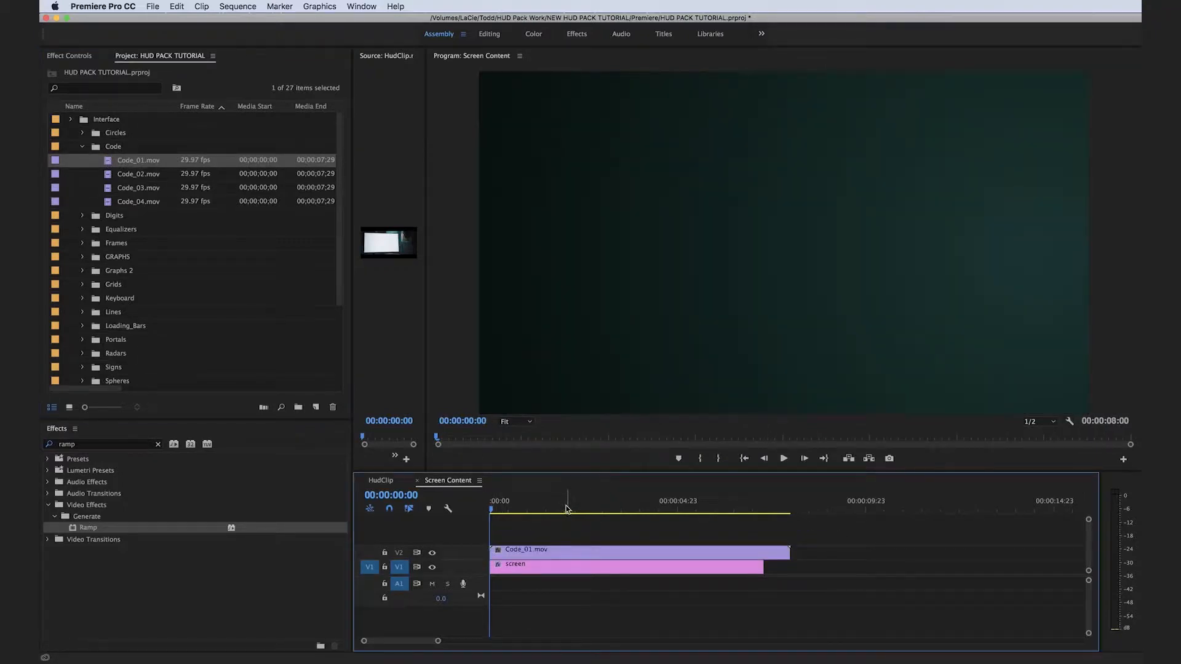
Reposition the Code_01.mov clip into the upper-left corner of the Screen Content frame.
{"action": "left_click_drag", "start_coordinate": [524, 507], "coordinate": [566, 507]}
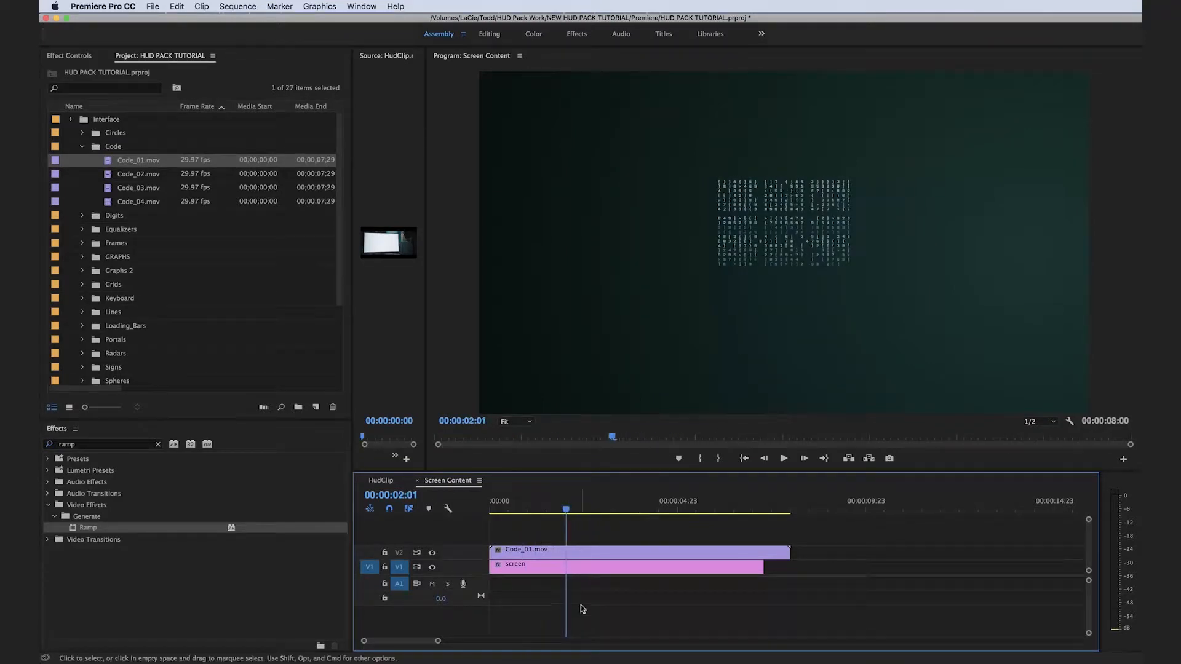
{"action": "left_click", "coordinate": [593, 556]}
{"action": "left_click", "coordinate": [68, 56]}
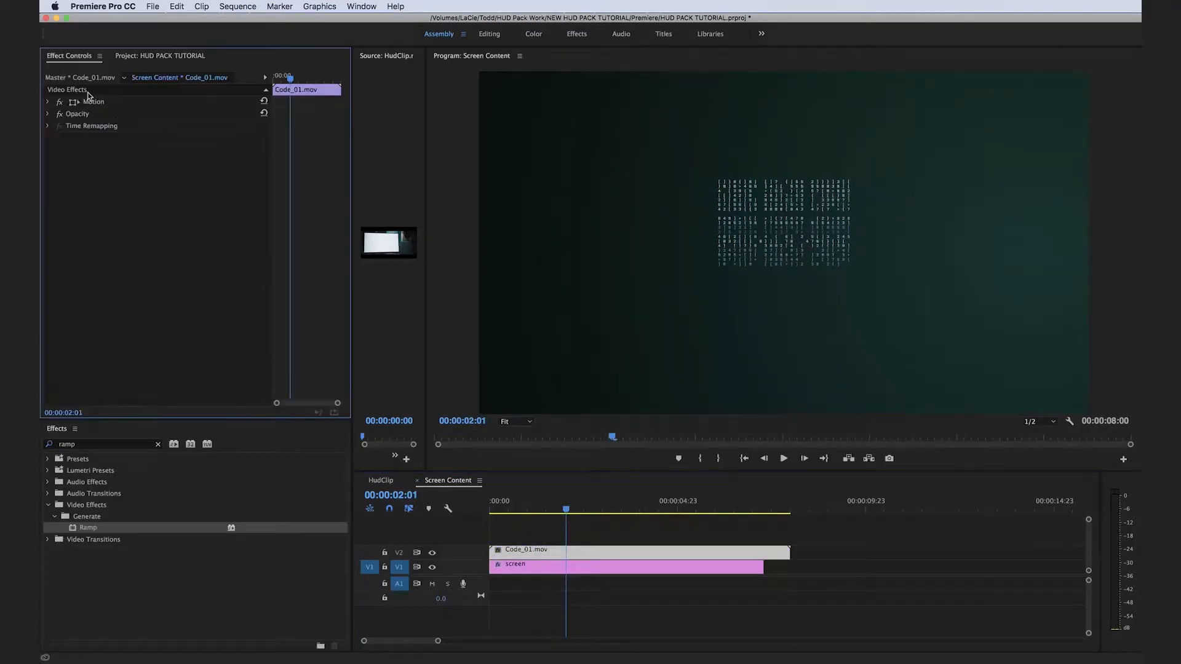
{"action": "left_click", "coordinate": [100, 103]}
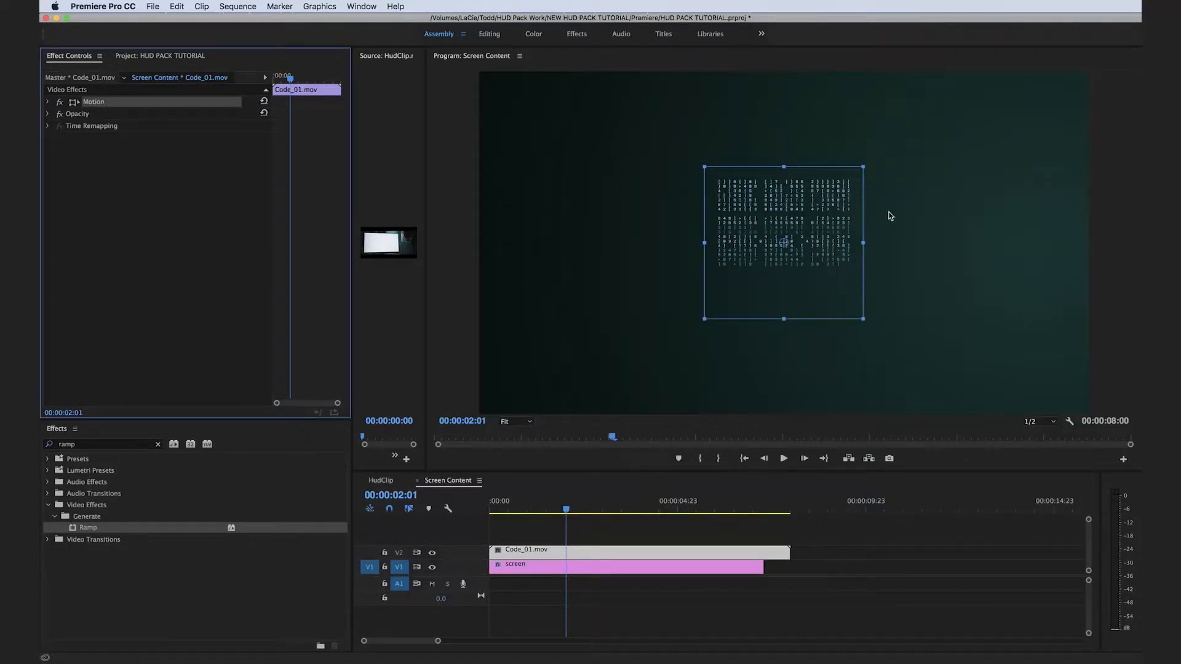
{"action": "left_click_drag", "start_coordinate": [819, 220], "coordinate": [586, 124]}
Place Code_02.mov at the start of V3 and Code_03.mov at the start of V4, above the first code clip.
{"action": "left_click", "coordinate": [160, 55]}
{"action": "left_click_drag", "start_coordinate": [107, 174], "coordinate": [490, 540]}
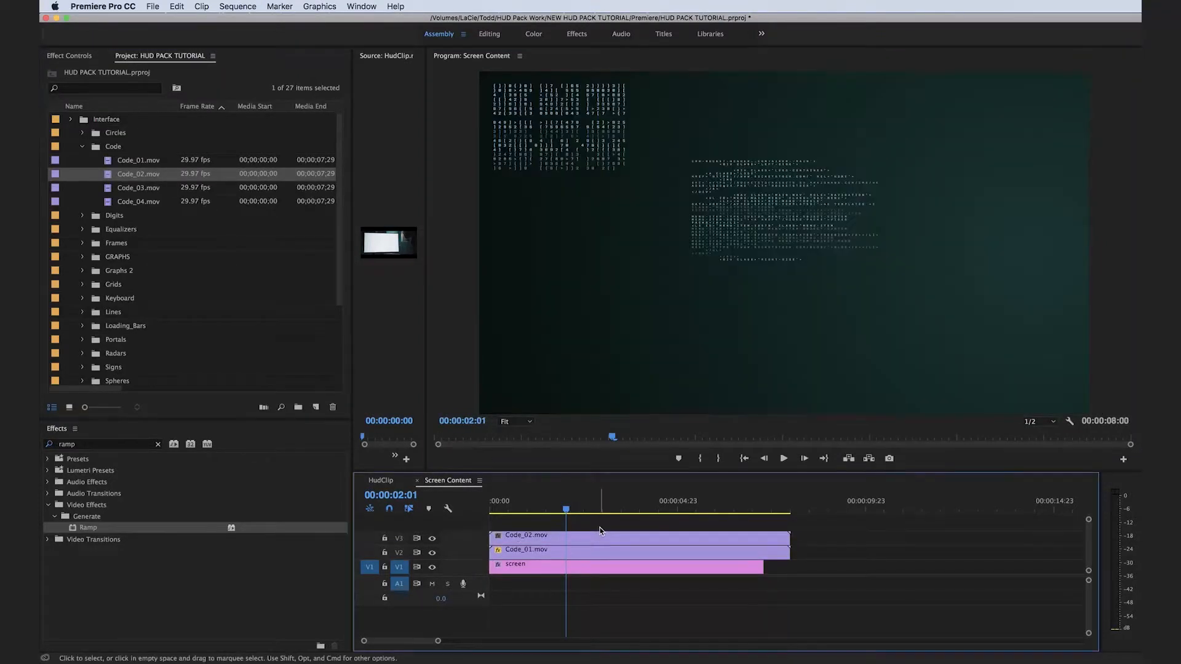
{"action": "left_click_drag", "start_coordinate": [108, 187], "coordinate": [490, 525]}
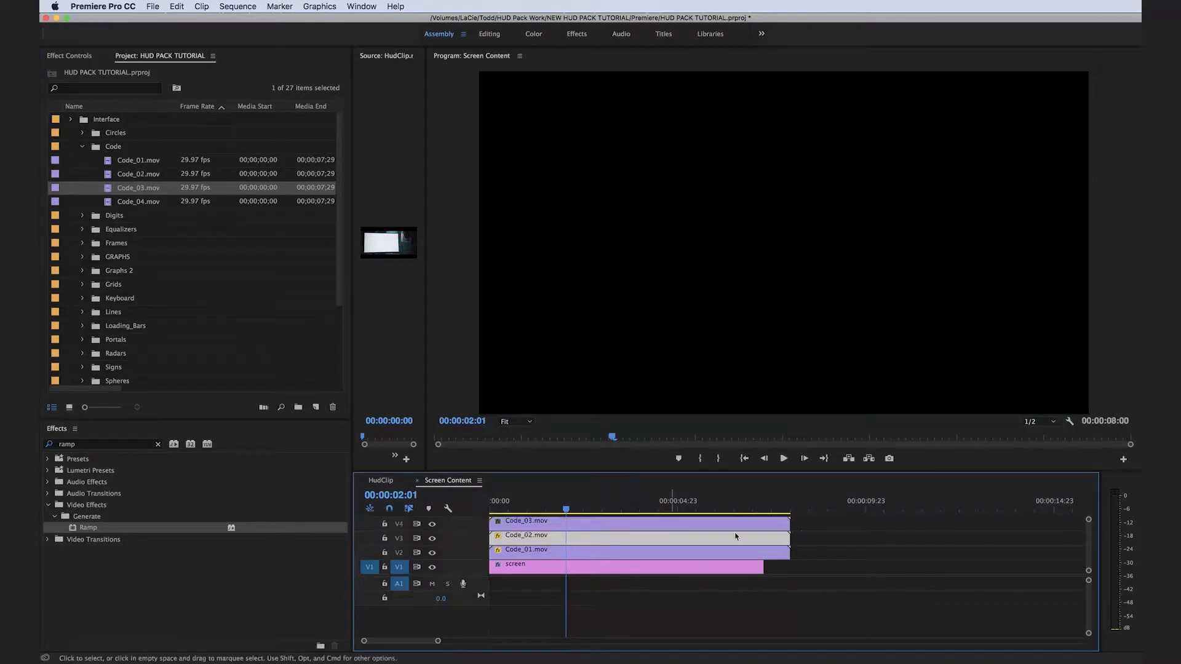
{"action": "left_click", "coordinate": [734, 523]}
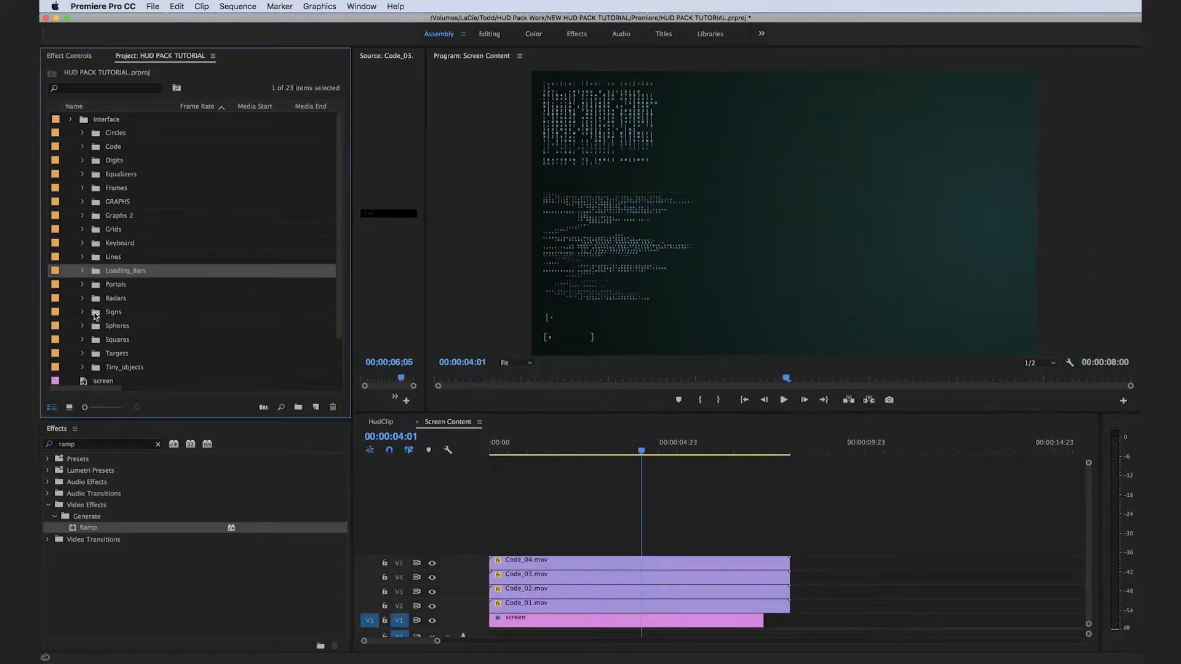
Place Radar_01_in.mov from the Radars bin at the start of V6, above the code clips.
{"action": "left_click", "coordinate": [81, 299]}
{"action": "scroll", "coordinate": [140, 323], "scroll_direction": "down", "scroll_amount": 3}
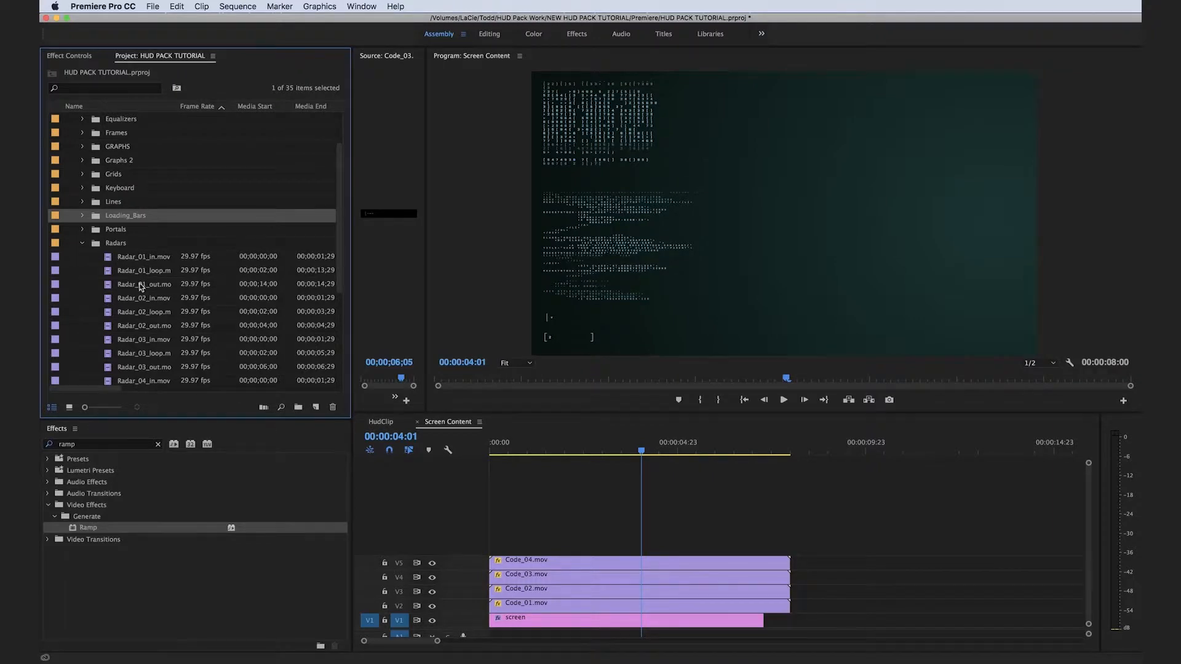
{"action": "left_click", "coordinate": [147, 258]}
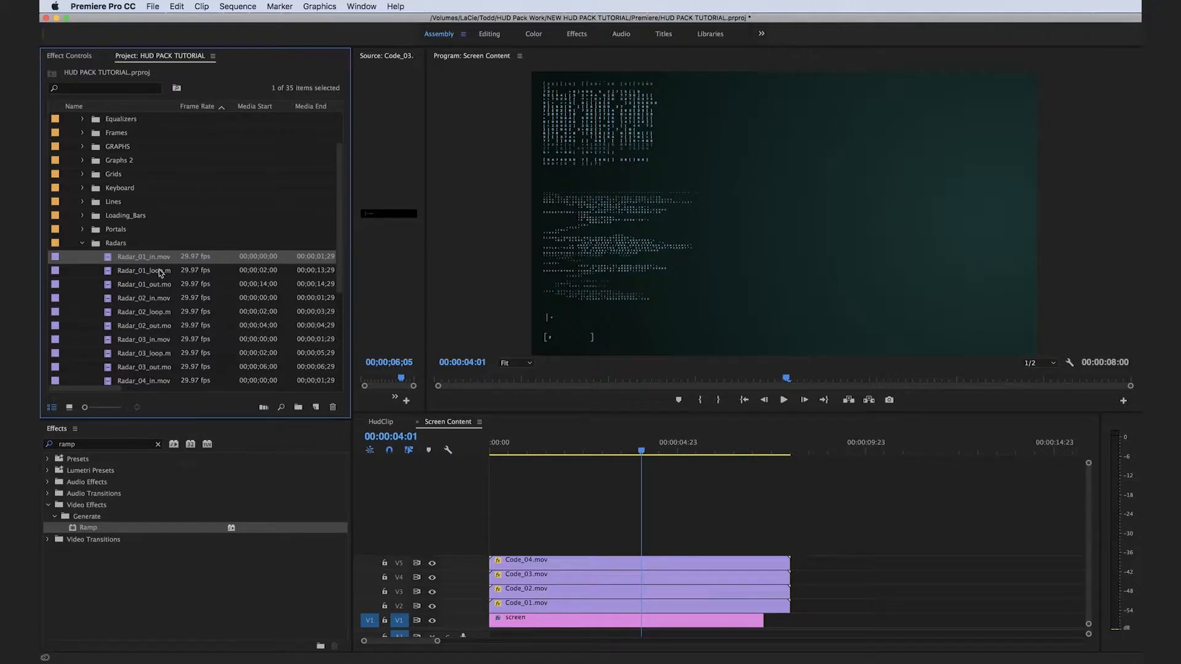
{"action": "left_click_drag", "start_coordinate": [280, 372], "coordinate": [478, 538]}
Place the Radar_01 loop clip on V6 directly after Radar_01_in.mov.
{"action": "left_click", "coordinate": [564, 450]}
{"action": "mouse_move", "coordinate": [564, 450]}
{"action": "left_mouse_down"}
{"action": "mouse_move", "coordinate": [492, 450]}
{"action": "mouse_move", "coordinate": [555, 449]}
{"action": "left_mouse_up"}
{"action": "left_click", "coordinate": [136, 274]}
{"action": "left_click_drag", "start_coordinate": [138, 280], "coordinate": [616, 527]}
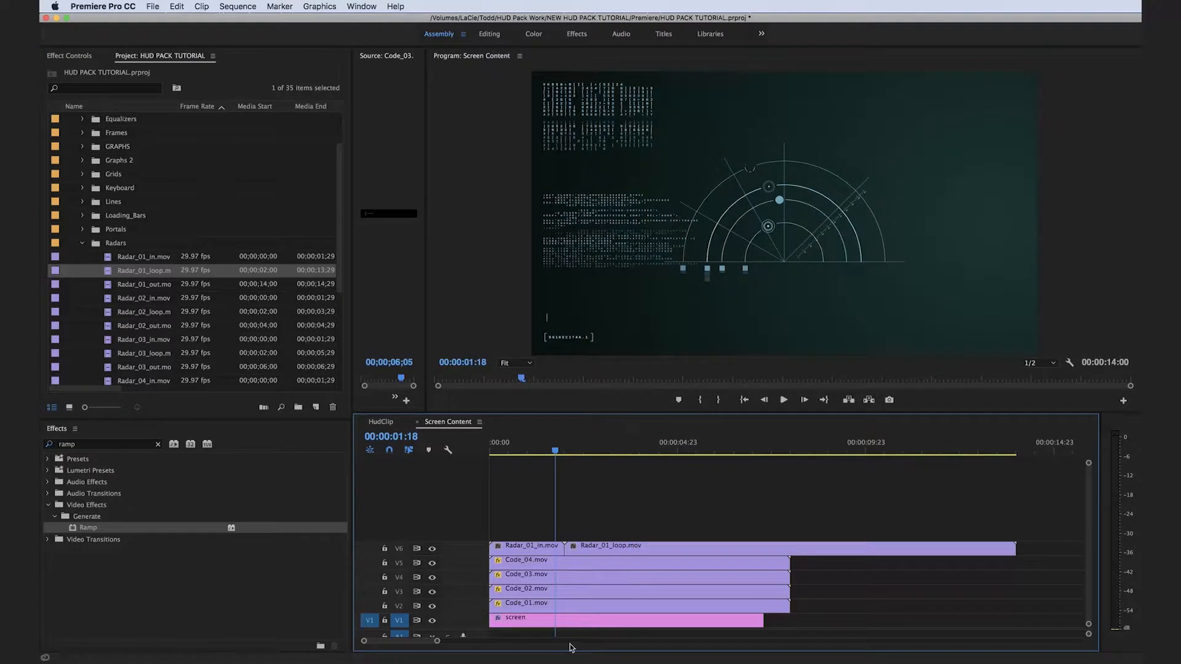
Duplicate the Radar_01 loop clip on V6 so the copy directly follows the first one.
{"action": "left_click_drag", "start_coordinate": [438, 641], "coordinate": [544, 643]}
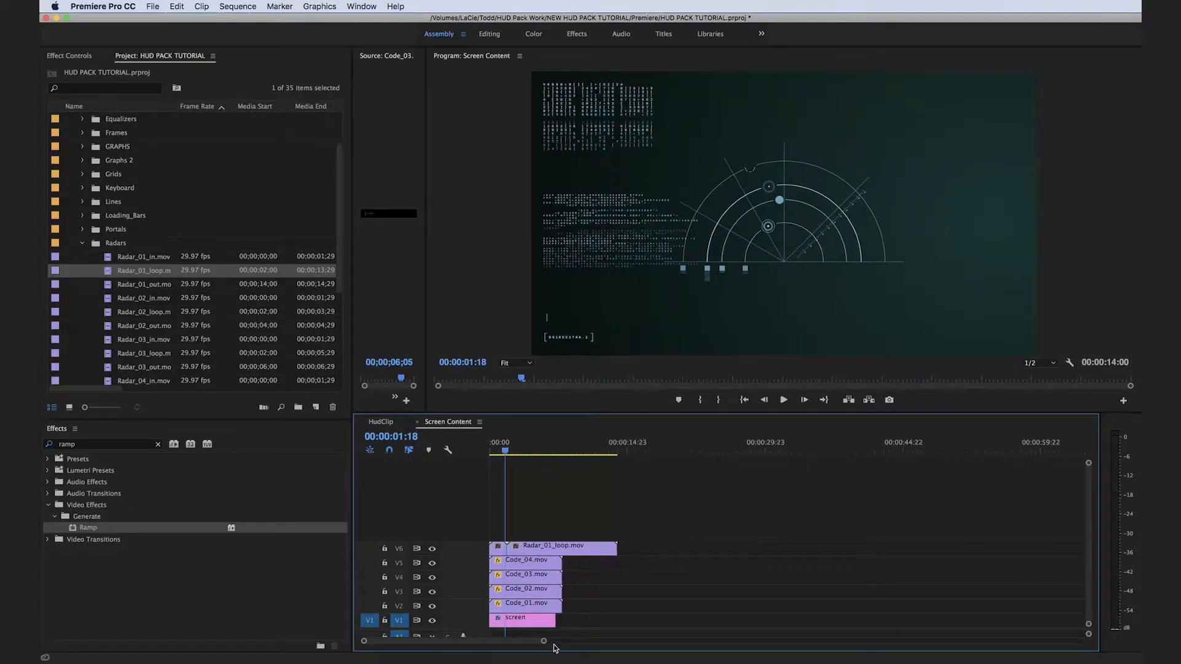
{"action": "left_click", "coordinate": [588, 548]}
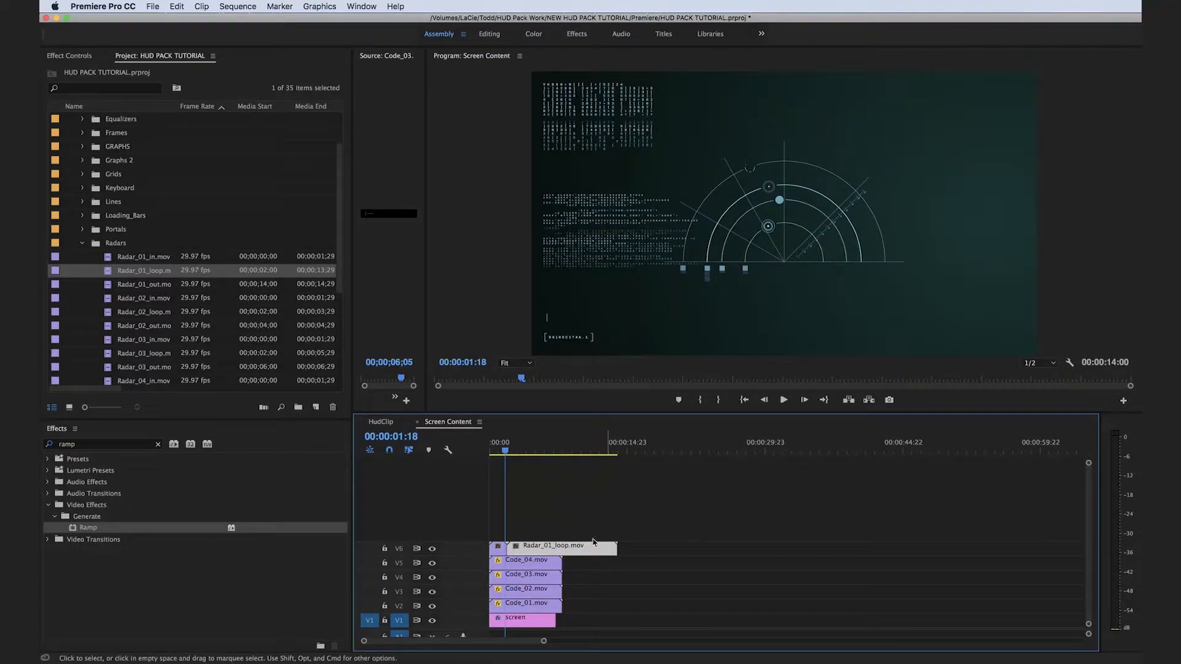
{"action": "left_click_drag", "start_coordinate": [573, 549], "coordinate": [679, 553]}
{"action": "left_click_drag", "start_coordinate": [688, 551], "coordinate": [699, 561]}
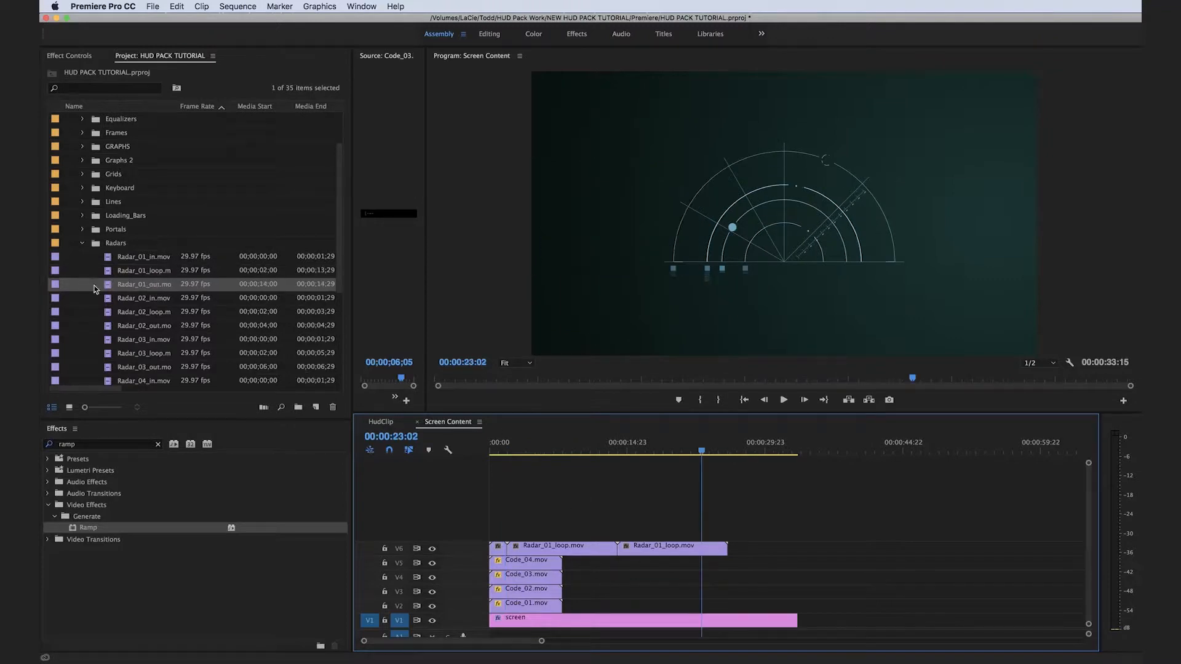
Append the Radar_01 out clip after the second radar loop on V6 and make the screen matte end with it.
{"action": "left_click", "coordinate": [111, 291]}
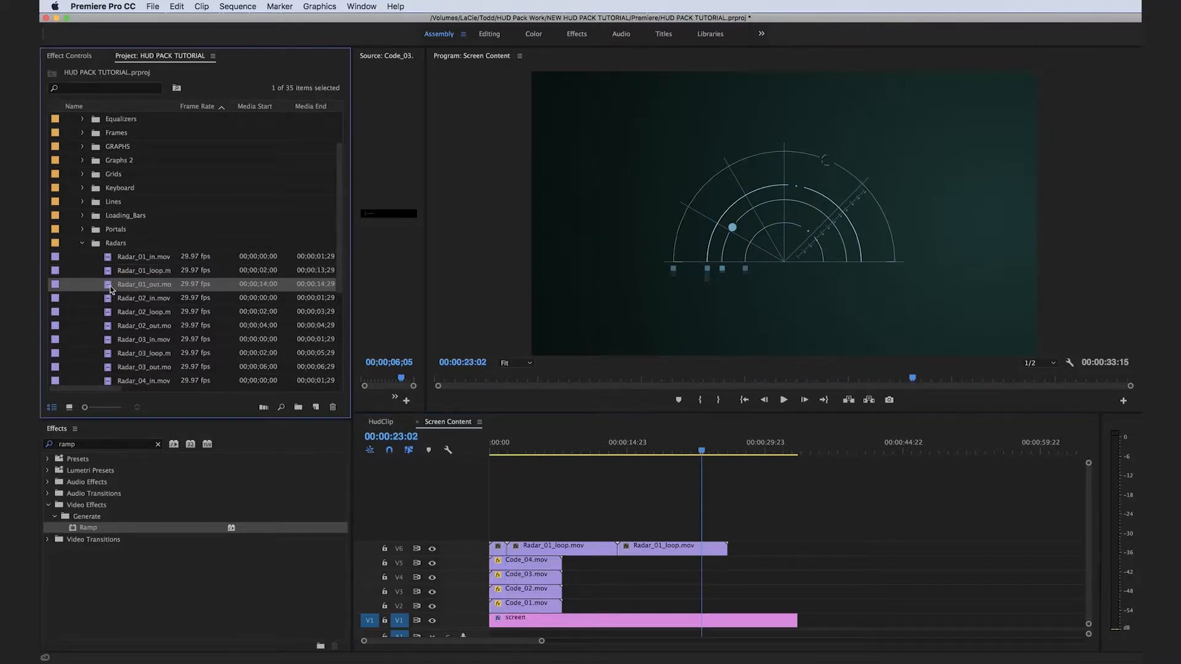
{"action": "left_click_drag", "start_coordinate": [653, 466], "coordinate": [736, 550]}
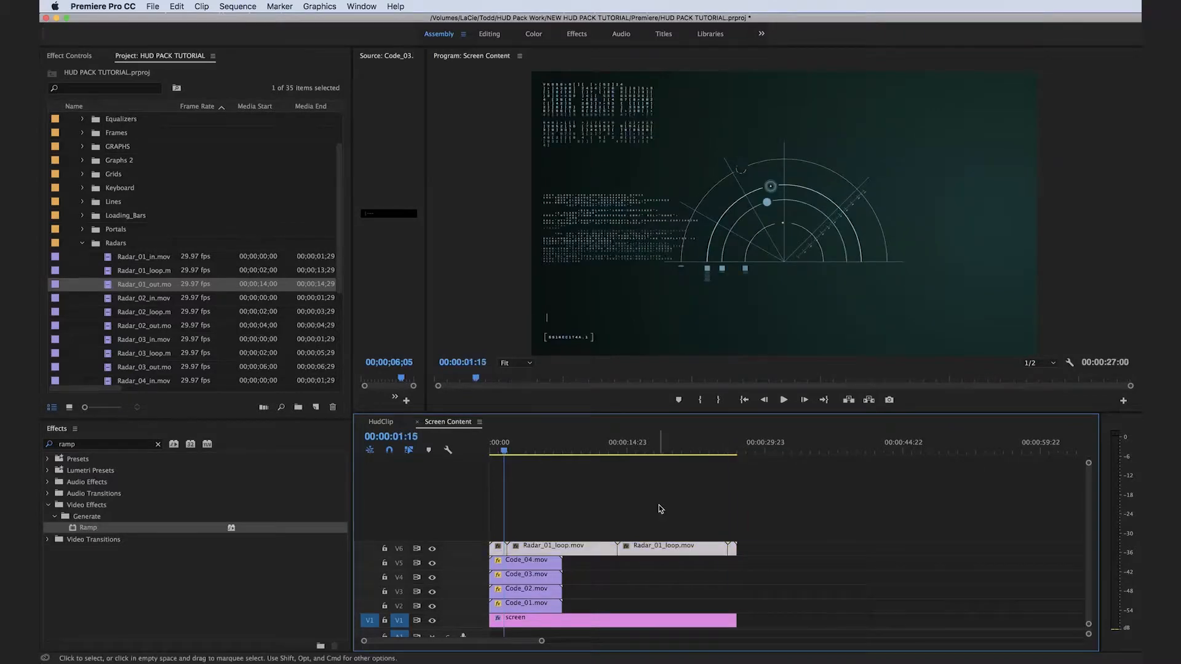
{"action": "left_click", "coordinate": [659, 505]}
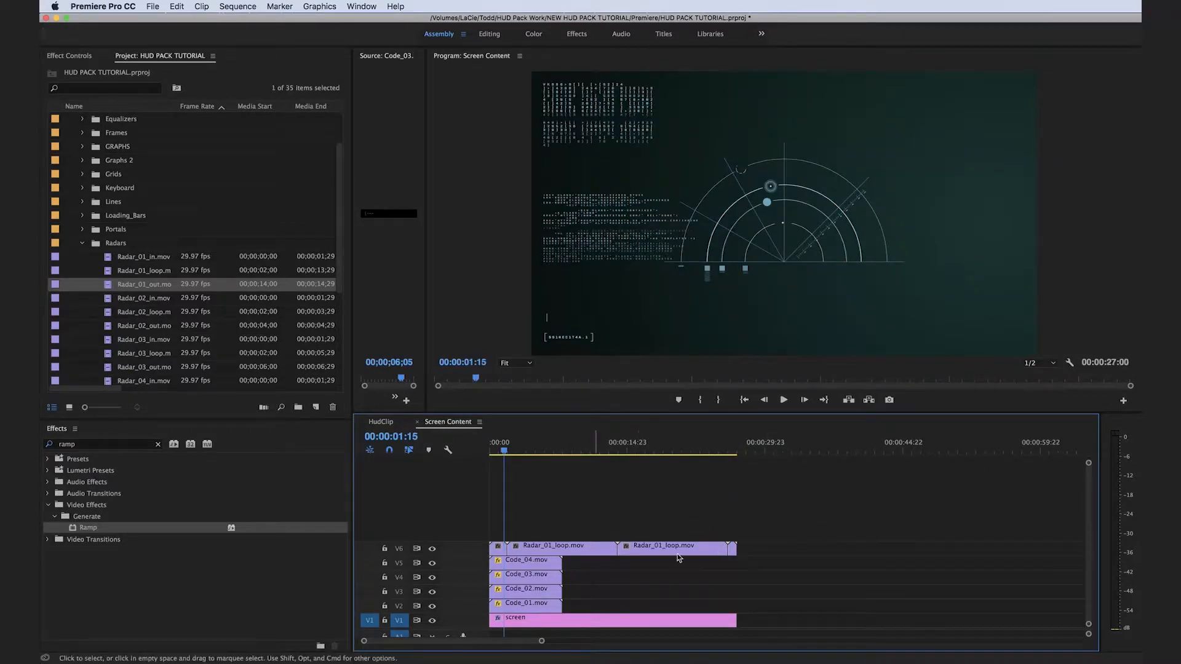
Nest all the Radar_01 clips on V6 into a sequence named radar.
{"action": "left_click_drag", "start_coordinate": [765, 514], "coordinate": [483, 544]}
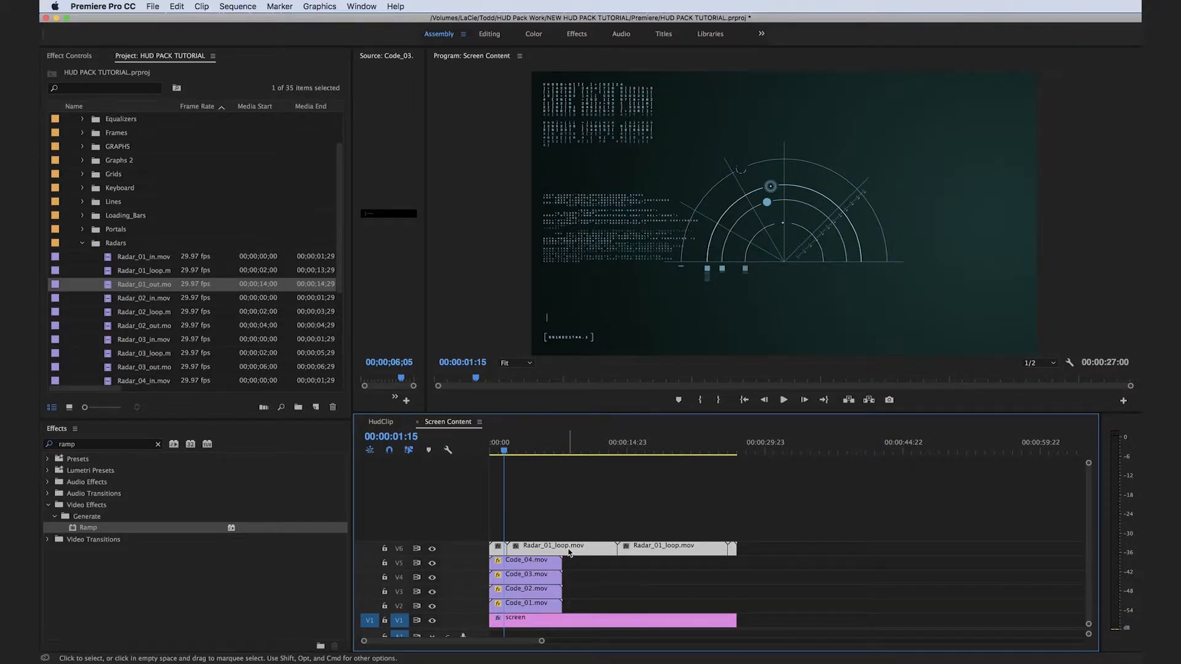
{"action": "right_click", "coordinate": [569, 553]}
{"action": "left_click", "coordinate": [622, 554]}
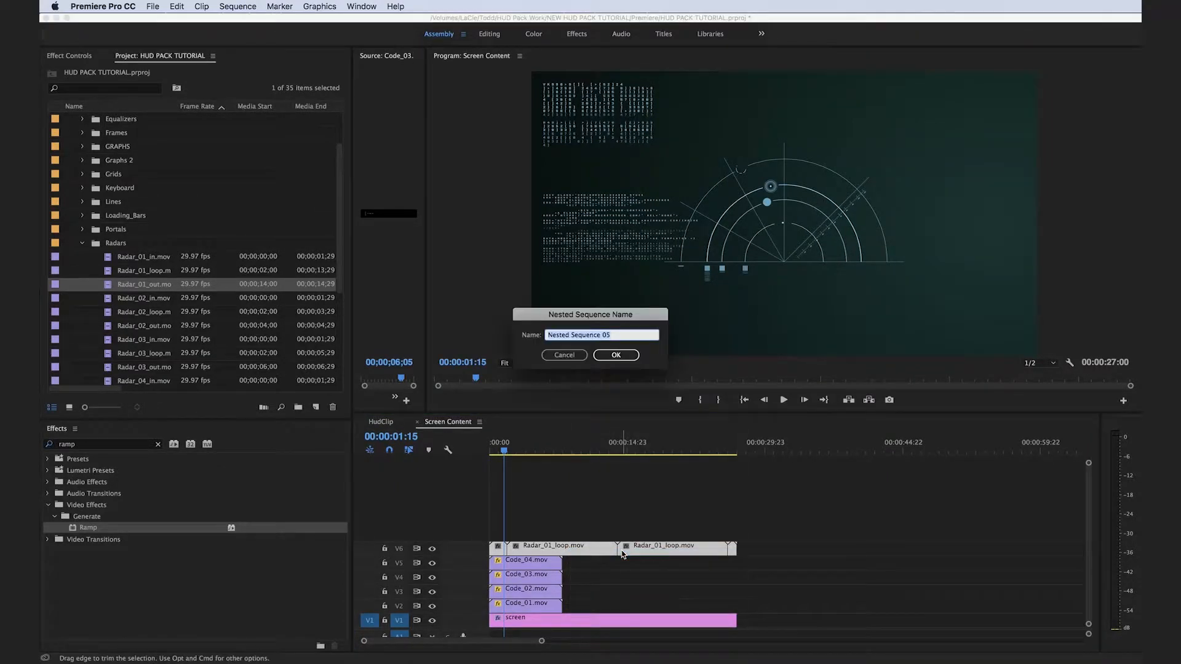
{"action": "type", "text": "radar"}
{"action": "key", "text": "Return"}
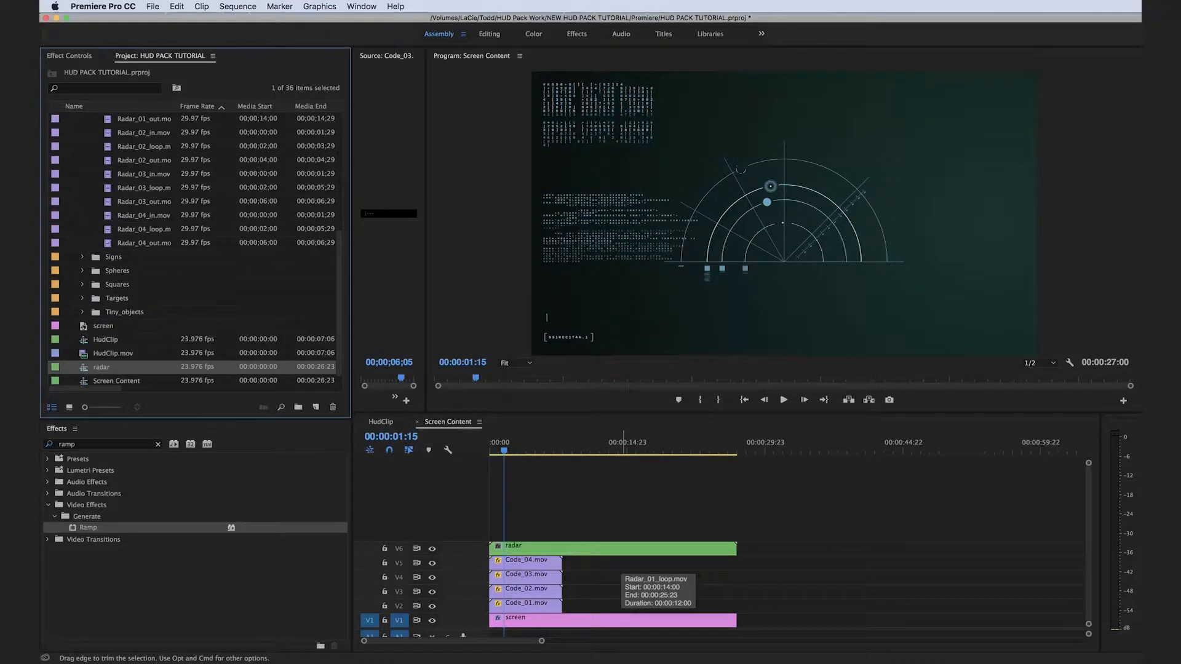
Reposition the nested radar clip into the upper-right area of the frame.
{"action": "left_click", "coordinate": [657, 549]}
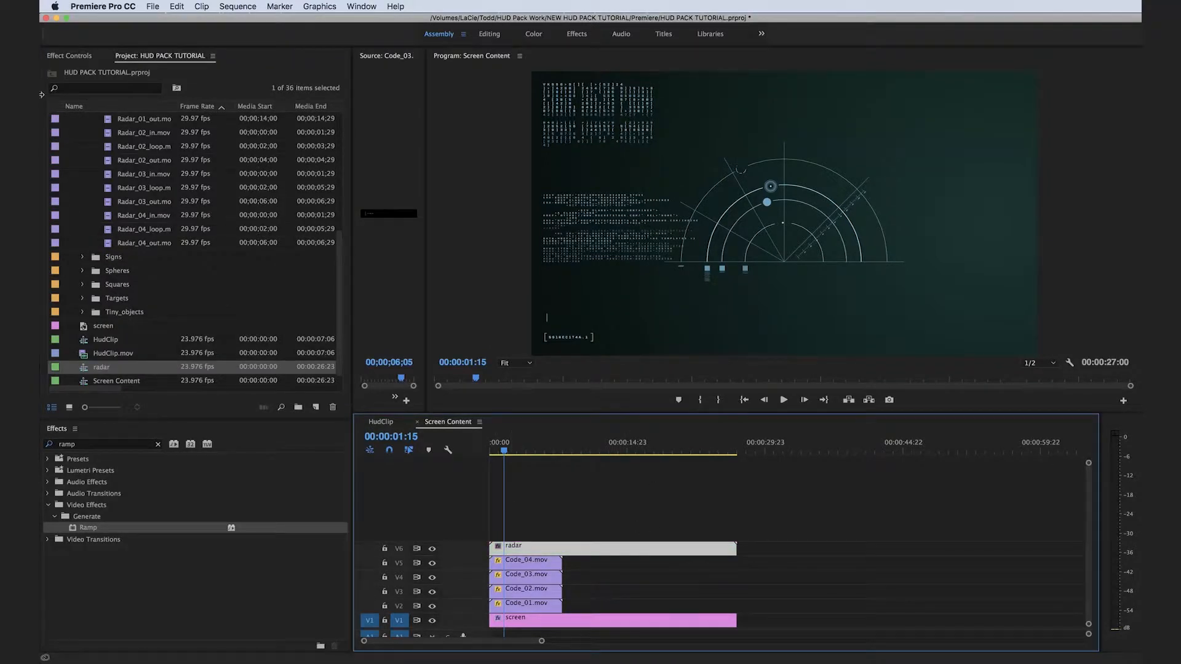
{"action": "left_click", "coordinate": [54, 57]}
{"action": "key", "text": "space"}
{"action": "left_click", "coordinate": [110, 103]}
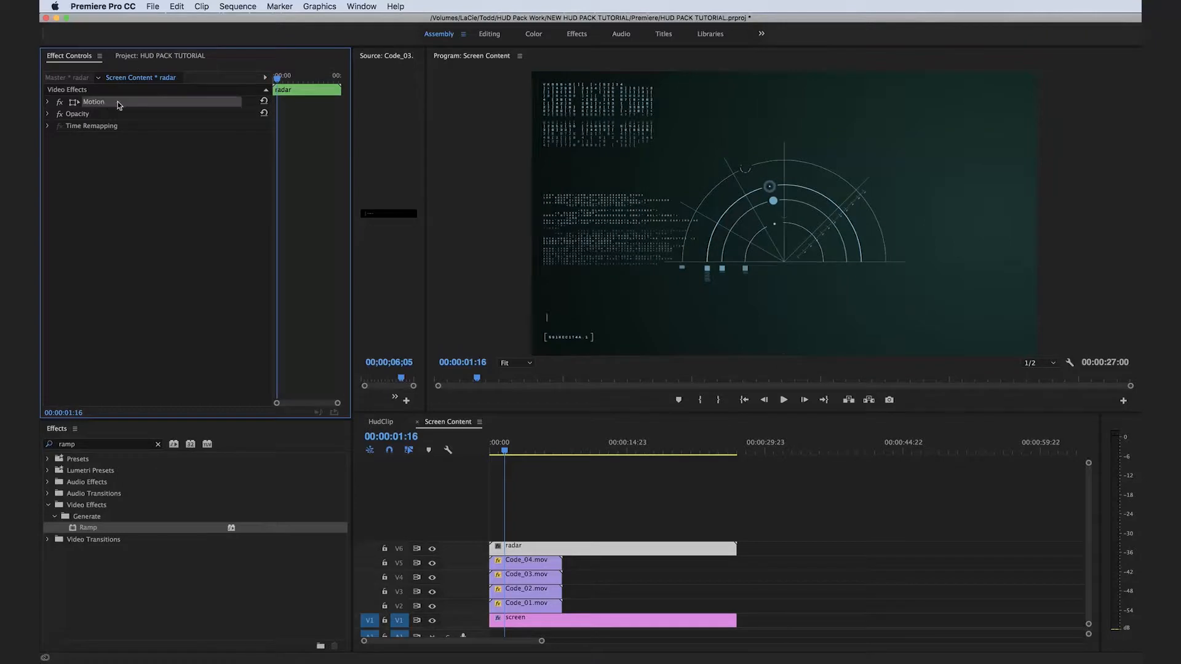
{"action": "left_click_drag", "start_coordinate": [605, 319], "coordinate": [704, 254]}
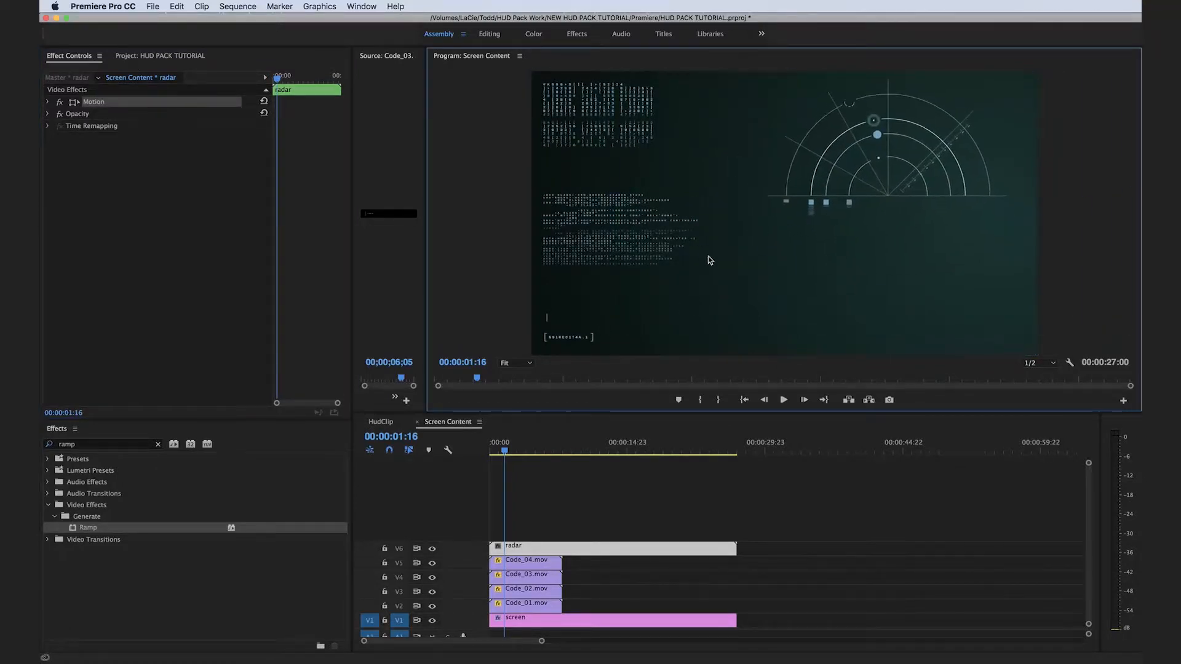
{"action": "left_click", "coordinate": [695, 498]}
{"action": "left_click", "coordinate": [161, 69]}
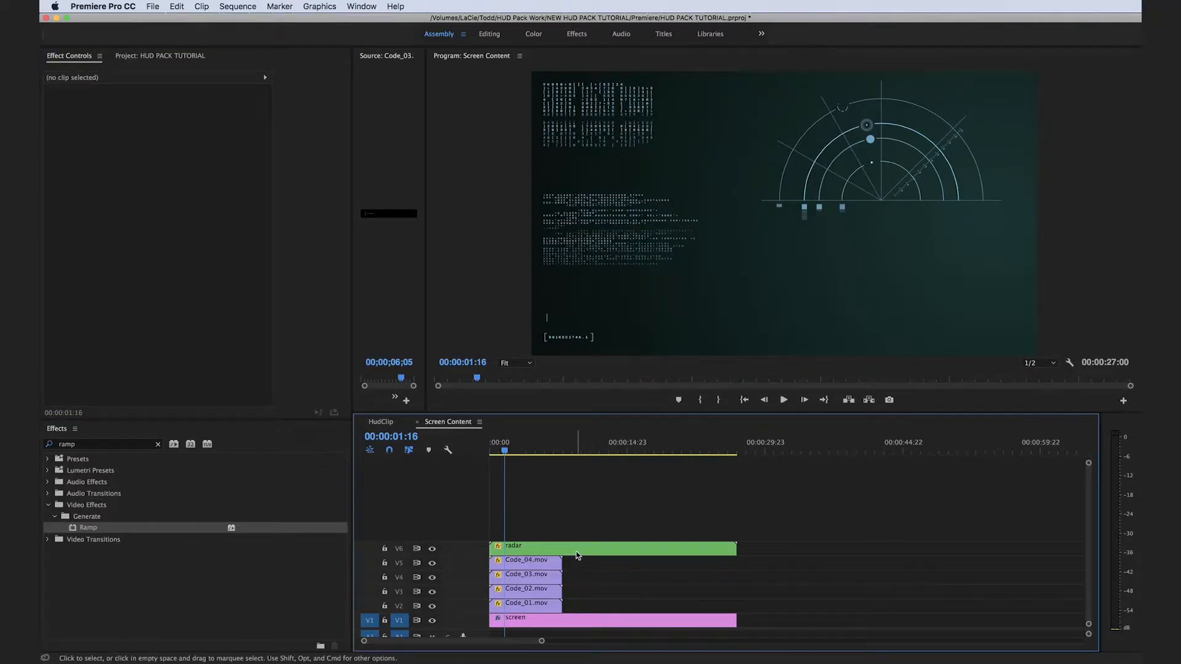
Find the Color Balance (HLS) effect and apply it to the radar clip on V6.
{"action": "left_click", "coordinate": [158, 444]}
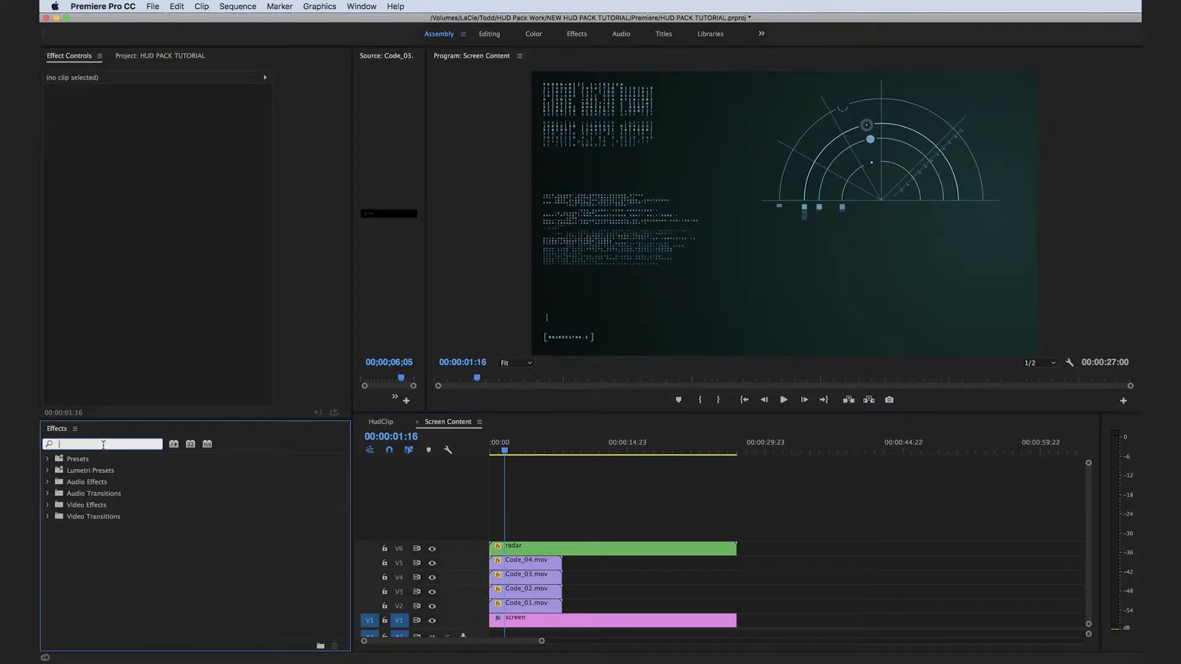
{"action": "type", "text": "color"}
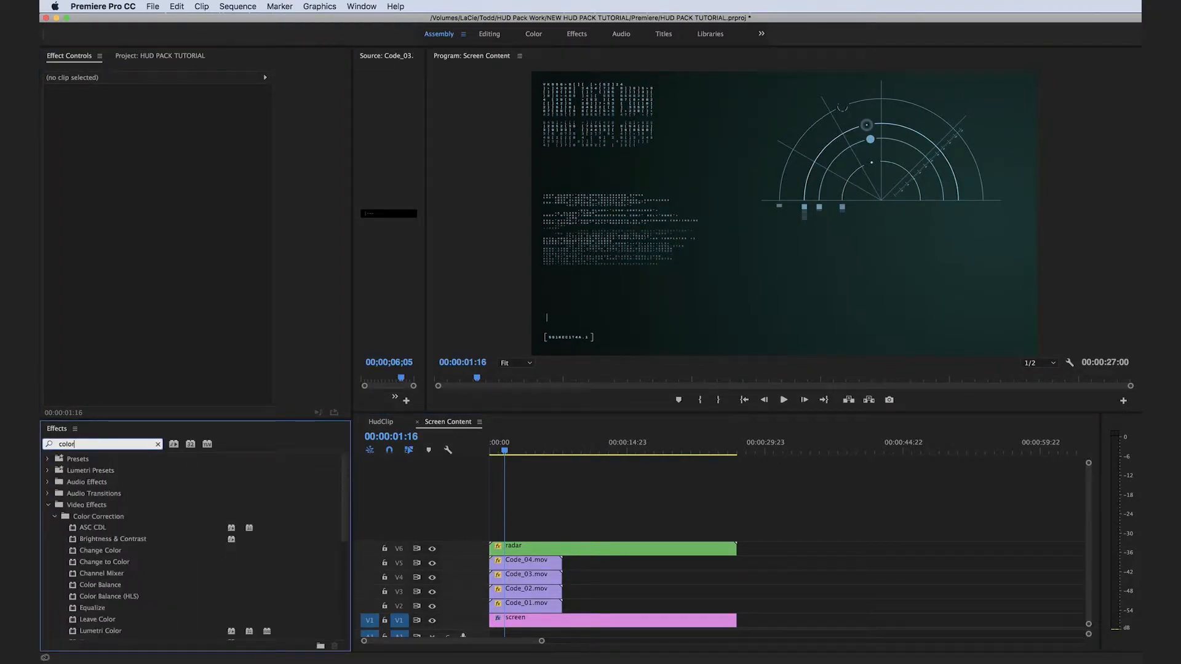
{"action": "type", "text": " balance"}
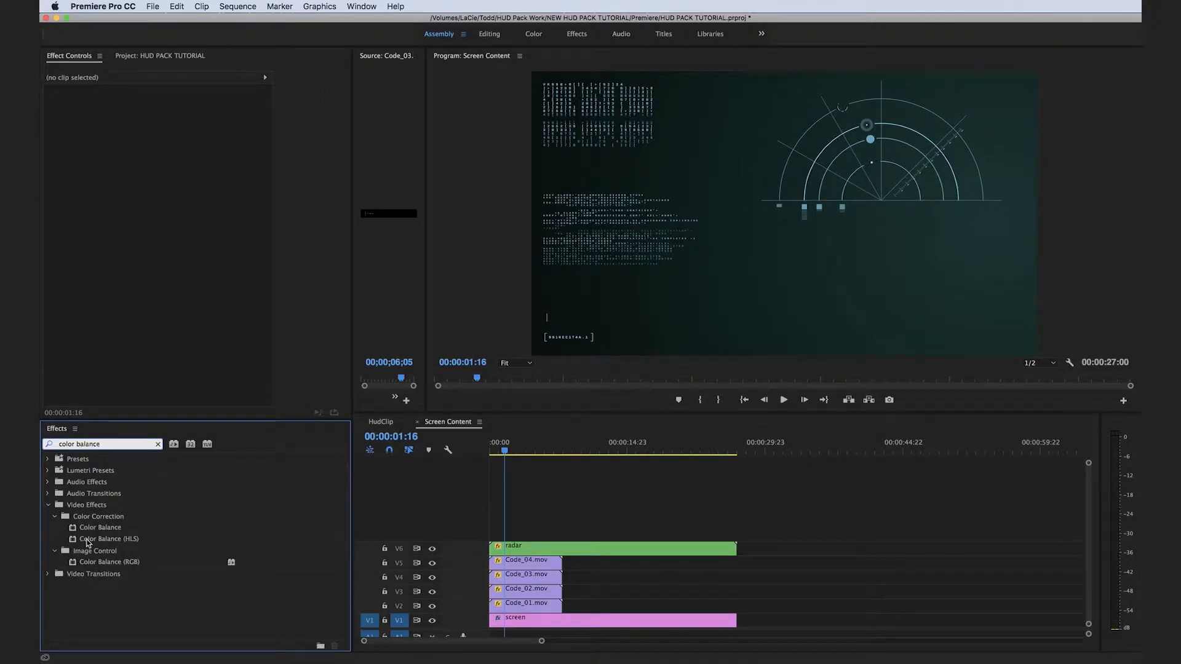
{"action": "left_click_drag", "start_coordinate": [86, 542], "coordinate": [527, 549]}
Shift the Hue of the radar clip's Color Balance (HLS) effect to give the radar a green tint.
{"action": "left_click", "coordinate": [543, 525]}
{"action": "left_click", "coordinate": [542, 549]}
{"action": "left_click", "coordinate": [159, 164]}
{"action": "type", "text": "195"}
{"action": "key", "text": "Return"}
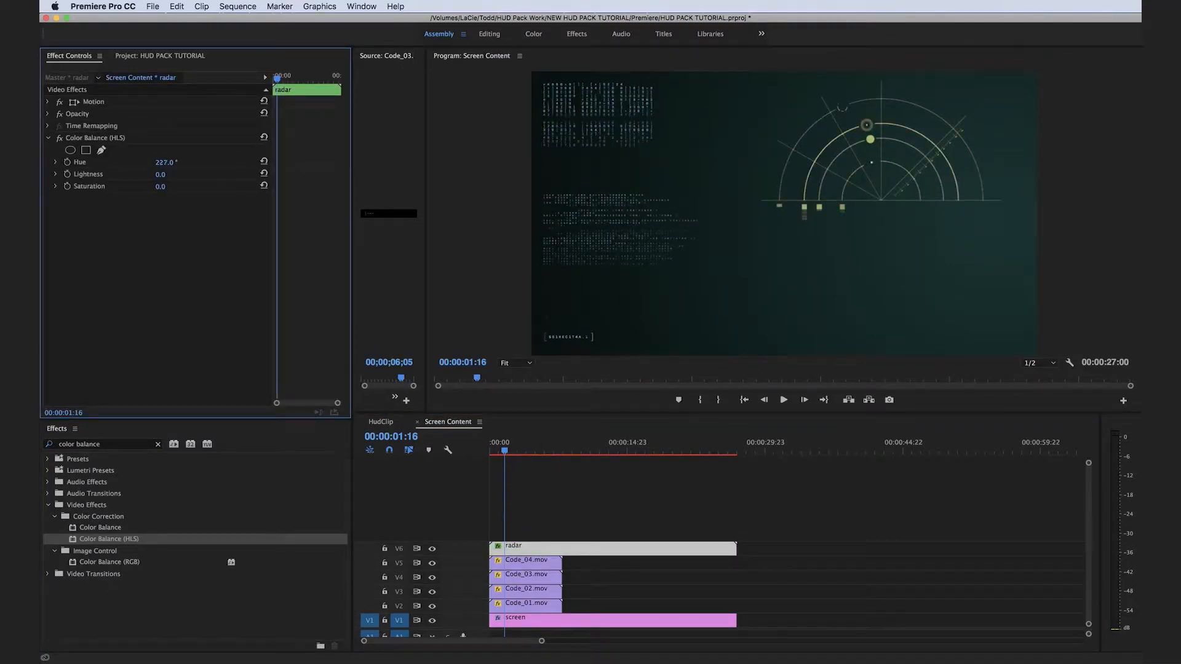
{"action": "left_click_drag", "start_coordinate": [163, 163], "coordinate": [223, 186]}
{"action": "left_click", "coordinate": [418, 468]}
Switch to the HudClip sequence and scrub through it to check the interface elements on the monitor.
{"action": "left_click", "coordinate": [380, 422]}
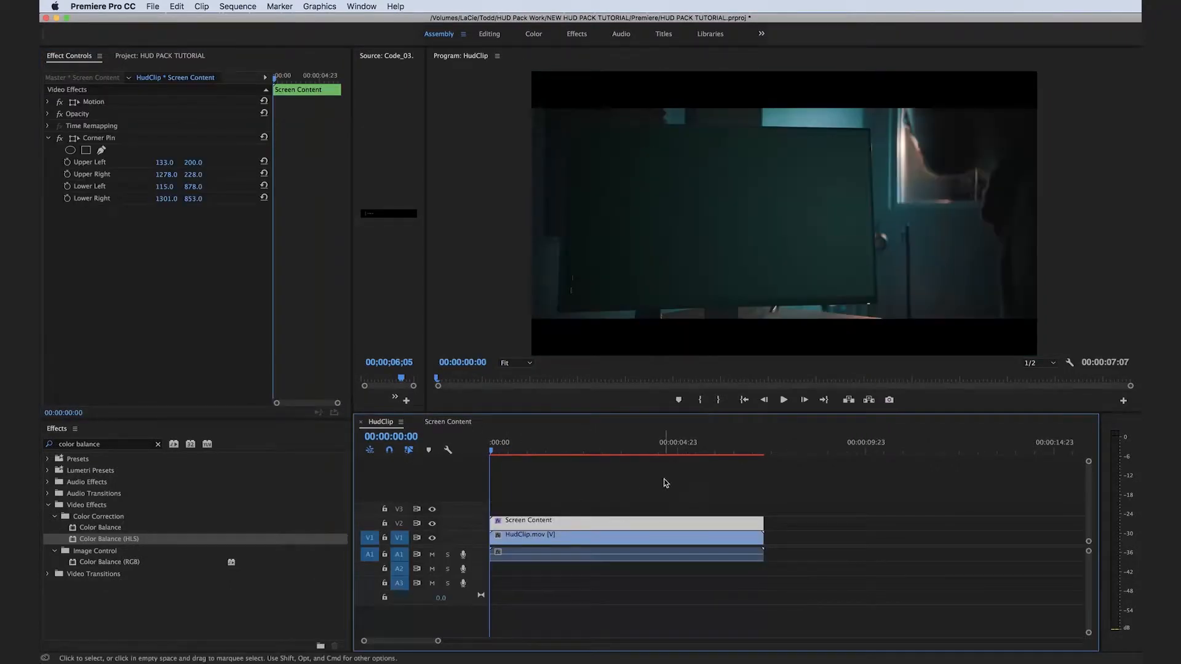
{"action": "left_click", "coordinate": [640, 491]}
{"action": "left_click_drag", "start_coordinate": [572, 448], "coordinate": [625, 450]}
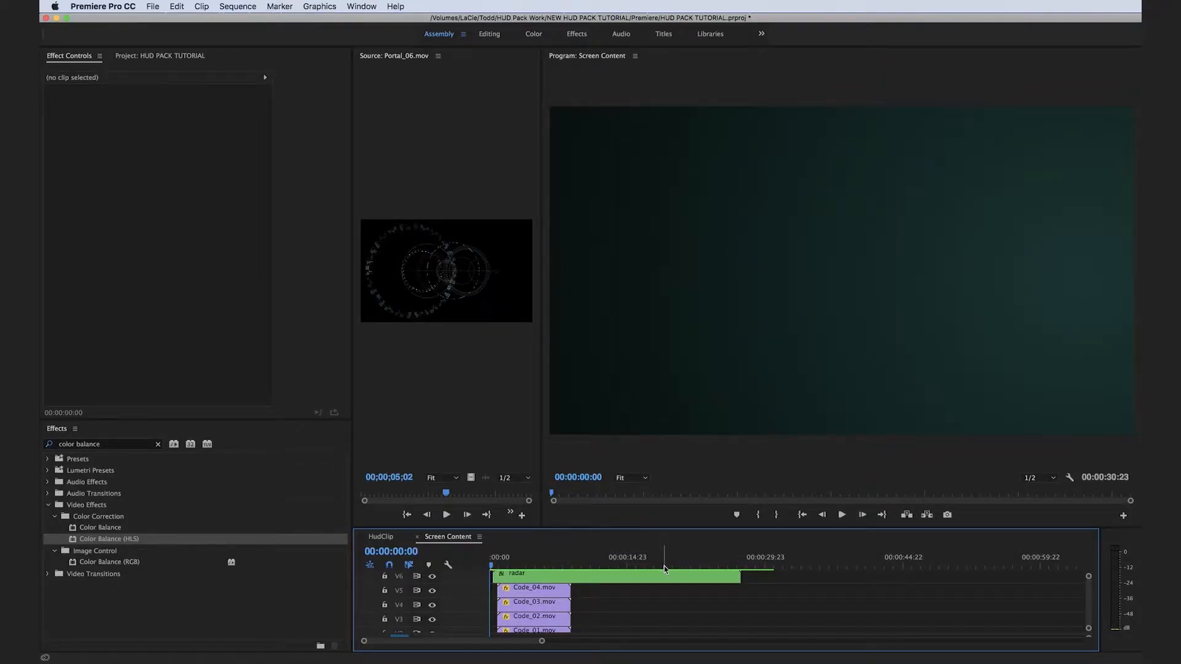
Play the Screen Content sequence from the start and enlarge the timeline to review all its stacked HUD layers.
{"action": "key", "text": "space"}
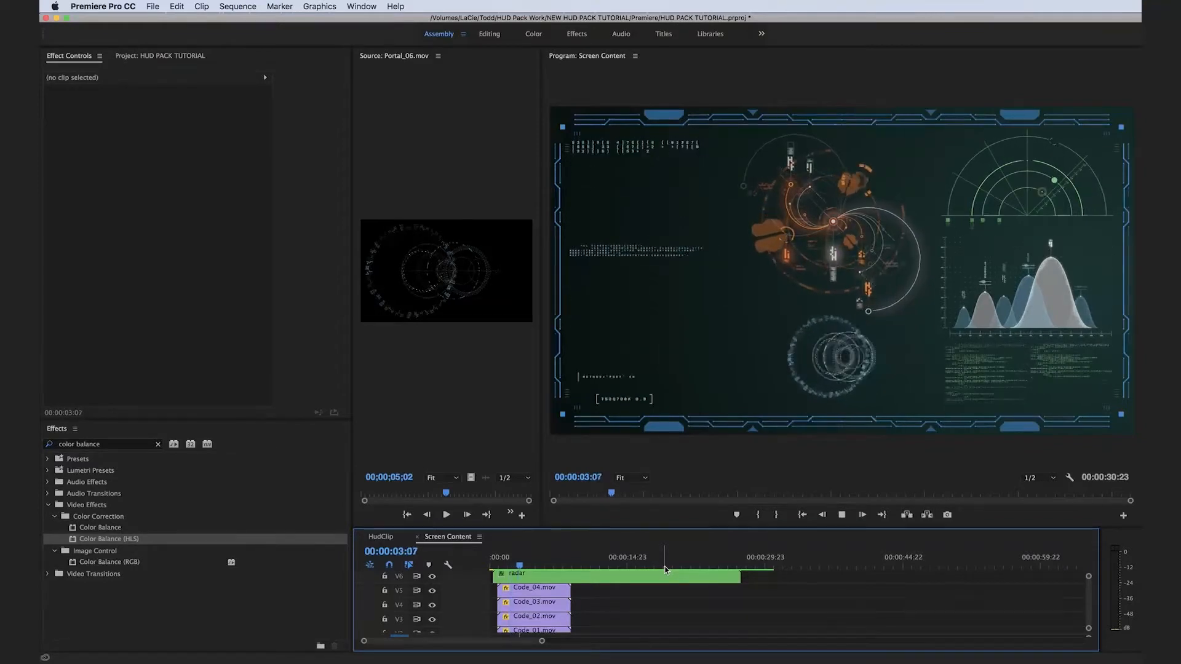
{"action": "key", "text": "space"}
{"action": "key", "text": "Home"}
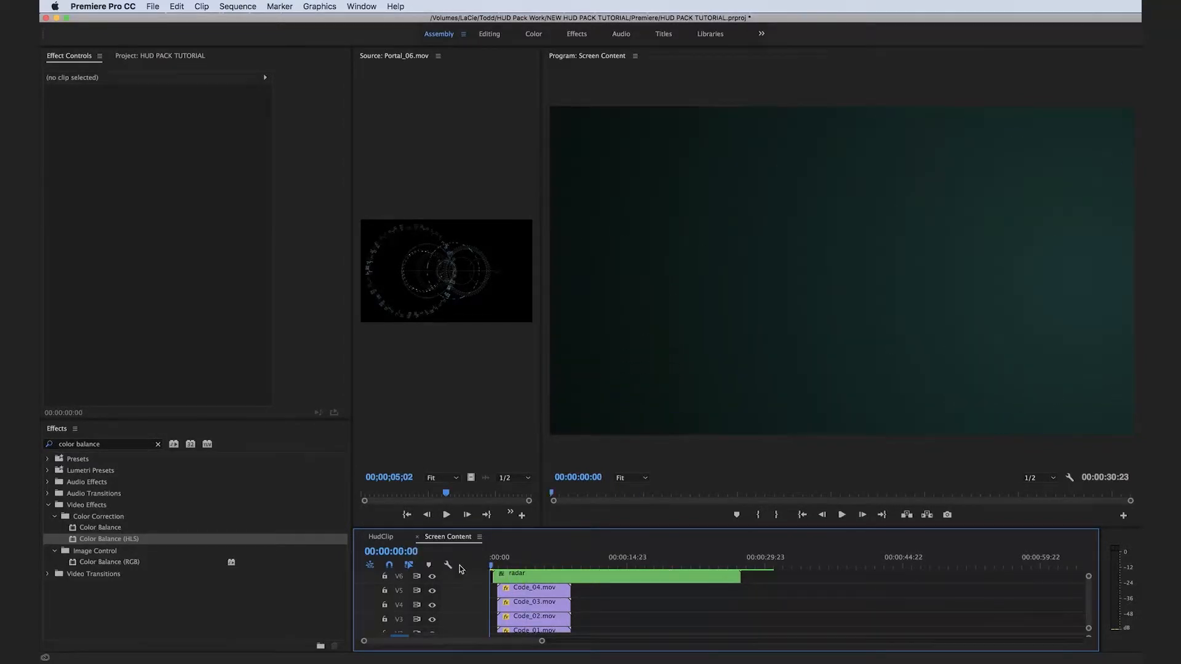
{"action": "key", "text": "space"}
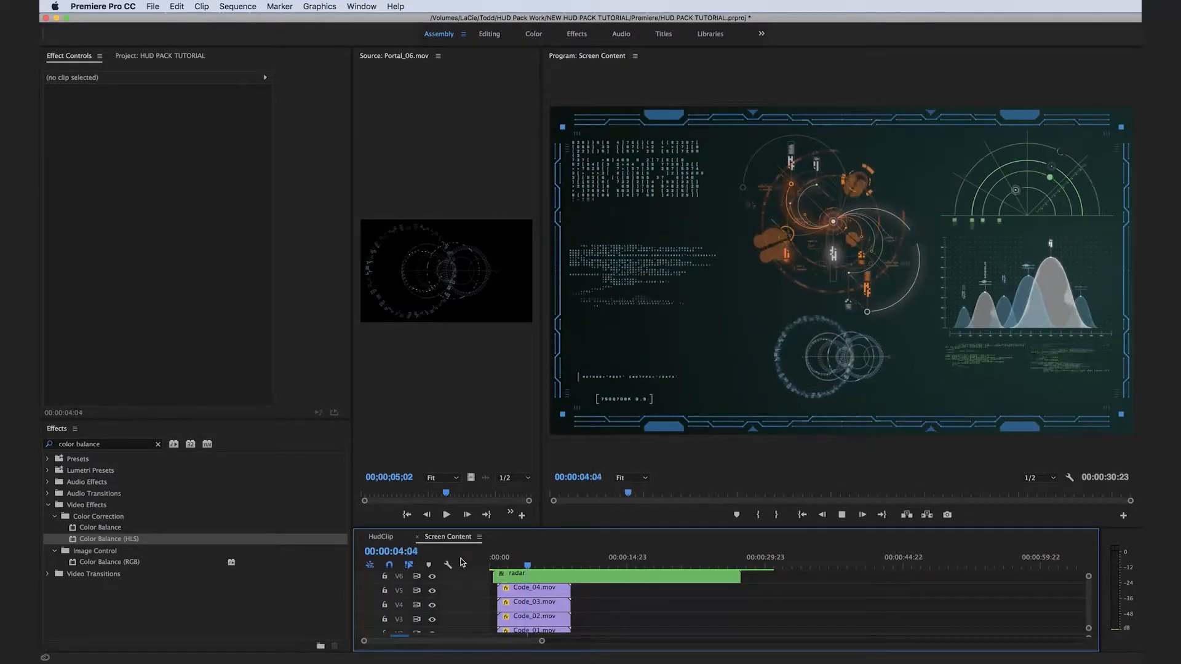
{"action": "left_click_drag", "start_coordinate": [541, 559], "coordinate": [541, 390]}
{"action": "key", "text": "space"}
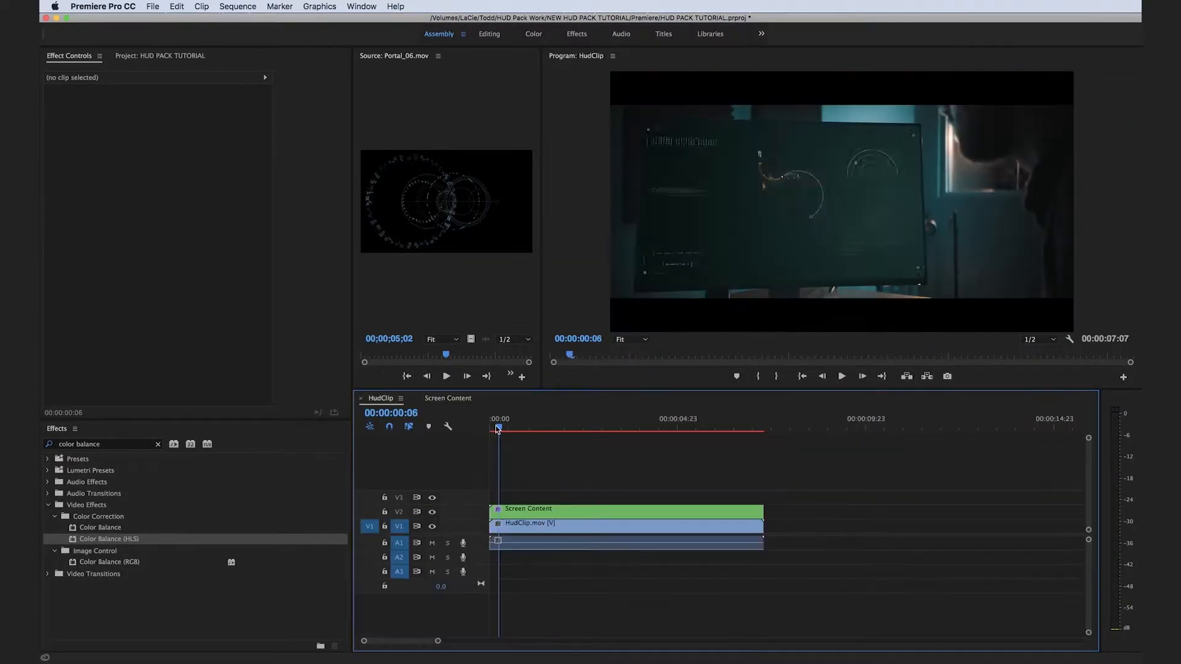
Park the HudClip playhead at 00:00:02:19 and apply the Lumetri Color effect to the Screen Content clip on V2.
{"action": "left_click_drag", "start_coordinate": [497, 431], "coordinate": [597, 429]}
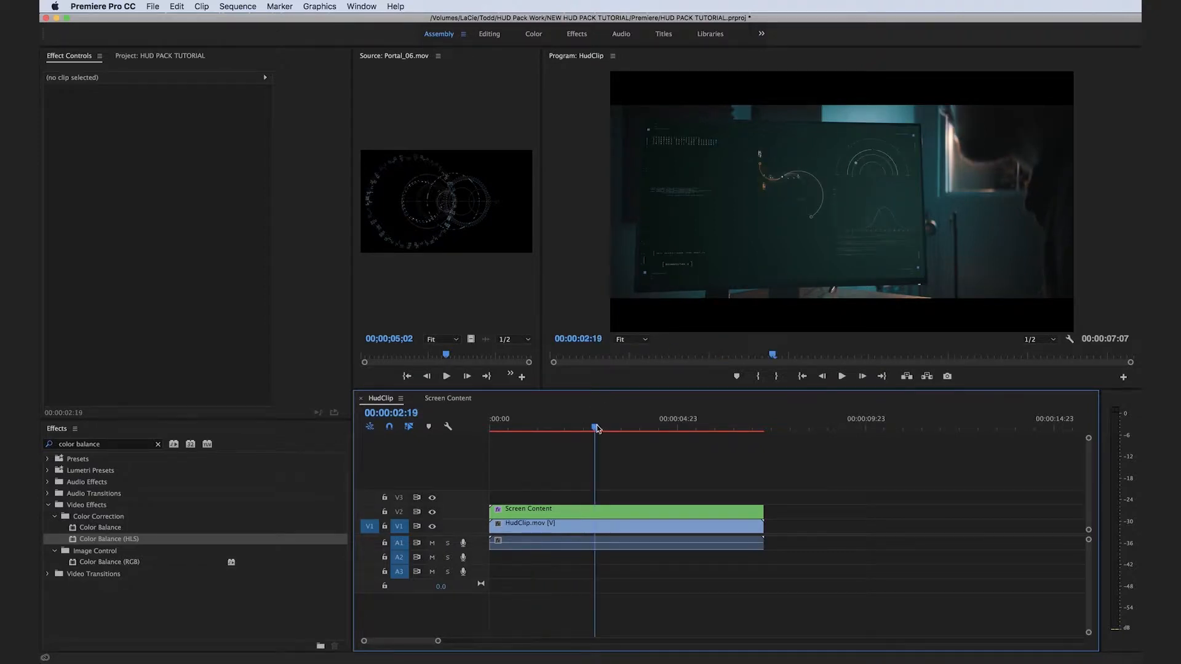
{"action": "left_click", "coordinate": [158, 445]}
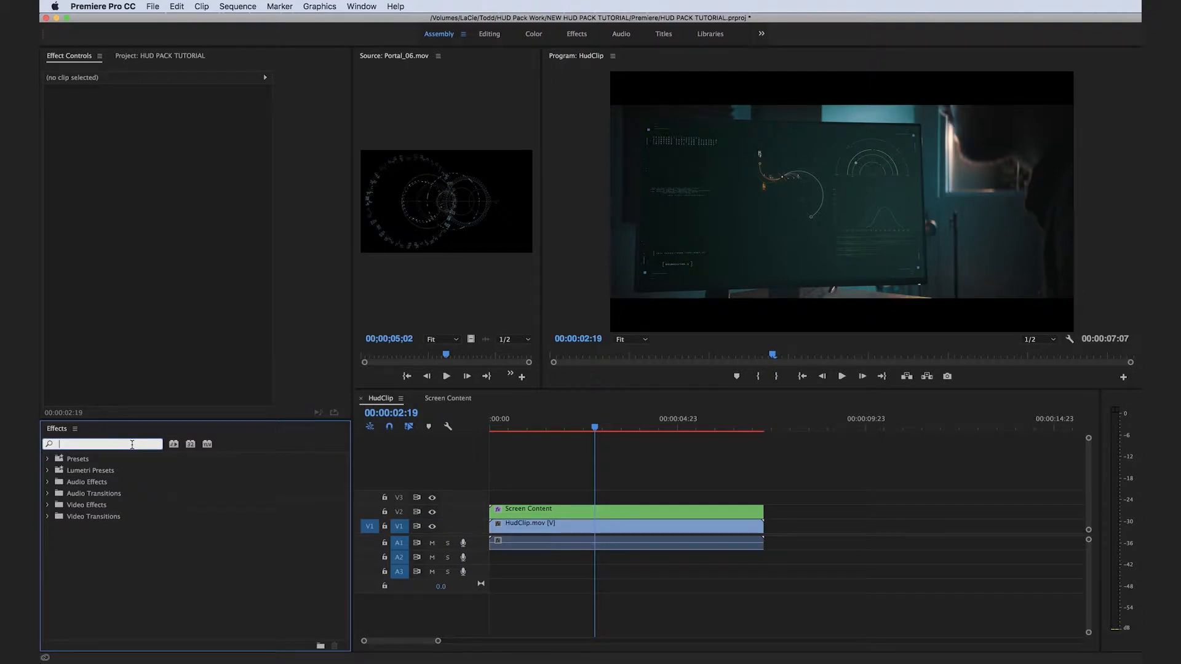
{"action": "type", "text": "lumetri"}
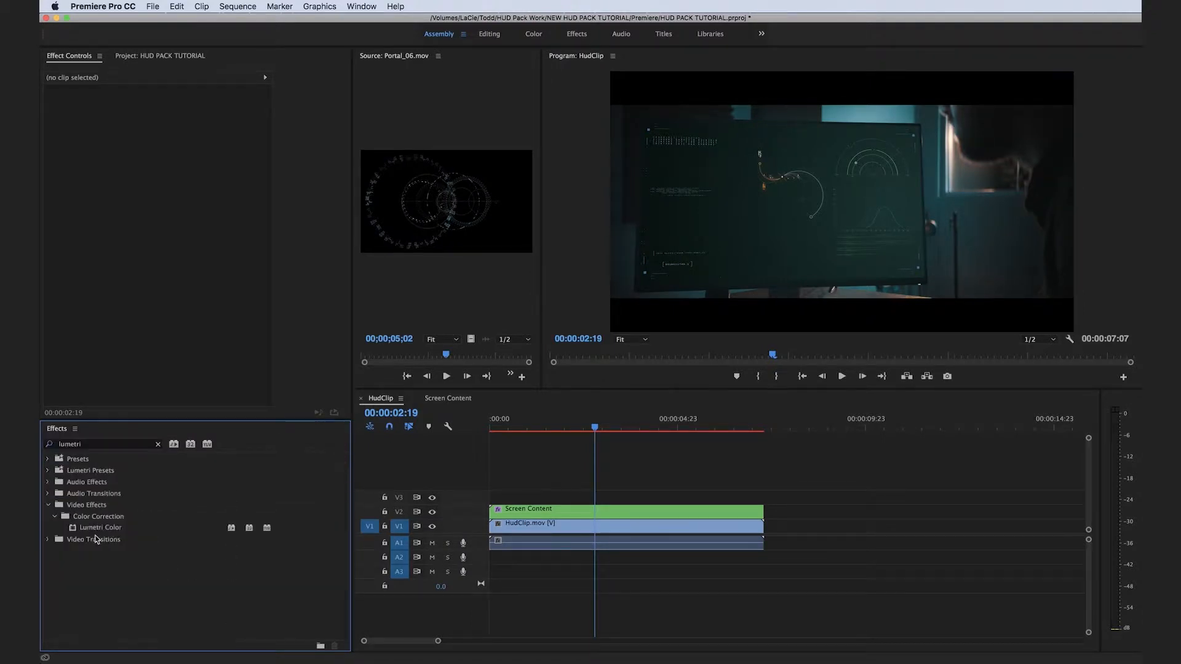
{"action": "left_click_drag", "start_coordinate": [98, 527], "coordinate": [619, 511]}
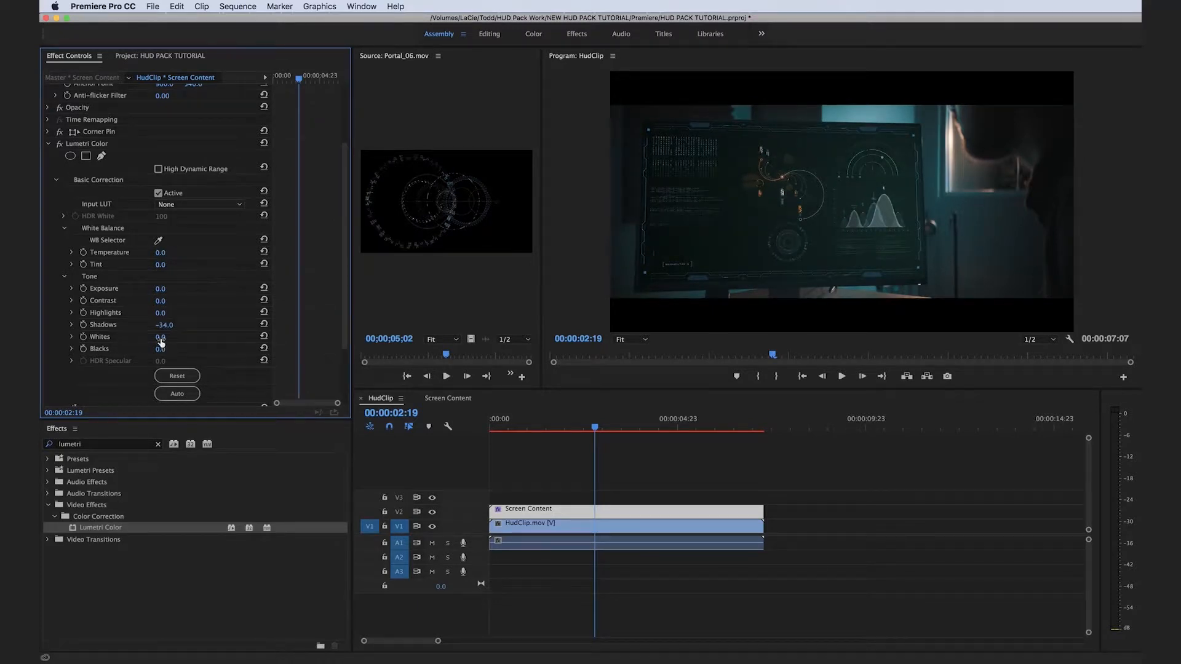
Set Whites to 78 in the Screen Content clip's Lumetri Color and adjust the effect's RGB curve.
{"action": "left_click_drag", "start_coordinate": [163, 337], "coordinate": [169, 337]}
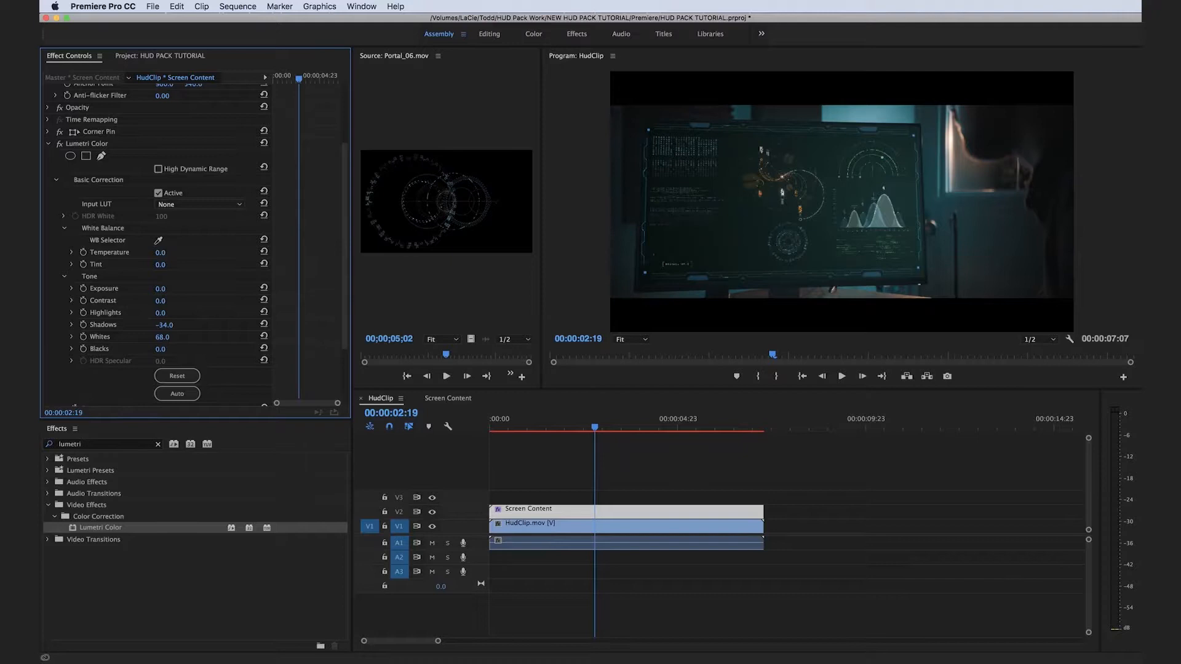
{"action": "left_click", "coordinate": [55, 180]}
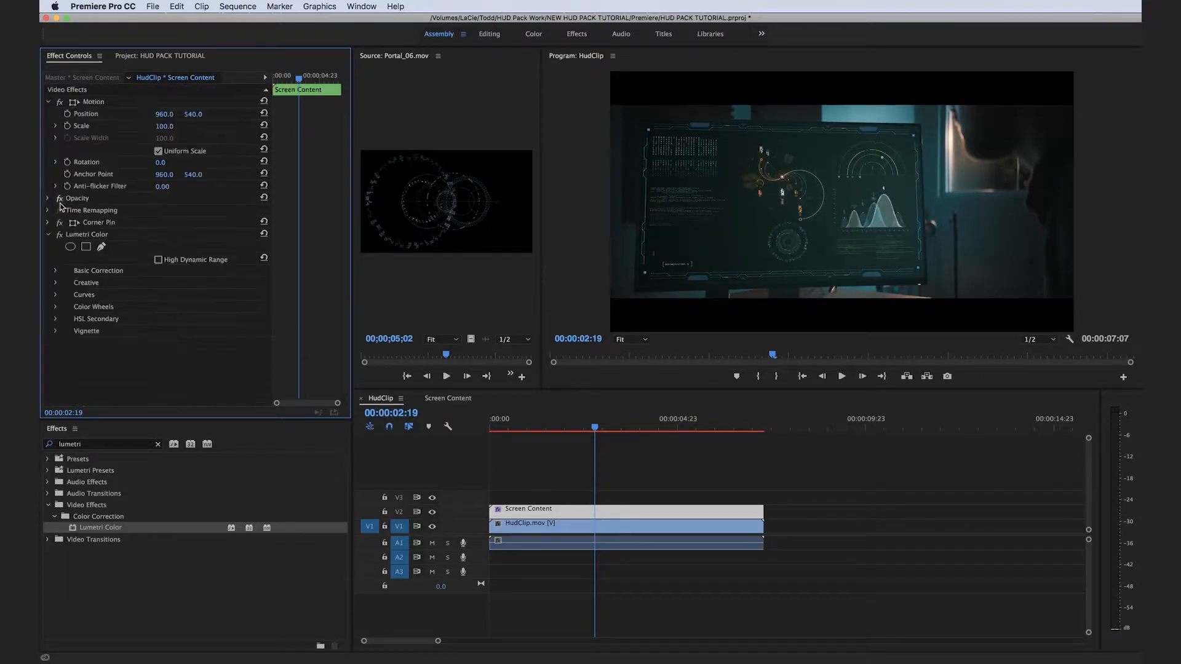
{"action": "left_click", "coordinate": [56, 296]}
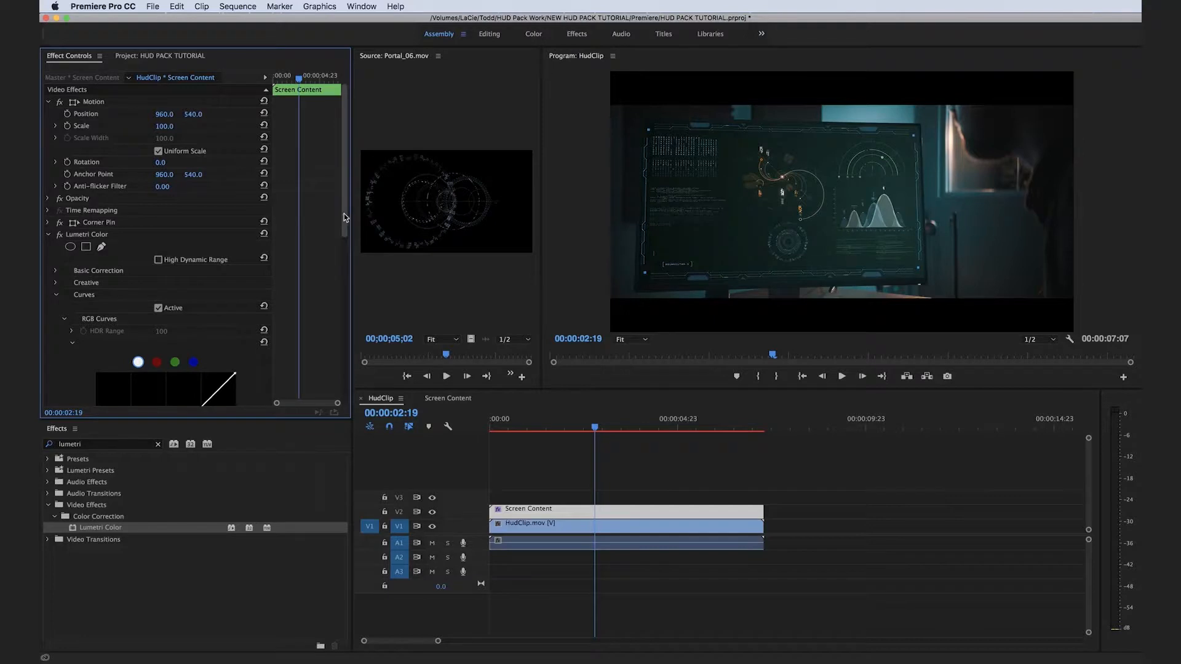
{"action": "scroll", "coordinate": [339, 264], "scroll_direction": "down", "scroll_amount": 5}
{"action": "scroll", "coordinate": [178, 169], "scroll_direction": "up", "scroll_amount": 2}
{"action": "left_click", "coordinate": [176, 173]}
{"action": "left_click_drag", "start_coordinate": [161, 256], "coordinate": [163, 261]}
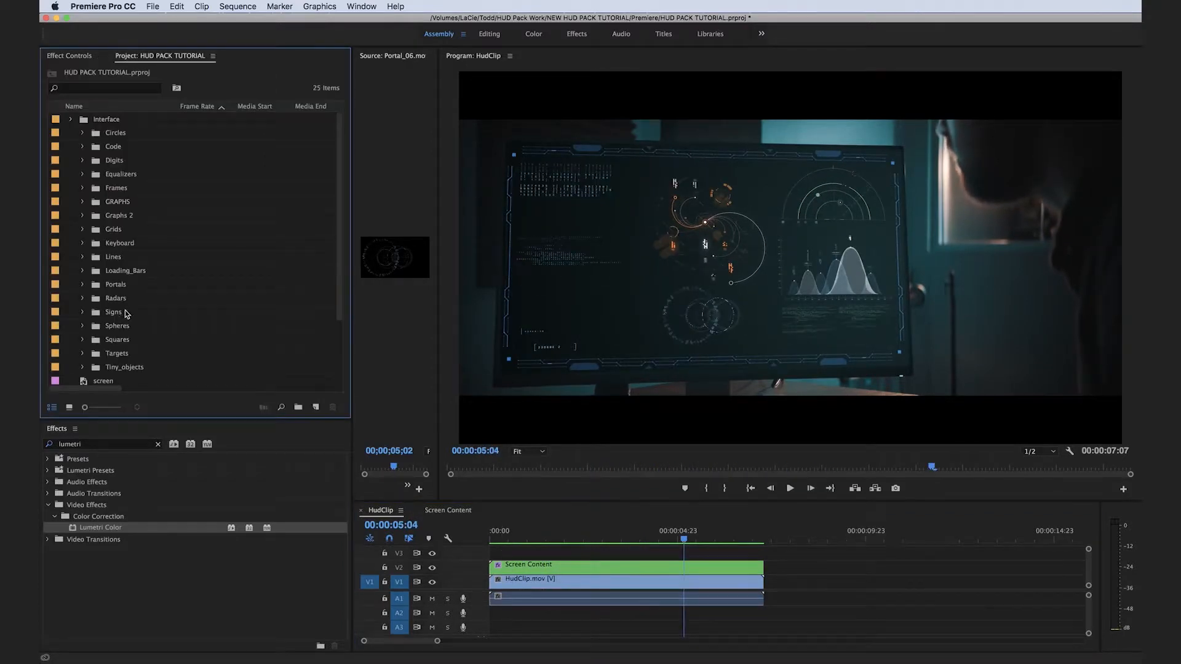
Modify the footage interpretation of Digit_0.mov through Digit_9.mov in the Digits bin to assume a custom frame rate.
{"action": "left_click", "coordinate": [83, 160]}
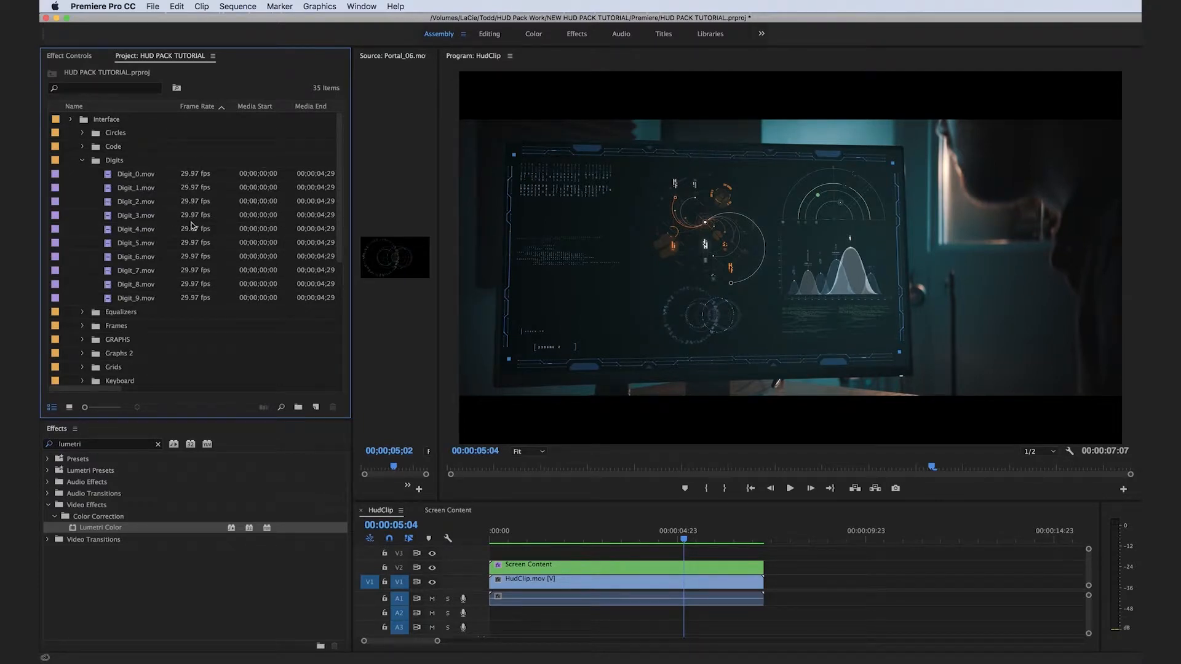
{"action": "left_click", "coordinate": [149, 176]}
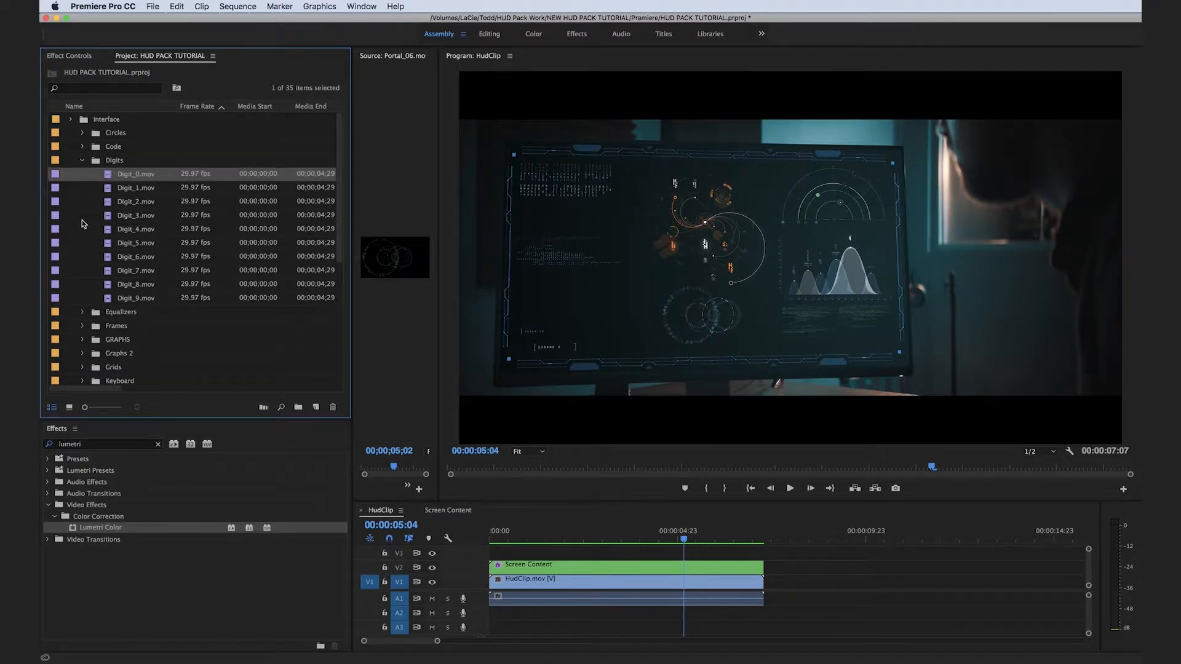
{"action": "left_click", "coordinate": [129, 299], "text": "shift"}
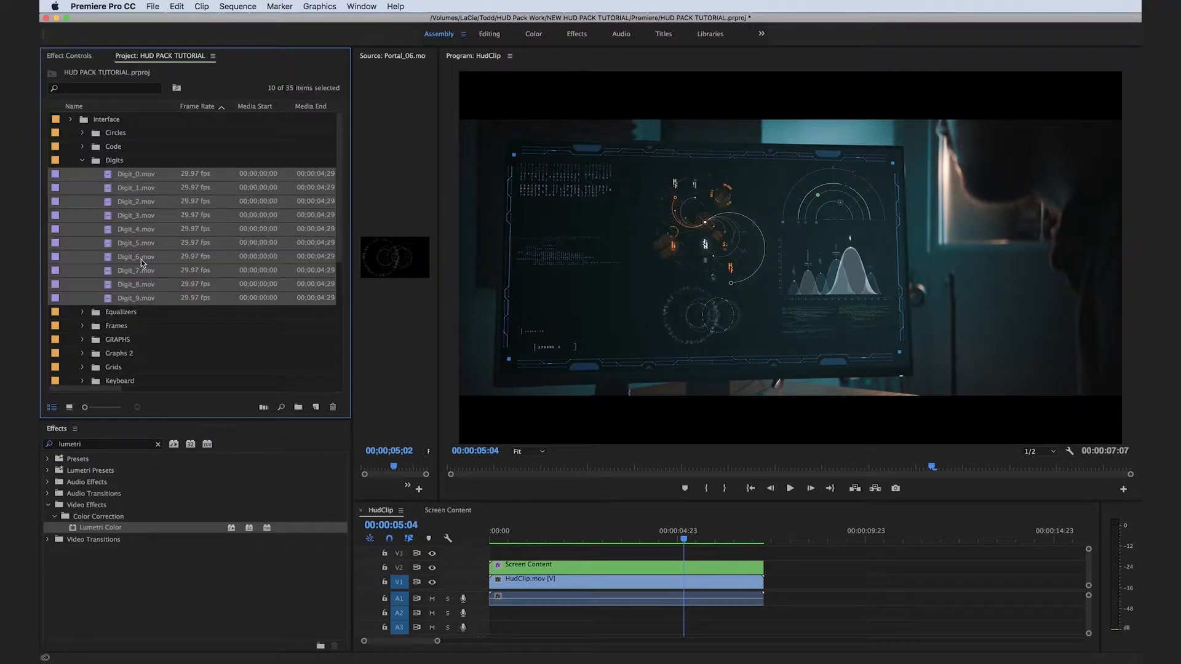
{"action": "right_click", "coordinate": [137, 221]}
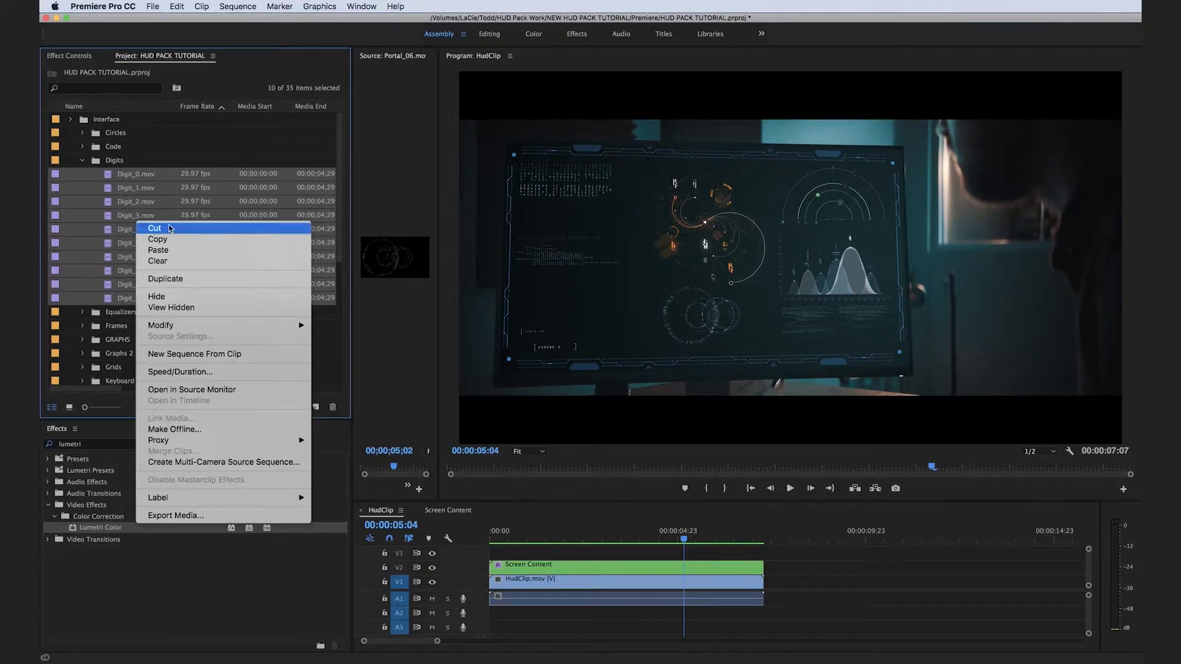
{"action": "mouse_move", "coordinate": [209, 326]}
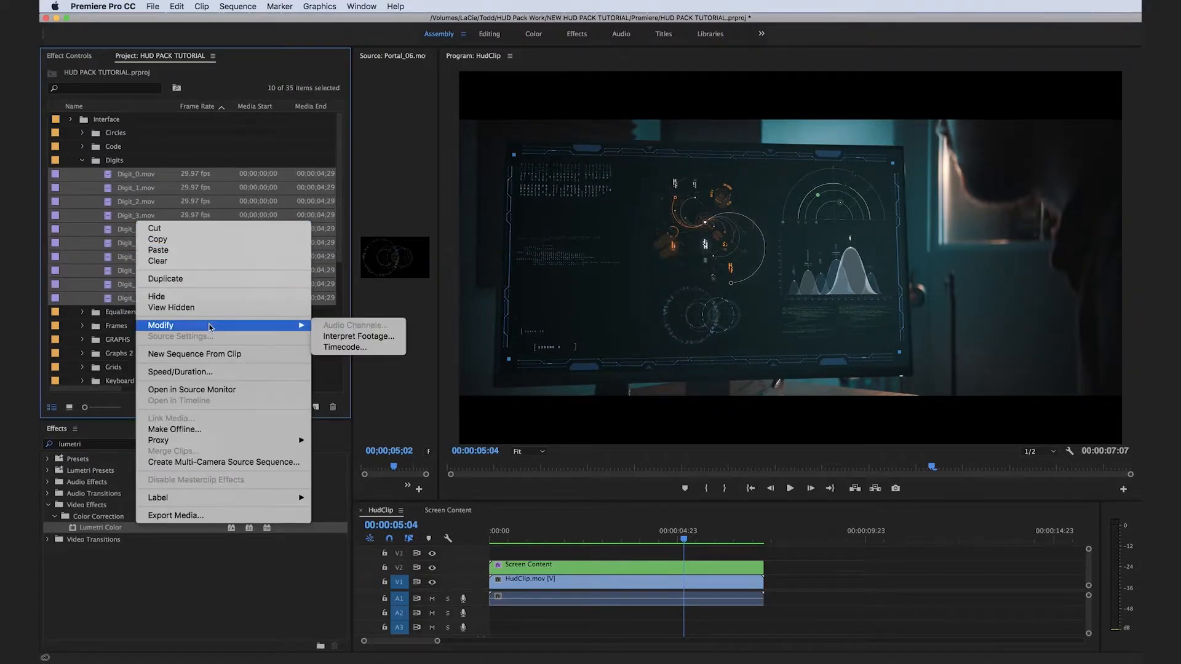
{"action": "left_click", "coordinate": [325, 335]}
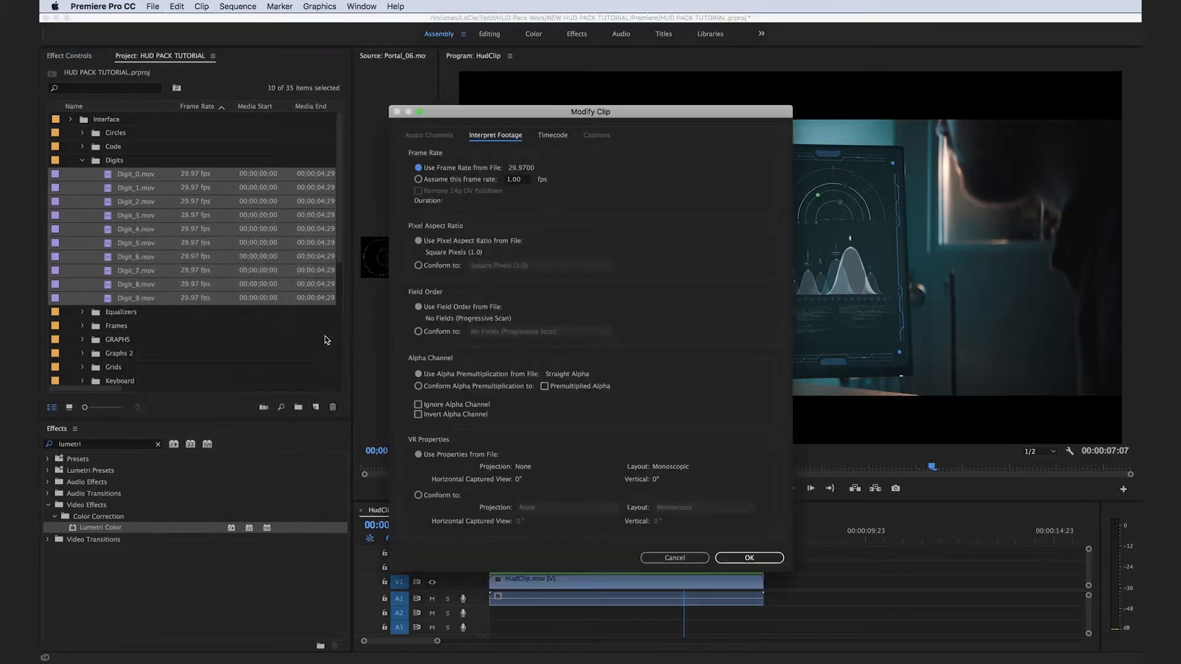
{"action": "left_click", "coordinate": [418, 180]}
{"action": "key", "text": "Return"}
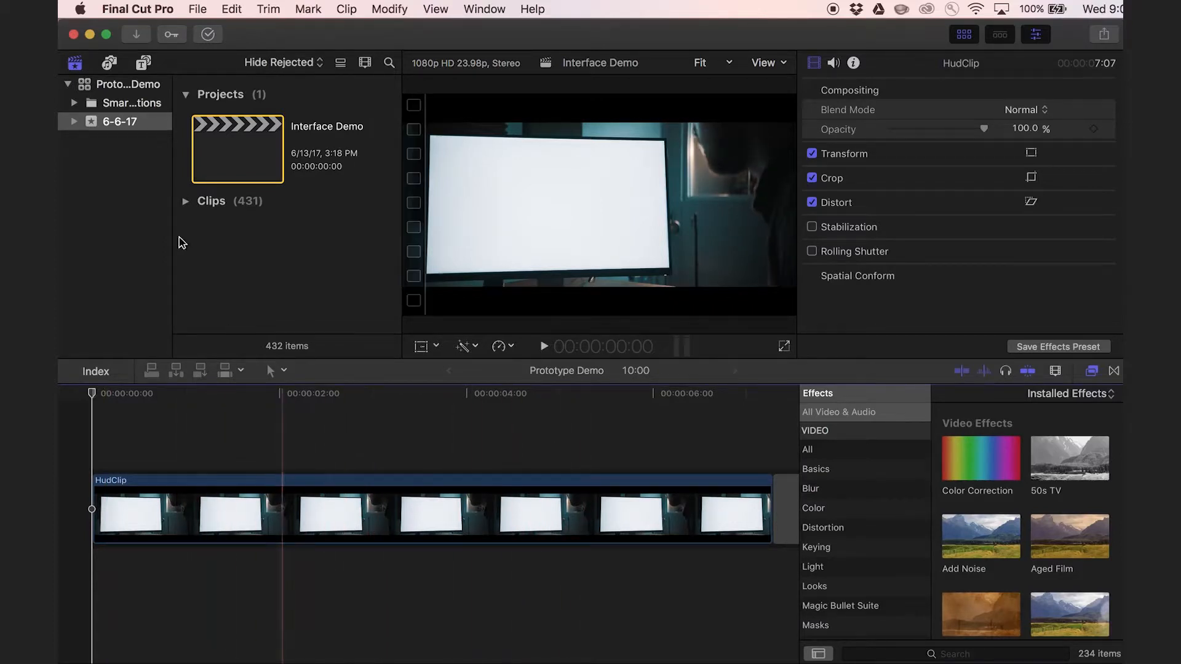
Switch to Final Cut Pro, connect the Gradient generator above HudClip from the start, and trim it to HudClip's end.
{"action": "left_click", "coordinate": [143, 62]}
{"action": "left_click_drag", "start_coordinate": [330, 203], "coordinate": [101, 441]}
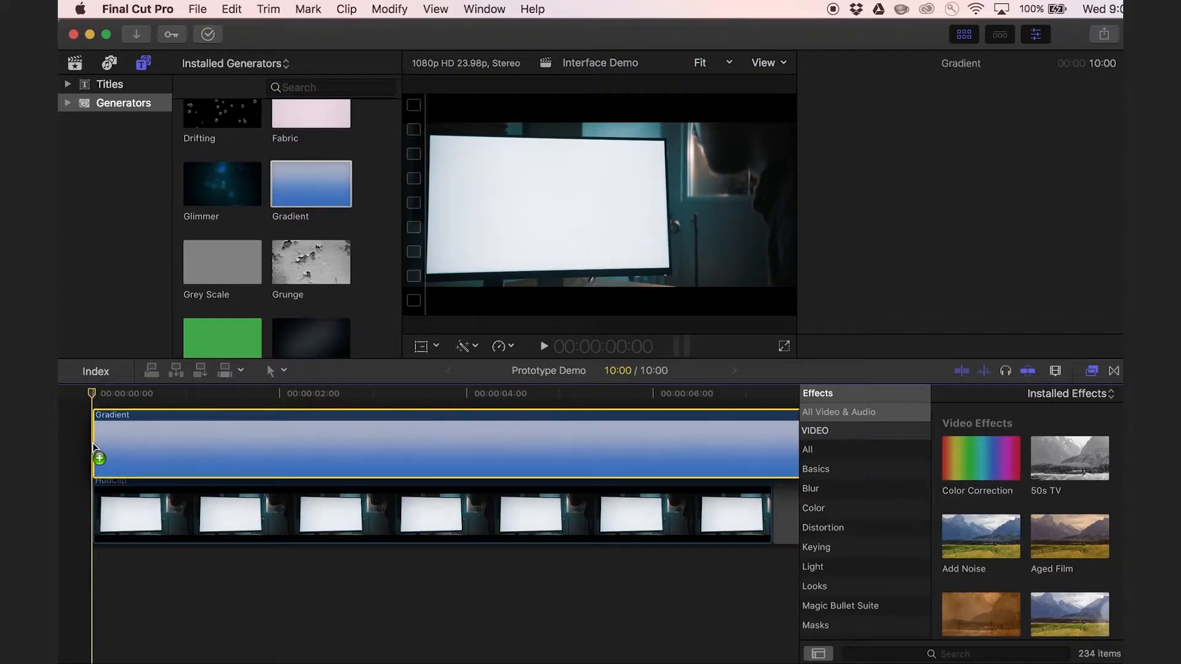
{"action": "scroll", "coordinate": [274, 477], "scroll_direction": "right", "scroll_amount": 5}
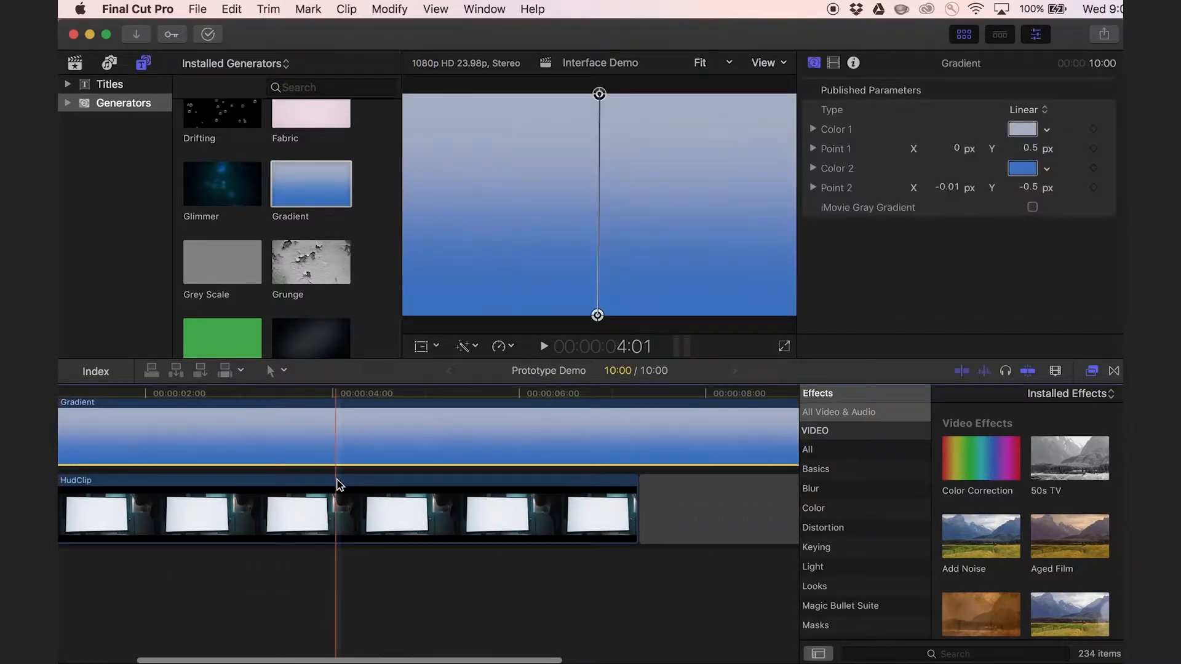
{"action": "key", "text": "b"}
{"action": "left_click", "coordinate": [644, 442]}
{"action": "key", "text": "a"}
{"action": "left_click", "coordinate": [692, 451]}
{"action": "key", "text": "Delete"}
{"action": "scroll", "coordinate": [528, 476], "scroll_direction": "left", "scroll_amount": 5}
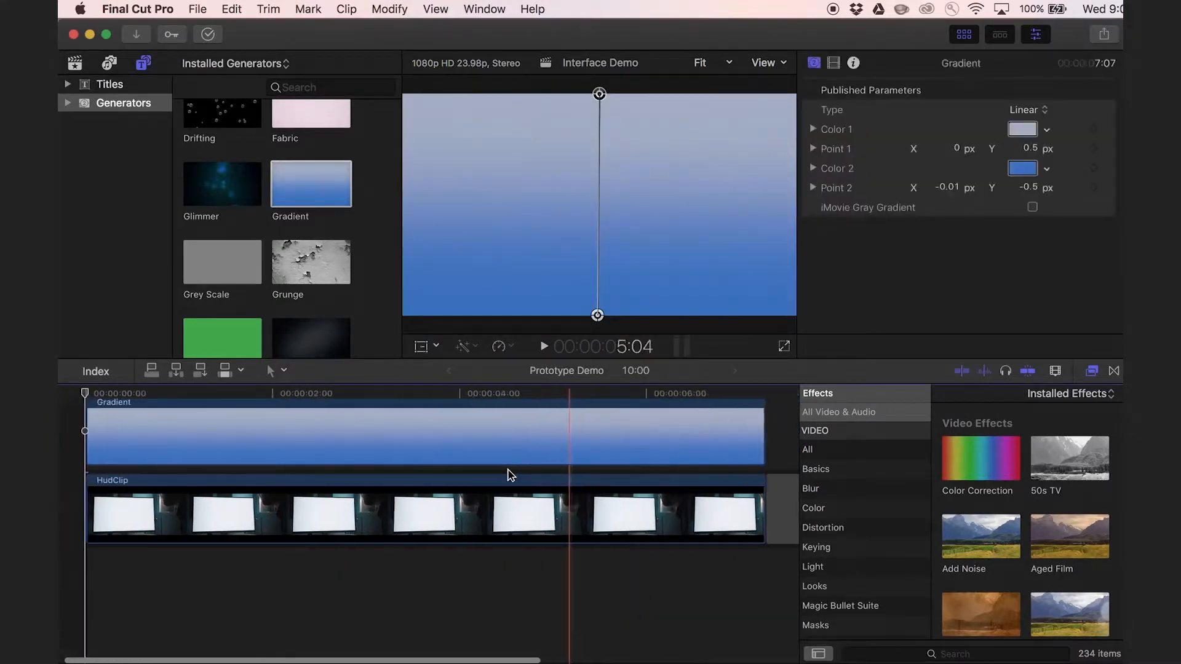
Set the Gradient's Type to Radial and change its Color 1 to a dark teal.
{"action": "left_click", "coordinate": [482, 454]}
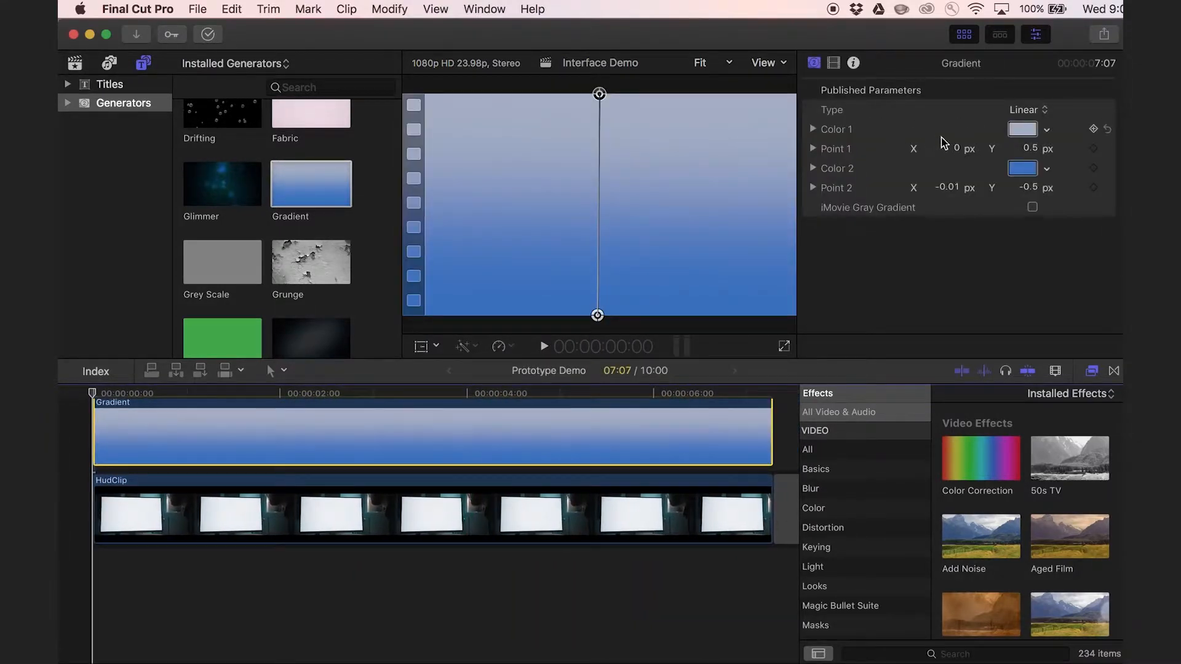
{"action": "left_click", "coordinate": [1043, 113]}
{"action": "left_click", "coordinate": [1025, 124]}
{"action": "left_click", "coordinate": [1022, 129]}
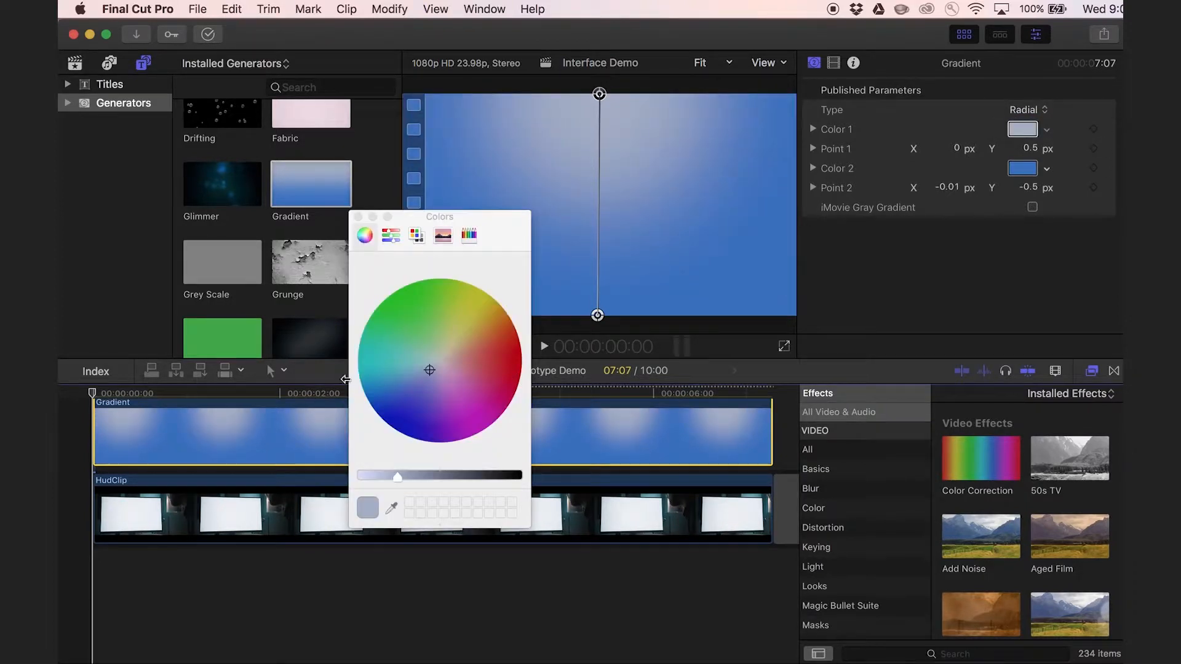
{"action": "left_click", "coordinate": [376, 368]}
{"action": "left_click_drag", "start_coordinate": [397, 477], "coordinate": [467, 476]}
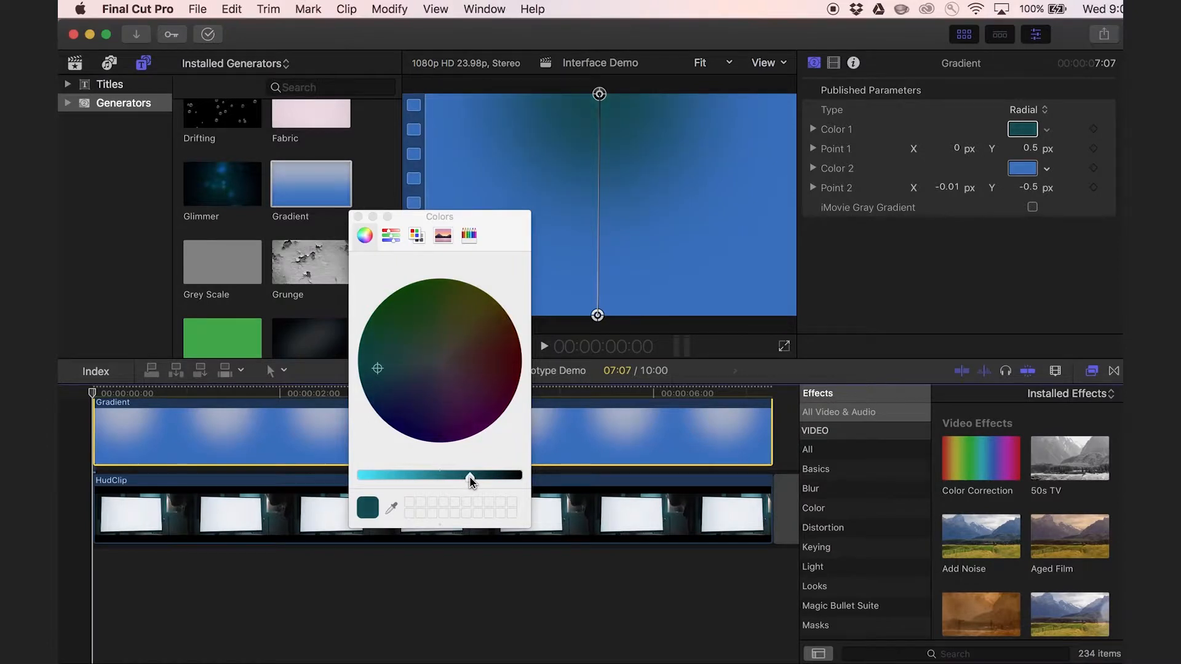
{"action": "left_click", "coordinate": [358, 217]}
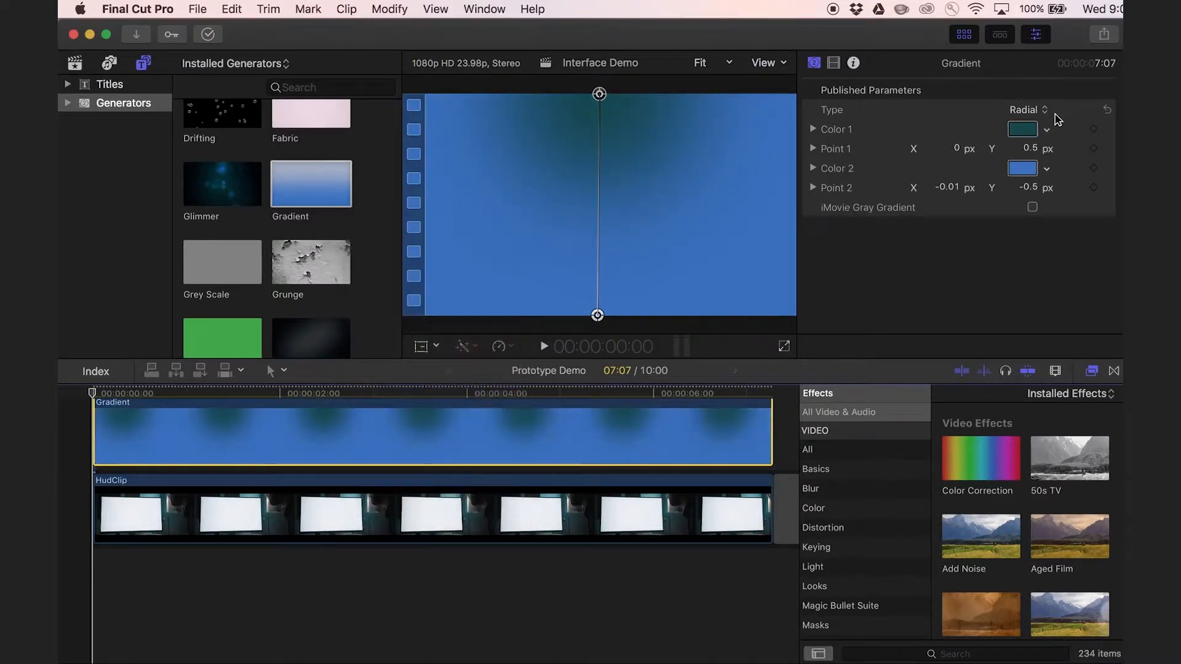
Change the Gradient's Color 2 to a near-black navy and darken its teal Color 1 further.
{"action": "left_click", "coordinate": [1022, 169]}
{"action": "left_click_drag", "start_coordinate": [458, 475], "coordinate": [502, 477]}
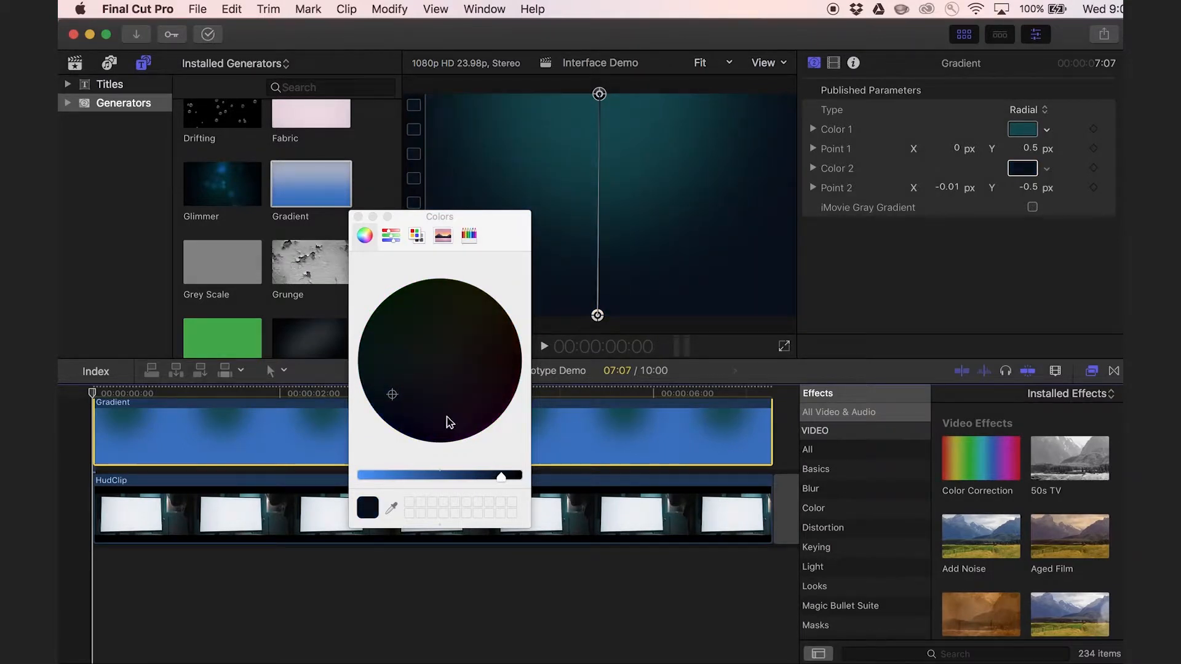
{"action": "left_click", "coordinate": [388, 390]}
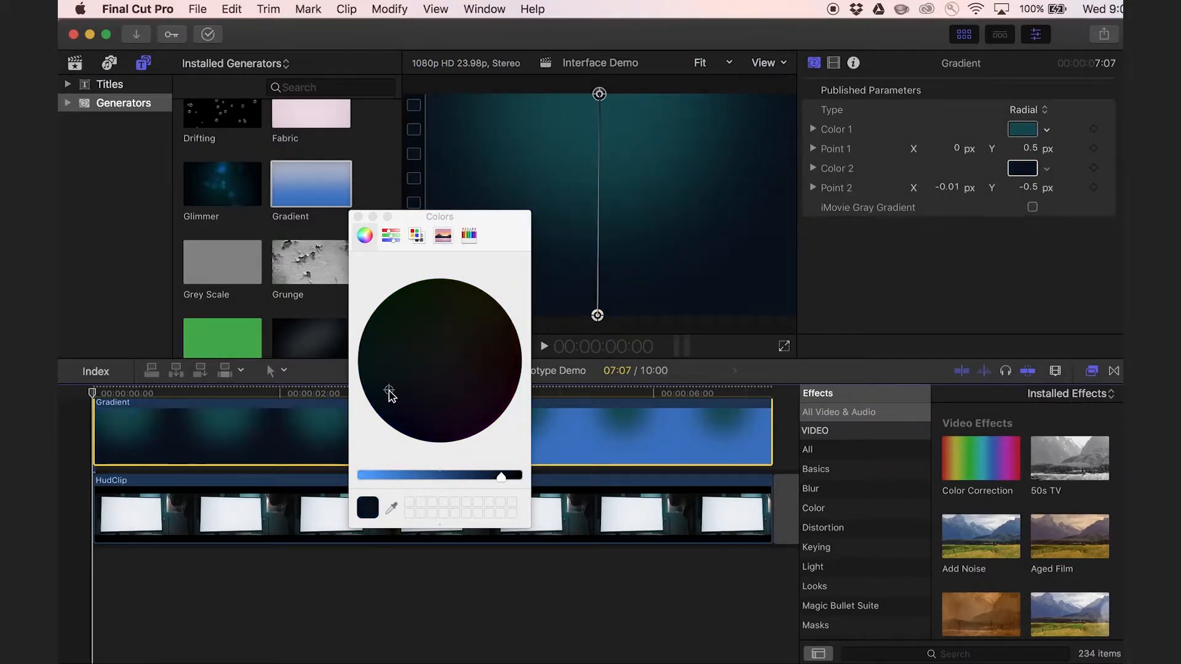
{"action": "left_click", "coordinate": [1010, 132]}
{"action": "left_click_drag", "start_coordinate": [470, 477], "coordinate": [484, 481]}
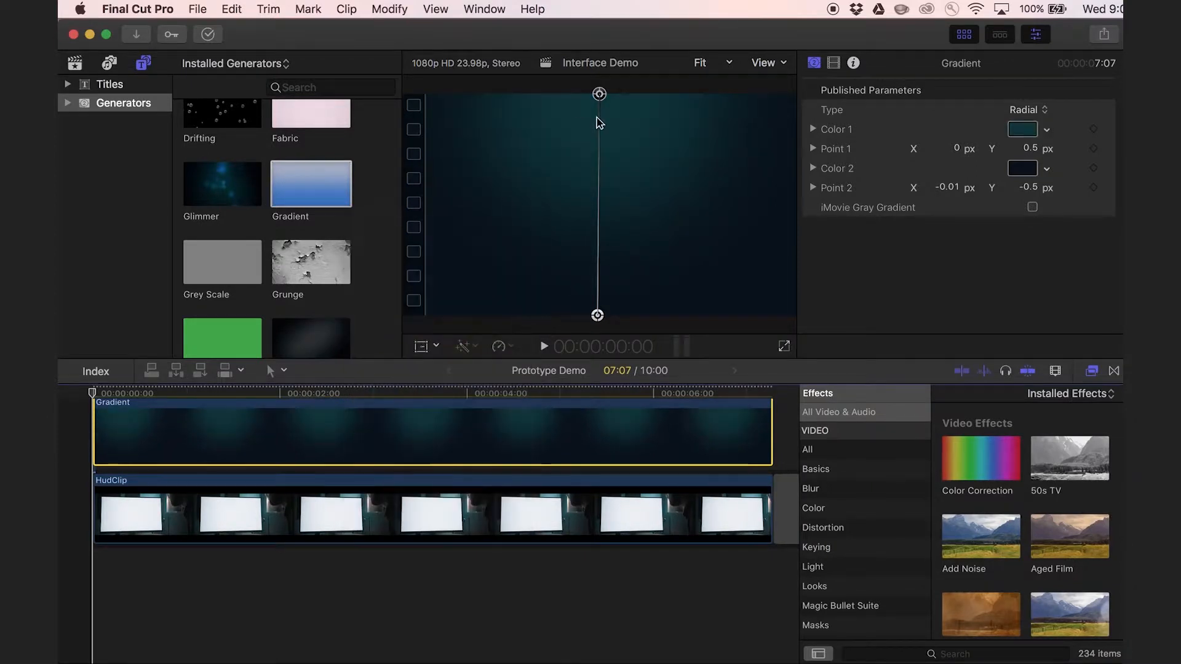
Move the Gradient's Point 1 to about X 0.68, Y 0.03 and Point 2 to about X -0.79, Y -0.02.
{"action": "left_click_drag", "start_coordinate": [599, 94], "coordinate": [750, 202]}
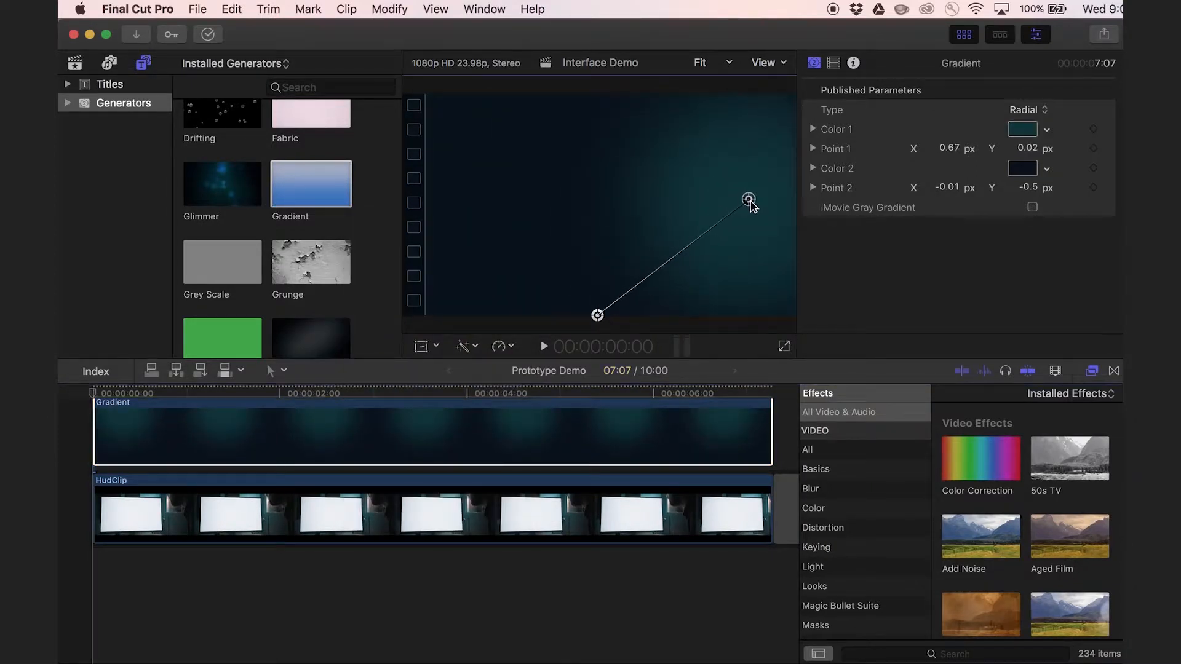
{"action": "left_click_drag", "start_coordinate": [597, 315], "coordinate": [424, 211]}
{"action": "left_click", "coordinate": [358, 469]}
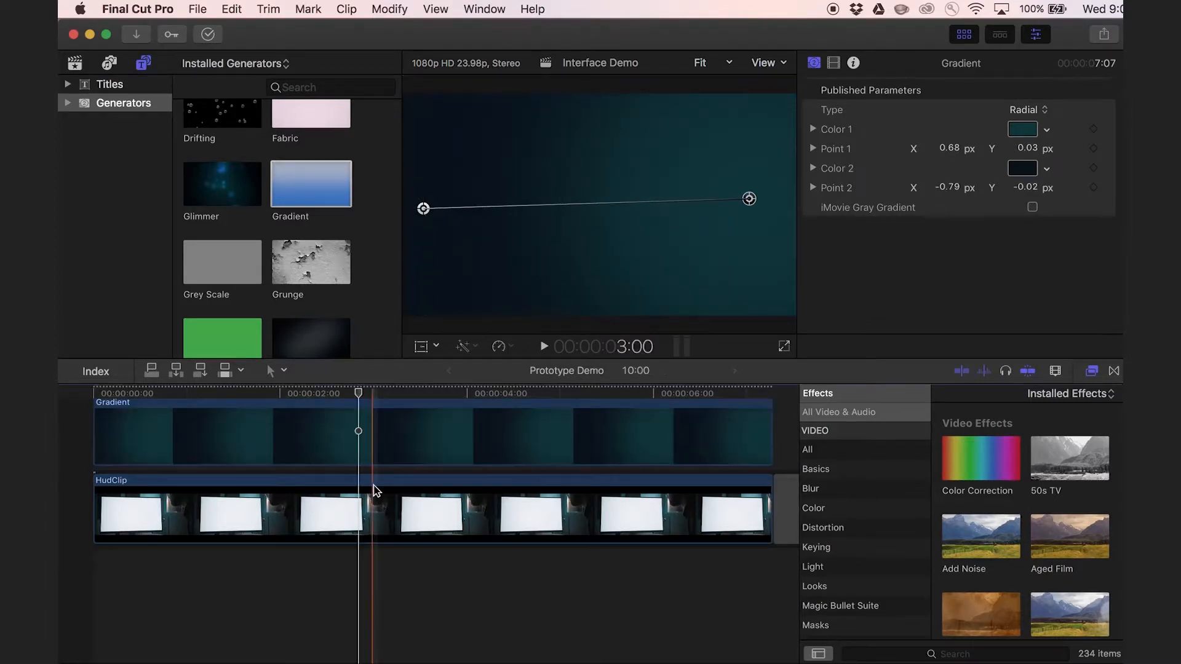
Turn the Gradient clip into a new compound clip named Screen Content in the 6-6-17 event.
{"action": "right_click", "coordinate": [451, 443]}
{"action": "right_click", "coordinate": [419, 438]}
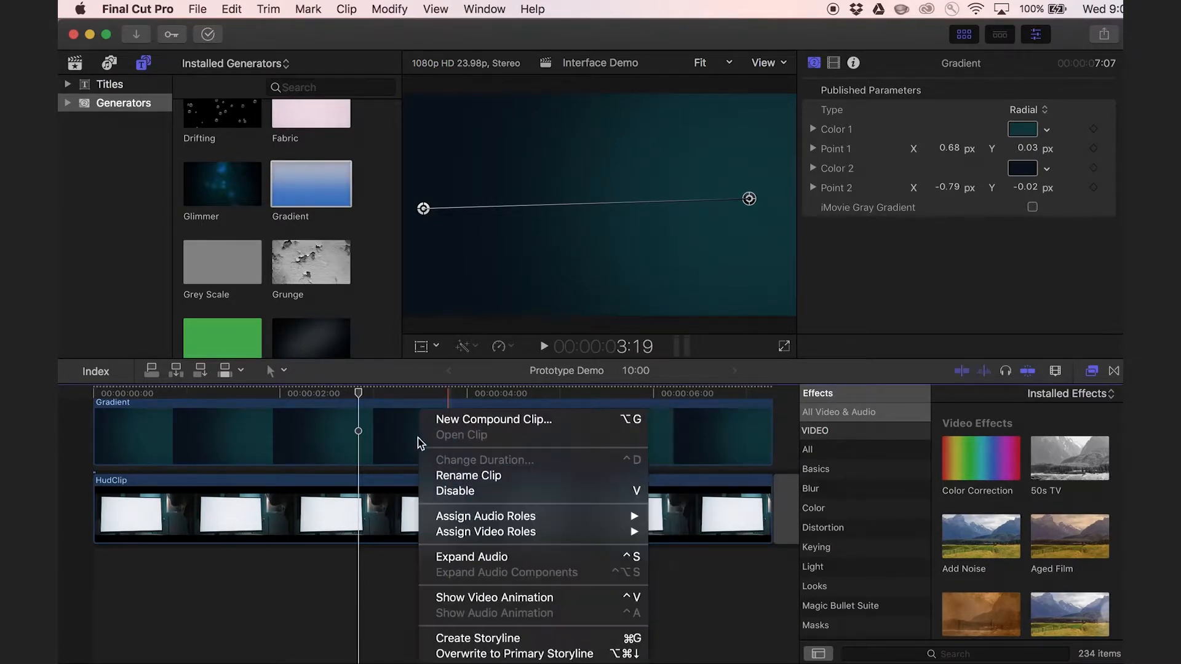
{"action": "left_click", "coordinate": [407, 437]}
{"action": "left_click", "coordinate": [399, 434]}
{"action": "right_click", "coordinate": [431, 433]}
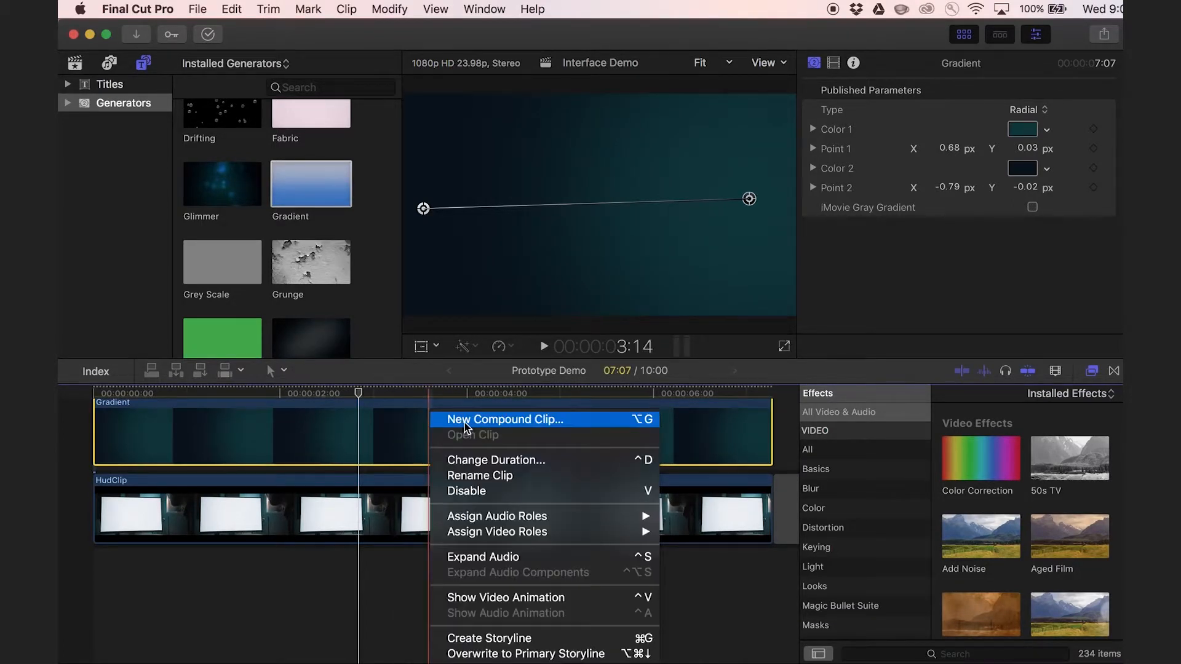
{"action": "left_click", "coordinate": [463, 420]}
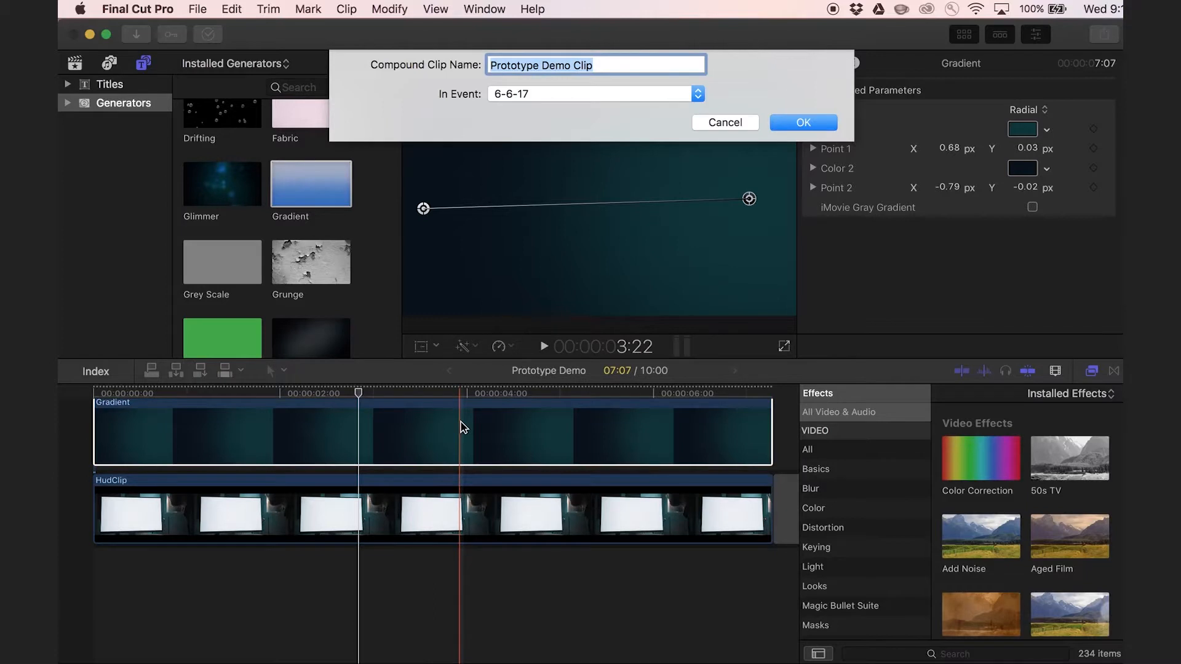
{"action": "type", "text": "Screen Content"}
{"action": "key", "text": "Return"}
Open the Screen Content compound clip and place Portal_01_in and Portal_01_loop back to back above the Gradient from the start.
{"action": "double_click", "coordinate": [400, 438]}
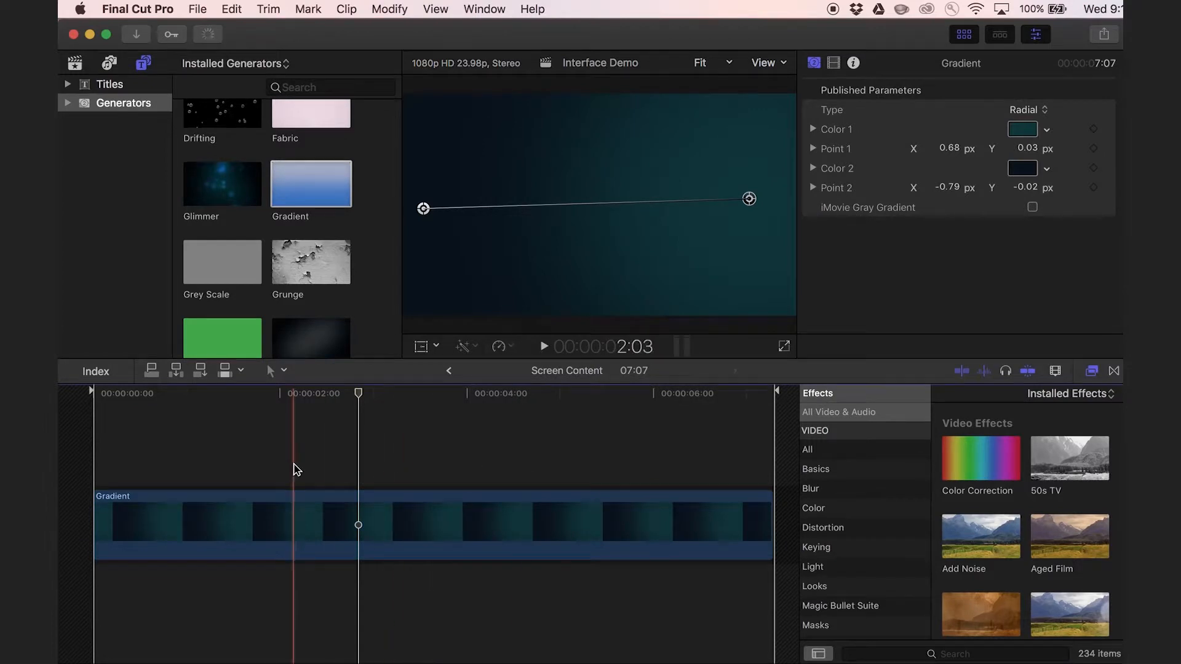
{"action": "key", "text": "Home"}
{"action": "key", "text": "super+1"}
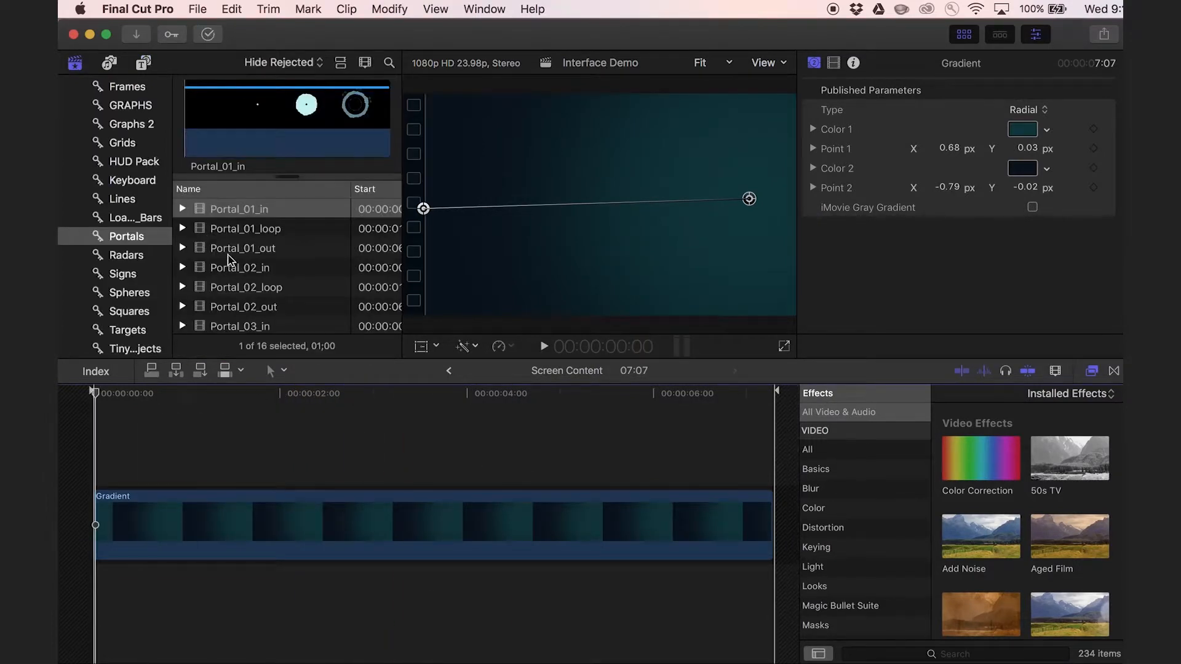
{"action": "left_click_drag", "start_coordinate": [200, 215], "coordinate": [103, 455]}
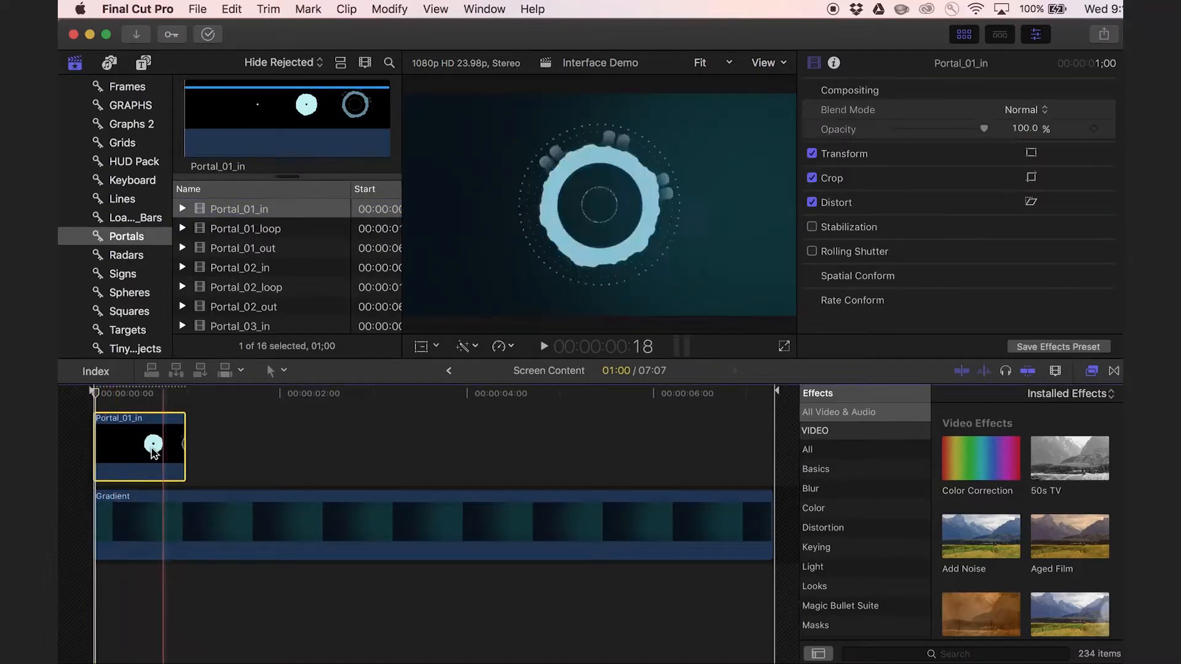
{"action": "left_click_drag", "start_coordinate": [226, 233], "coordinate": [197, 460]}
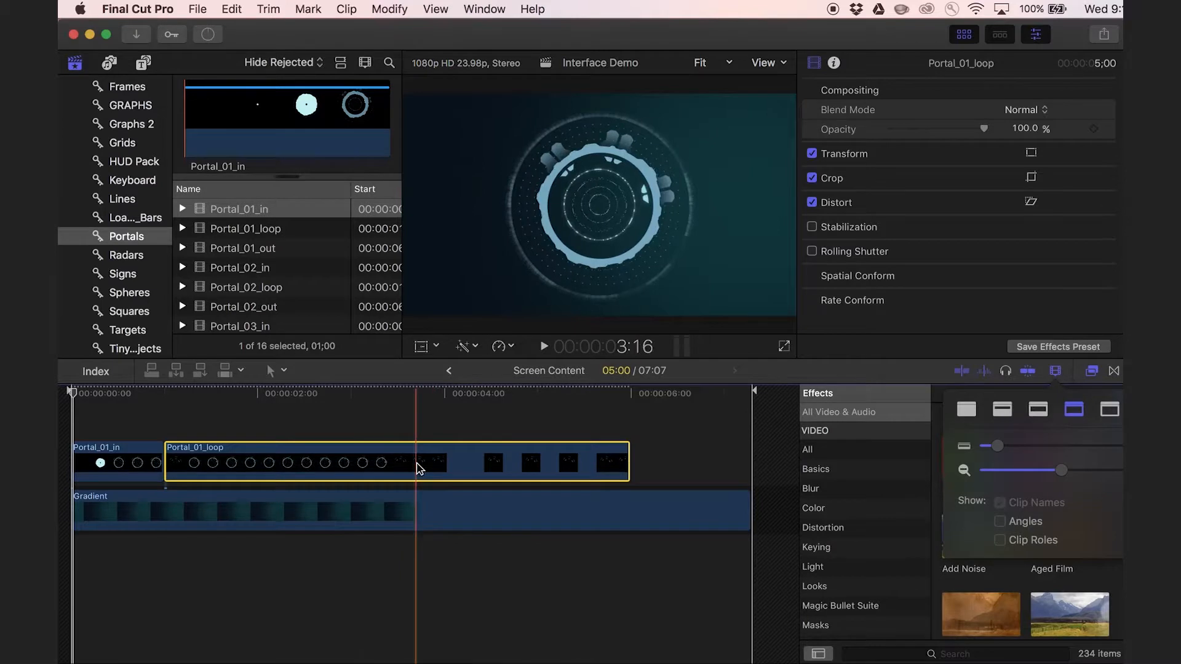
Add Portal_01_out directly after Portal_01_loop and extend the Gradient clip to 10:07.
{"action": "left_click_drag", "start_coordinate": [326, 471], "coordinate": [490, 471]}
{"action": "scroll", "coordinate": [447, 529], "scroll_direction": "left", "scroll_amount": 3}
{"action": "scroll", "coordinate": [534, 526], "scroll_direction": "left", "scroll_amount": 3}
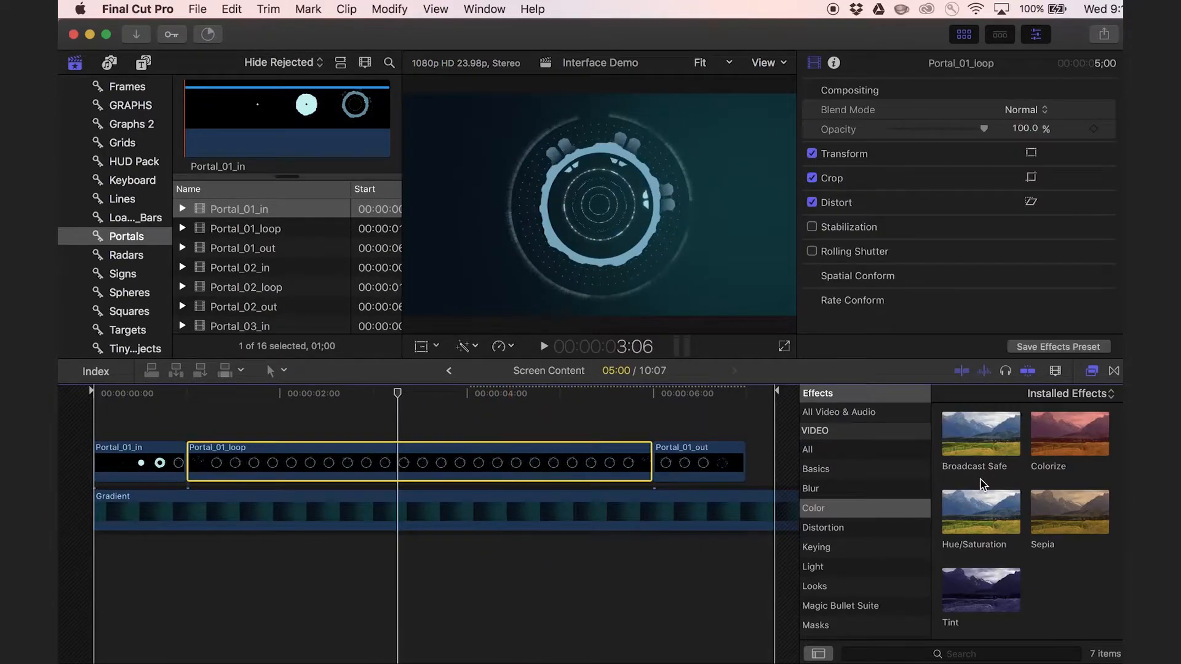
Apply the Hue/Saturation effect to Portal_01_loop and set Hue to 191.2° and Saturation to 1.23 for an orange portal.
{"action": "left_click_drag", "start_coordinate": [973, 514], "coordinate": [540, 470]}
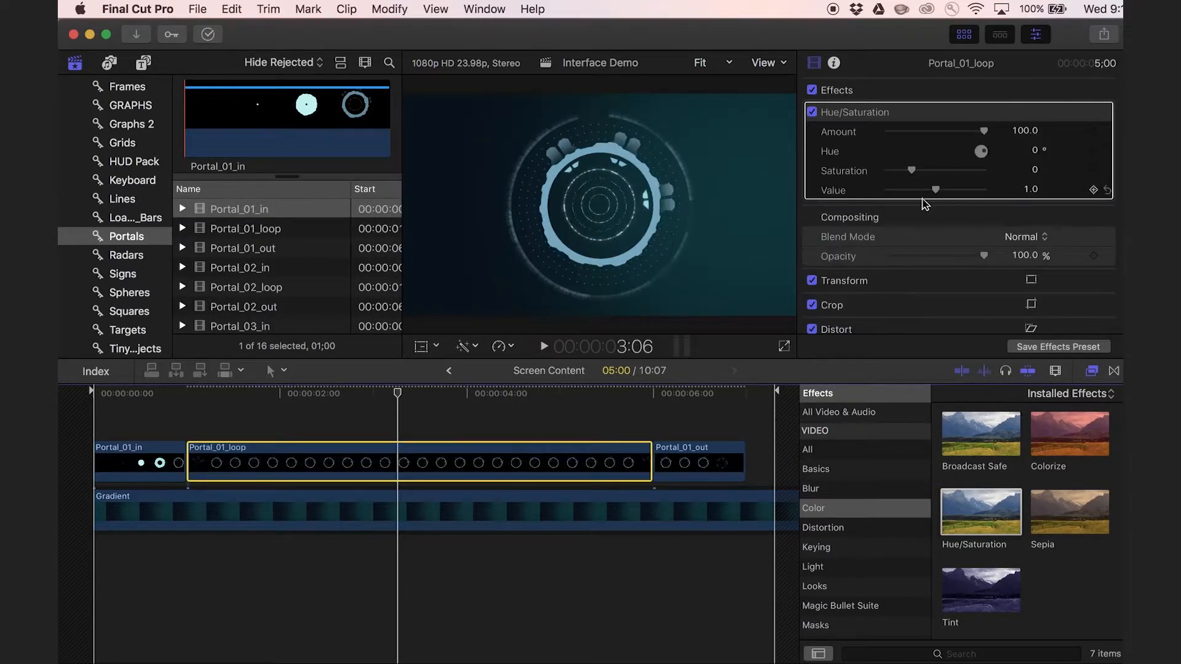
{"action": "left_click_drag", "start_coordinate": [984, 175], "coordinate": [963, 178]}
{"action": "left_click_drag", "start_coordinate": [952, 177], "coordinate": [939, 172]}
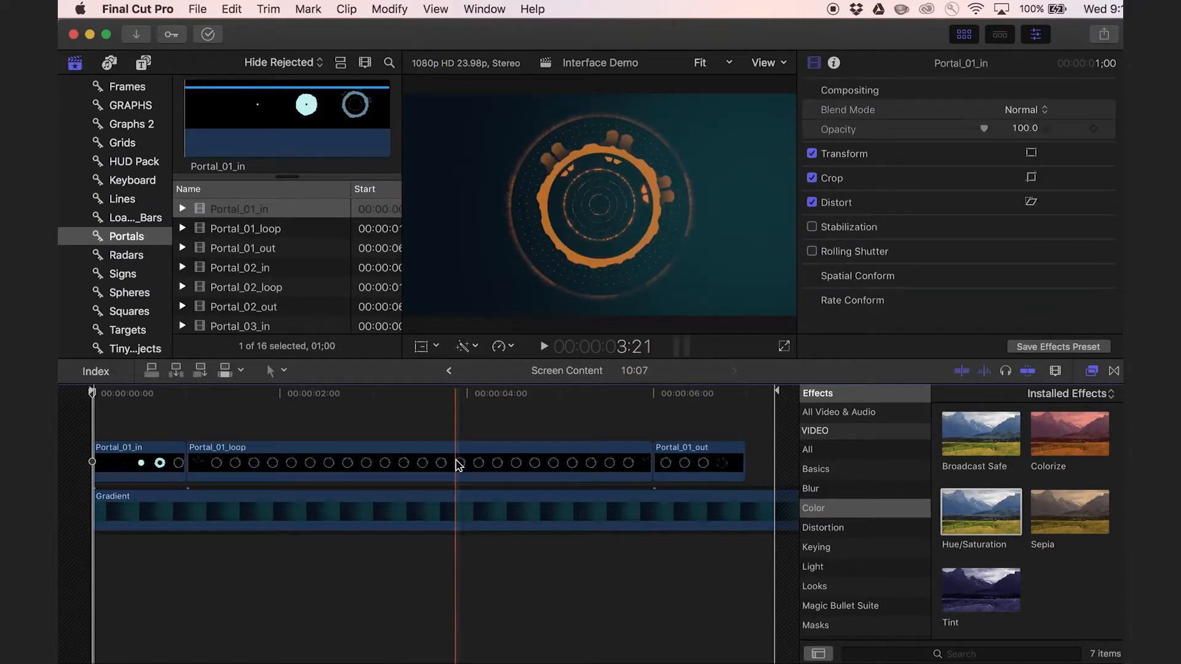
Copy the Hue/Saturation effect from Portal_01_loop and paste it onto Portal_01_in and Portal_01_out.
{"action": "left_click", "coordinate": [504, 465]}
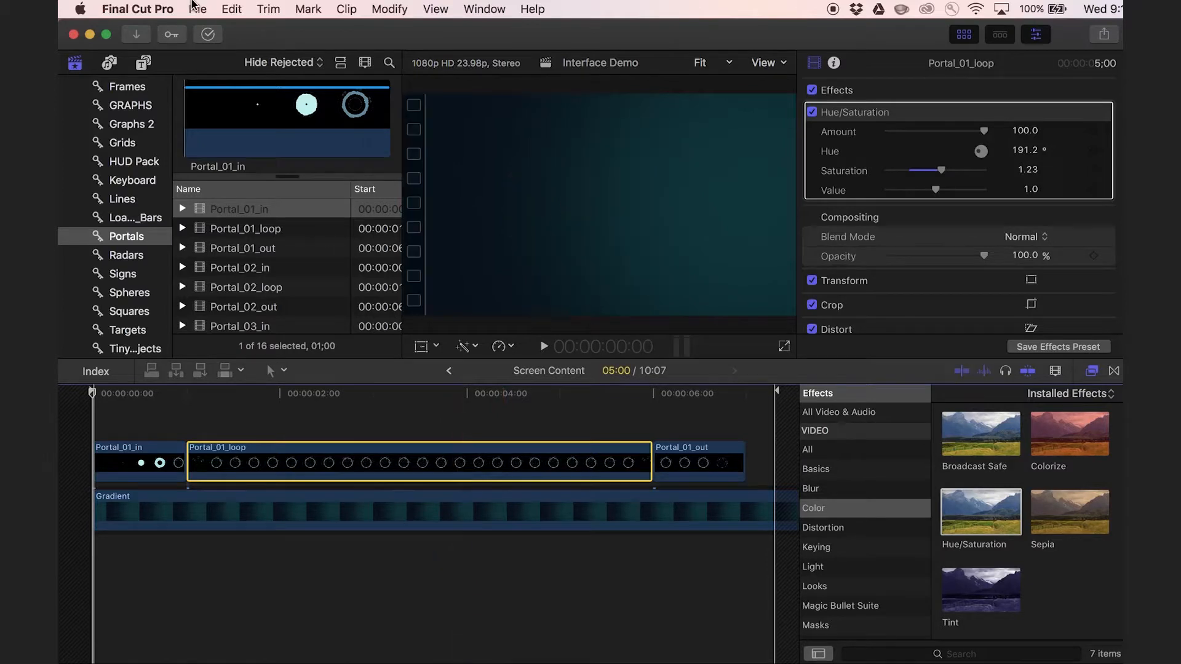
{"action": "left_click", "coordinate": [232, 9]}
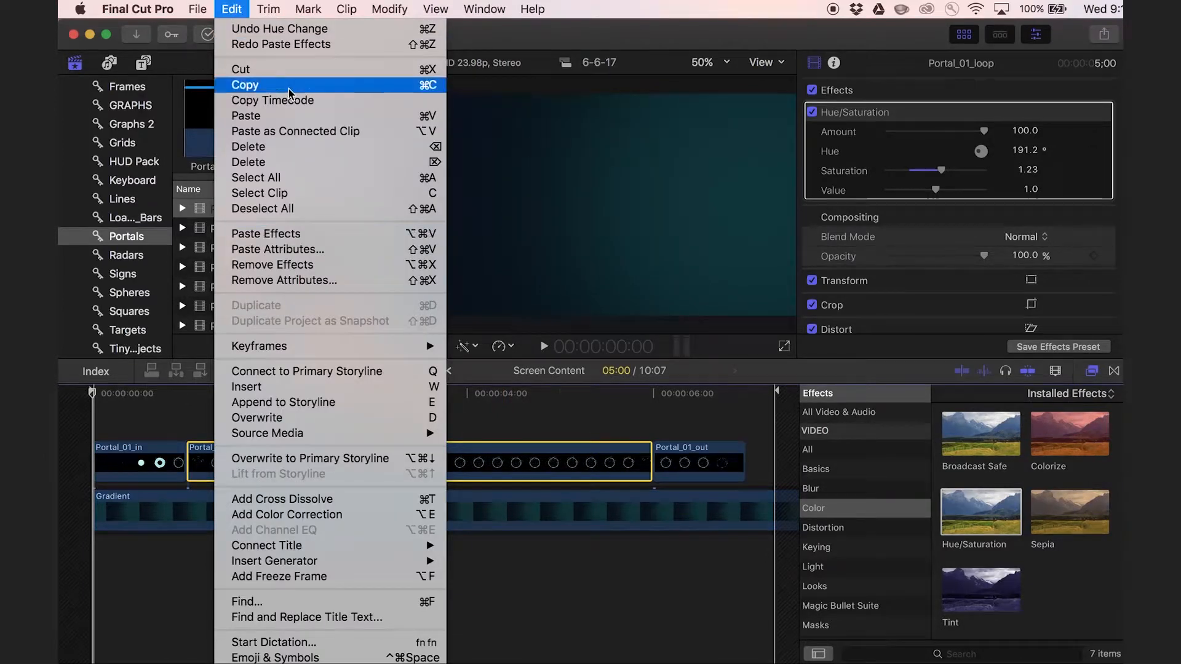
{"action": "left_click", "coordinate": [271, 83]}
{"action": "left_click", "coordinate": [135, 463]}
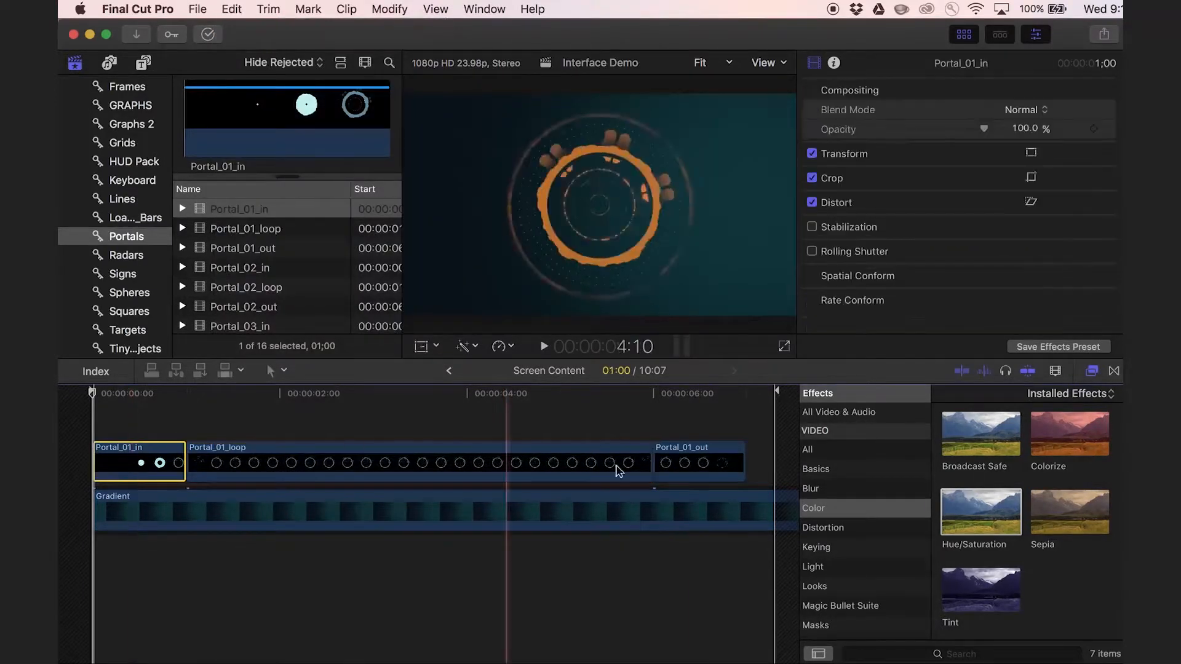
{"action": "left_click", "coordinate": [717, 463], "text": "super"}
{"action": "left_click", "coordinate": [231, 8]}
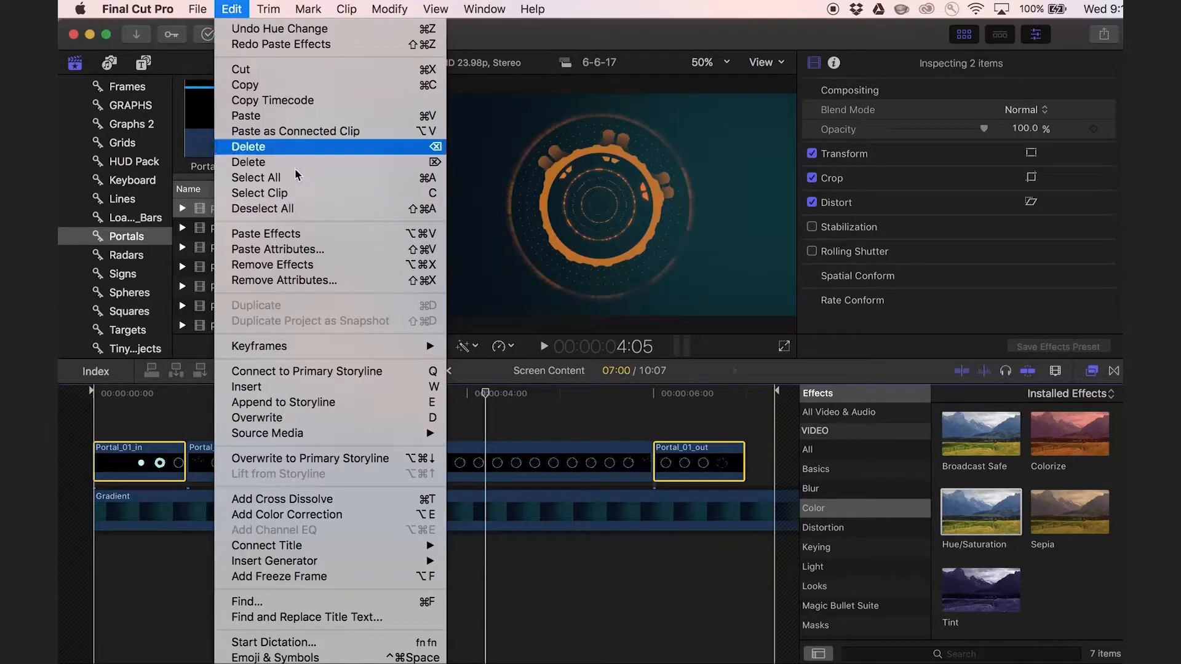
{"action": "left_click", "coordinate": [287, 234]}
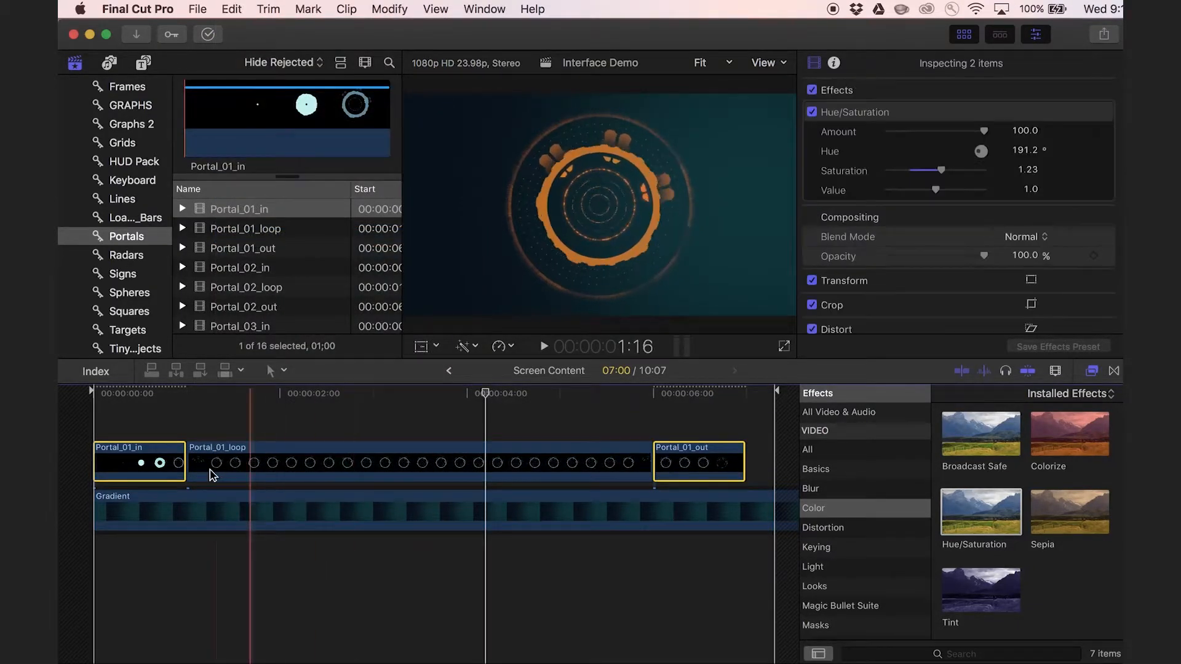
Combine Portal_01_in, Portal_01_loop and Portal_01_out into a new compound clip named portal 1 in the 6-6-17 event.
{"action": "left_click", "coordinate": [531, 463]}
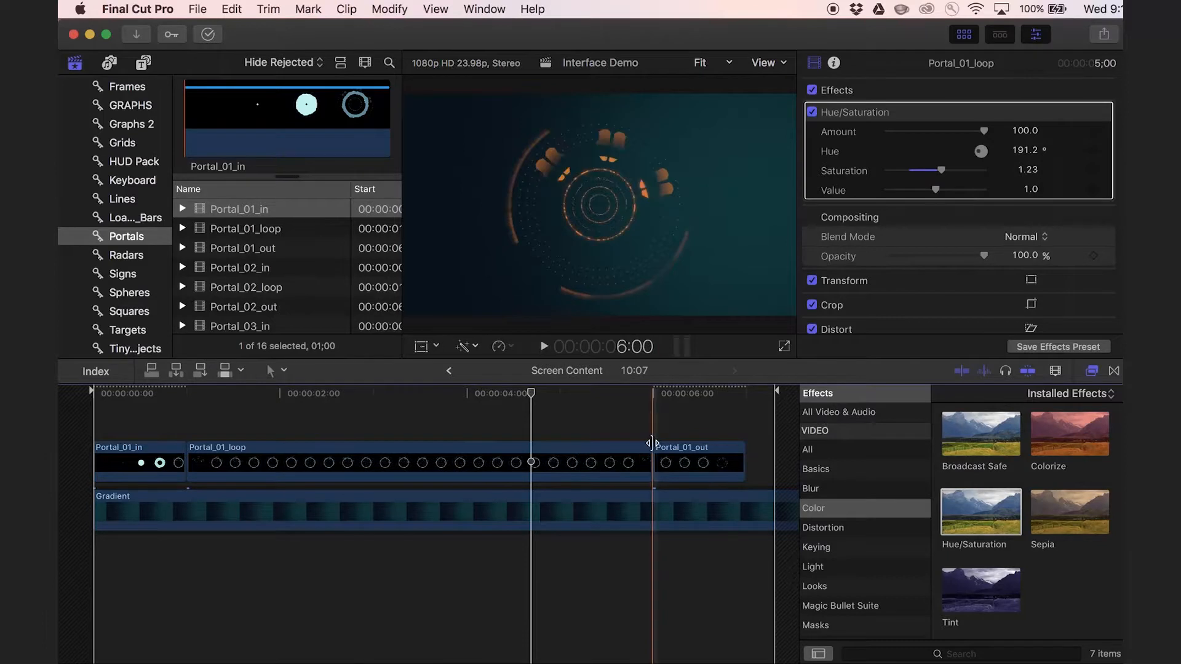
{"action": "left_click_drag", "start_coordinate": [708, 421], "coordinate": [680, 453]}
{"action": "left_click", "coordinate": [176, 425]}
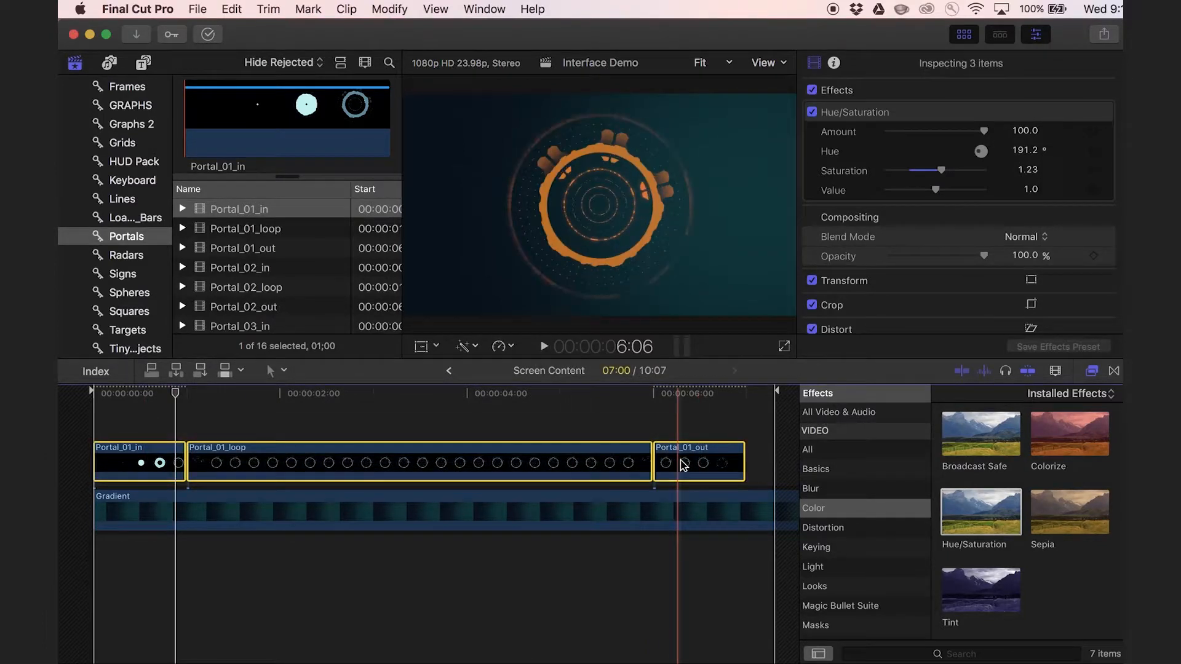
{"action": "right_click", "coordinate": [307, 457]}
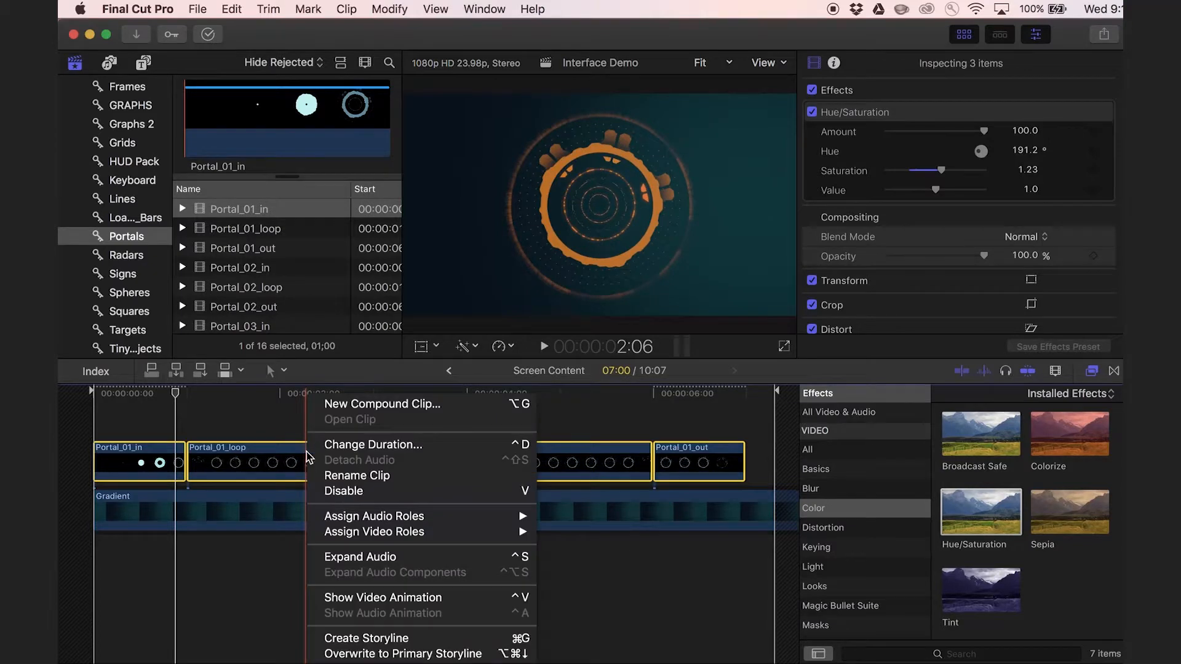
{"action": "left_click", "coordinate": [378, 411]}
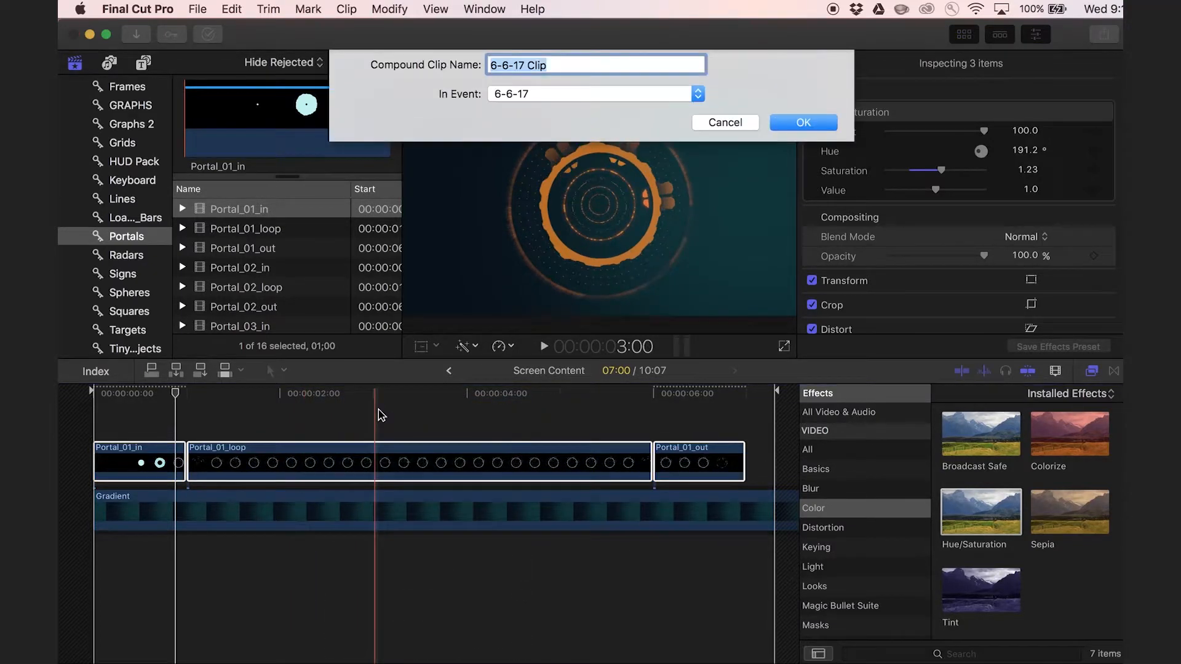
{"action": "type", "text": "portal 1"}
{"action": "key", "text": "Return"}
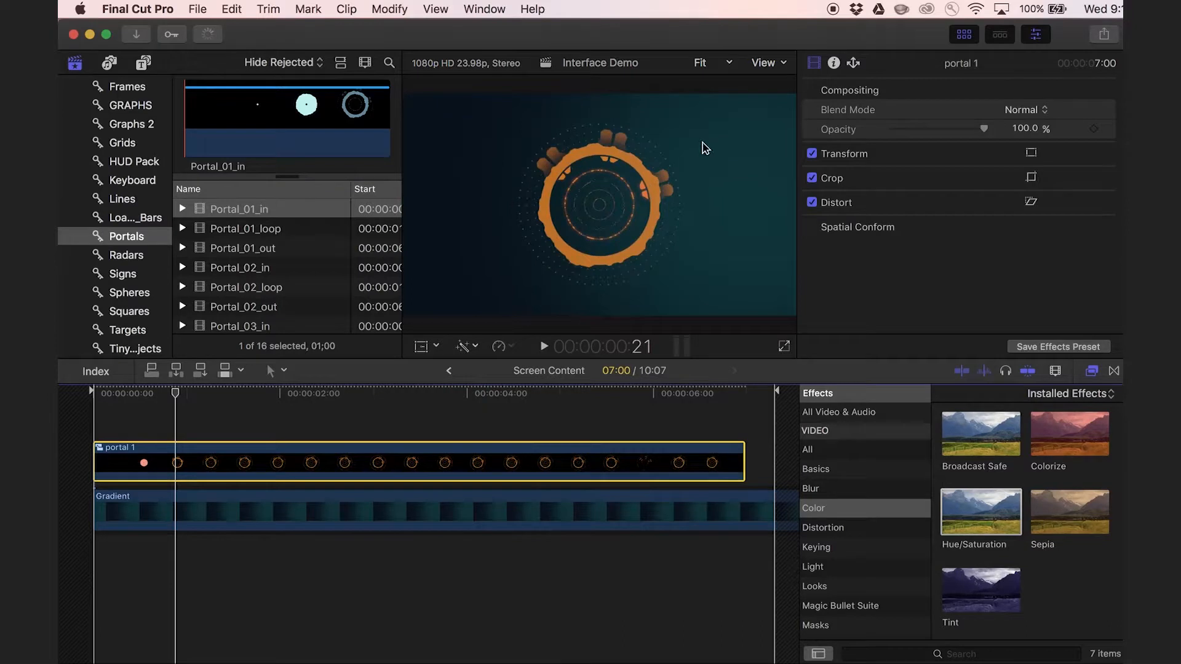
Play back the Screen Content timeline to review the animated HUD elements over the gradient.
{"action": "left_click", "coordinate": [318, 108]}
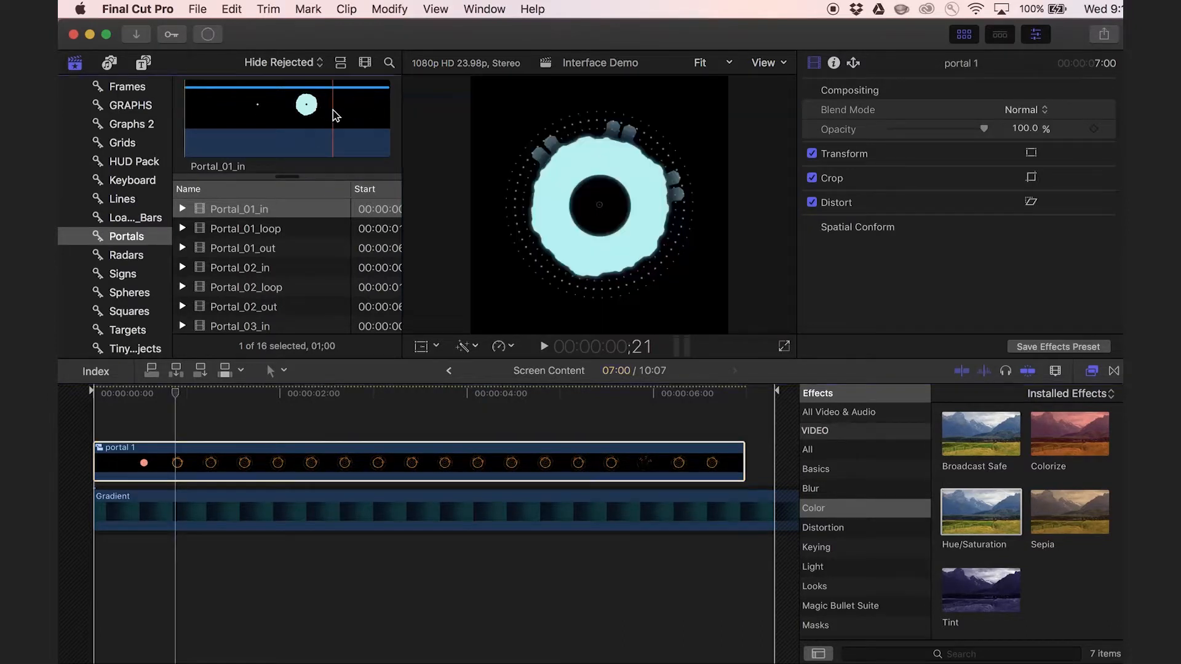
{"action": "left_click", "coordinate": [544, 462]}
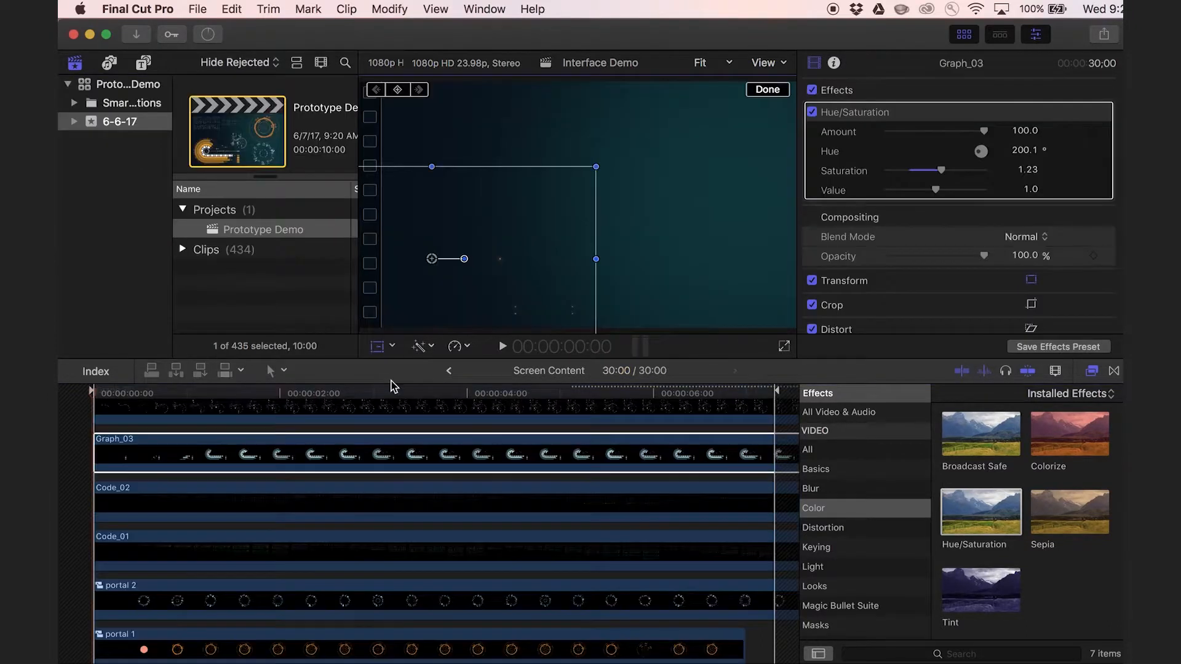
{"action": "key", "text": "space"}
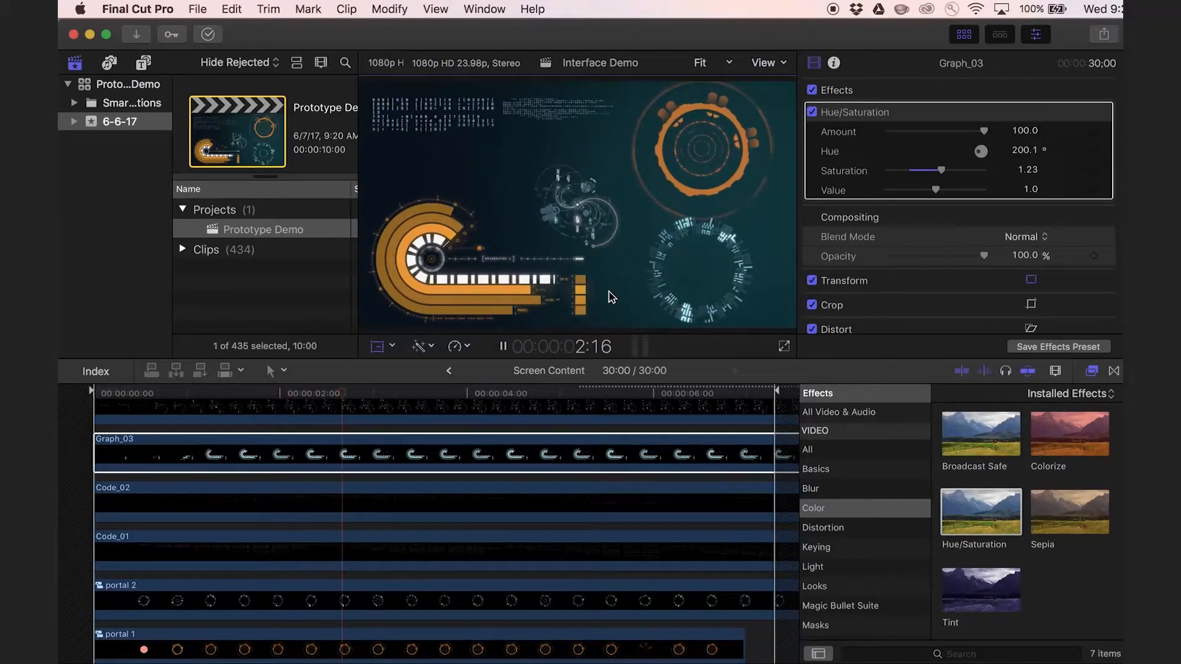
{"action": "key", "text": "space"}
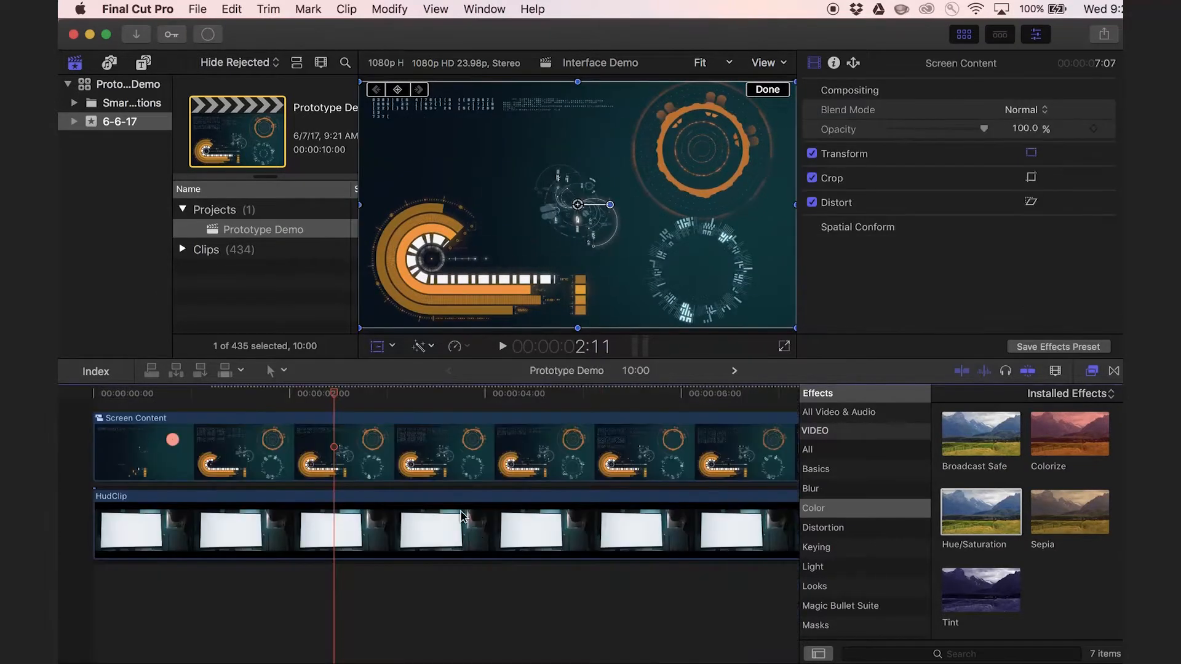
Distort the Screen Content clip in the Prototype Demo project, moving its corners onto the corners of HudClip's blank monitor.
{"action": "left_click", "coordinate": [466, 463]}
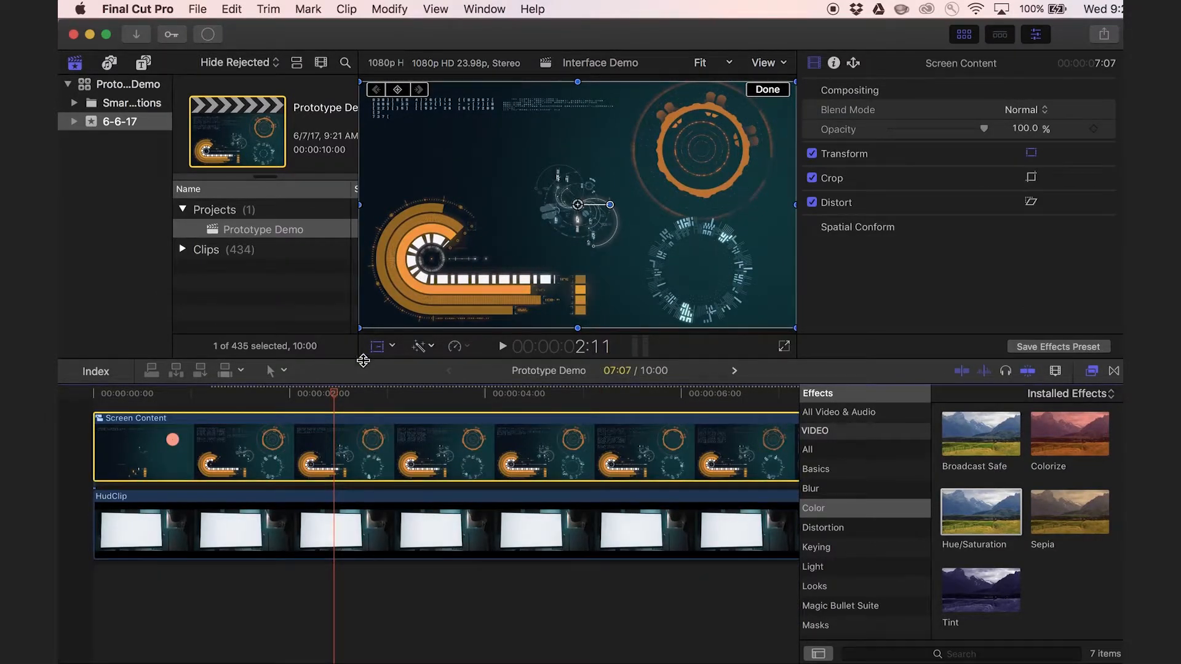
{"action": "left_click", "coordinate": [380, 350]}
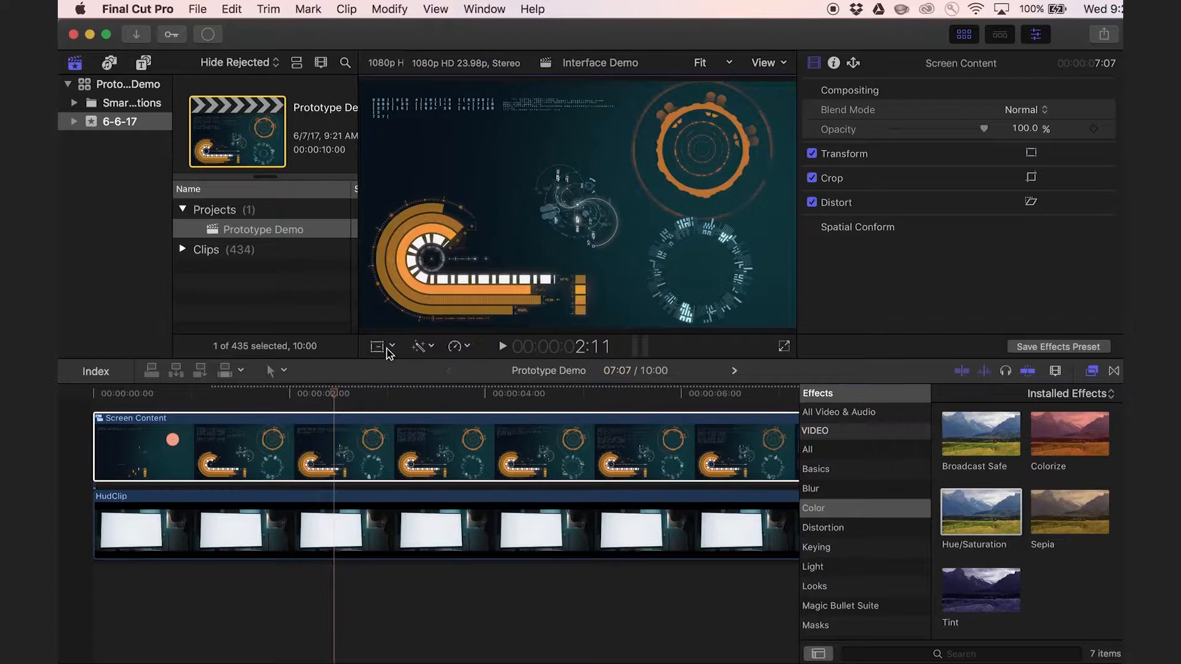
{"action": "left_click", "coordinate": [387, 348]}
{"action": "left_click", "coordinate": [392, 346]}
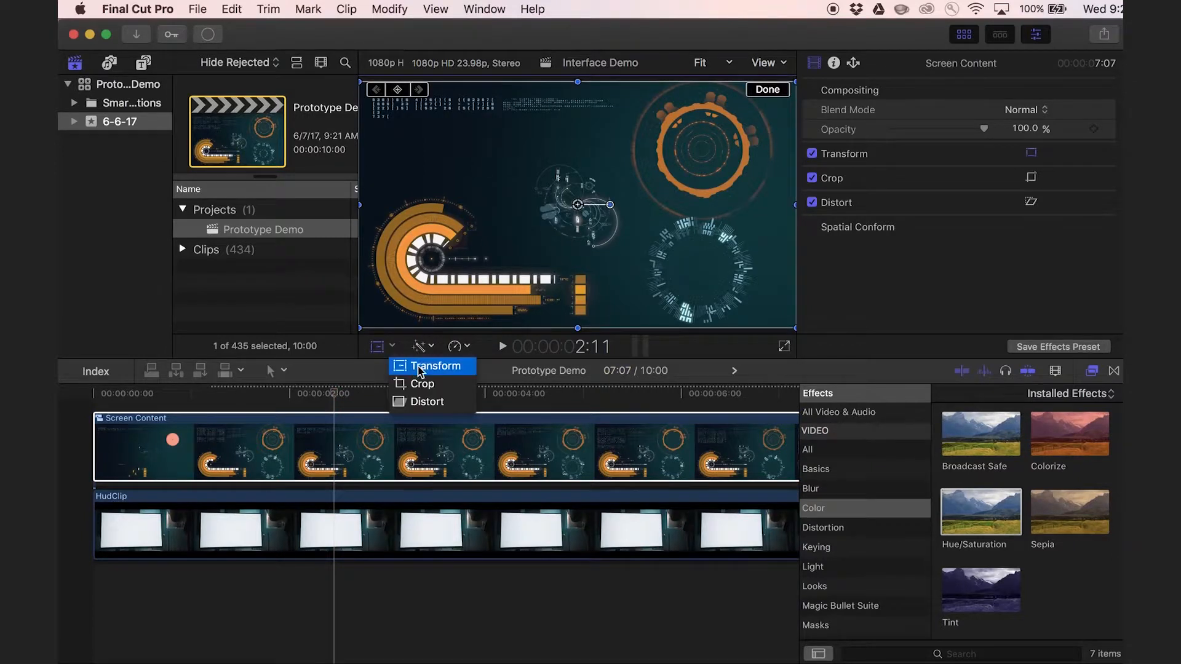
{"action": "left_click", "coordinate": [431, 409]}
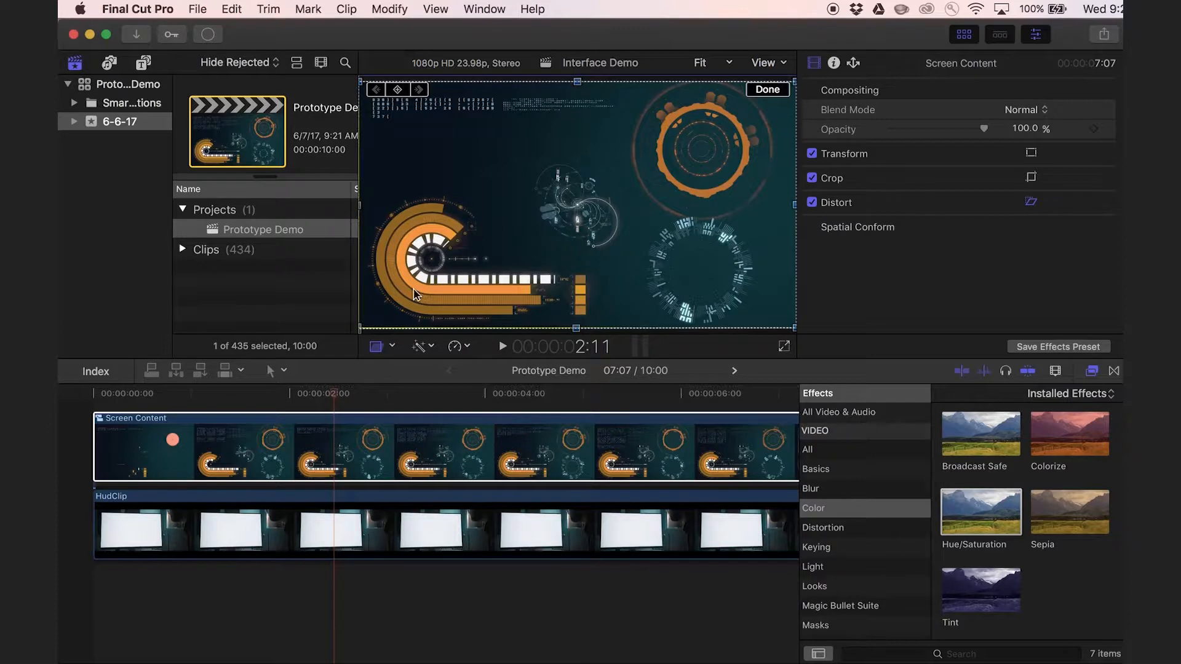
{"action": "left_click_drag", "start_coordinate": [360, 328], "coordinate": [390, 284]}
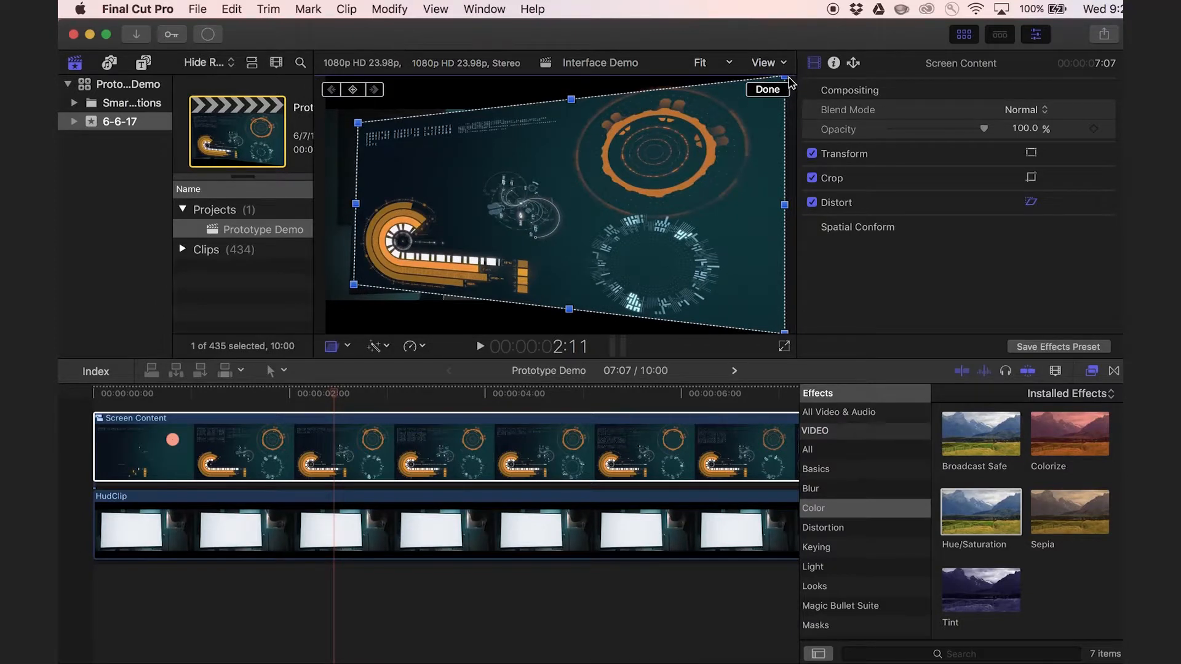
{"action": "left_click_drag", "start_coordinate": [786, 78], "coordinate": [609, 145]}
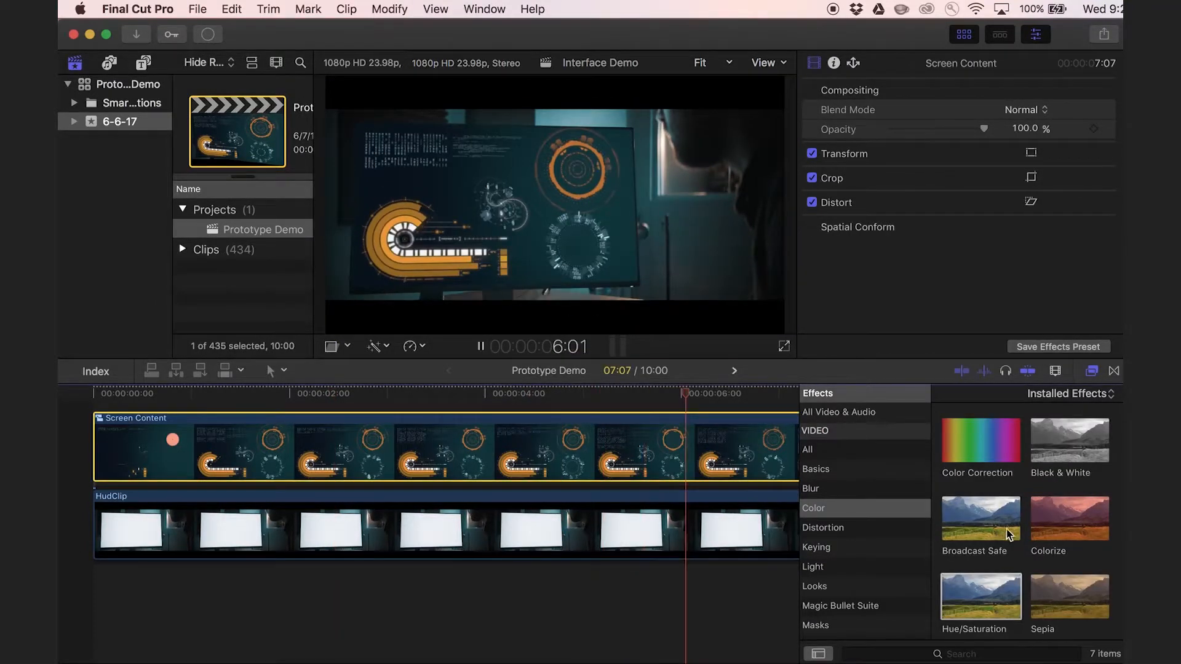
Apply Color Correction to Screen Content, lower the shadows exposure to about -5% and move the shadows color slightly below neutral.
{"action": "left_click_drag", "start_coordinate": [994, 451], "coordinate": [573, 445]}
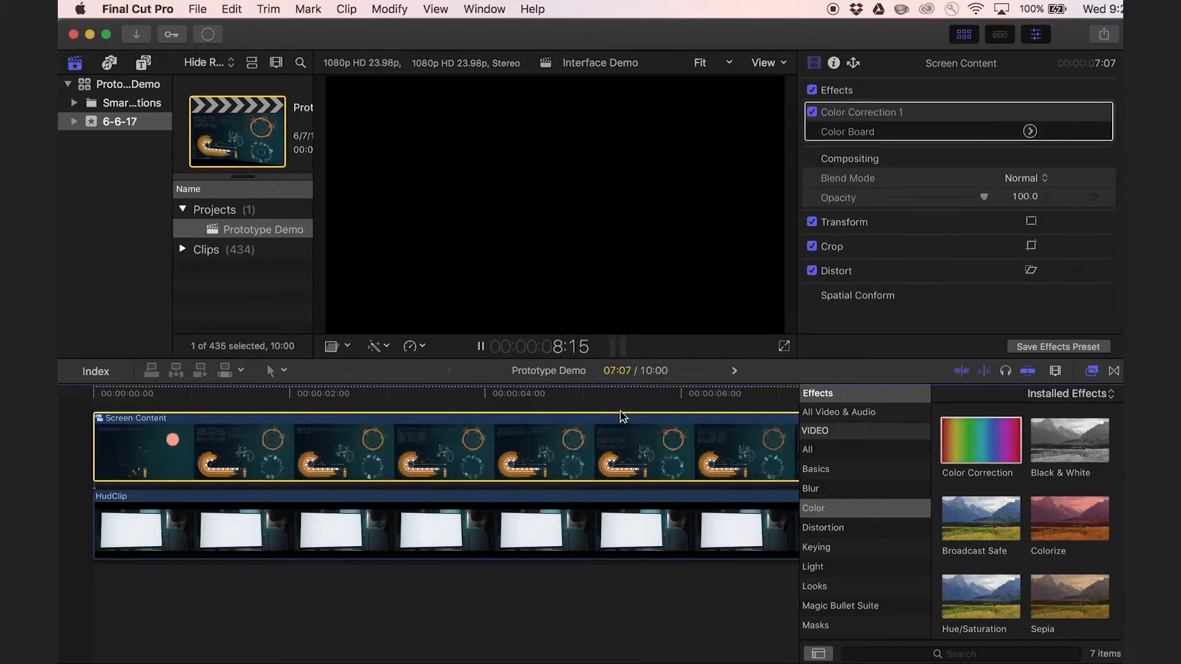
{"action": "left_click", "coordinate": [1029, 132]}
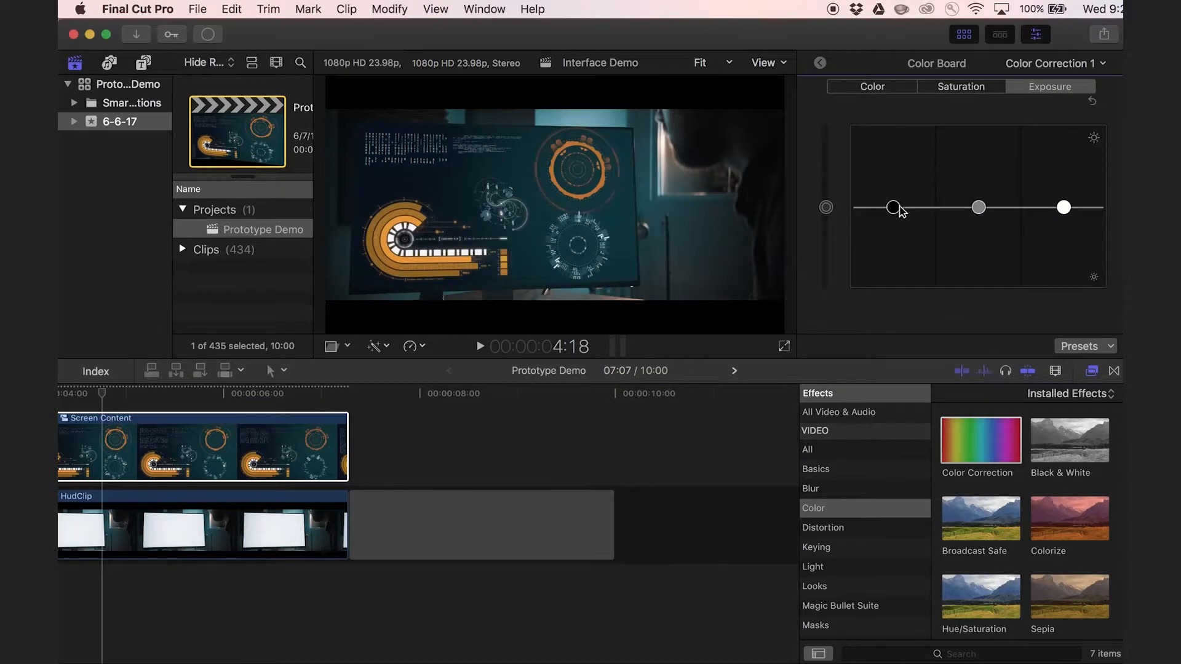
{"action": "left_click_drag", "start_coordinate": [893, 209], "coordinate": [893, 213]}
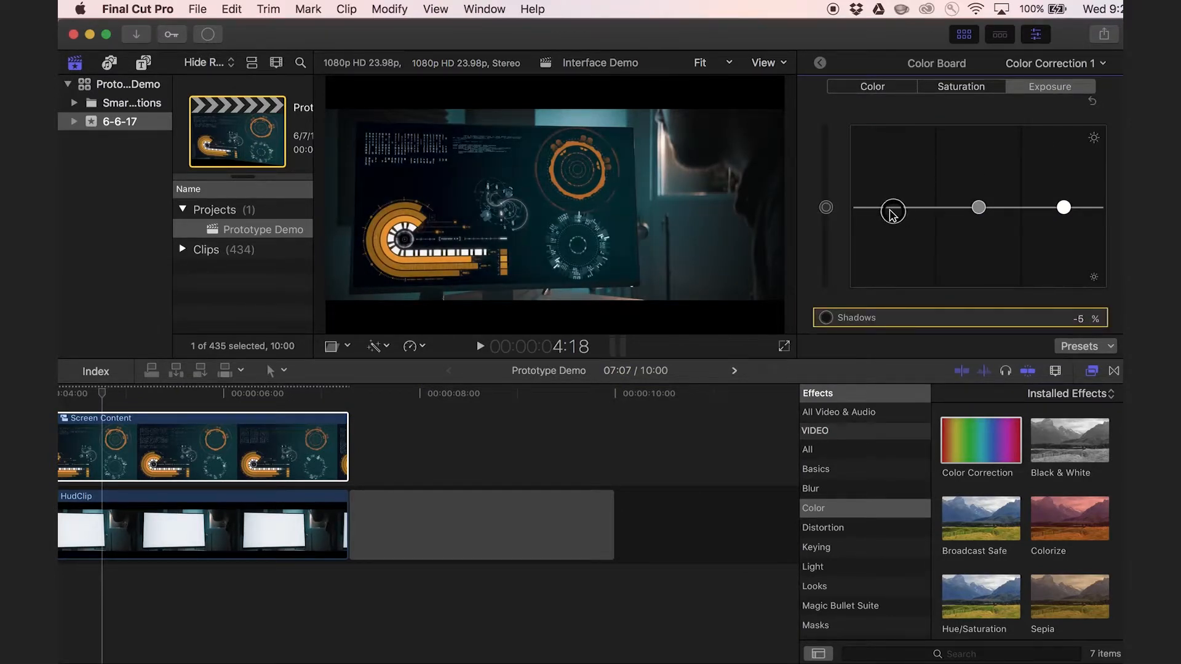
{"action": "left_click", "coordinate": [873, 87]}
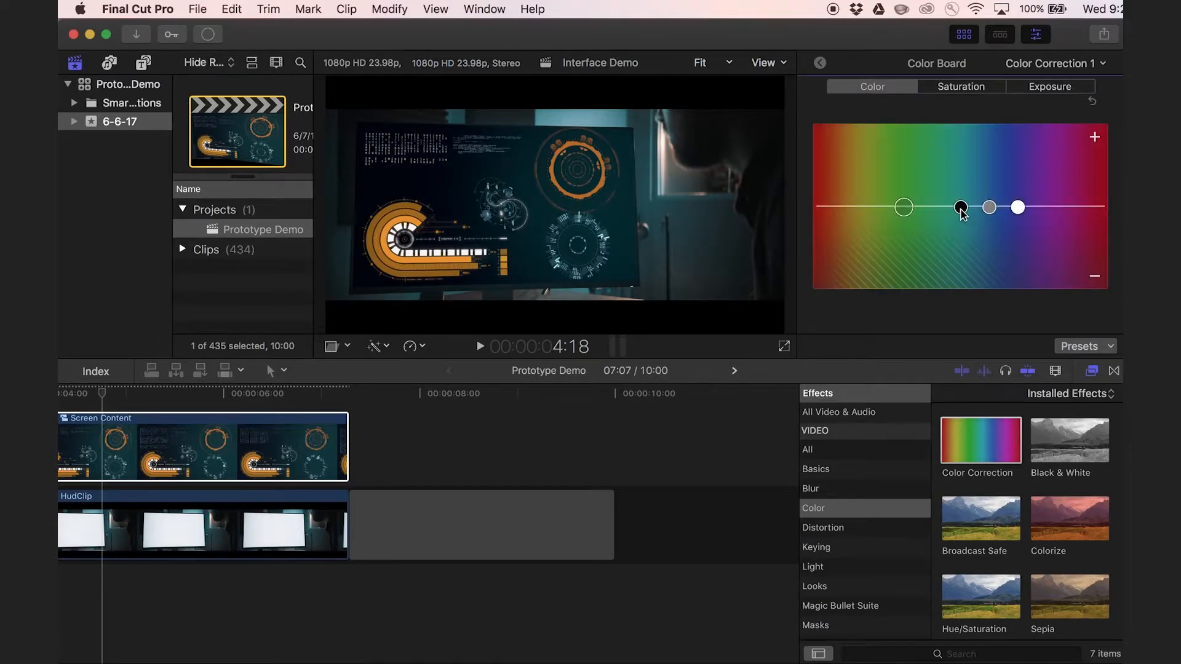
{"action": "left_click_drag", "start_coordinate": [961, 209], "coordinate": [960, 212]}
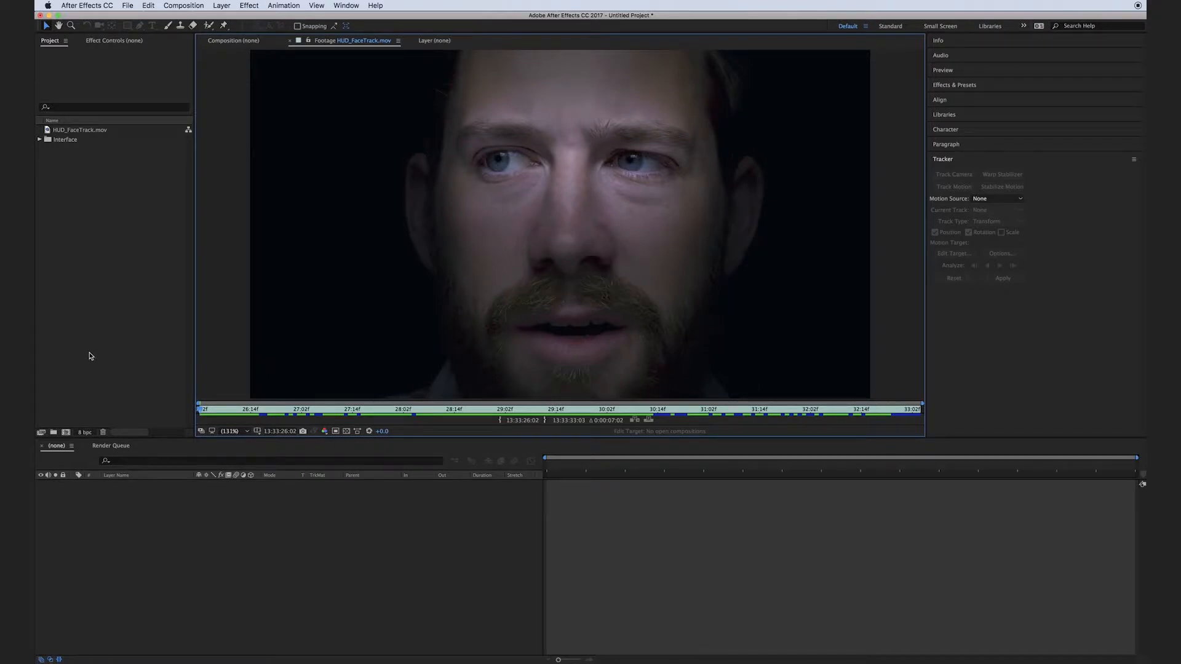
Switch to After Effects, preview the HUD_FaceTrack.mov footage and create a new composition from it.
{"action": "left_click_drag", "start_coordinate": [205, 413], "coordinate": [559, 418]}
{"action": "key", "text": "space"}
{"action": "left_click_drag", "start_coordinate": [795, 421], "coordinate": [196, 437]}
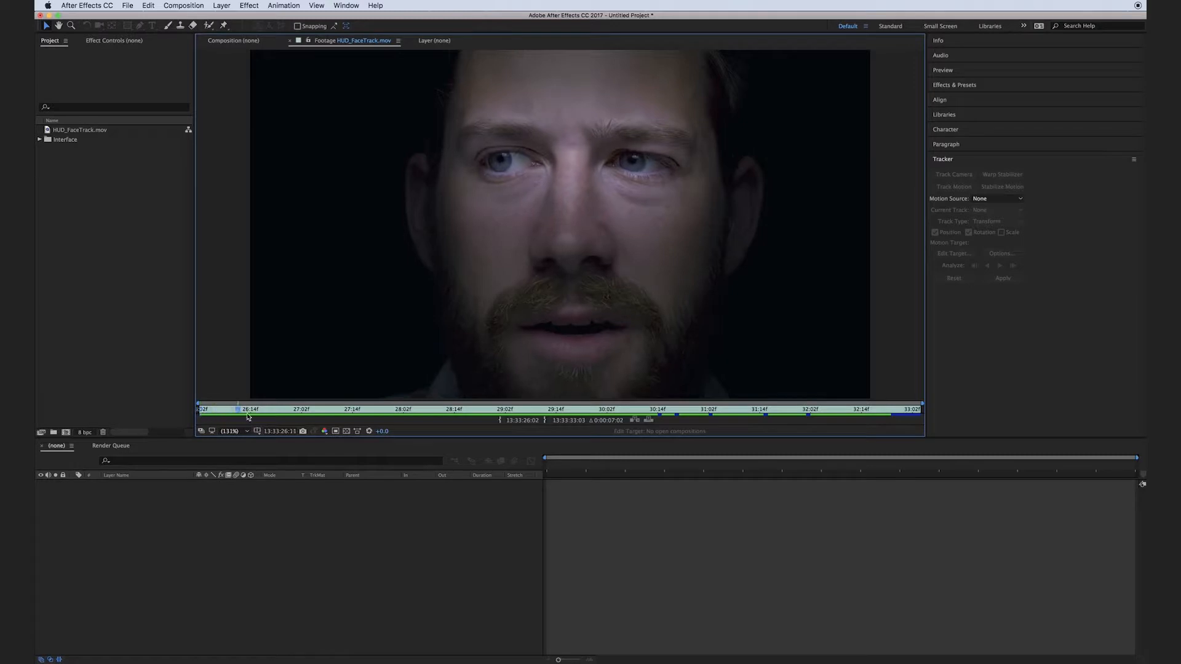
{"action": "left_click", "coordinate": [77, 163]}
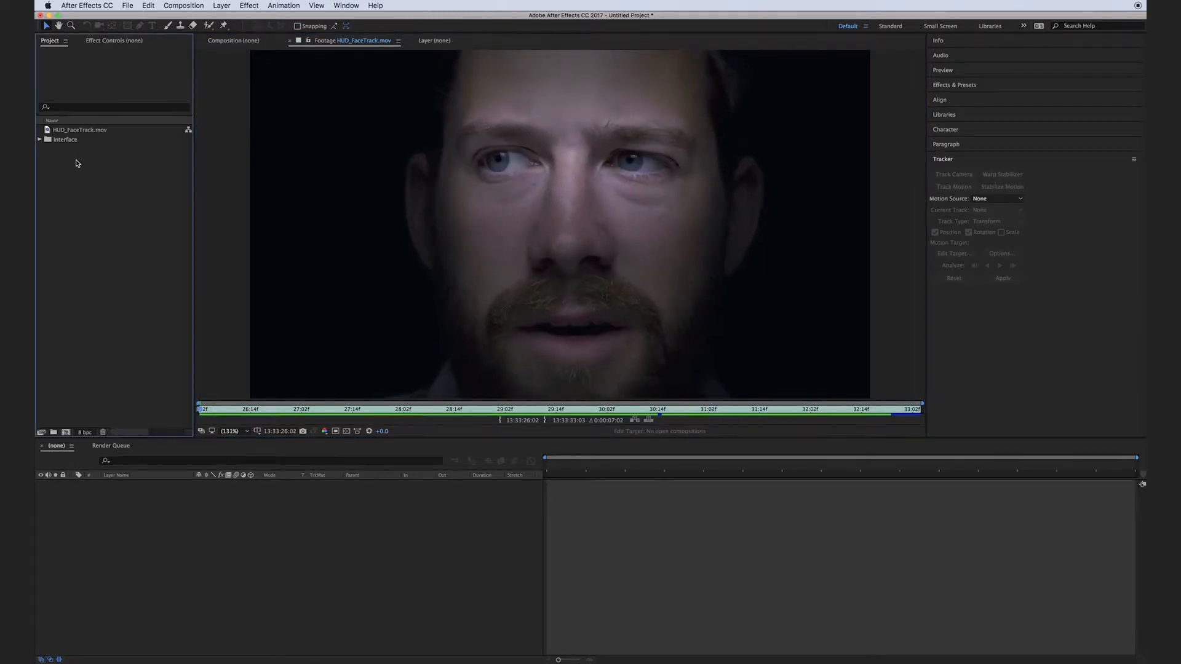
{"action": "left_click", "coordinate": [89, 131]}
{"action": "left_click_drag", "start_coordinate": [89, 131], "coordinate": [67, 435]}
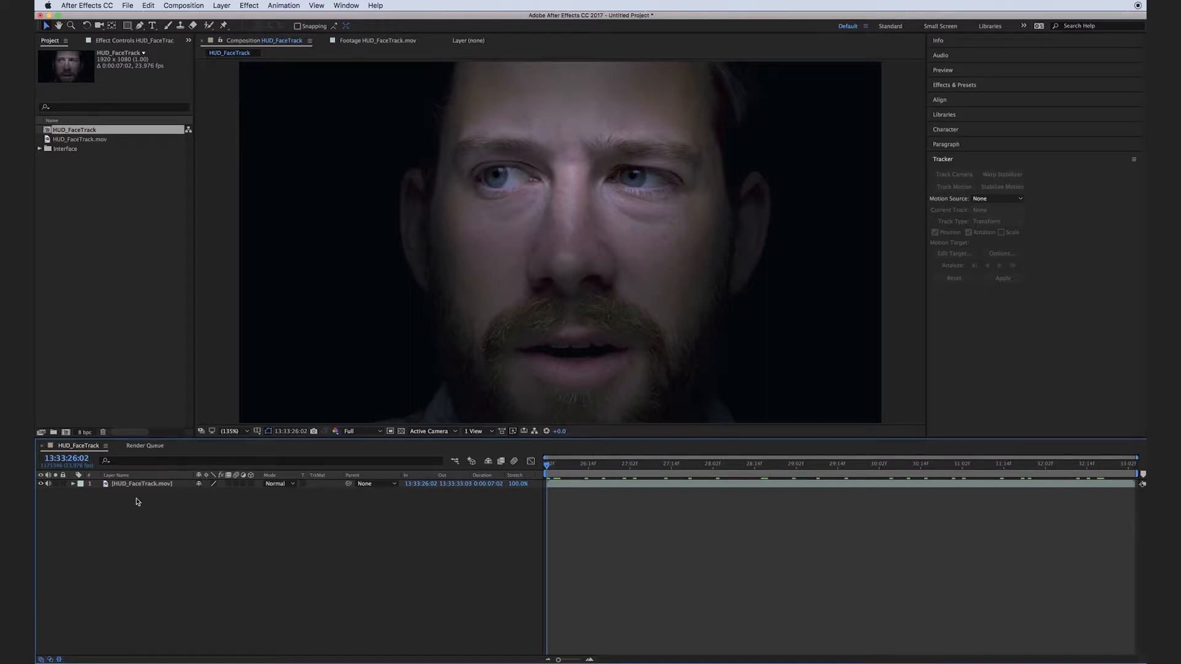
Add a null object to the HUD_FaceTrack composition and rename it Eye Track.
{"action": "right_click", "coordinate": [266, 549]}
{"action": "mouse_move", "coordinate": [288, 553]}
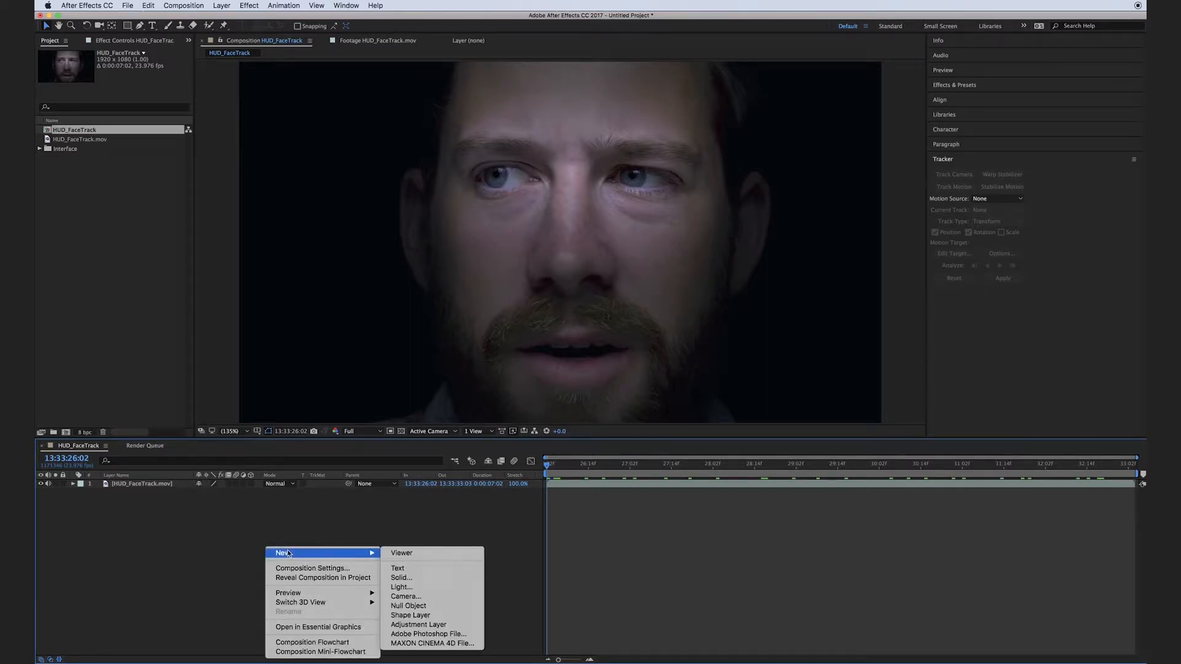
{"action": "left_click", "coordinate": [407, 606]}
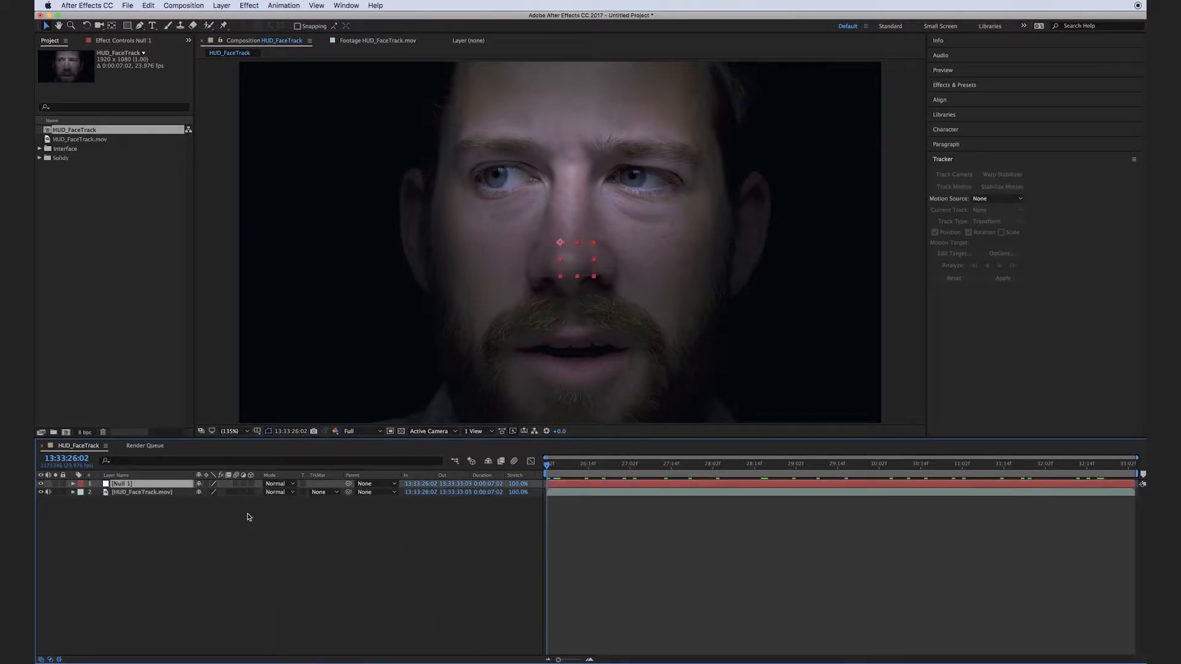
{"action": "key", "text": "Return"}
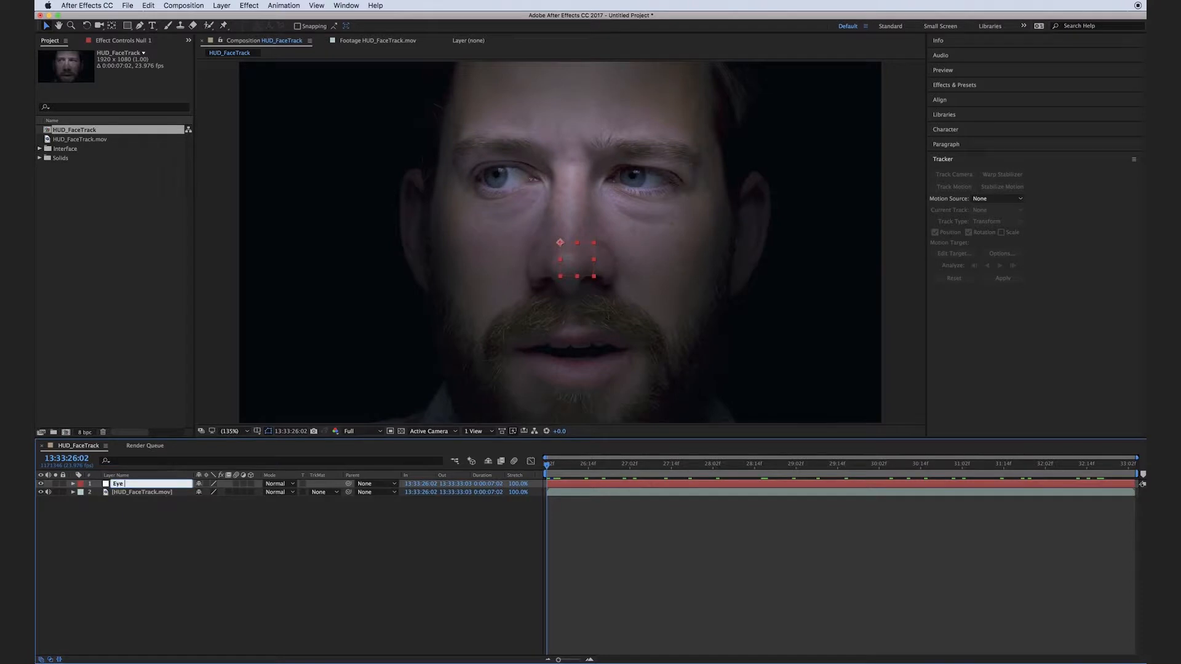
{"action": "type", "text": "Eye Track"}
{"action": "key", "text": "Return"}
{"action": "left_click", "coordinate": [155, 515]}
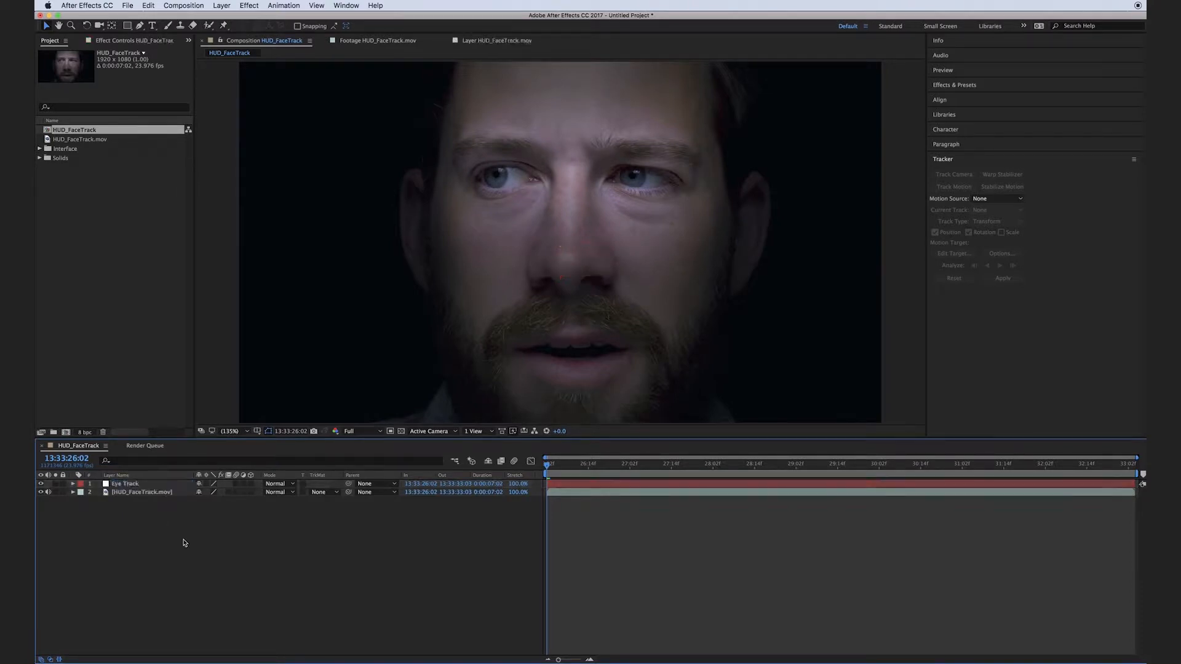
Start motion tracking on the HUD_FaceTrack.mov layer with rotation tracked in addition to position.
{"action": "left_click", "coordinate": [129, 492]}
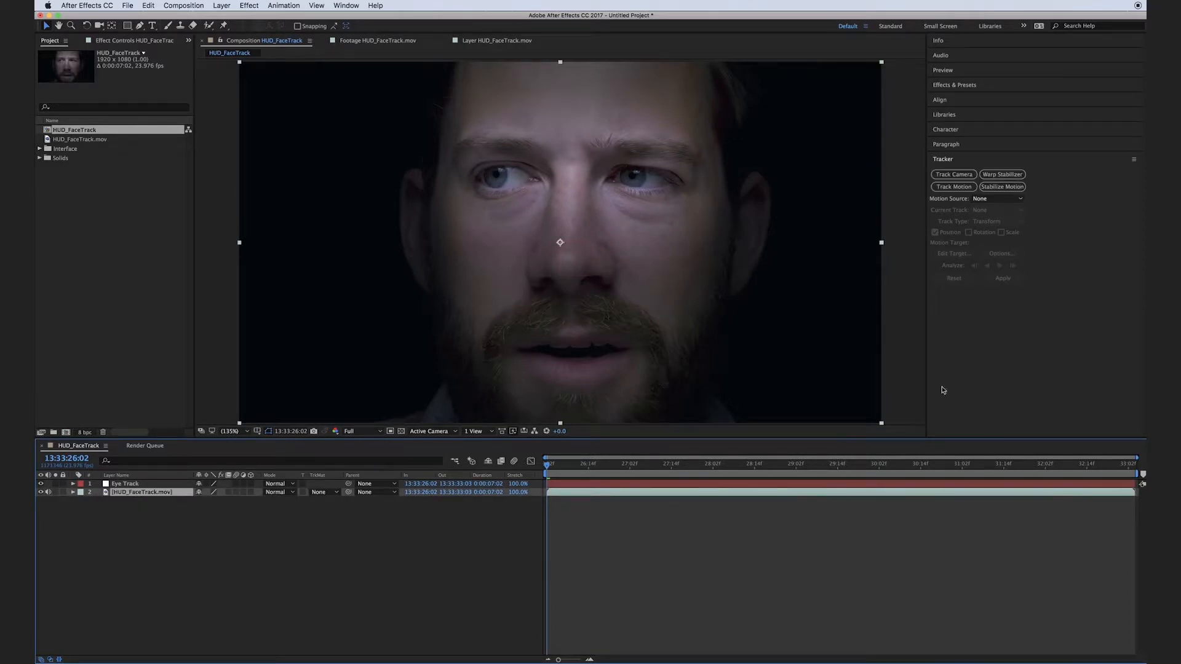
{"action": "left_click", "coordinate": [954, 187]}
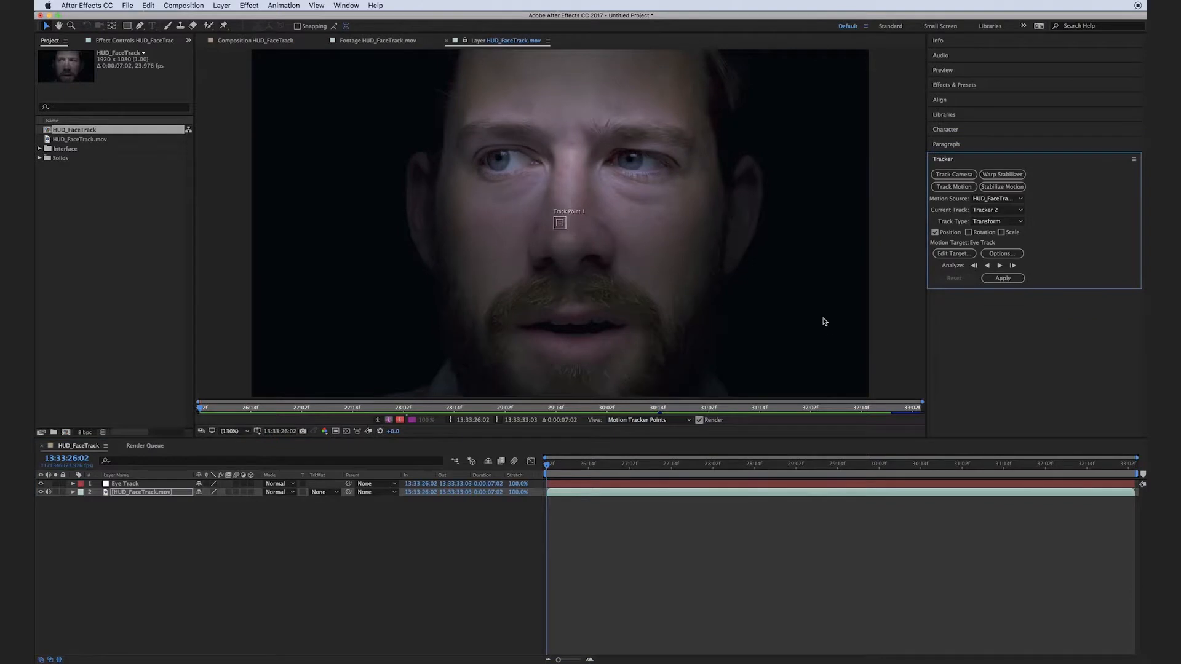
{"action": "left_click", "coordinate": [969, 233]}
{"action": "key", "text": "period"}
{"action": "key", "text": "period"}
{"action": "key", "text": "period"}
{"action": "key", "text": "period"}
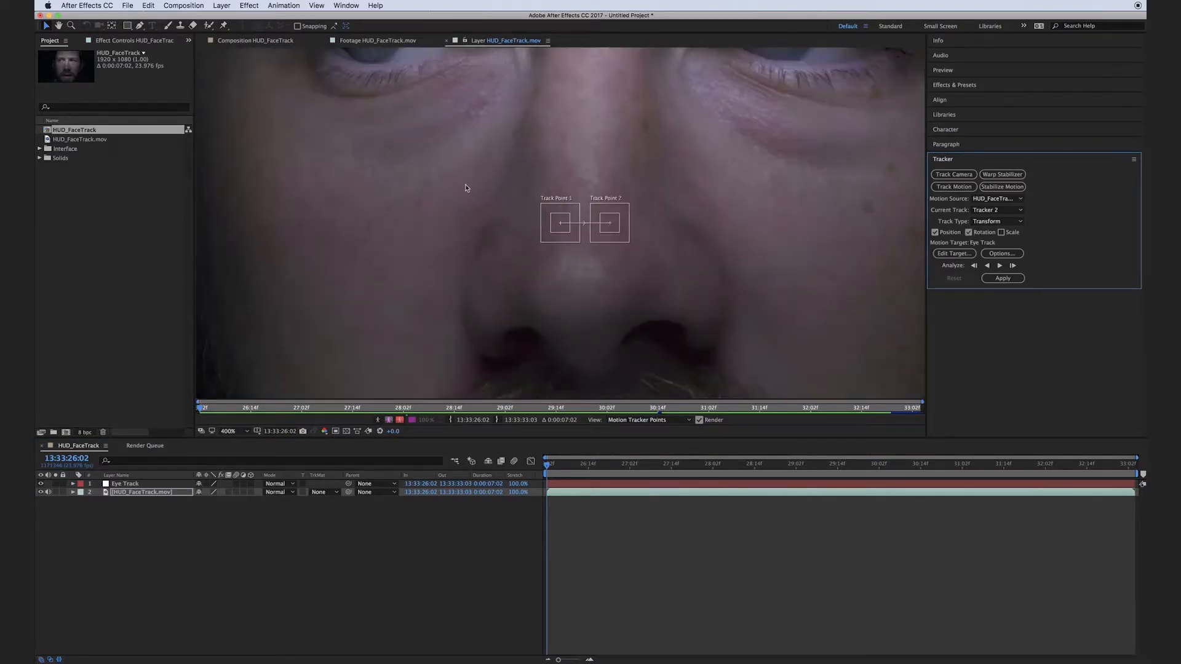
Place Track Point 1 and Track Point 2 on the two pupils and enlarge their feature and search regions slightly.
{"action": "left_click_drag", "start_coordinate": [466, 187], "coordinate": [506, 285]}
{"action": "left_click_drag", "start_coordinate": [608, 336], "coordinate": [416, 146]}
{"action": "left_click_drag", "start_coordinate": [649, 334], "coordinate": [818, 152]}
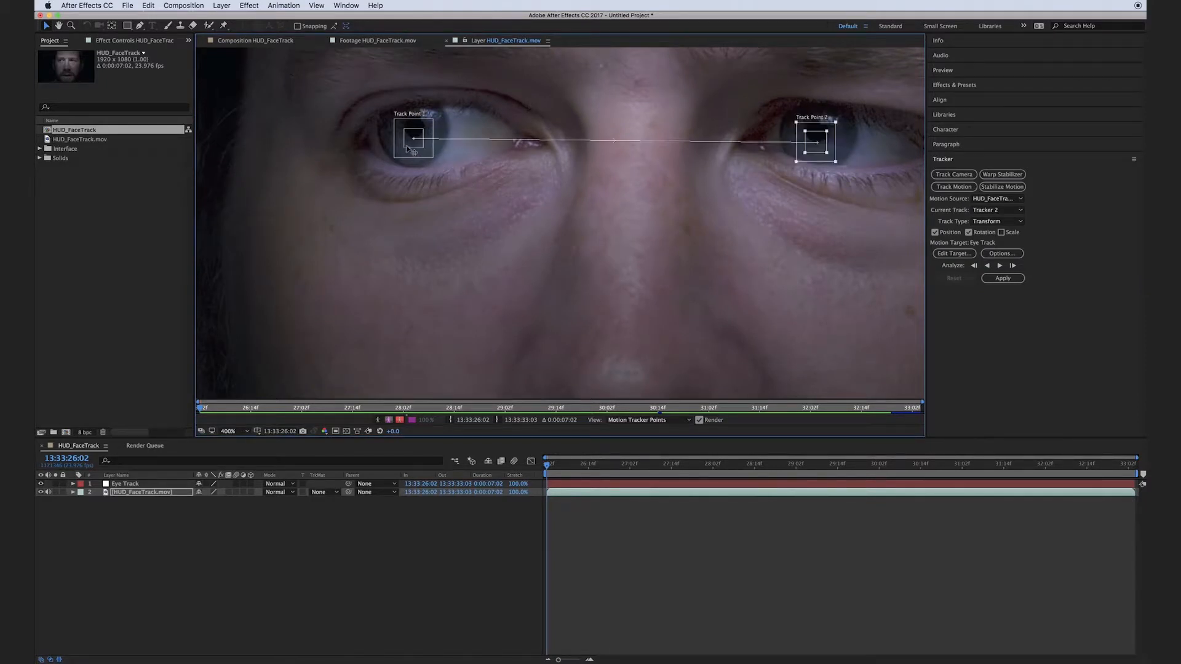
{"action": "left_click_drag", "start_coordinate": [424, 149], "coordinate": [437, 160]}
{"action": "left_click", "coordinate": [826, 151]}
{"action": "left_click_drag", "start_coordinate": [826, 153], "coordinate": [829, 155]}
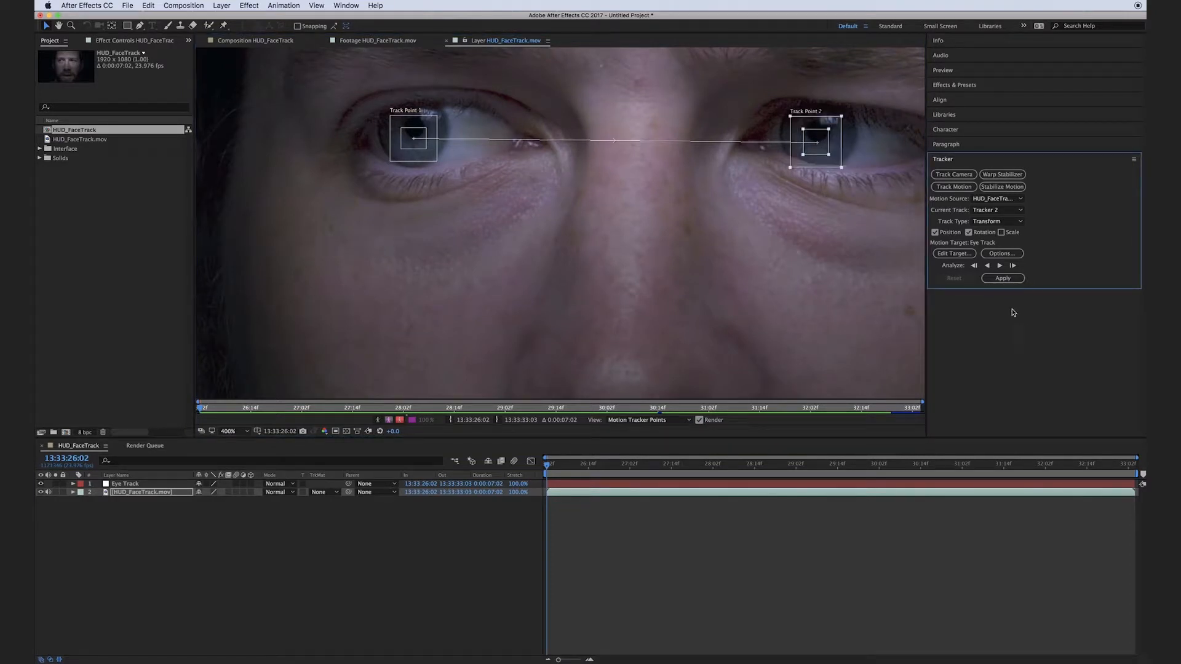
Set the motion tracker options to use the RGB channel and Stop Tracking on low confidence.
{"action": "left_click", "coordinate": [1005, 257]}
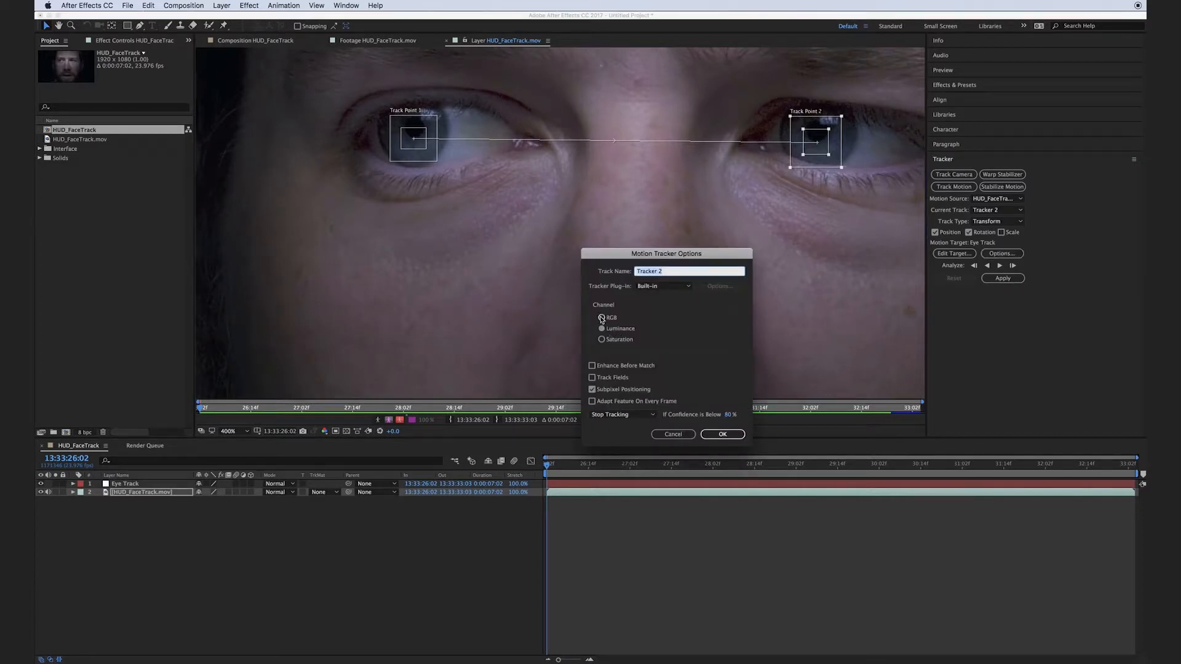
{"action": "left_click", "coordinate": [602, 318]}
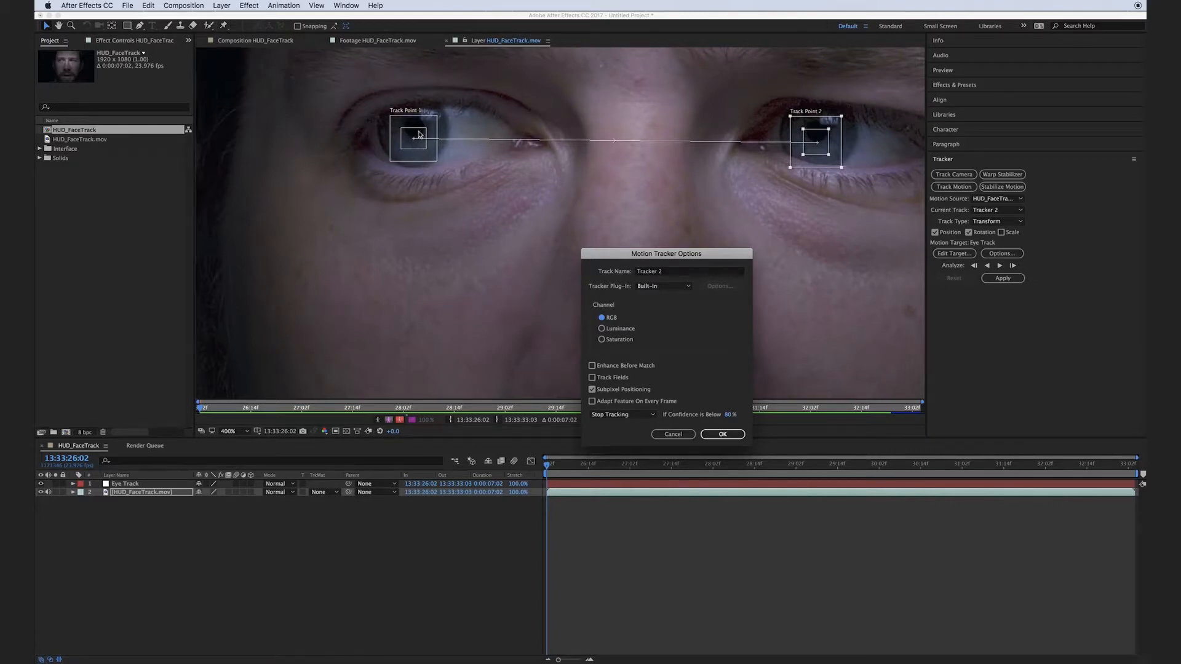
{"action": "left_click", "coordinate": [622, 415]}
{"action": "left_click", "coordinate": [618, 404]}
{"action": "left_click", "coordinate": [620, 415]}
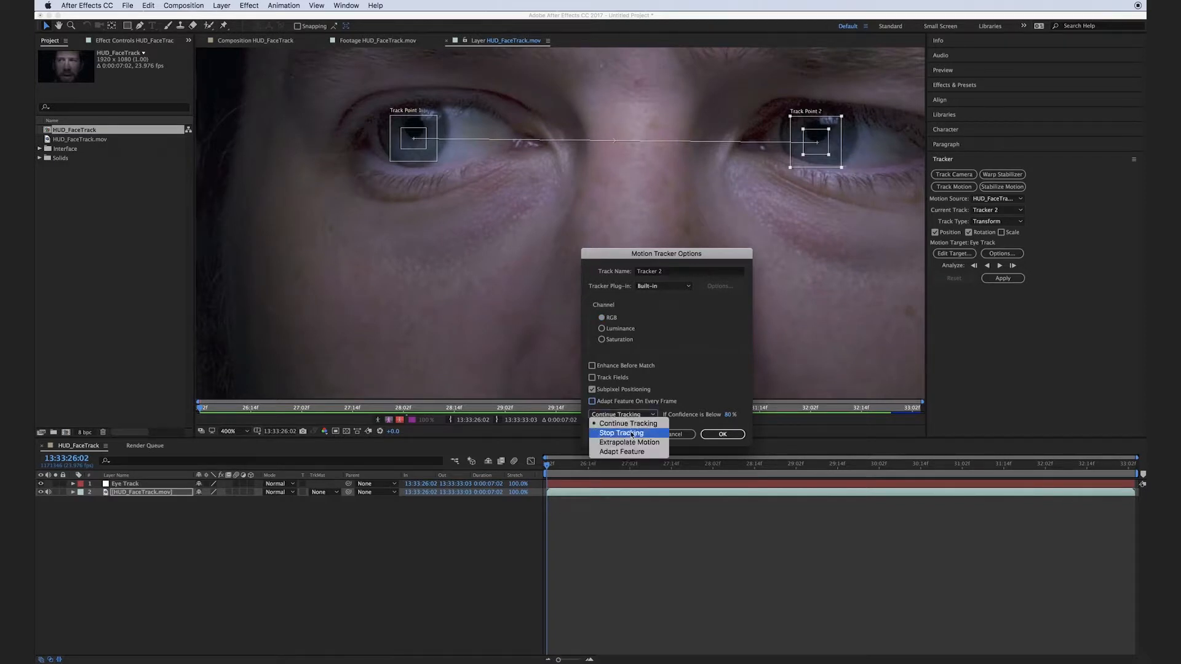
{"action": "left_click", "coordinate": [612, 434]}
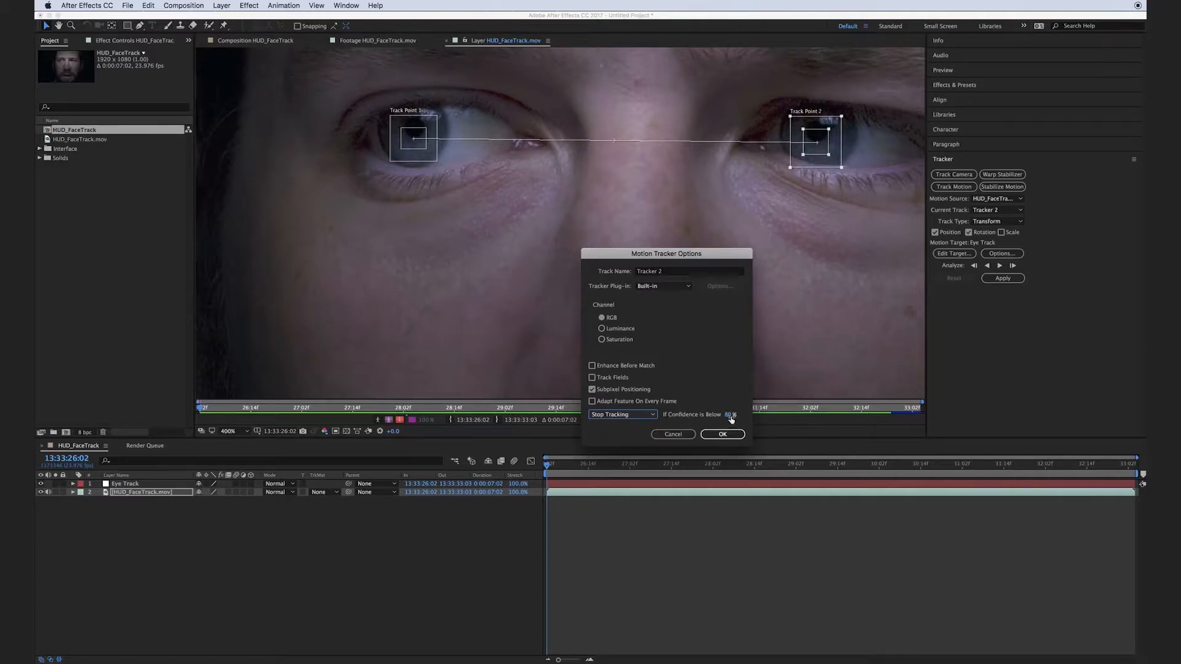
{"action": "left_click", "coordinate": [722, 435]}
{"action": "left_click", "coordinate": [722, 435]}
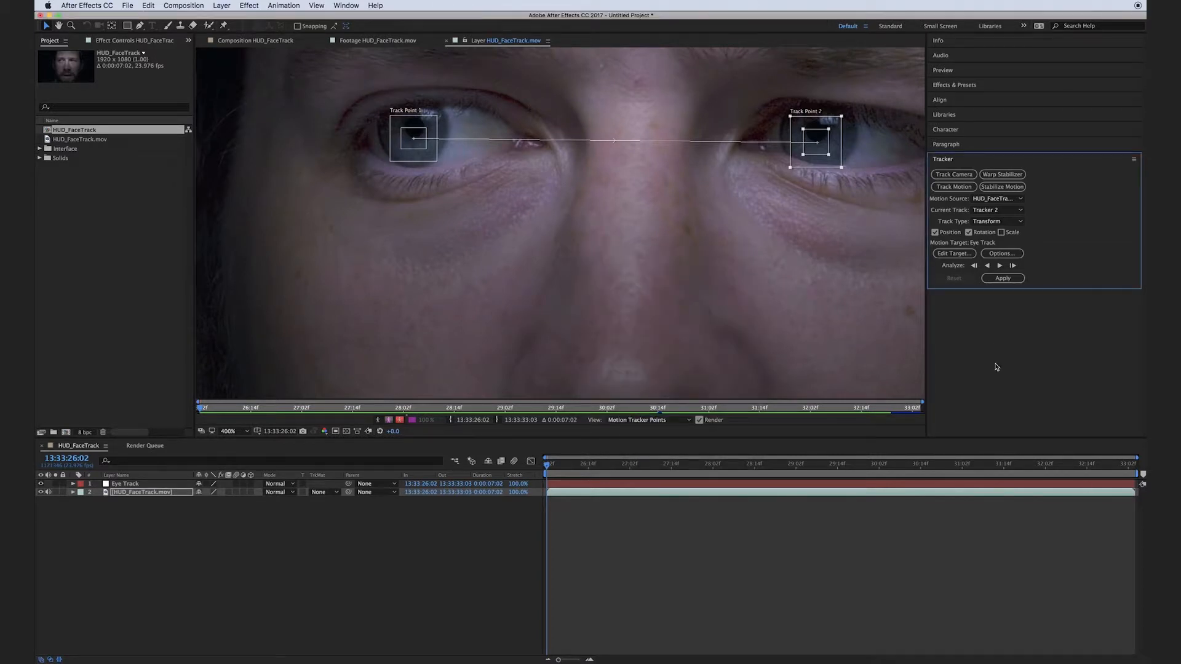
Analyze the eye motion forward, recentring both track points on the pupils at 13:33:27:04 and continuing to 13:33:29:21.
{"action": "left_click_drag", "start_coordinate": [809, 285], "coordinate": [777, 338]}
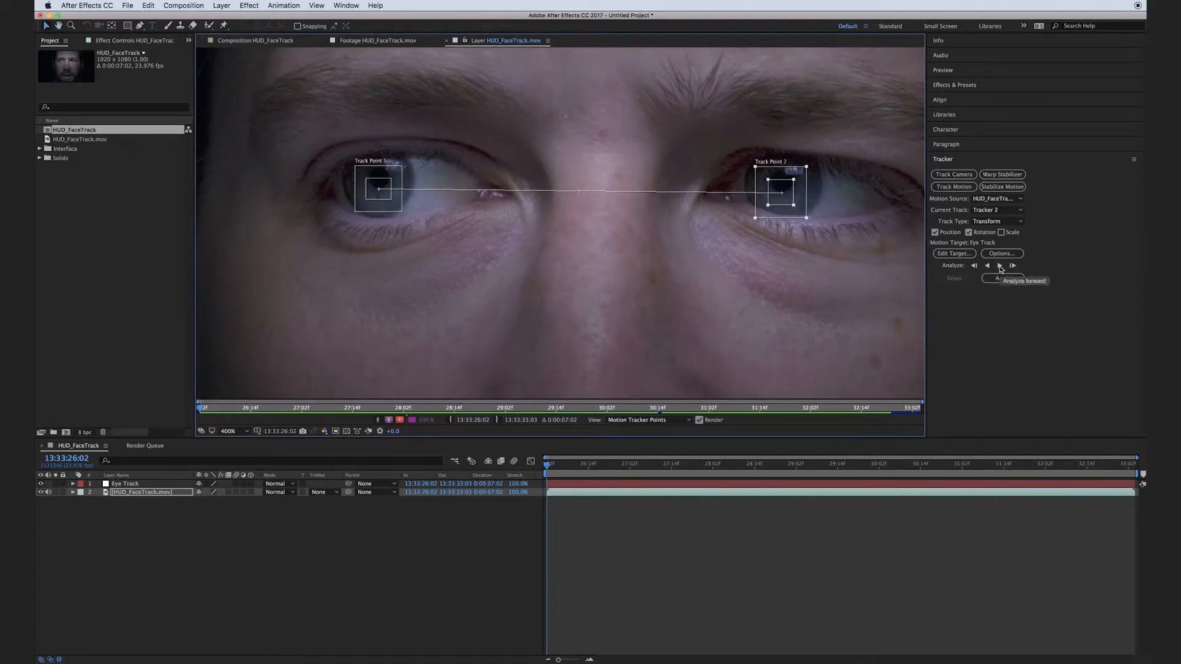
{"action": "left_click", "coordinate": [1000, 267]}
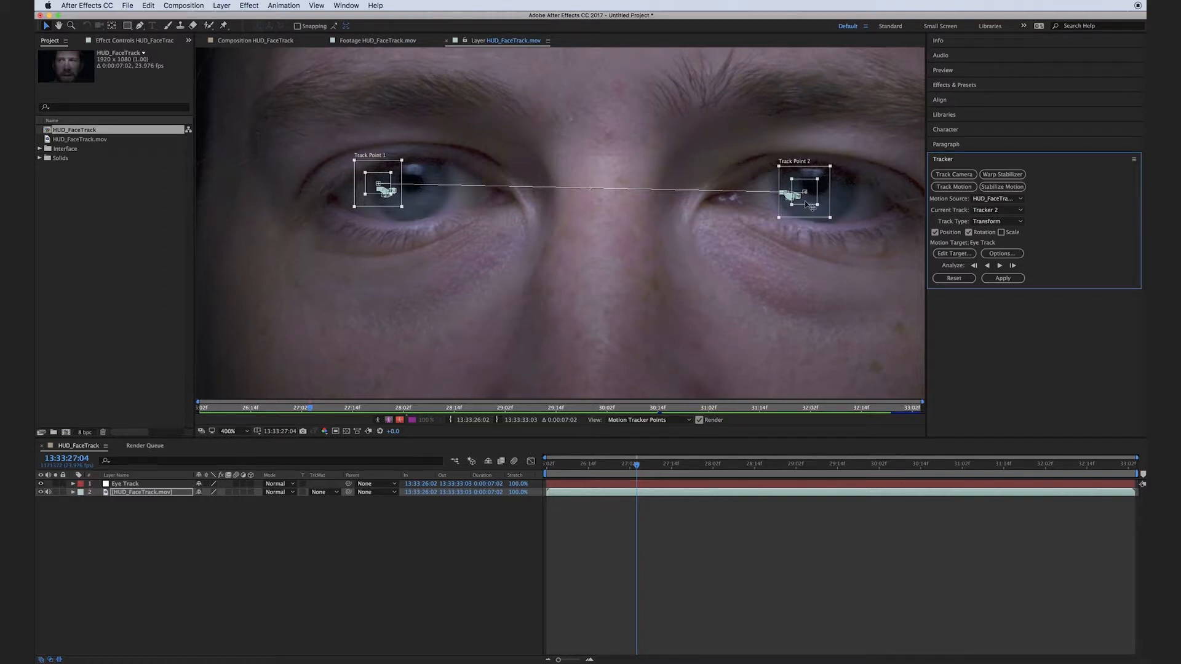
{"action": "left_click_drag", "start_coordinate": [806, 201], "coordinate": [815, 204]}
{"action": "left_click_drag", "start_coordinate": [385, 192], "coordinate": [408, 203]}
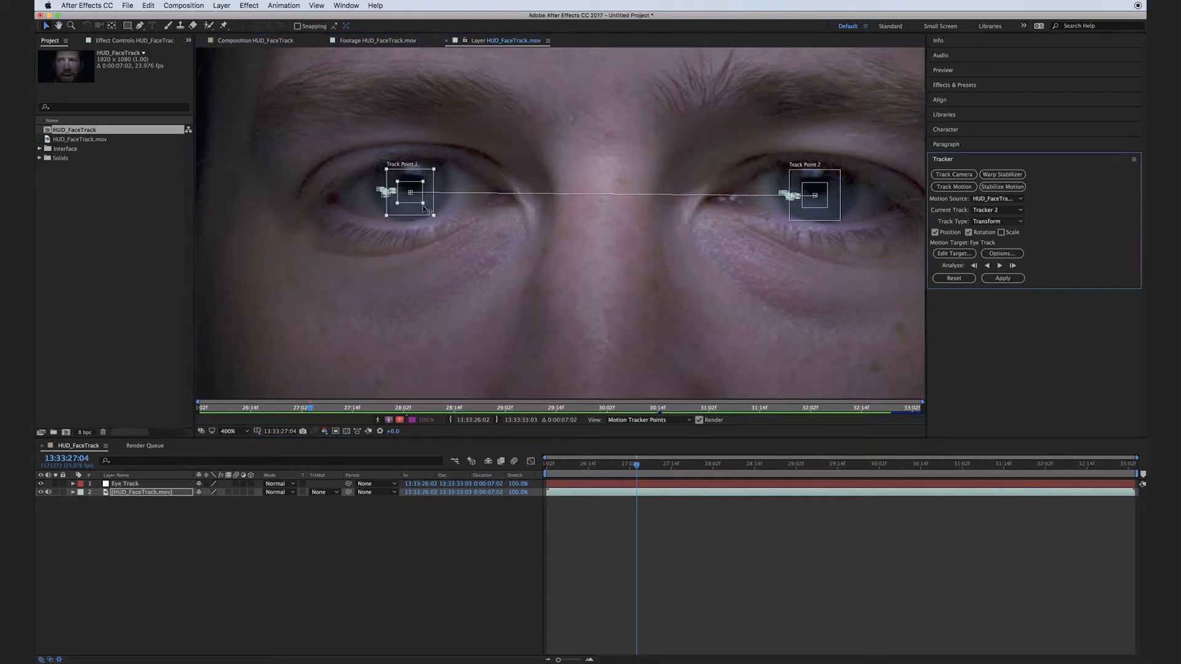
{"action": "left_click", "coordinate": [1001, 266]}
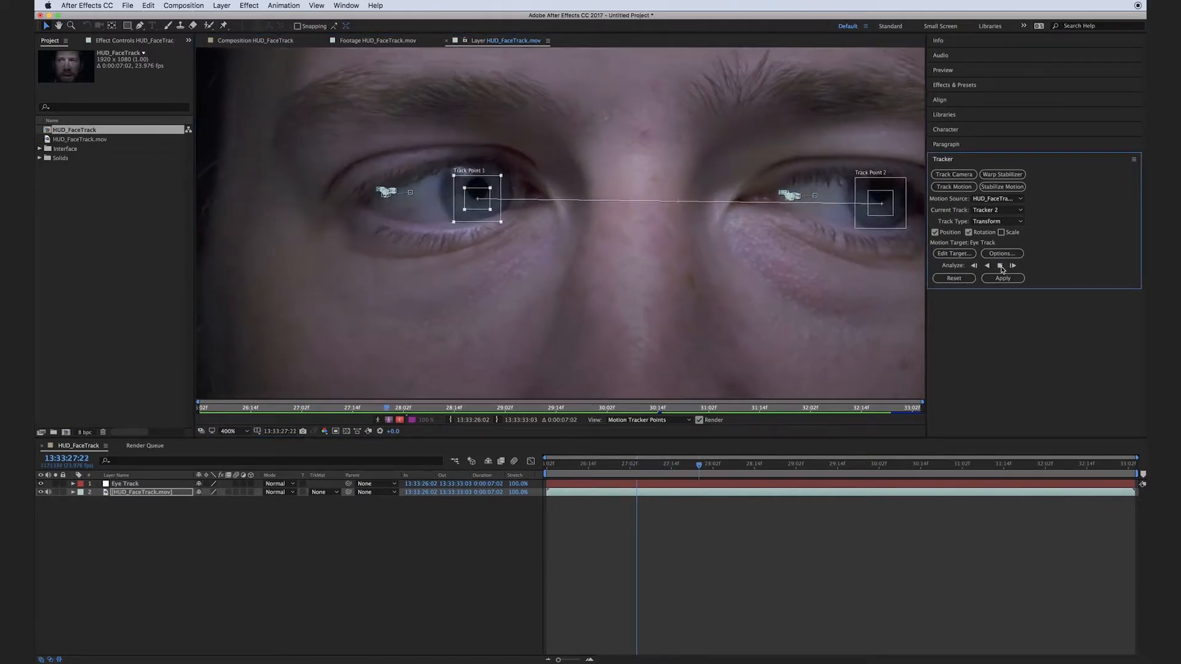
{"action": "left_click", "coordinate": [1001, 267]}
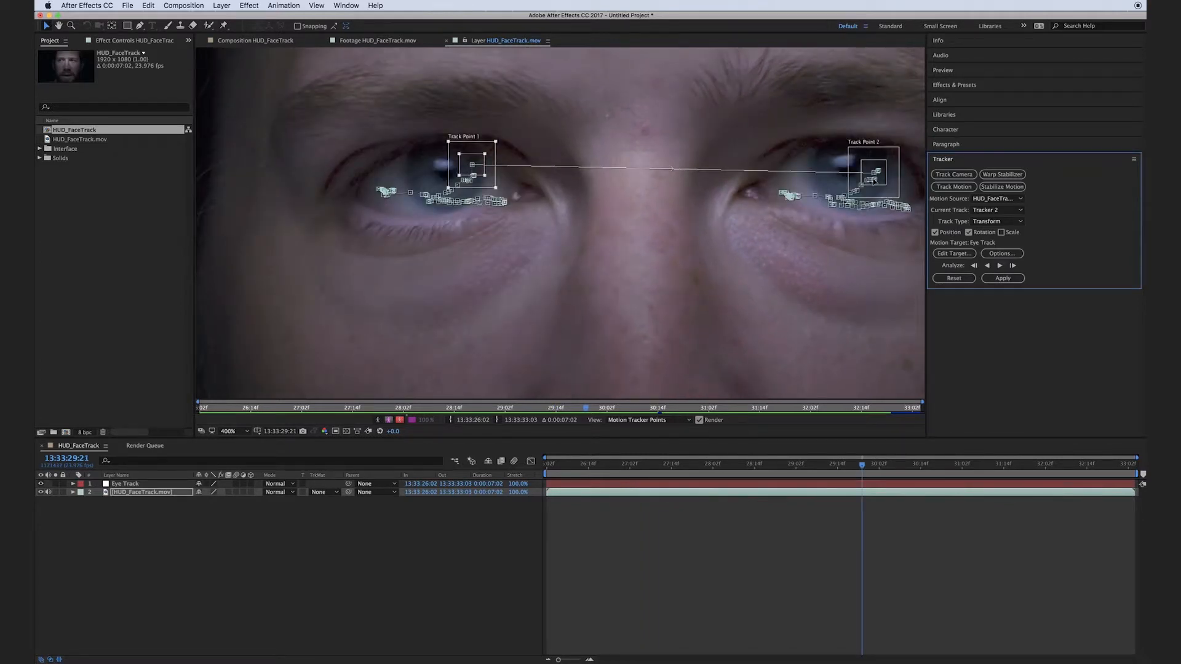
Realign both track points with the pupils from 13:33:29:21, correcting them again one frame on, and analyze forward to the clip's end.
{"action": "left_click_drag", "start_coordinate": [874, 180], "coordinate": [859, 191]}
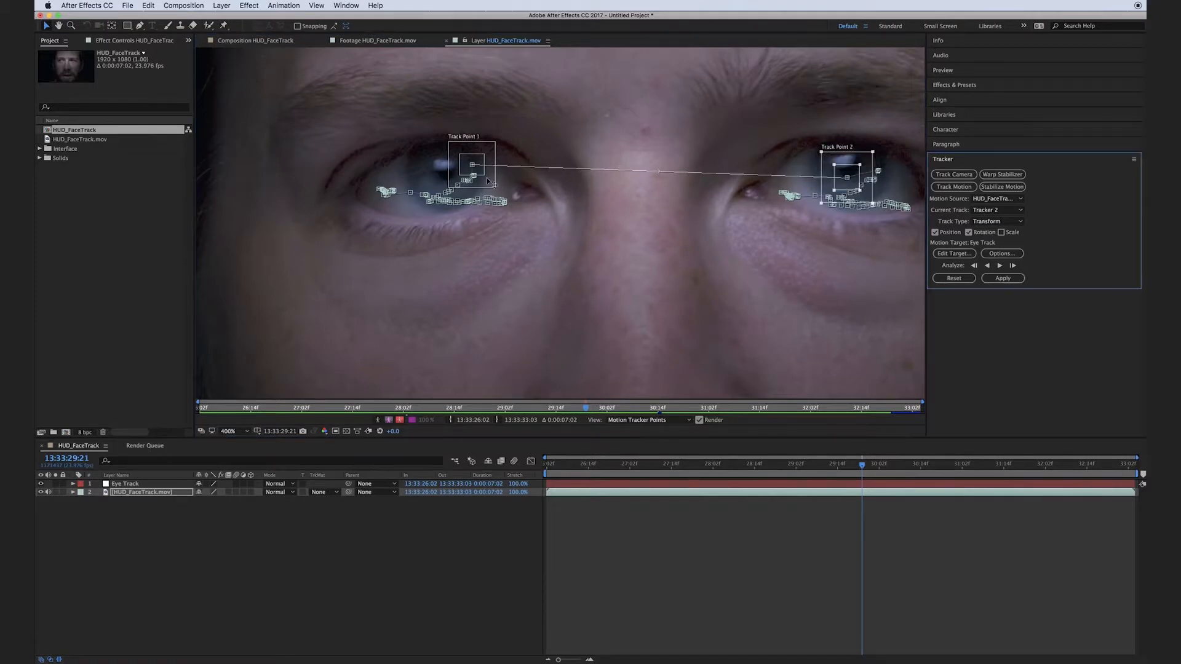
{"action": "left_click_drag", "start_coordinate": [472, 176], "coordinate": [441, 192]}
{"action": "left_click", "coordinate": [1013, 266]}
{"action": "left_click_drag", "start_coordinate": [848, 170], "coordinate": [819, 185]}
{"action": "left_click_drag", "start_coordinate": [447, 165], "coordinate": [398, 180]}
{"action": "left_click", "coordinate": [999, 266]}
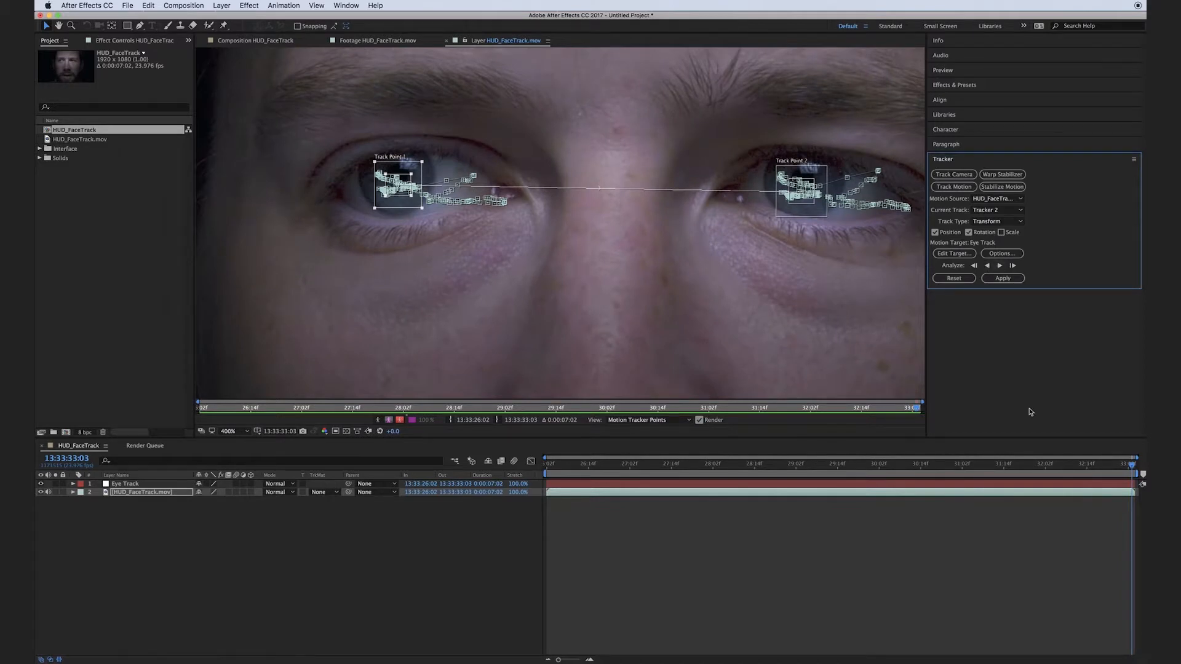
Apply the eye tracking data to the Eye Track null as the motion target.
{"action": "left_click", "coordinate": [954, 254]}
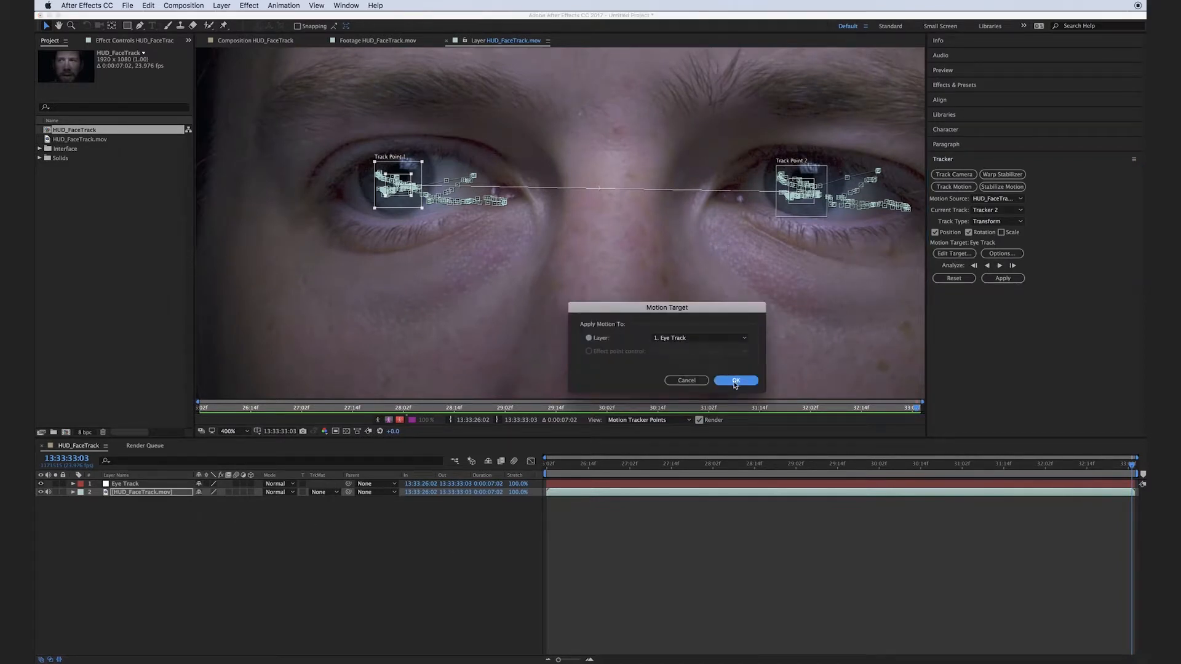
{"action": "left_click", "coordinate": [735, 382]}
{"action": "left_click", "coordinate": [1009, 280]}
{"action": "left_click", "coordinate": [701, 363]}
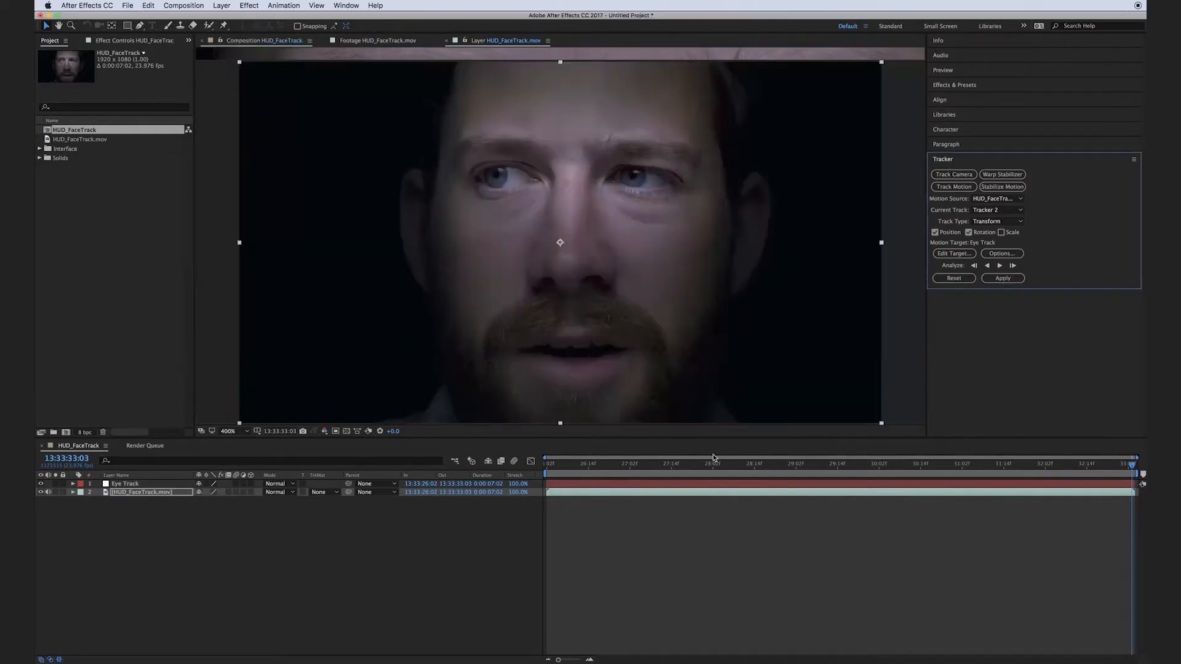
{"action": "left_click", "coordinate": [332, 621]}
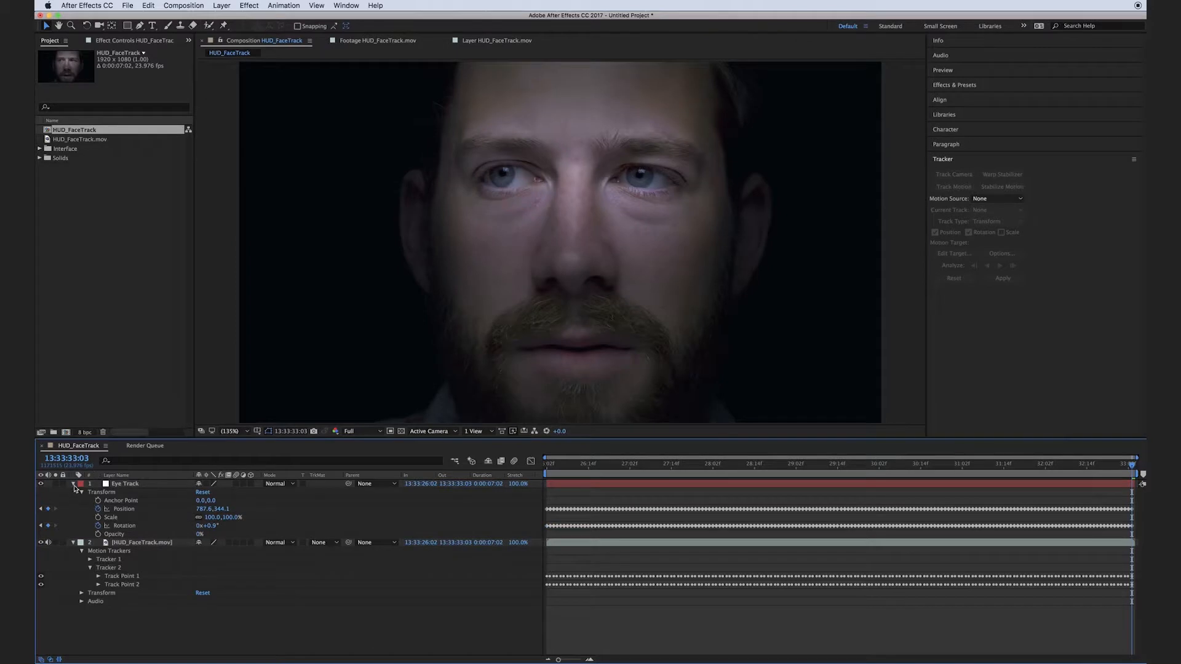
Collapse the properties of the Eye Track and HUD_FaceTrack.mov layers and return to the first frame.
{"action": "left_click", "coordinate": [73, 484]}
{"action": "left_click", "coordinate": [73, 493]}
{"action": "left_click", "coordinate": [550, 465]}
{"action": "left_click_drag", "start_coordinate": [568, 470], "coordinate": [546, 468]}
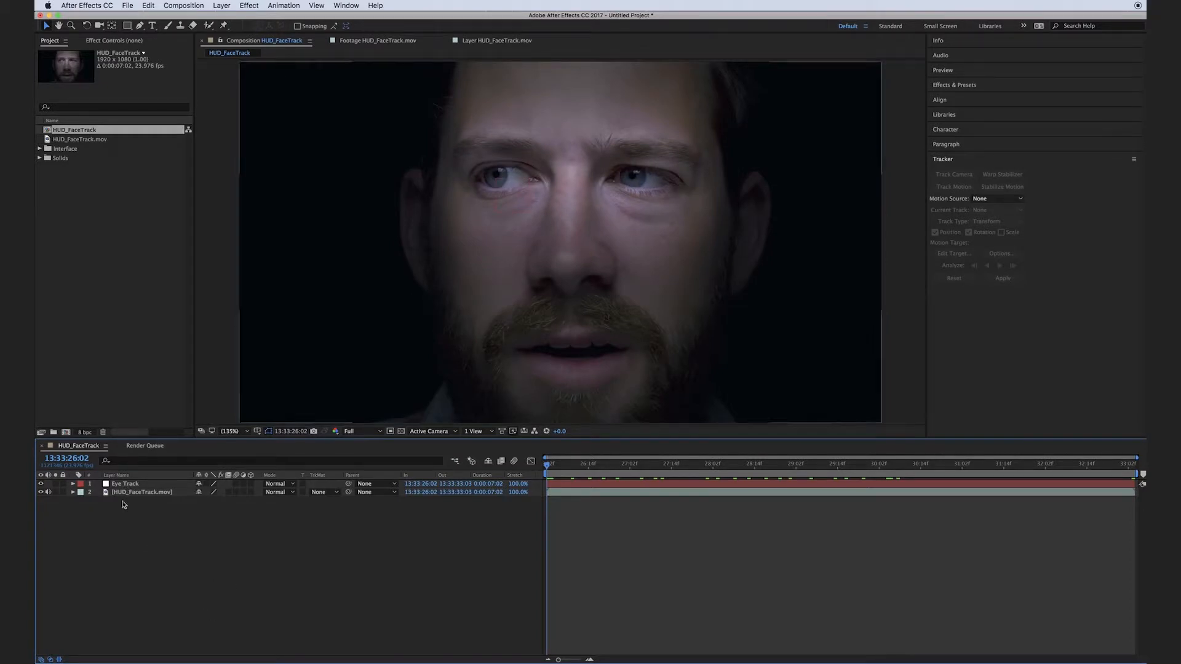
Add a second null object, make it a 3D layer and move it up to the nose bridge between the eyes.
{"action": "right_click", "coordinate": [131, 546]}
{"action": "mouse_move", "coordinate": [162, 552]}
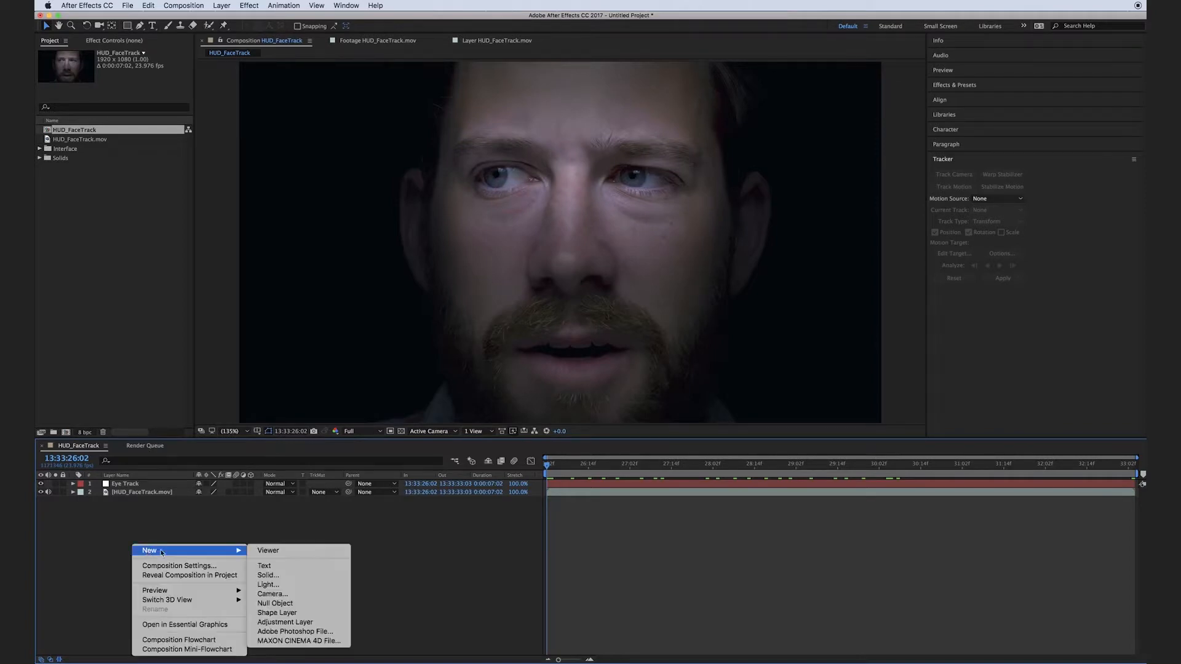
{"action": "left_click", "coordinate": [294, 606]}
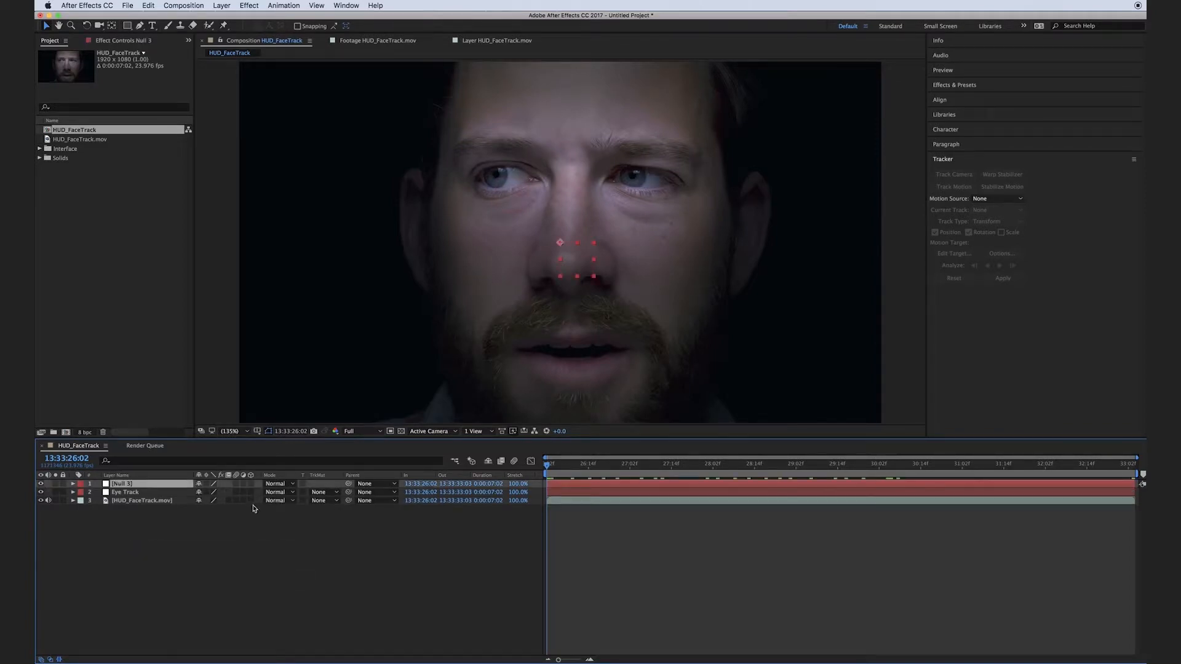
{"action": "left_click", "coordinate": [250, 484]}
{"action": "left_click", "coordinate": [245, 559]}
{"action": "left_click", "coordinate": [121, 484]}
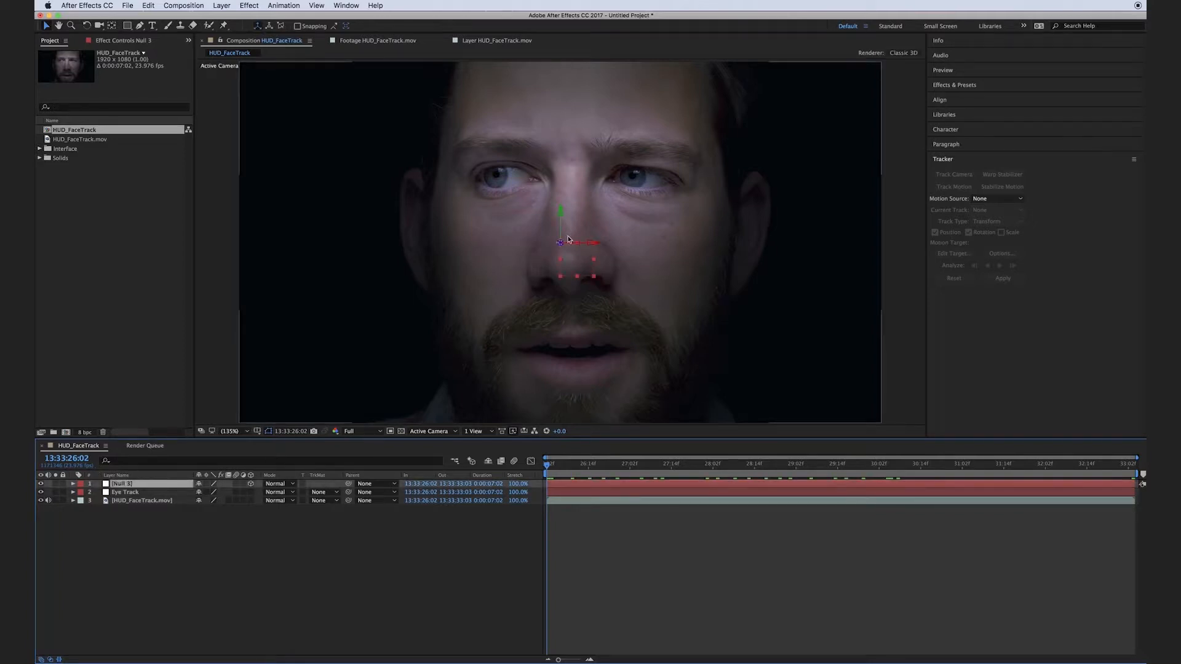
{"action": "left_click_drag", "start_coordinate": [569, 240], "coordinate": [578, 197]}
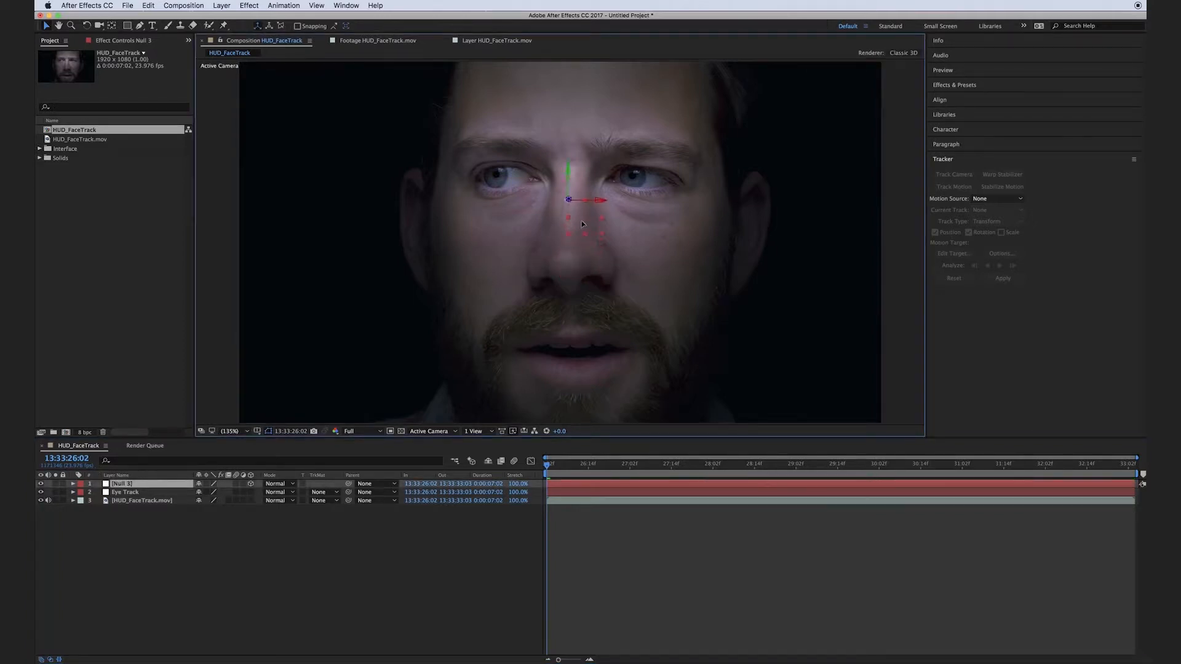
{"action": "left_click", "coordinate": [244, 535]}
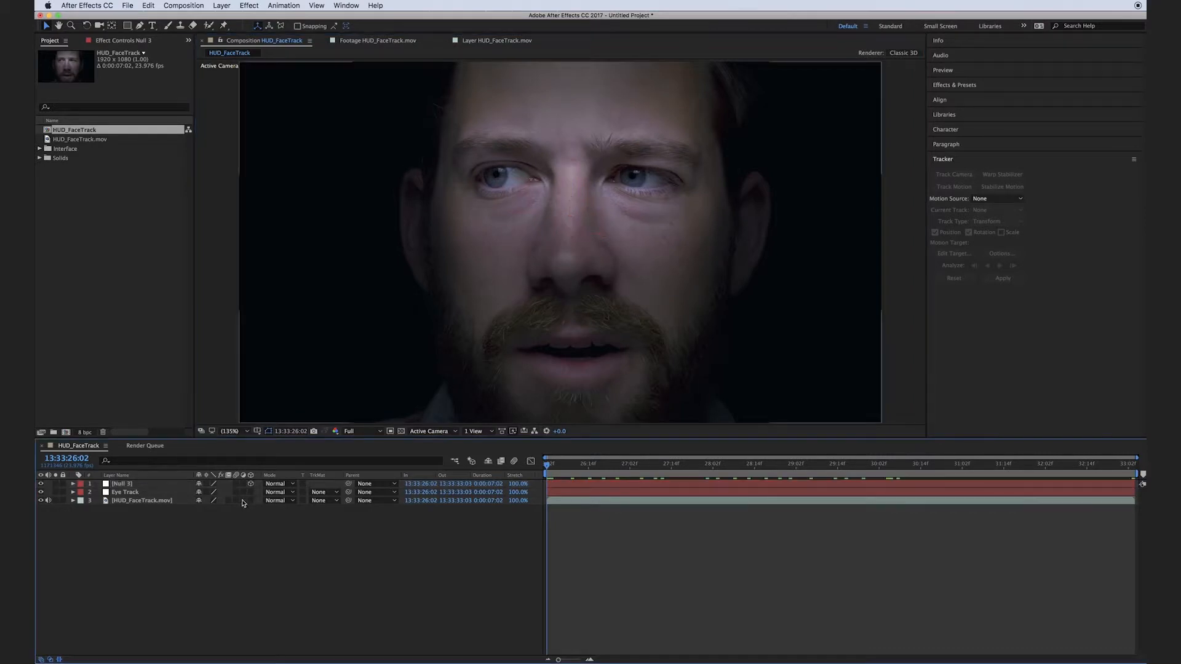
Parent the new 3D null to Eye Track and rename it Eye Track 3d.
{"action": "left_click", "coordinate": [136, 486]}
{"action": "left_click_drag", "start_coordinate": [349, 487], "coordinate": [125, 496]}
{"action": "key", "text": "Return"}
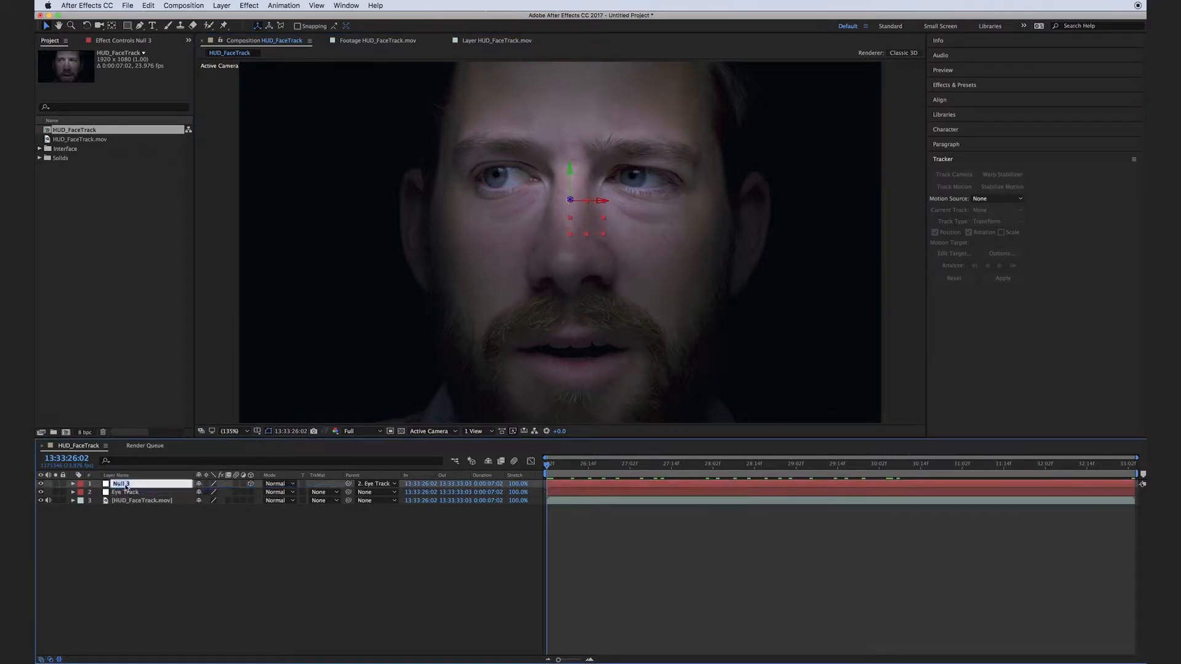
{"action": "type", "text": "Eye Track 3d"}
{"action": "key", "text": "Return"}
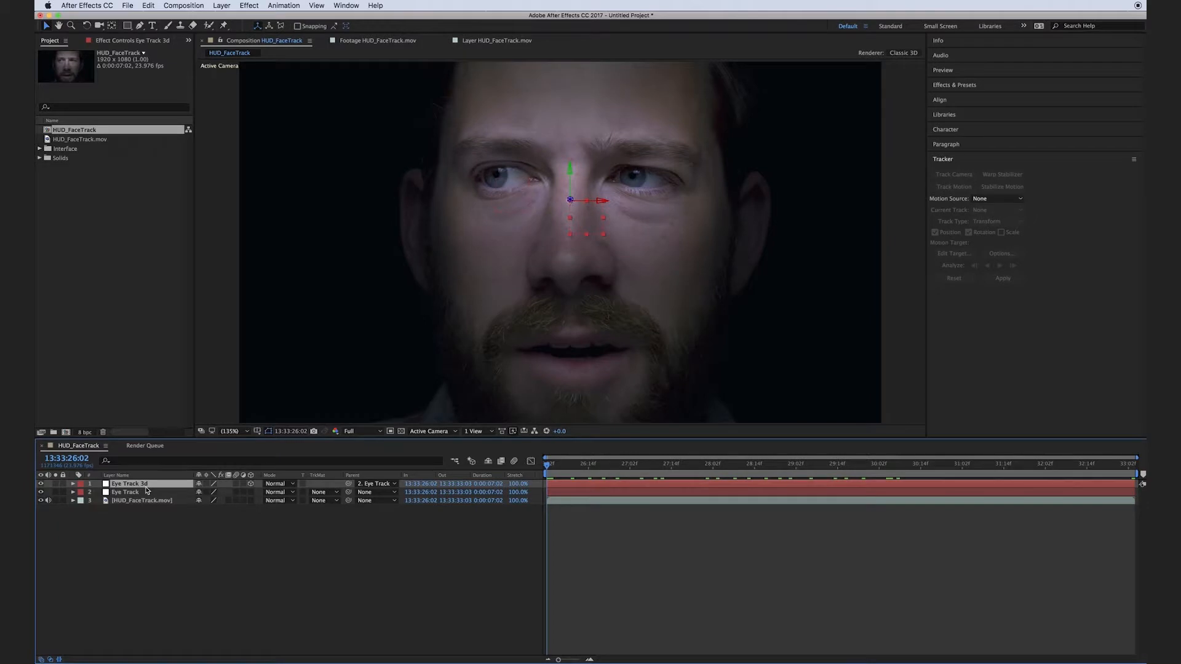
Bring Eye Track 3d toward the camera and reposition it near the nose bridge, at about 198.7, 142.8, -2063.
{"action": "key", "text": "p"}
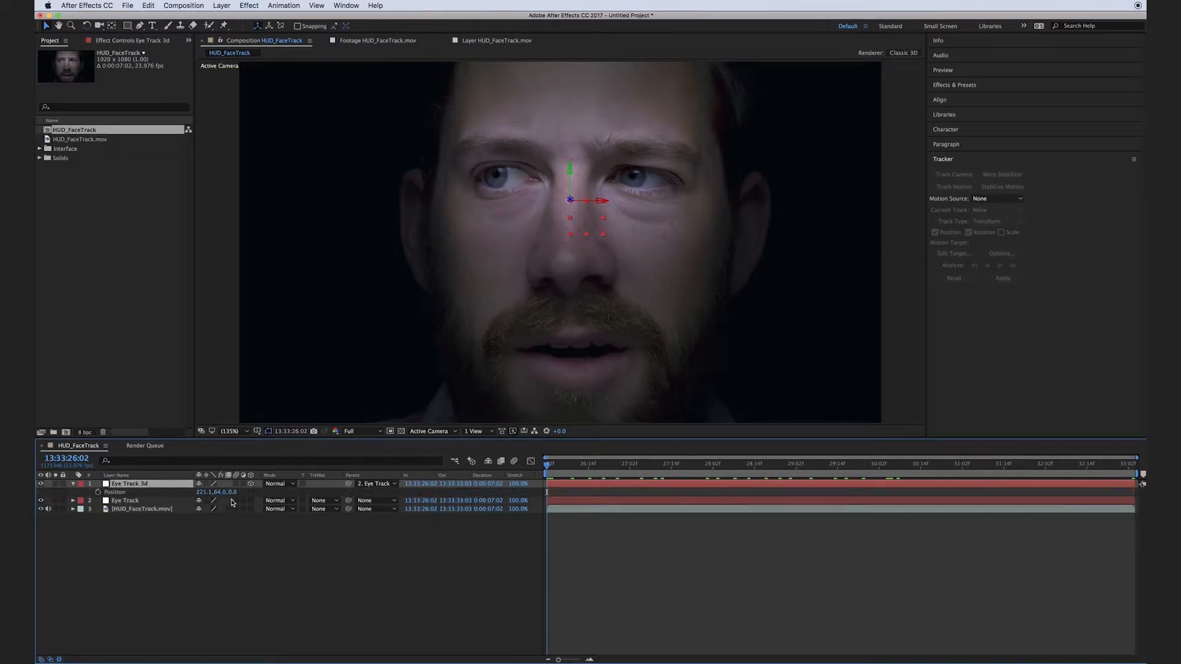
{"action": "left_click", "coordinate": [235, 492]}
{"action": "type", "text": "-430"}
{"action": "key", "text": "Return"}
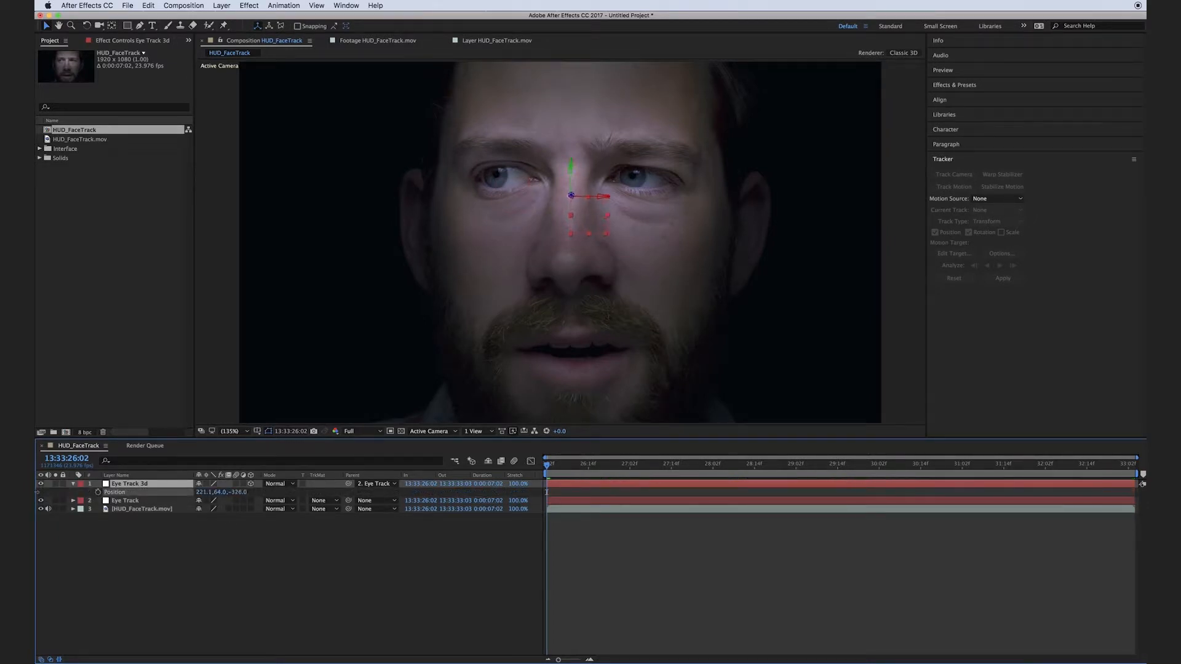
{"action": "left_click_drag", "start_coordinate": [238, 492], "coordinate": [47, 497]}
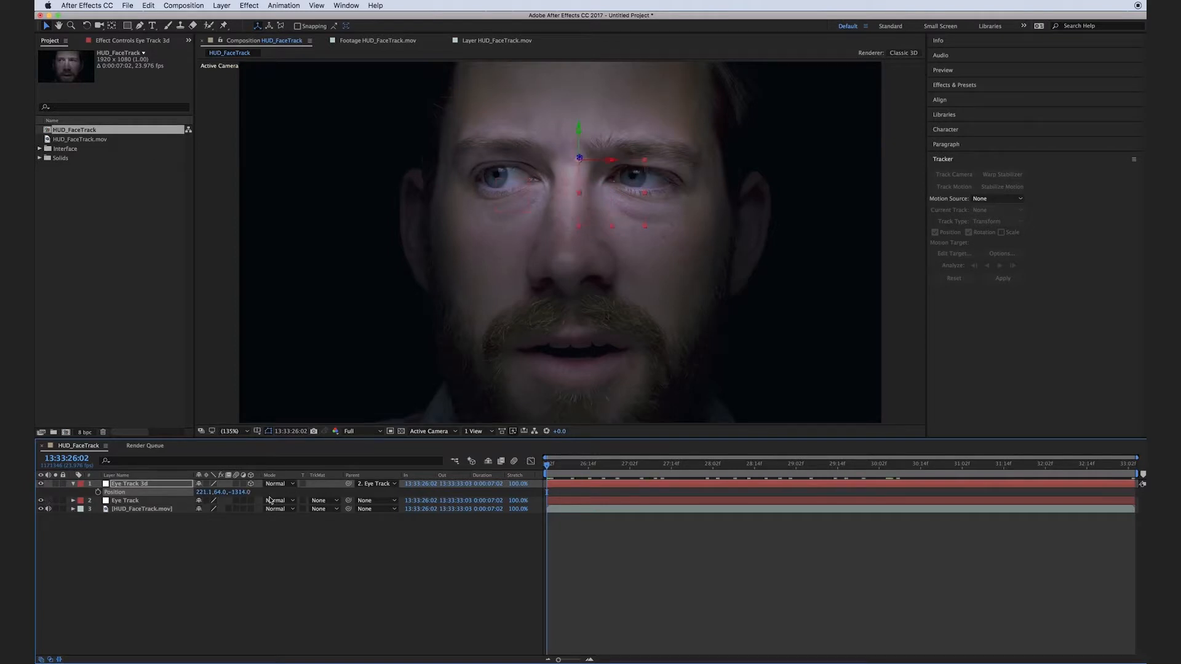
{"action": "left_click_drag", "start_coordinate": [241, 492], "coordinate": [184, 494]}
{"action": "left_click_drag", "start_coordinate": [657, 165], "coordinate": [625, 279]}
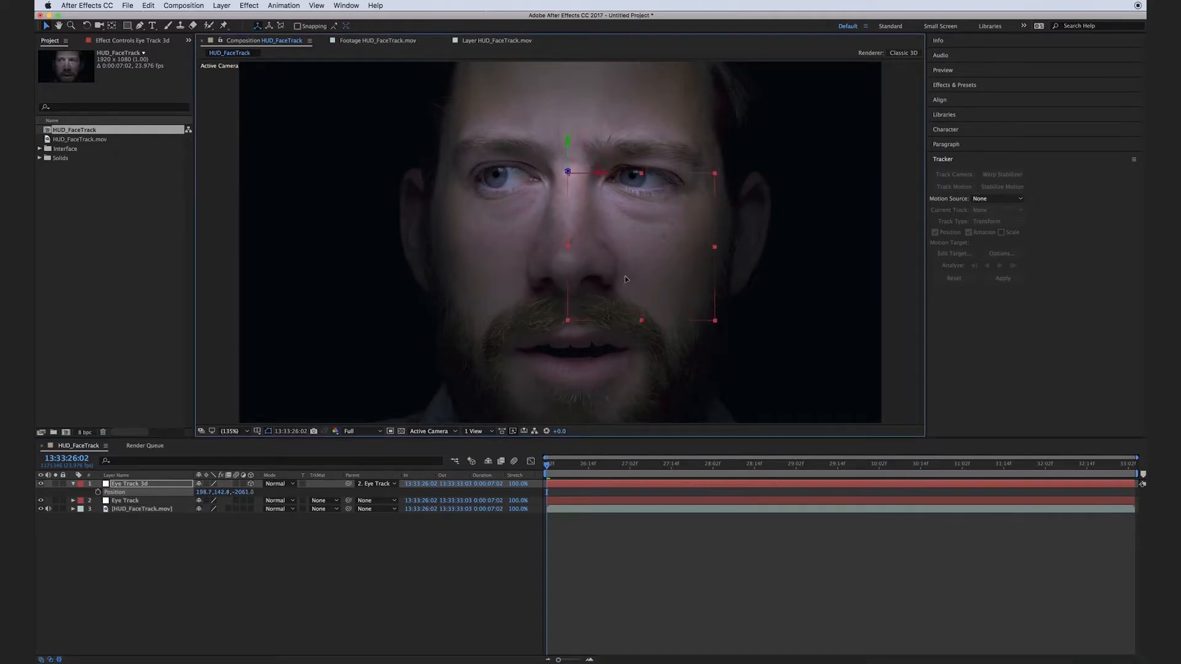
Check Eye Track 3d against the moving face along the timeline and shift it sideways to centre its box between the eyes.
{"action": "left_click_drag", "start_coordinate": [584, 465], "coordinate": [996, 484]}
{"action": "left_click_drag", "start_coordinate": [712, 289], "coordinate": [646, 294]}
{"action": "left_click_drag", "start_coordinate": [992, 466], "coordinate": [712, 466]}
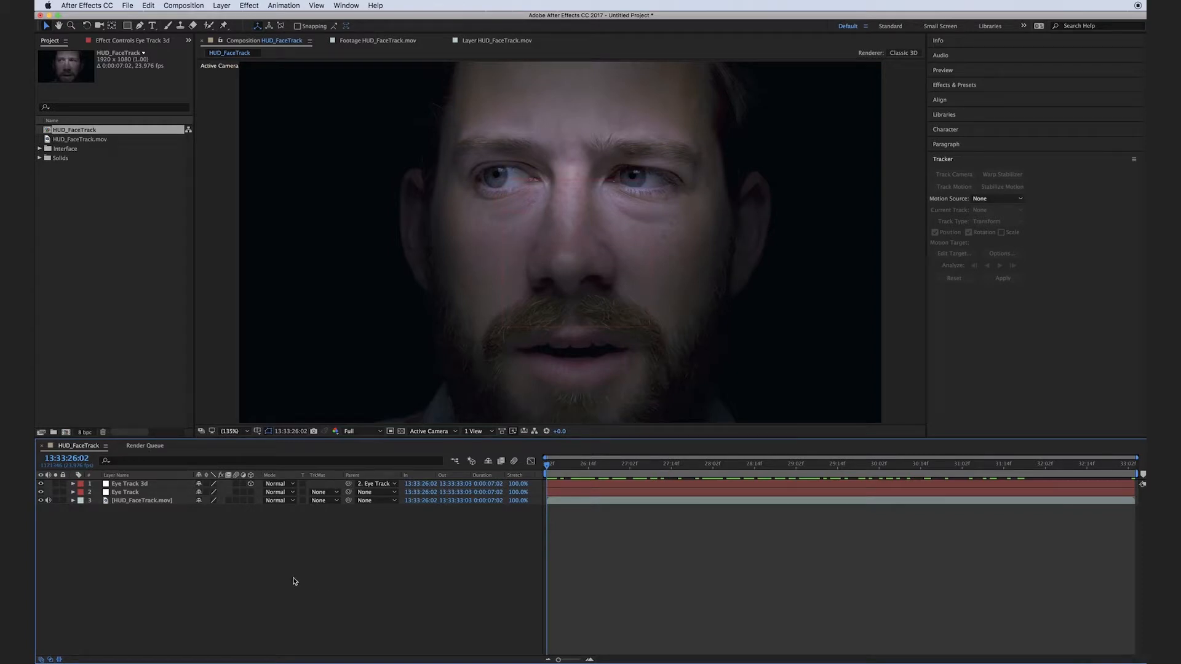
Add another null object to the composition and rename it Head Track.
{"action": "right_click", "coordinate": [265, 549]}
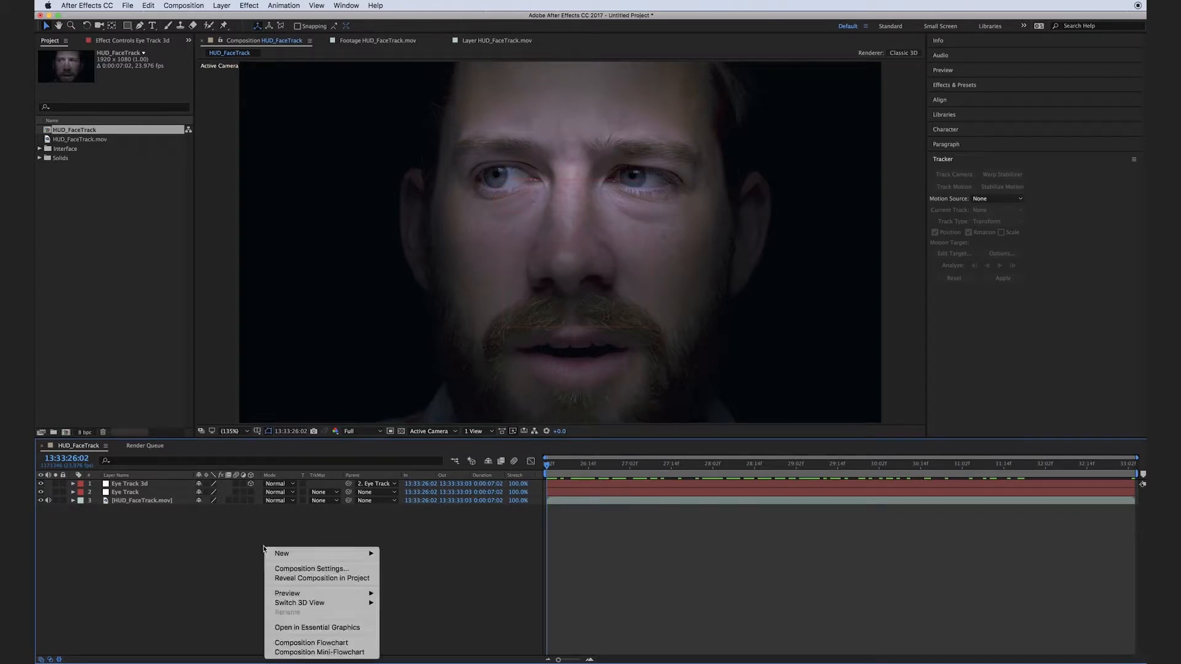
{"action": "mouse_move", "coordinate": [277, 553]}
{"action": "left_click", "coordinate": [458, 611]}
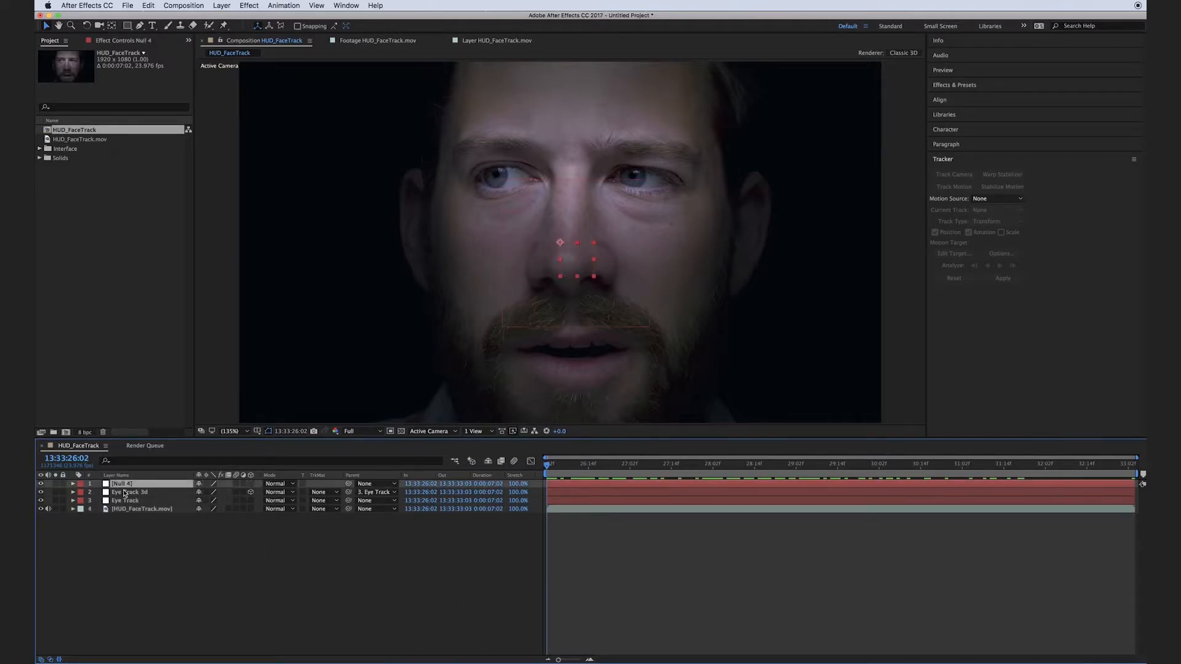
{"action": "key", "text": "Return"}
{"action": "type", "text": "Head Track"}
{"action": "left_click", "coordinate": [273, 593]}
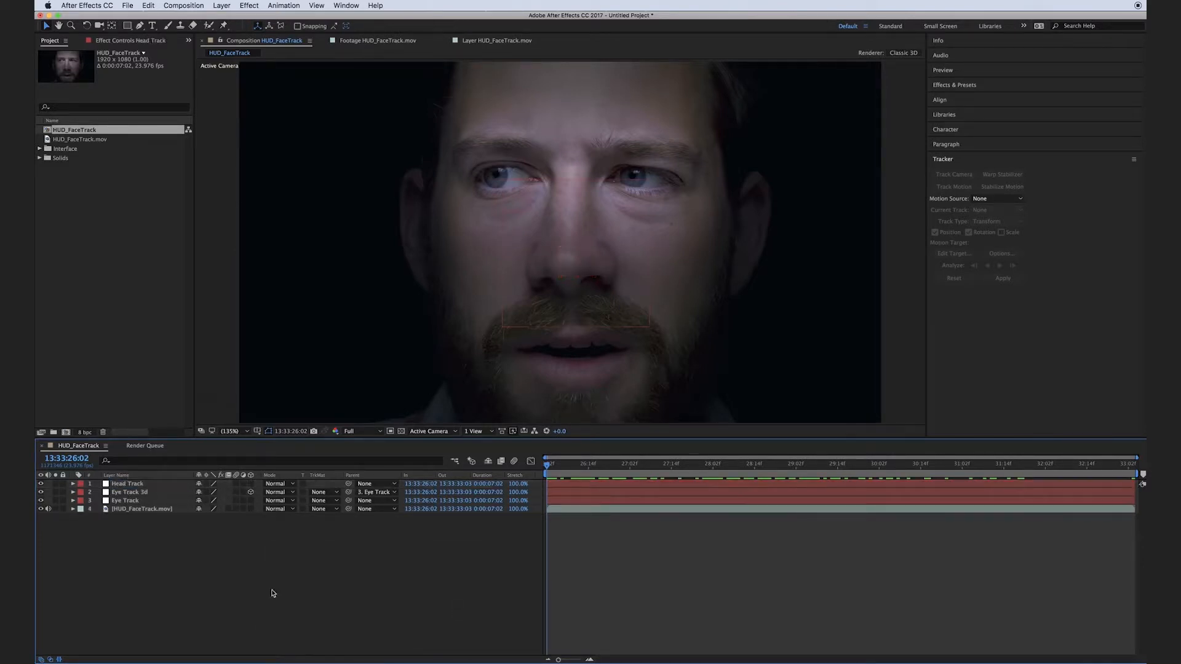
Start a new motion track on the HUD_FaceTrack.mov layer with rotation tracked in addition to position.
{"action": "left_click", "coordinate": [124, 487]}
{"action": "left_click", "coordinate": [142, 508]}
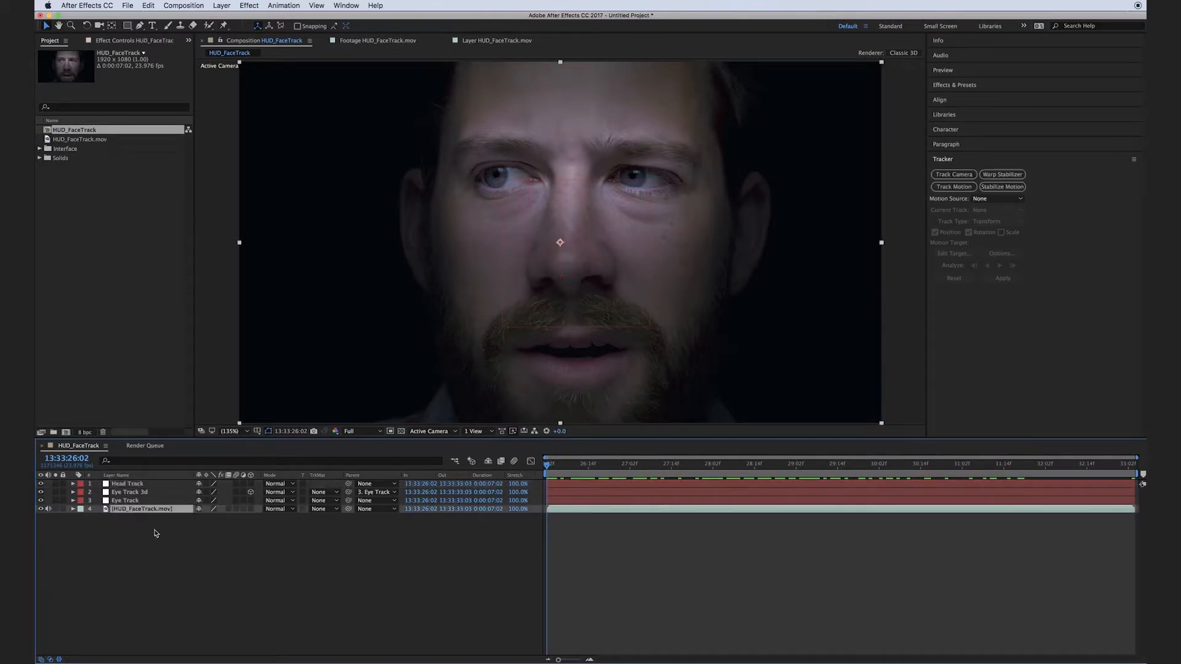
{"action": "left_click", "coordinate": [963, 190]}
{"action": "left_click", "coordinate": [969, 232]}
{"action": "left_click_drag", "start_coordinate": [737, 222], "coordinate": [723, 276]}
{"action": "key", "text": "v"}
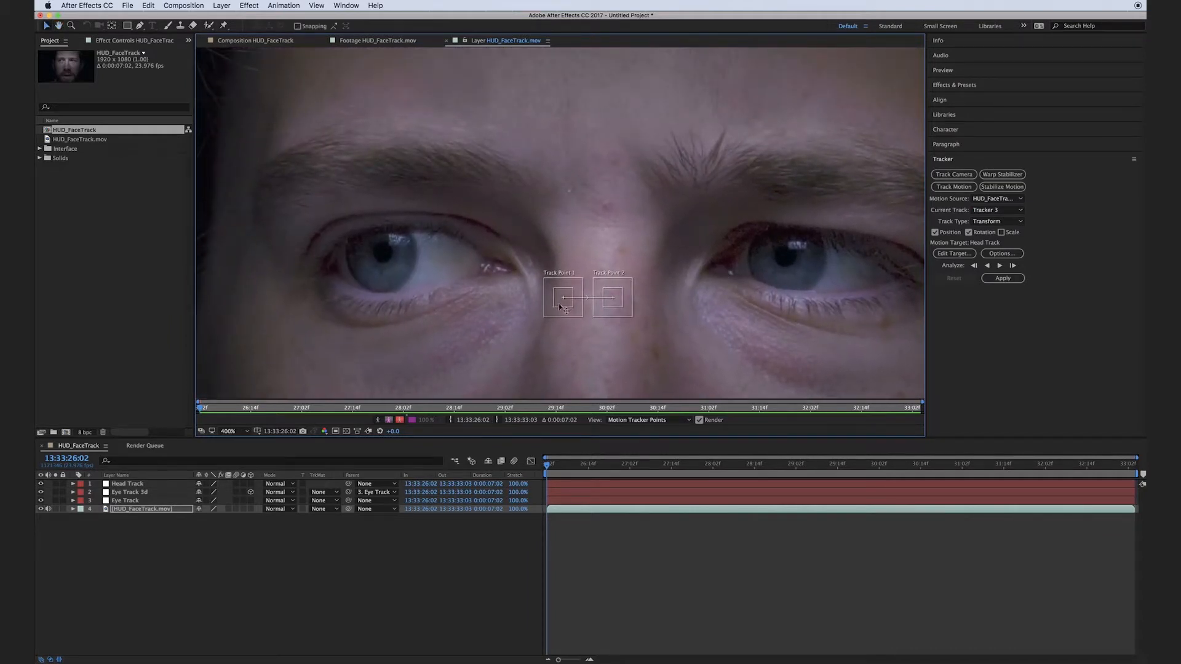
Place Track Point 1 on the outer end of one eyebrow and Track Point 2 on the outer end of the other.
{"action": "left_click_drag", "start_coordinate": [563, 305], "coordinate": [284, 162]}
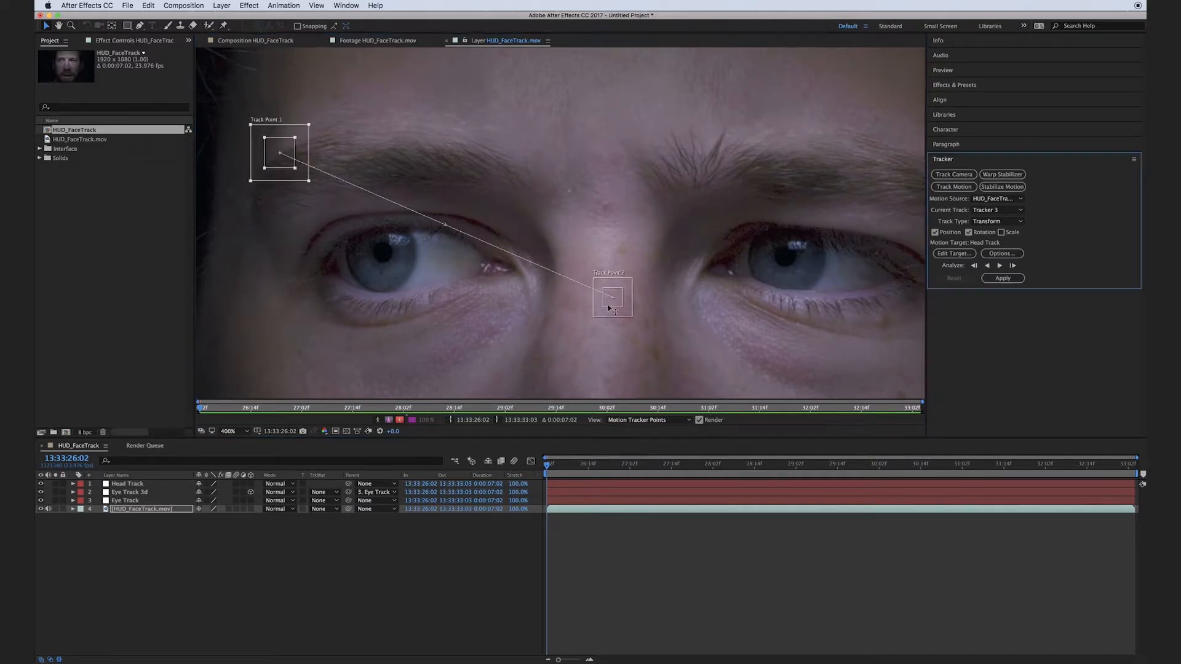
{"action": "left_click_drag", "start_coordinate": [611, 308], "coordinate": [909, 163]}
{"action": "key", "text": "space"}
{"action": "left_click_drag", "start_coordinate": [888, 246], "coordinate": [568, 267]}
{"action": "left_click_drag", "start_coordinate": [678, 181], "coordinate": [713, 168]}
{"action": "left_click_drag", "start_coordinate": [717, 163], "coordinate": [724, 158]}
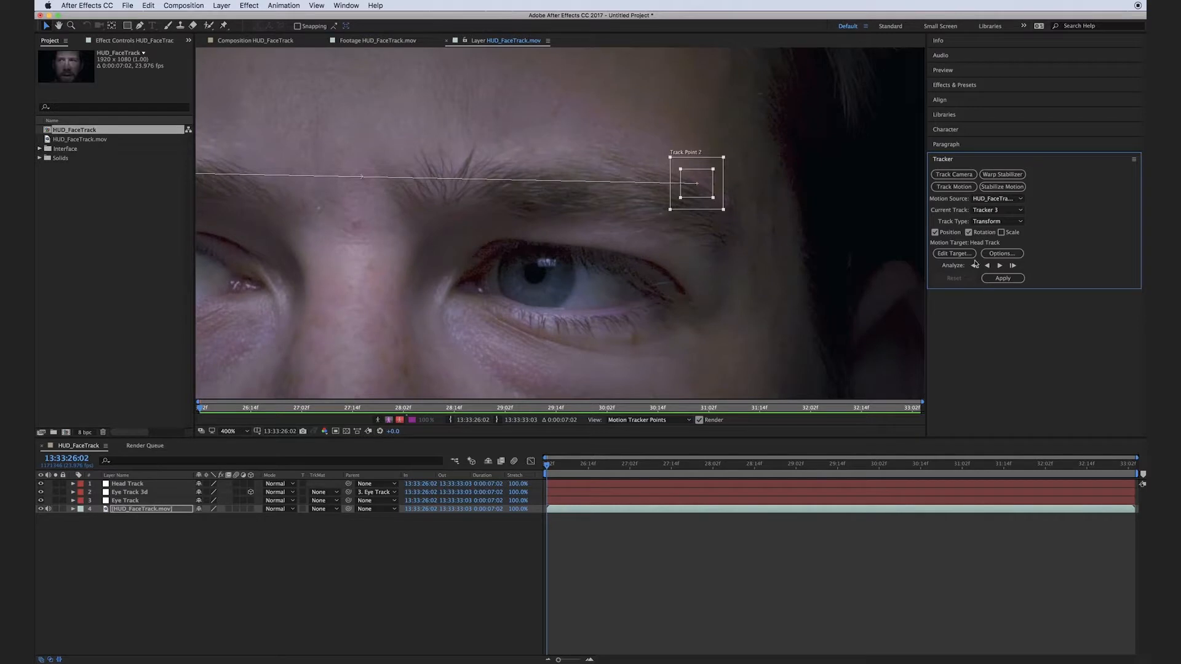
Confirm Head Track as the motion target and set the tracker's channel to Luminance.
{"action": "left_click", "coordinate": [954, 253]}
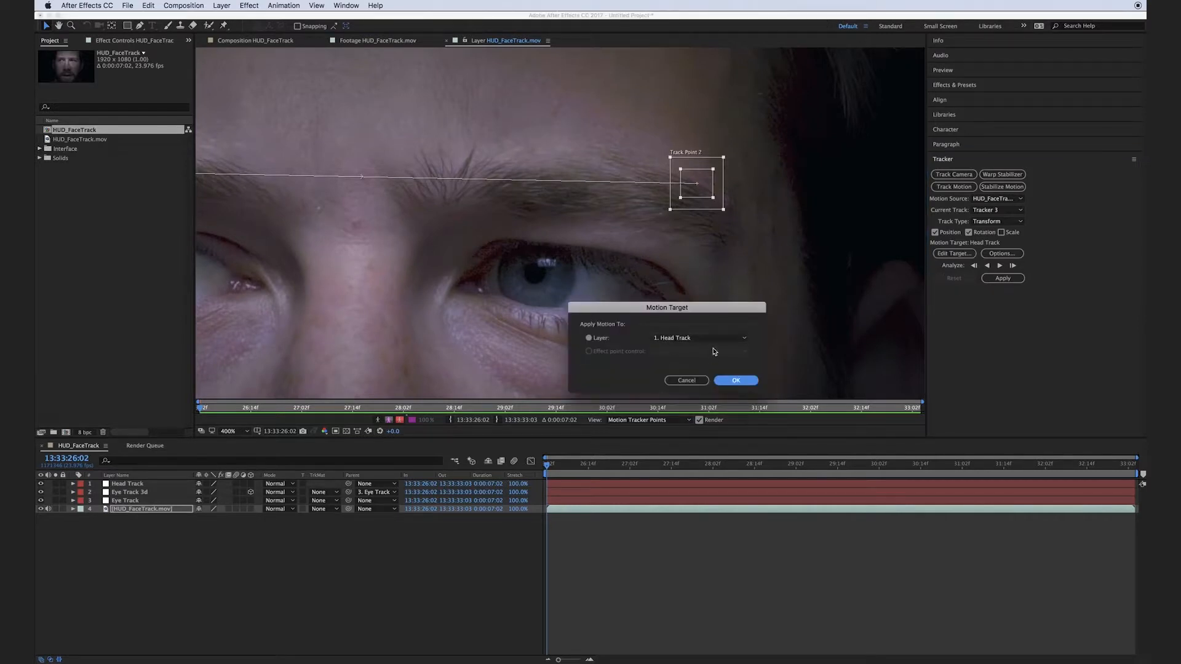
{"action": "left_click", "coordinate": [734, 380]}
{"action": "left_click", "coordinate": [1002, 254]}
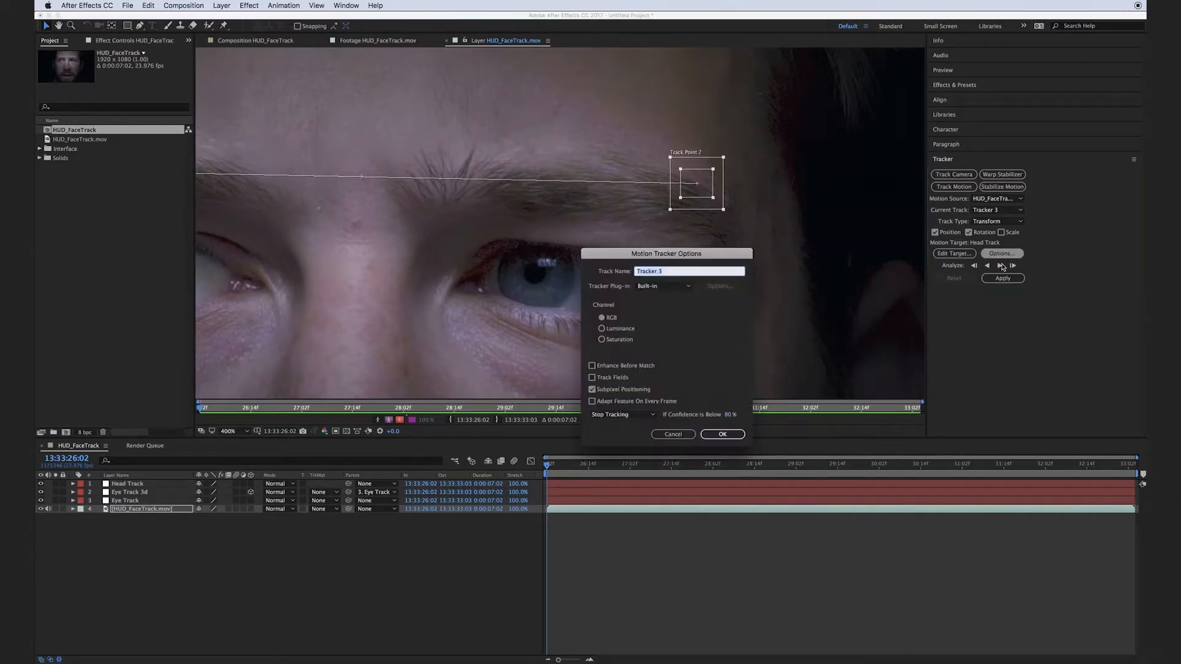
{"action": "left_click", "coordinate": [602, 328]}
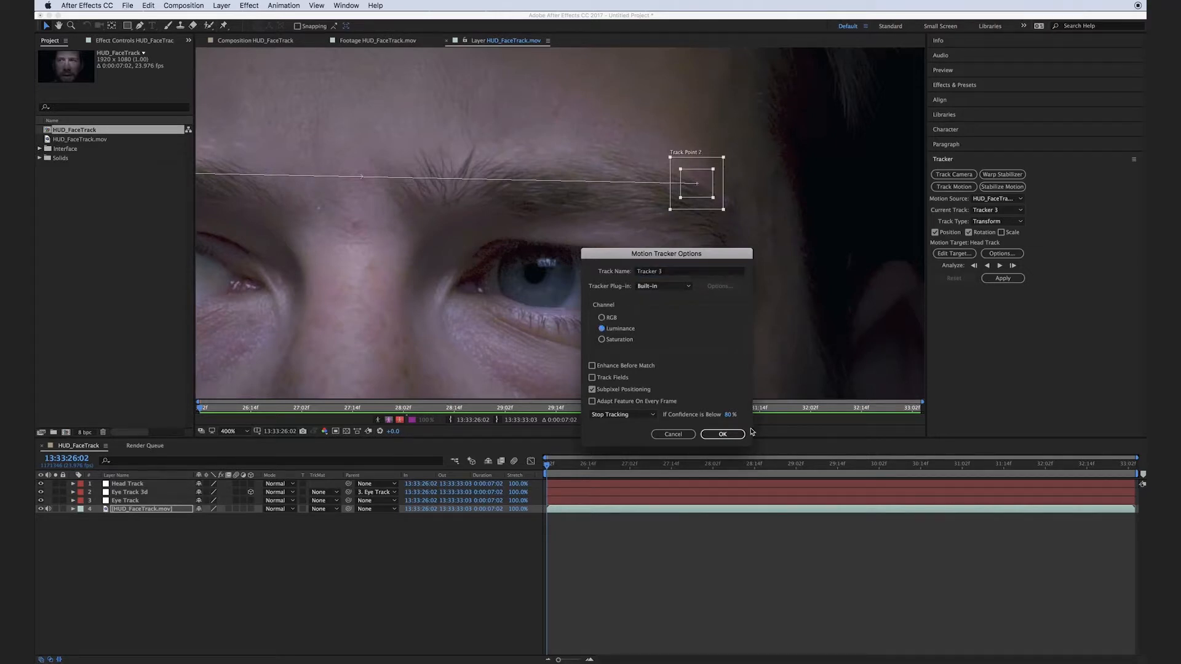
{"action": "left_click", "coordinate": [723, 434]}
Analyze the two eyebrow points forward through the clip and apply the motion to Head Track in X and Y.
{"action": "key", "text": "comma"}
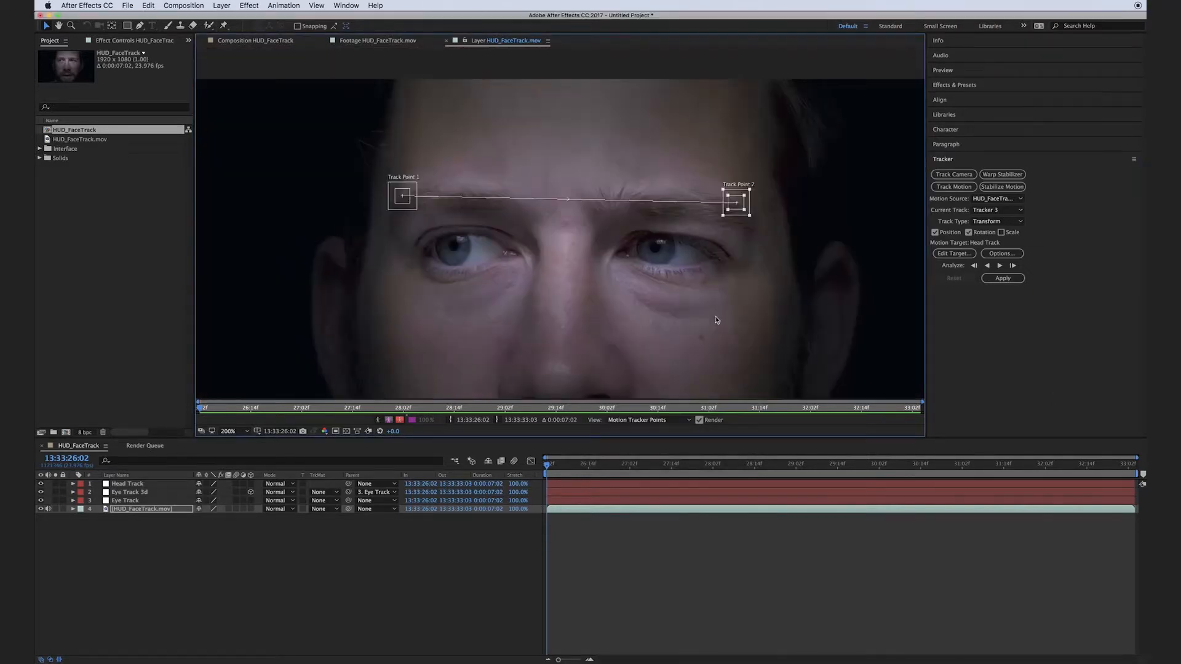
{"action": "left_click", "coordinate": [999, 266]}
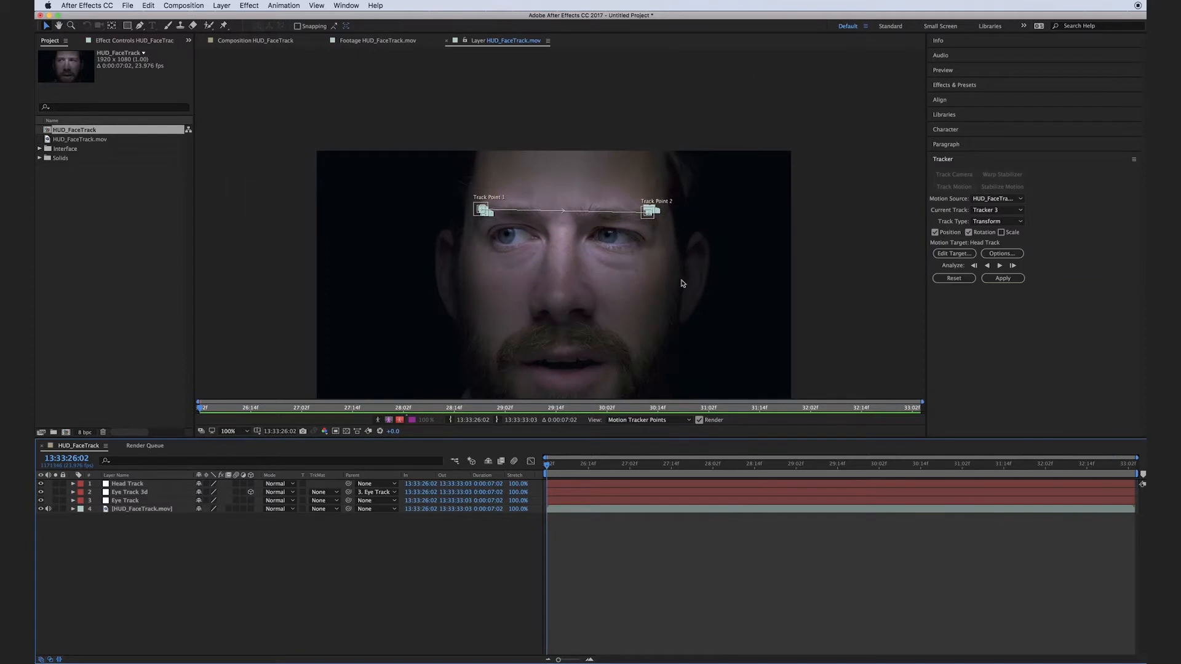
{"action": "left_click", "coordinate": [1002, 278]}
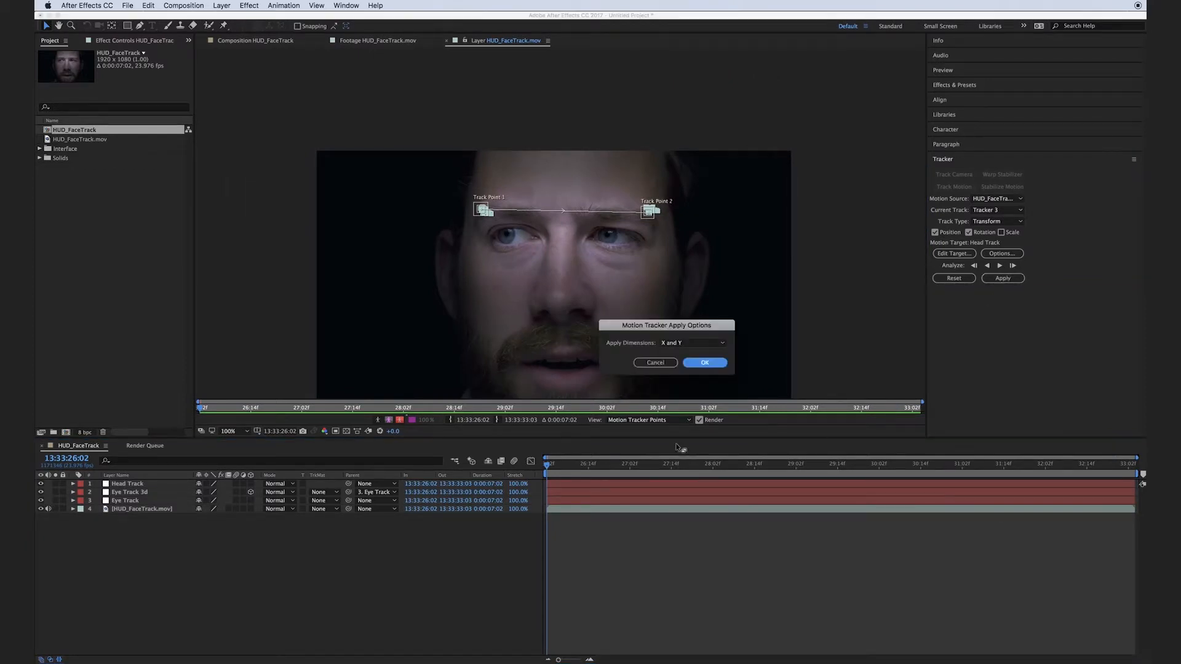
{"action": "left_click", "coordinate": [705, 363]}
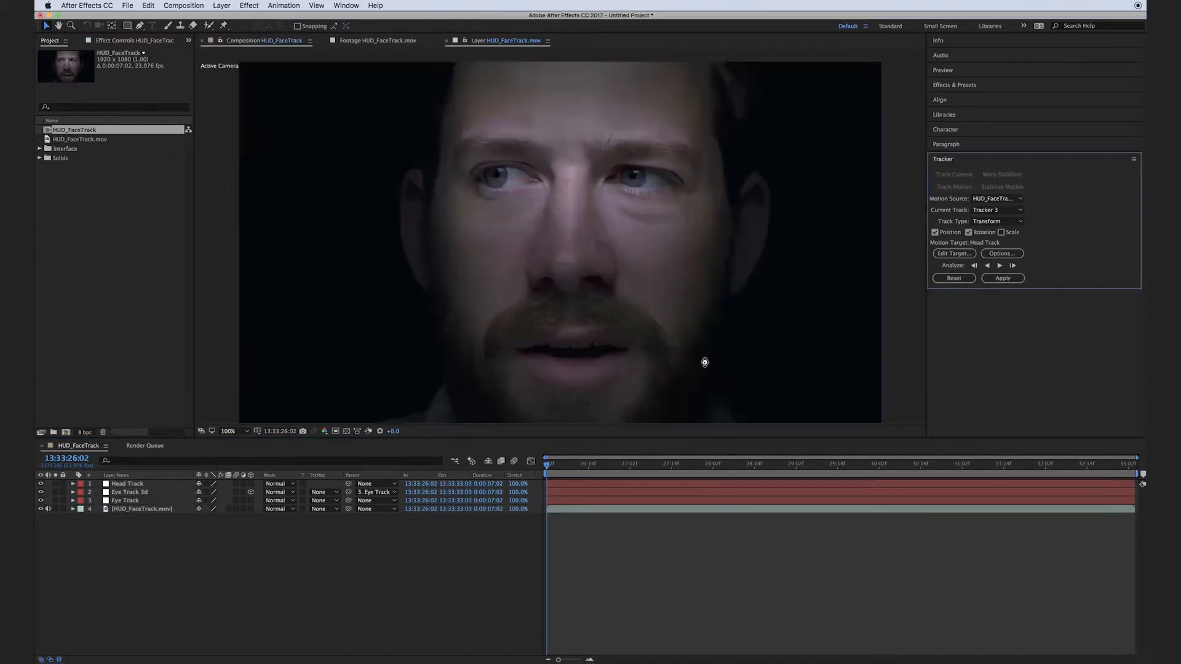
Make the Head Track null a 3D layer and check its motion along the timeline.
{"action": "left_click", "coordinate": [251, 484]}
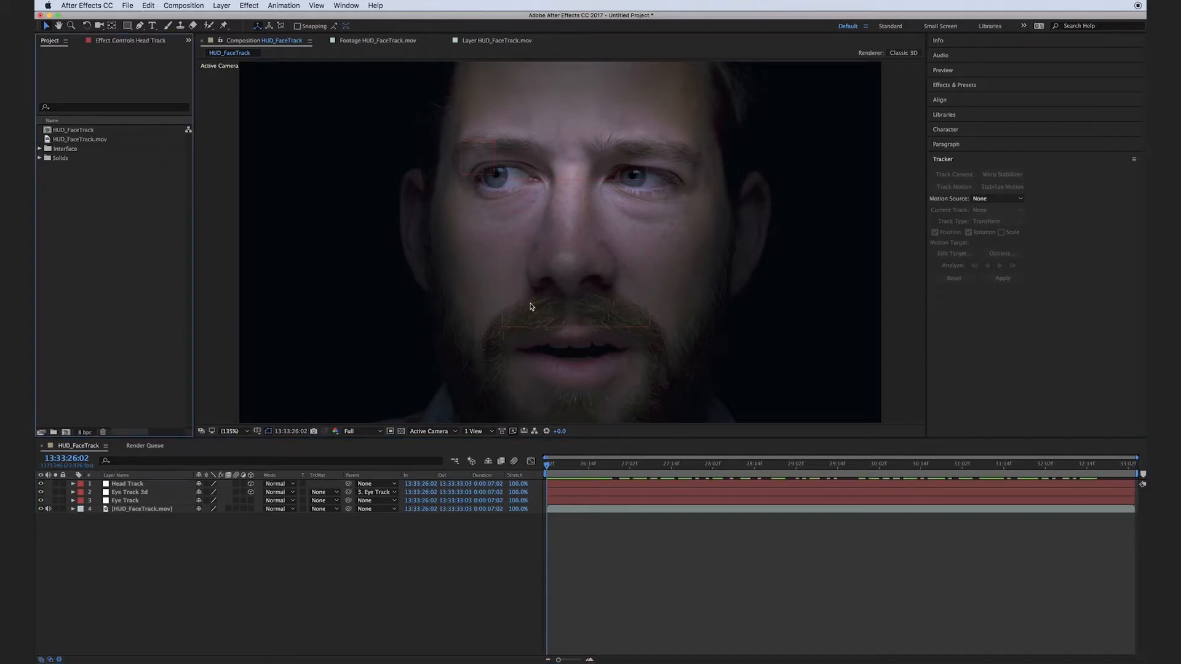
{"action": "left_click_drag", "start_coordinate": [553, 465], "coordinate": [1007, 499]}
Open the Targets folder inside the Interface folder and preview Target_05_loop.mov.
{"action": "left_click", "coordinate": [42, 169]}
{"action": "left_click", "coordinate": [39, 150]}
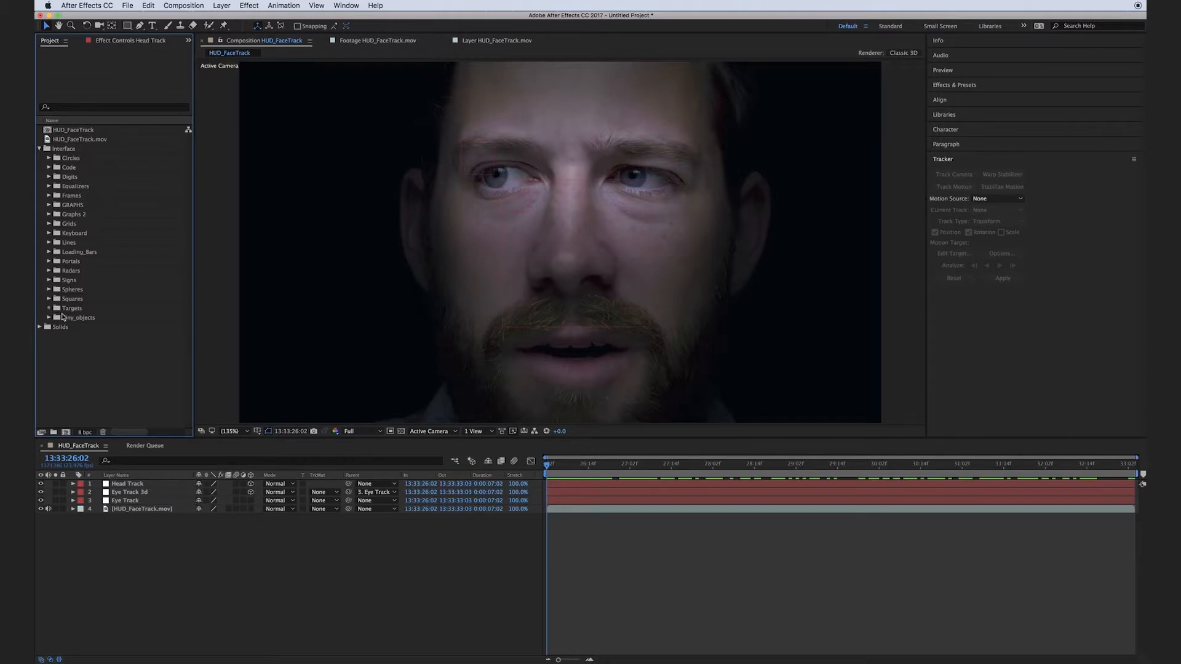
{"action": "left_click", "coordinate": [49, 309]}
{"action": "scroll", "coordinate": [69, 322], "scroll_direction": "down", "scroll_amount": 3}
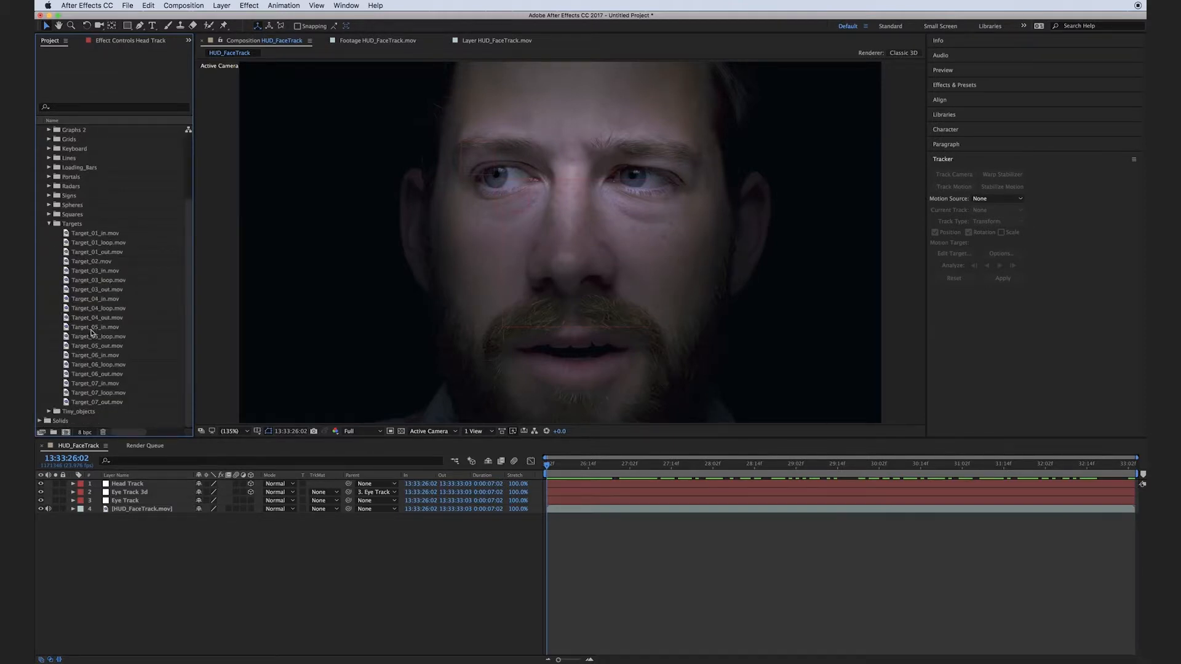
{"action": "left_click", "coordinate": [100, 347]}
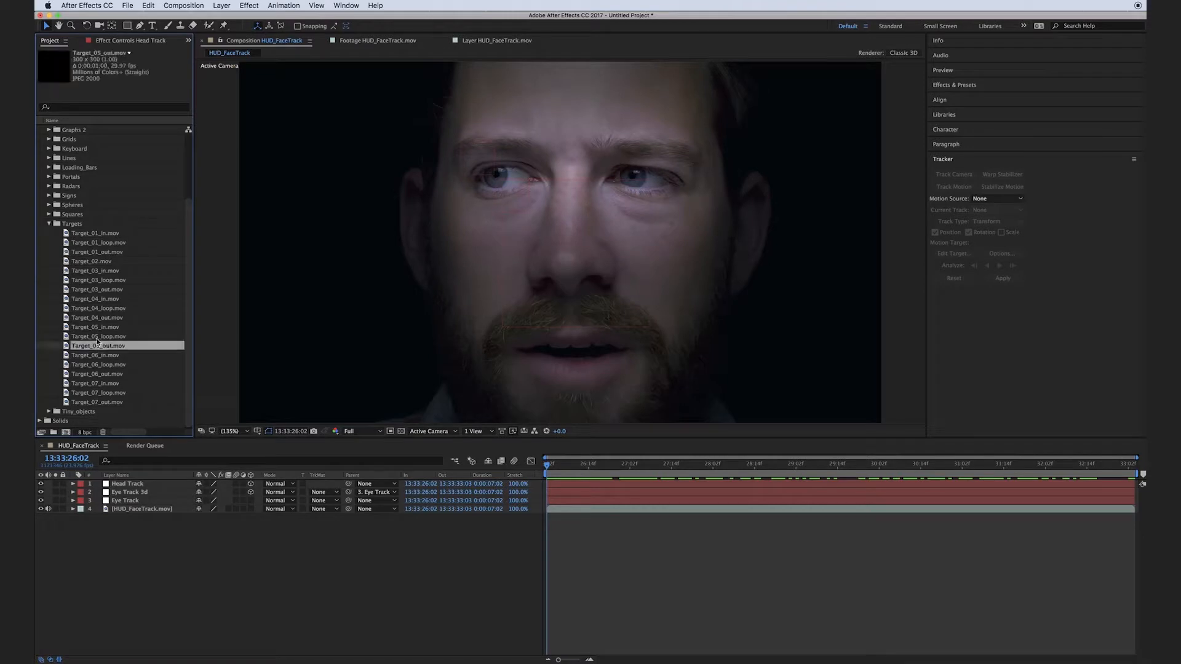
{"action": "double_click", "coordinate": [99, 336]}
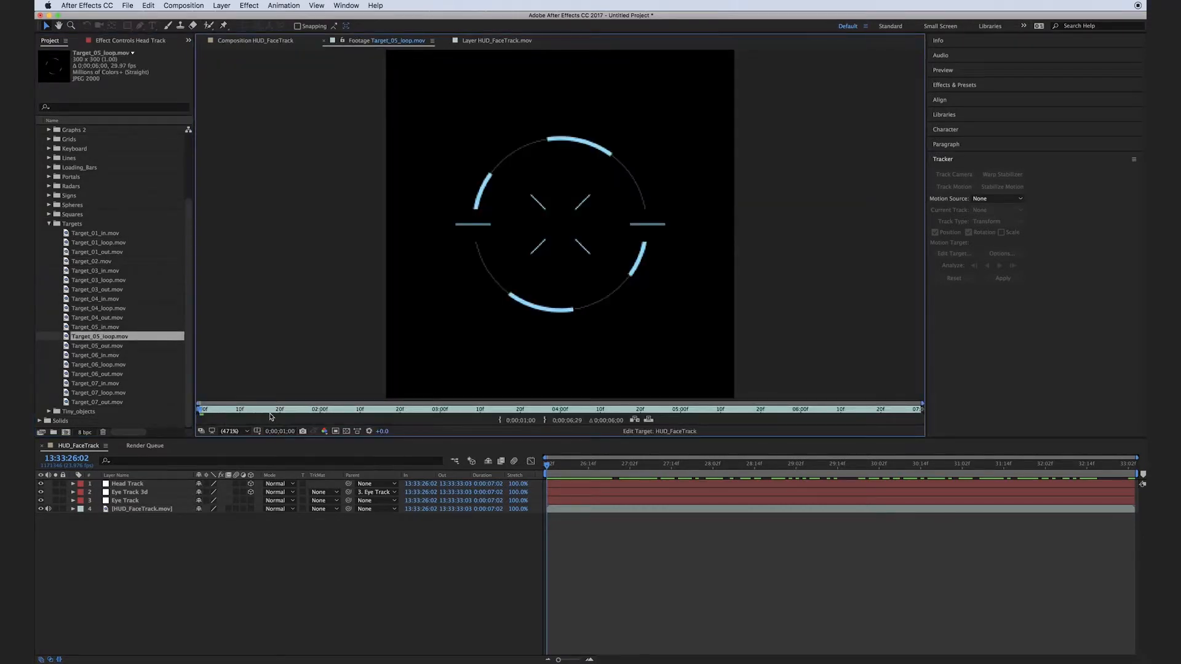
{"action": "left_click_drag", "start_coordinate": [275, 412], "coordinate": [203, 425]}
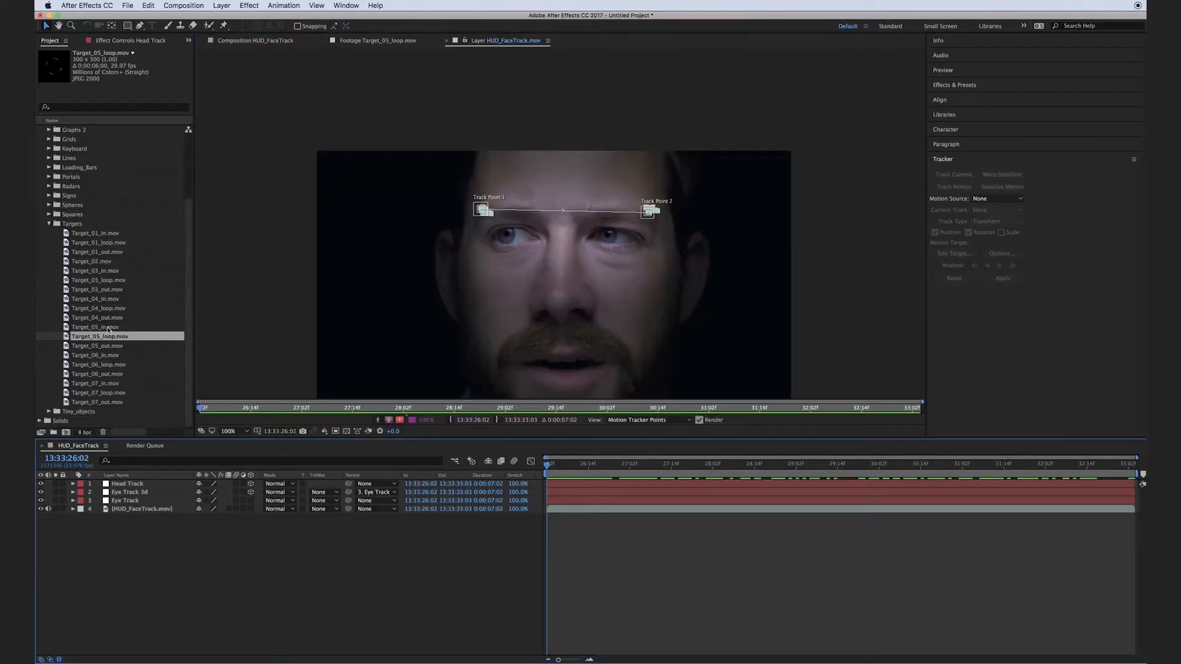
Create a single composition from Target_05_in.mov, Target_05_loop.mov and Target_05_out.mov with sequenced layers, and play it.
{"action": "left_click", "coordinate": [106, 328]}
{"action": "scroll", "coordinate": [116, 340], "scroll_direction": "up", "scroll_amount": 1}
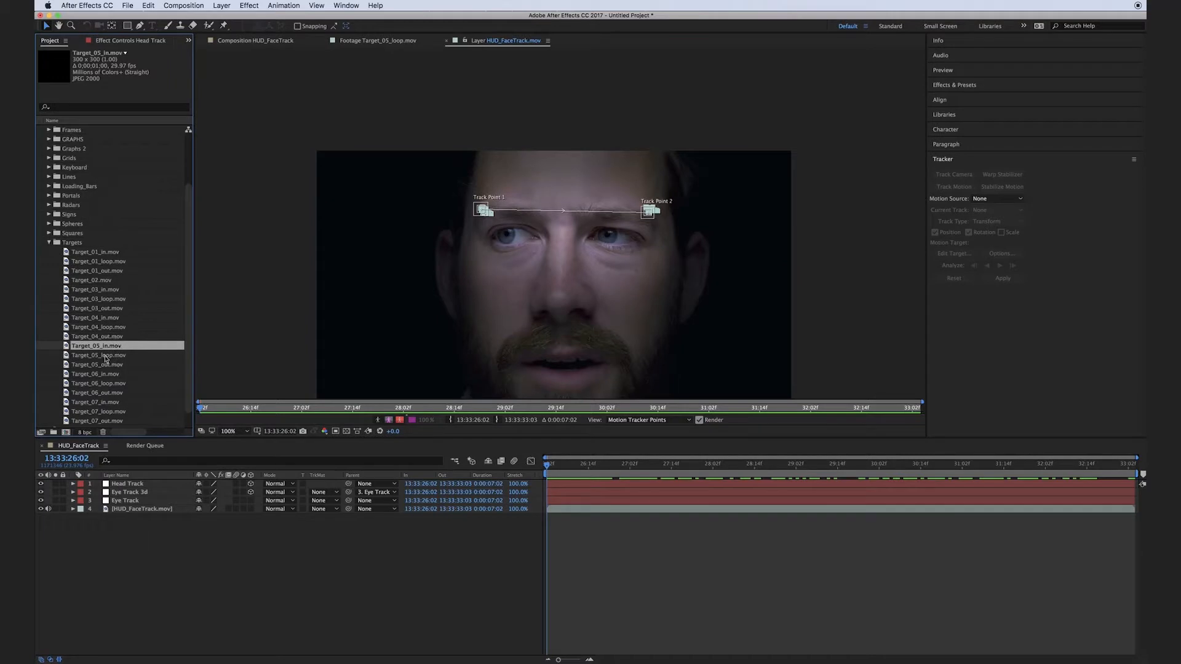
{"action": "scroll", "coordinate": [105, 358], "scroll_direction": "down", "scroll_amount": 1}
{"action": "left_click", "coordinate": [101, 347], "text": "shift"}
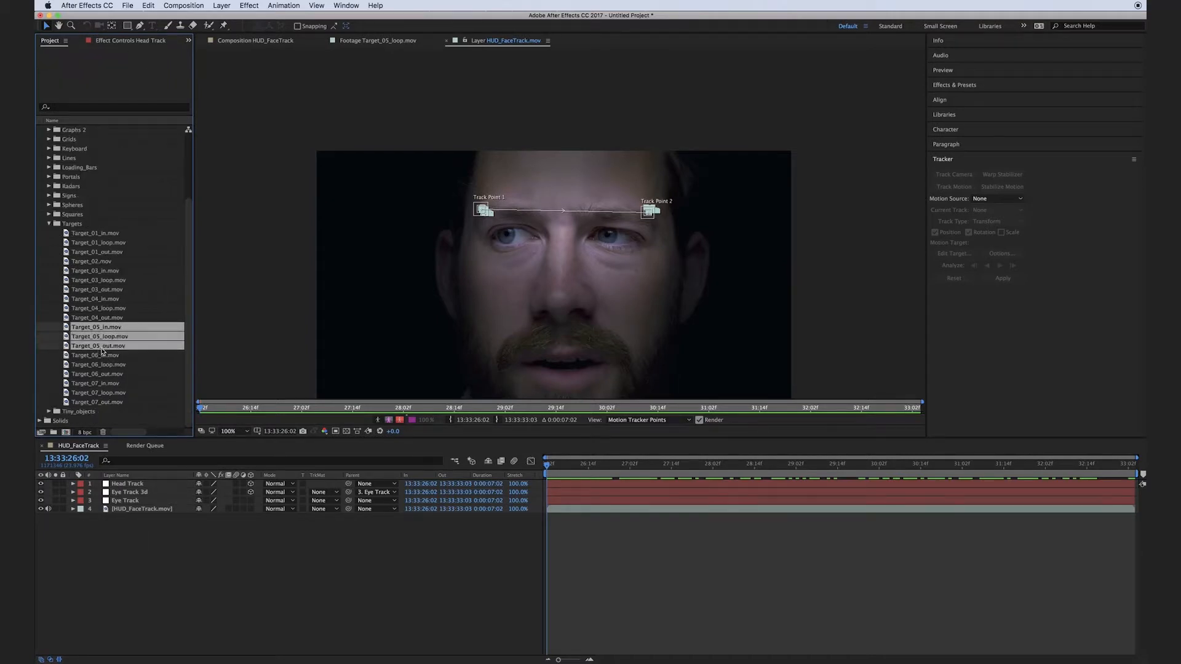
{"action": "left_click_drag", "start_coordinate": [103, 331], "coordinate": [69, 434]}
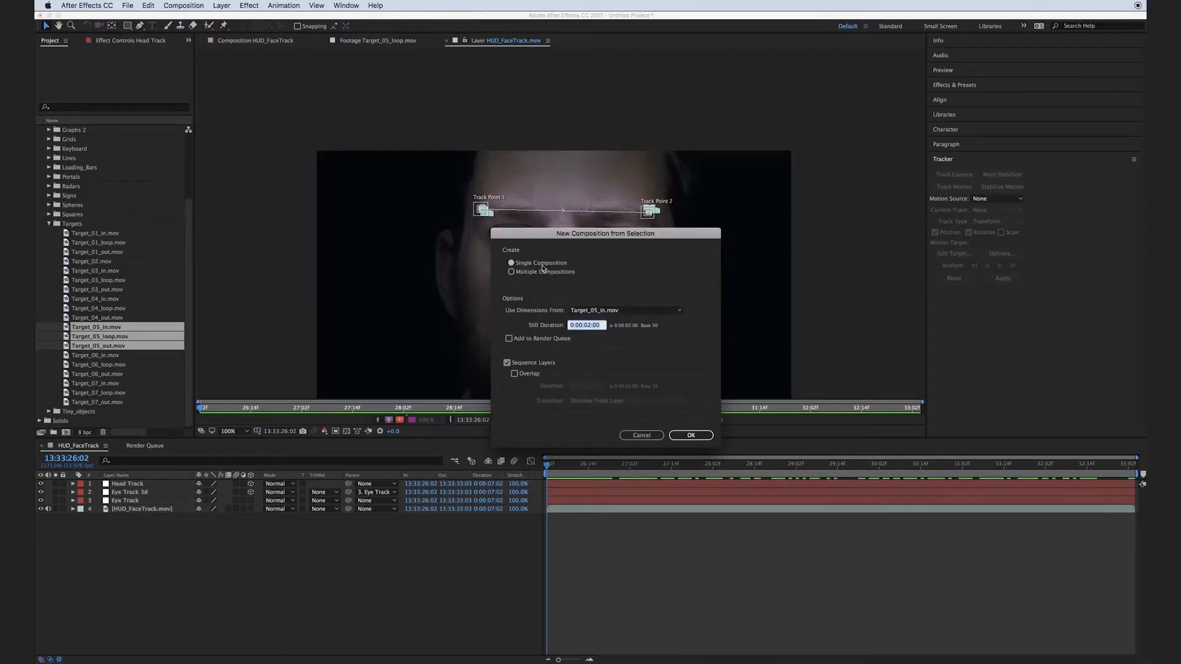
{"action": "left_click", "coordinate": [507, 364]}
{"action": "left_click", "coordinate": [691, 436]}
{"action": "key", "text": "space"}
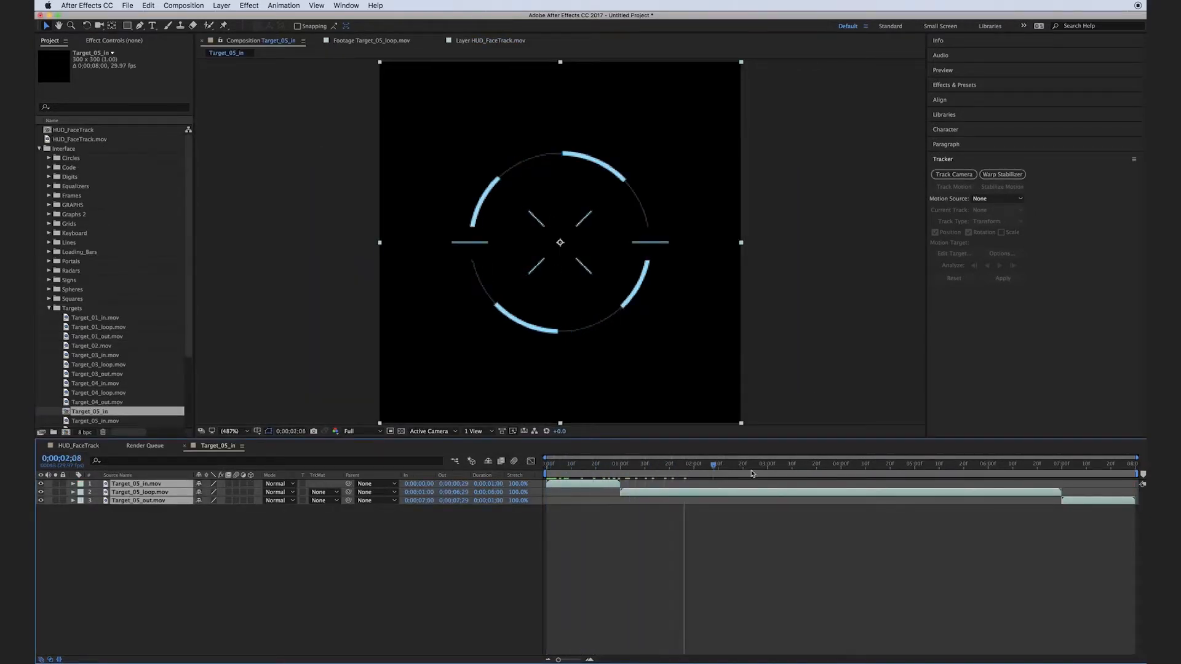
Add the Target_05_in composition as the top layer of HUD_FaceTrack and move it onto the nose between the eyes.
{"action": "left_click", "coordinate": [79, 445]}
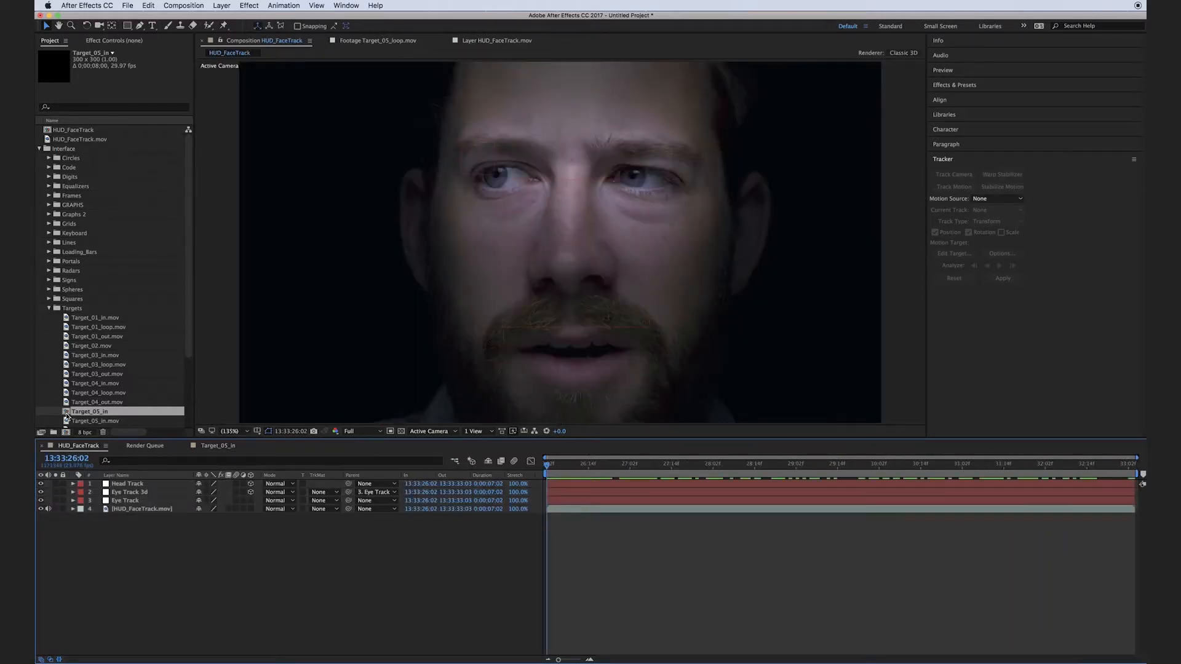
{"action": "left_click_drag", "start_coordinate": [66, 417], "coordinate": [122, 484]}
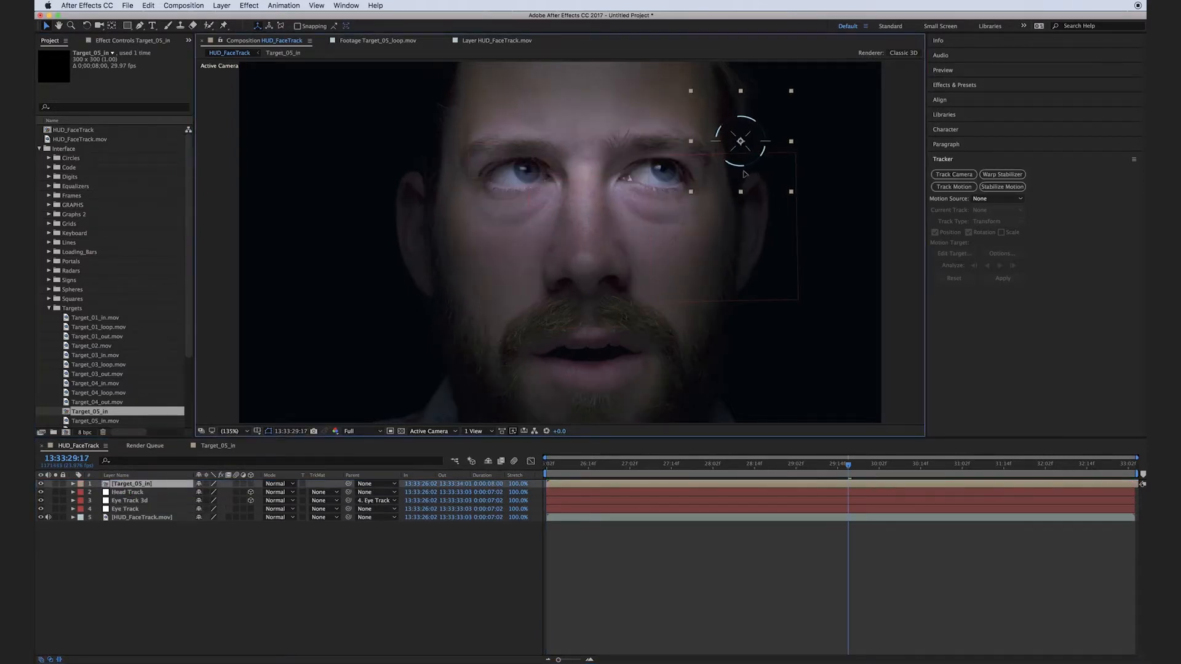
{"action": "left_click_drag", "start_coordinate": [693, 156], "coordinate": [553, 205]}
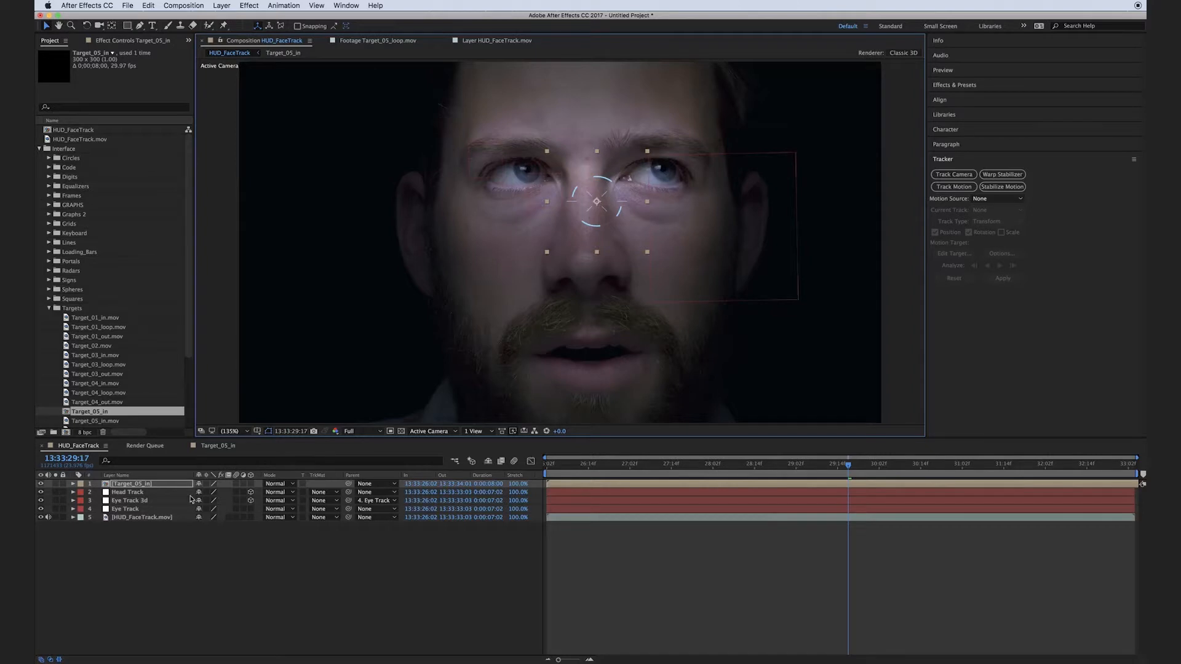
Make the Target_05_in layer 3D and parent it to Eye Track 3d.
{"action": "left_click", "coordinate": [250, 484]}
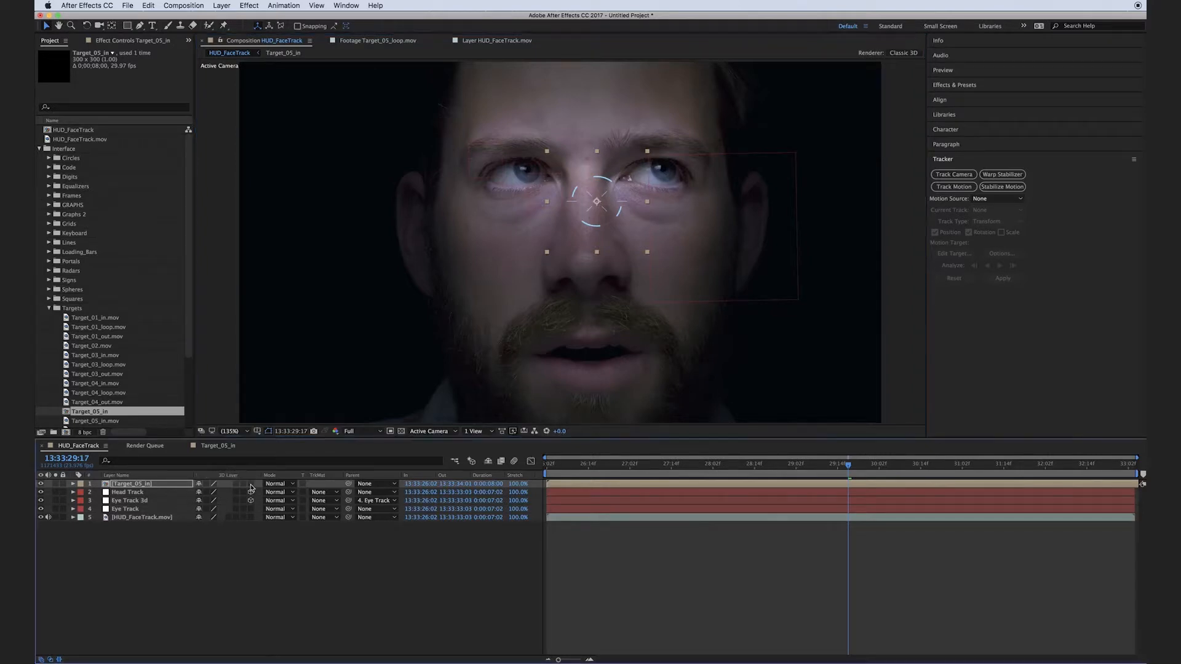
{"action": "left_click", "coordinate": [245, 585]}
{"action": "left_click_drag", "start_coordinate": [349, 484], "coordinate": [139, 507]}
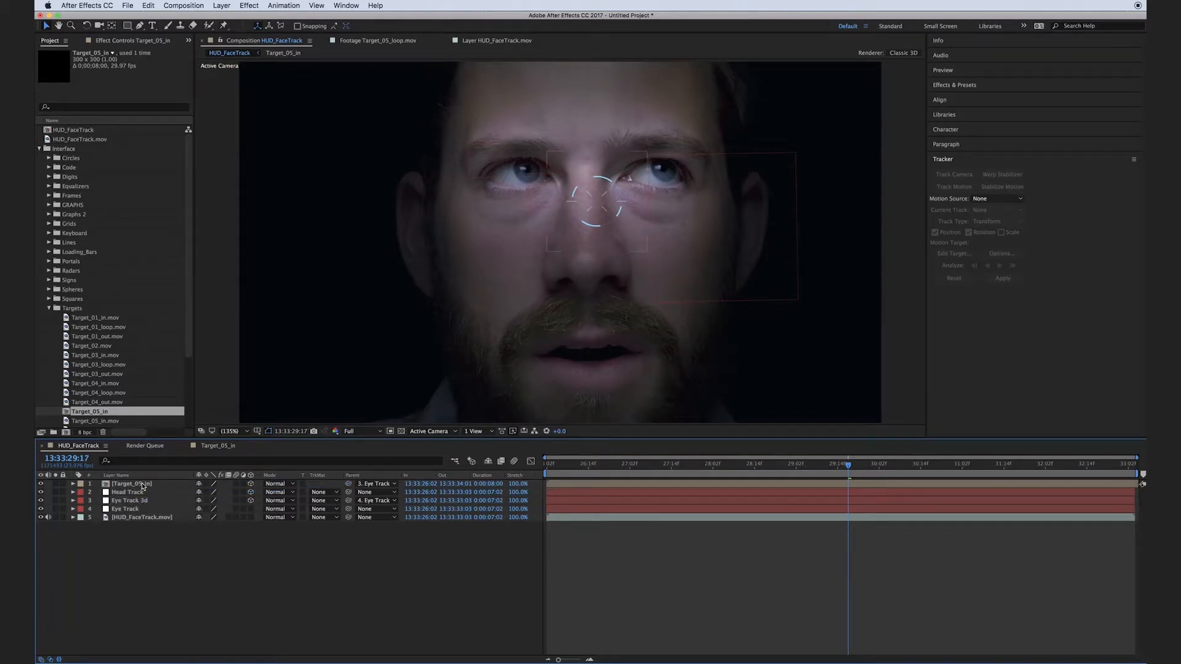
Bring Target_05_in toward the camera to a Z position of about 104 and move it over the outer eye and temple.
{"action": "left_click", "coordinate": [143, 484]}
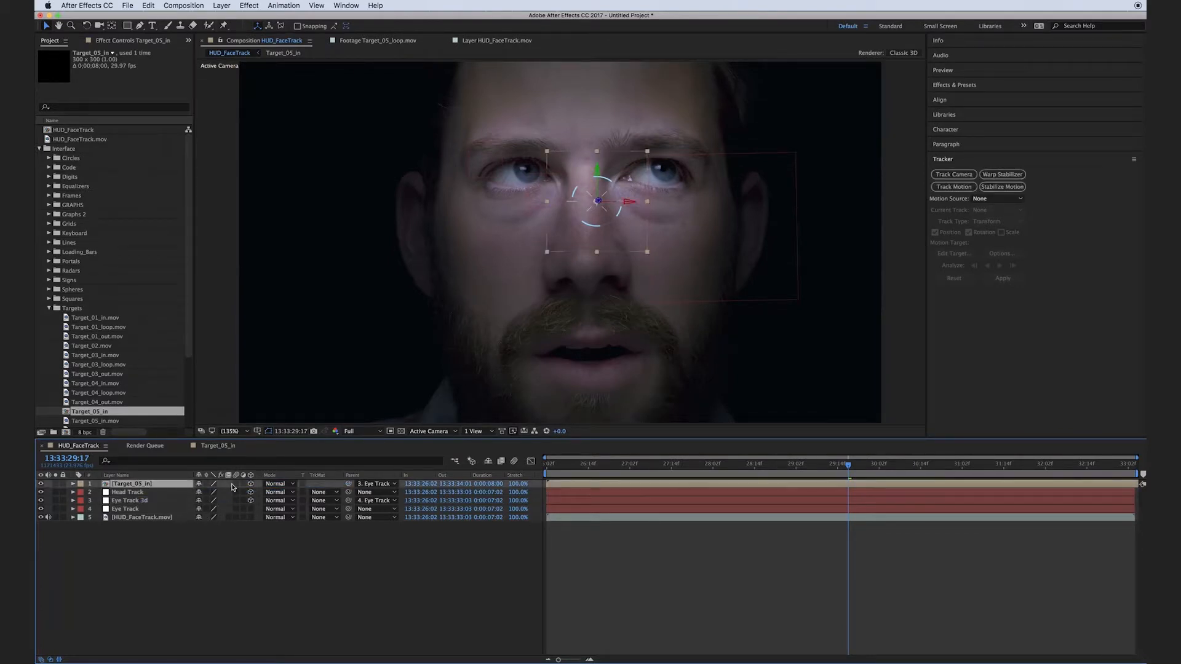
{"action": "key", "text": "p"}
{"action": "left_click_drag", "start_coordinate": [237, 492], "coordinate": [58, 496]}
{"action": "left_click_drag", "start_coordinate": [238, 493], "coordinate": [95, 505]}
{"action": "left_click_drag", "start_coordinate": [236, 493], "coordinate": [139, 497]}
{"action": "left_click_drag", "start_coordinate": [699, 131], "coordinate": [725, 145]}
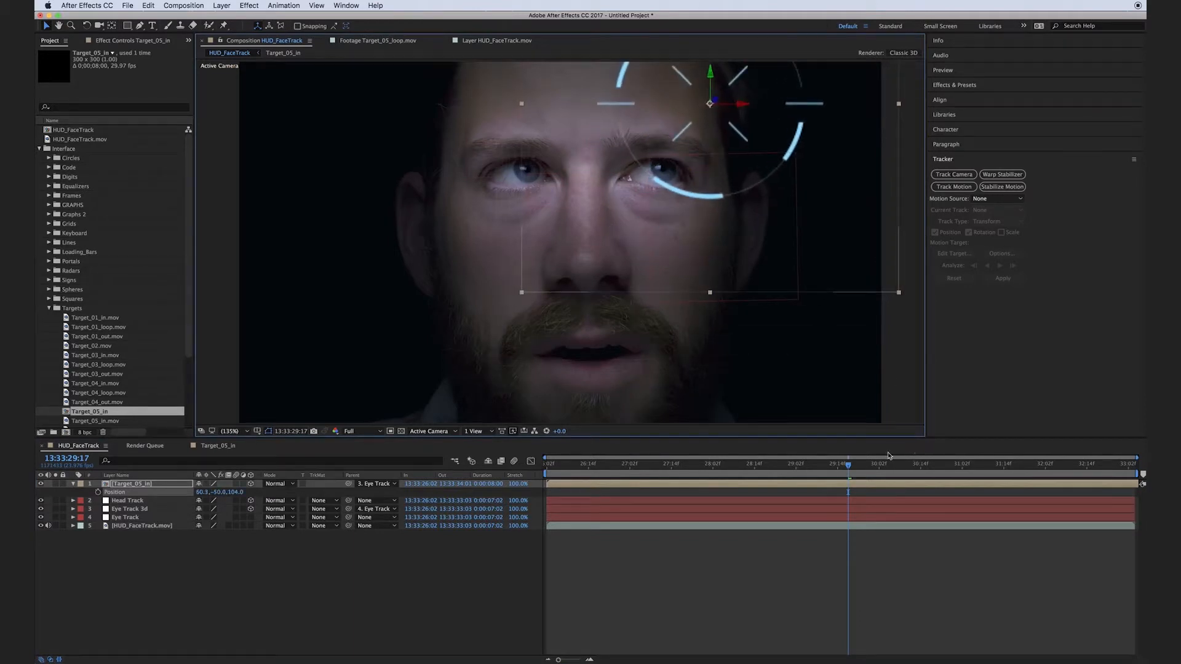
Shift Target_05_in down and outward beside the eye, scale it to 69%, and check it along the timeline.
{"action": "left_click_drag", "start_coordinate": [847, 467], "coordinate": [781, 477]}
{"action": "left_click_drag", "start_coordinate": [733, 164], "coordinate": [762, 204]}
{"action": "left_click_drag", "start_coordinate": [791, 469], "coordinate": [910, 471]}
{"action": "left_click_drag", "start_coordinate": [627, 473], "coordinate": [733, 469]}
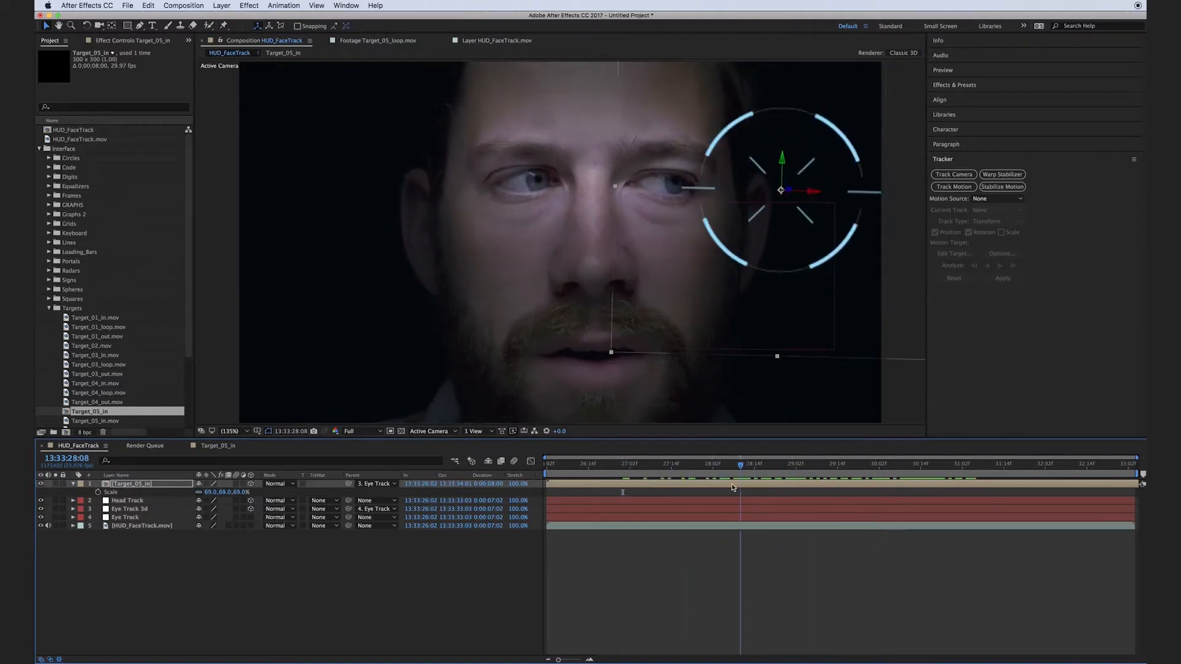
{"action": "left_click", "coordinate": [361, 642]}
Preview the Target_03 clips and combine Target_03_in.mov, Target_03_loop.mov and Target_03_out.mov into a single composition with sequenced layers.
{"action": "scroll", "coordinate": [106, 319], "scroll_direction": "down", "scroll_amount": 5}
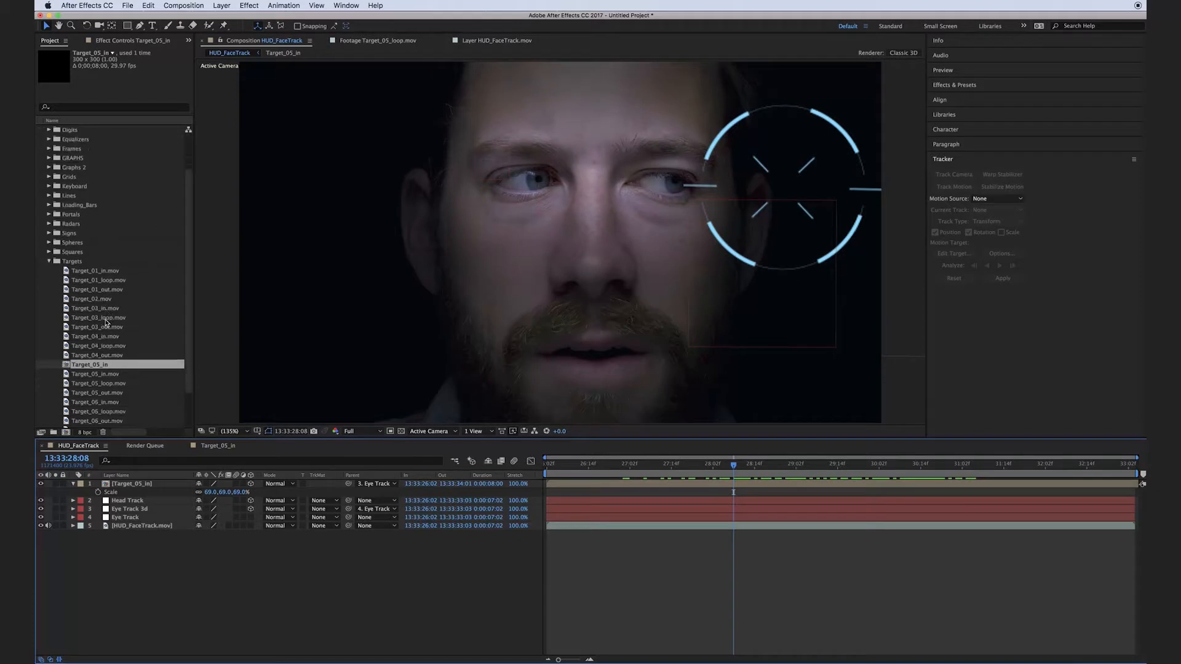
{"action": "double_click", "coordinate": [95, 261]}
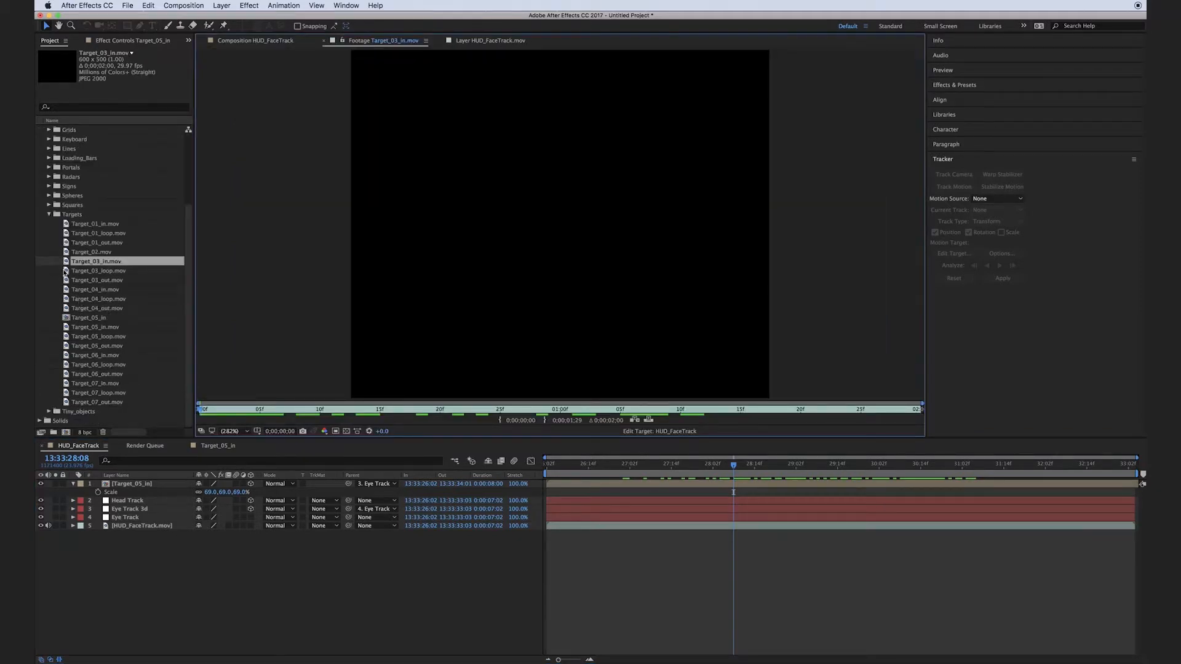
{"action": "double_click", "coordinate": [70, 271]}
{"action": "key", "text": "space"}
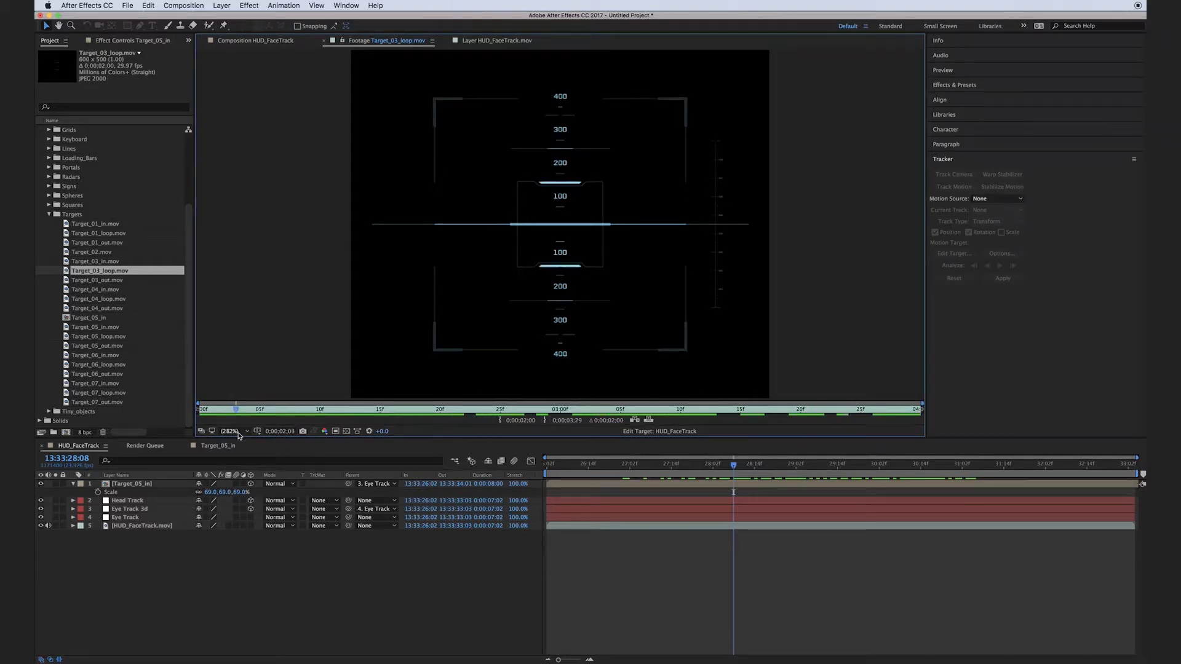
{"action": "left_click", "coordinate": [208, 565]}
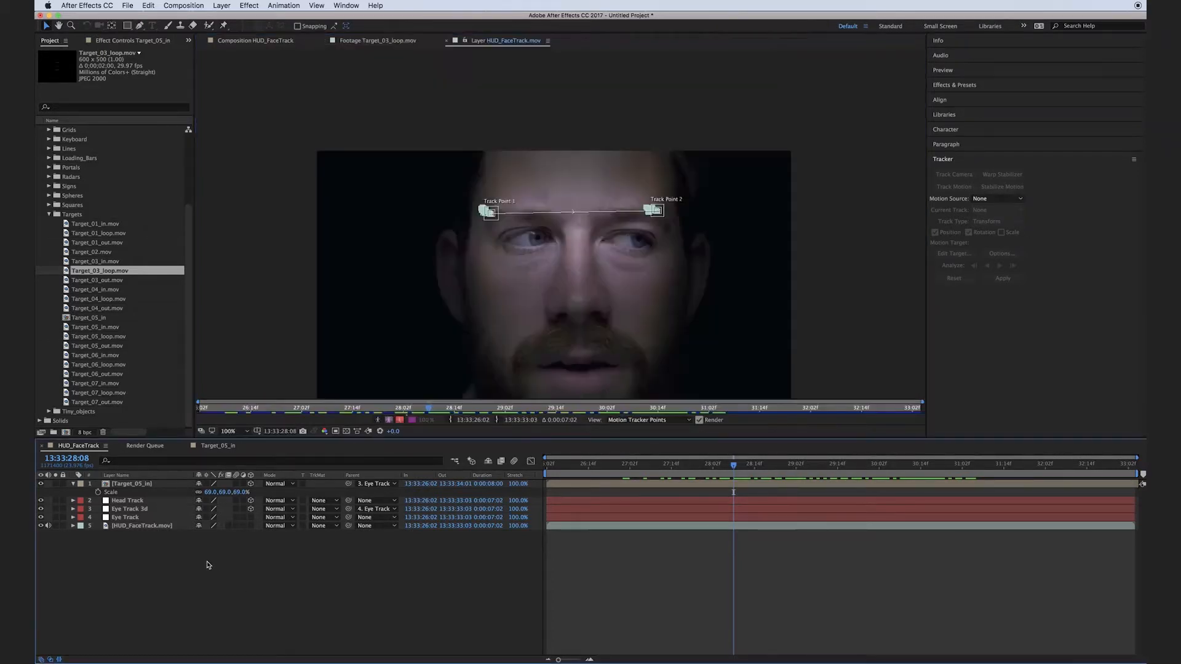
{"action": "left_click", "coordinate": [105, 261]}
{"action": "left_click", "coordinate": [105, 281], "text": "shift"}
{"action": "left_click_drag", "start_coordinate": [103, 267], "coordinate": [66, 433]}
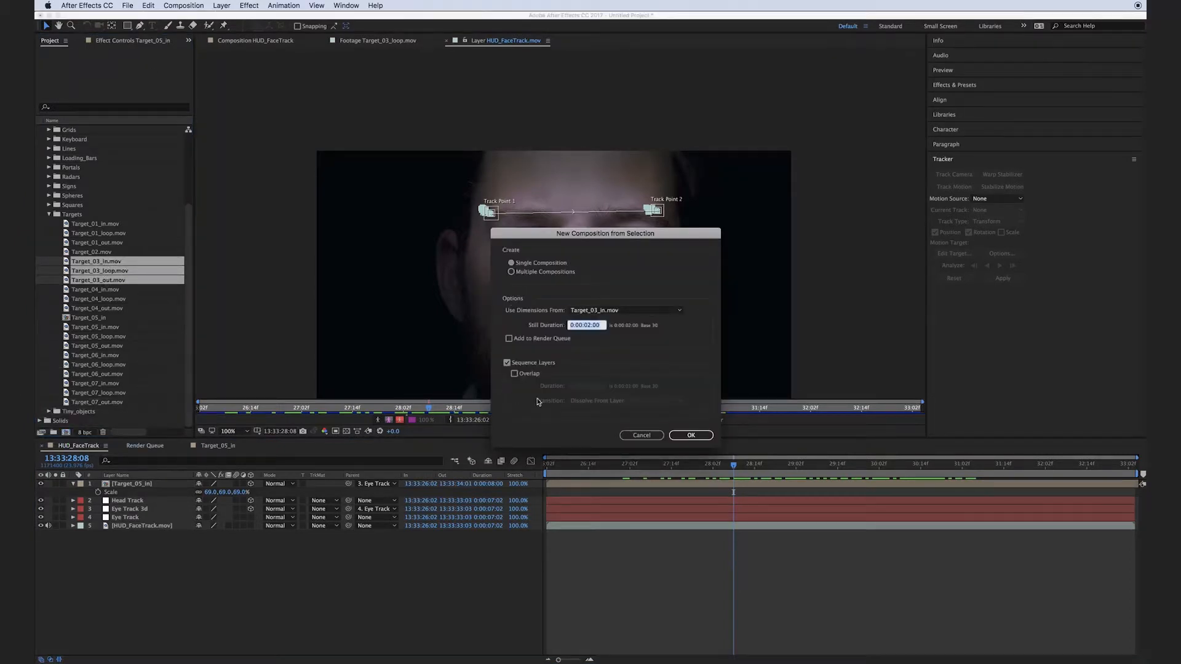
{"action": "left_click", "coordinate": [691, 434]}
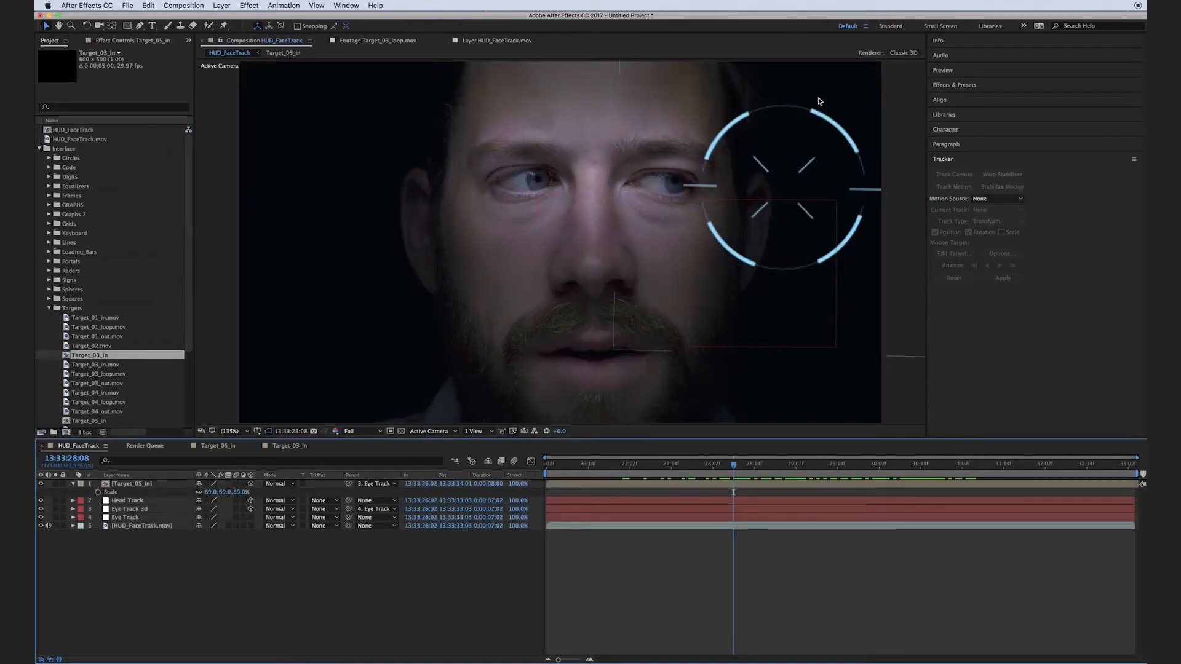
Duplicate the Target_05_in layer in the HUD_FaceTrack composition.
{"action": "left_click", "coordinate": [127, 485]}
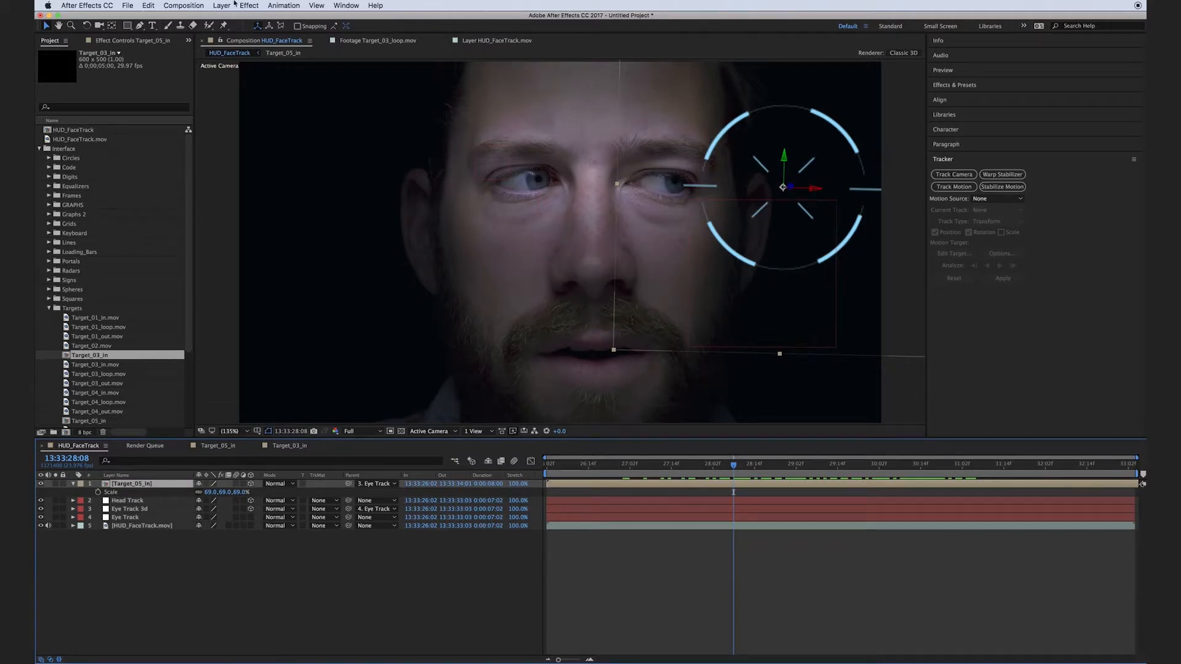
{"action": "left_click", "coordinate": [148, 5]}
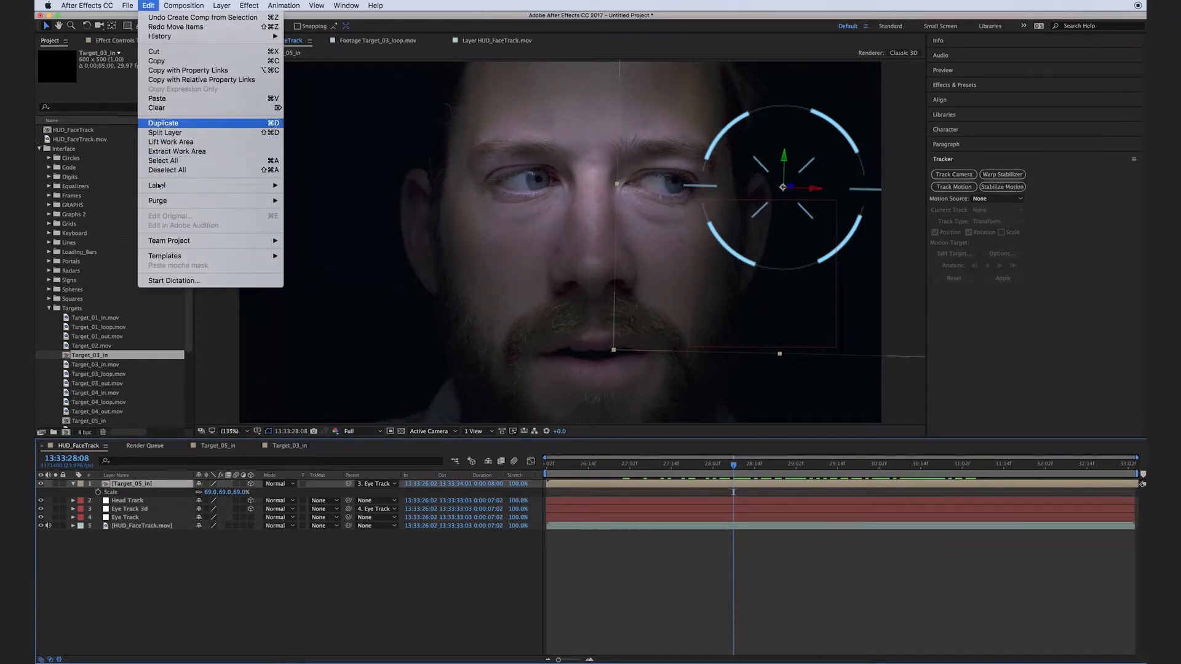
{"action": "left_click", "coordinate": [160, 123]}
{"action": "left_click", "coordinate": [82, 592]}
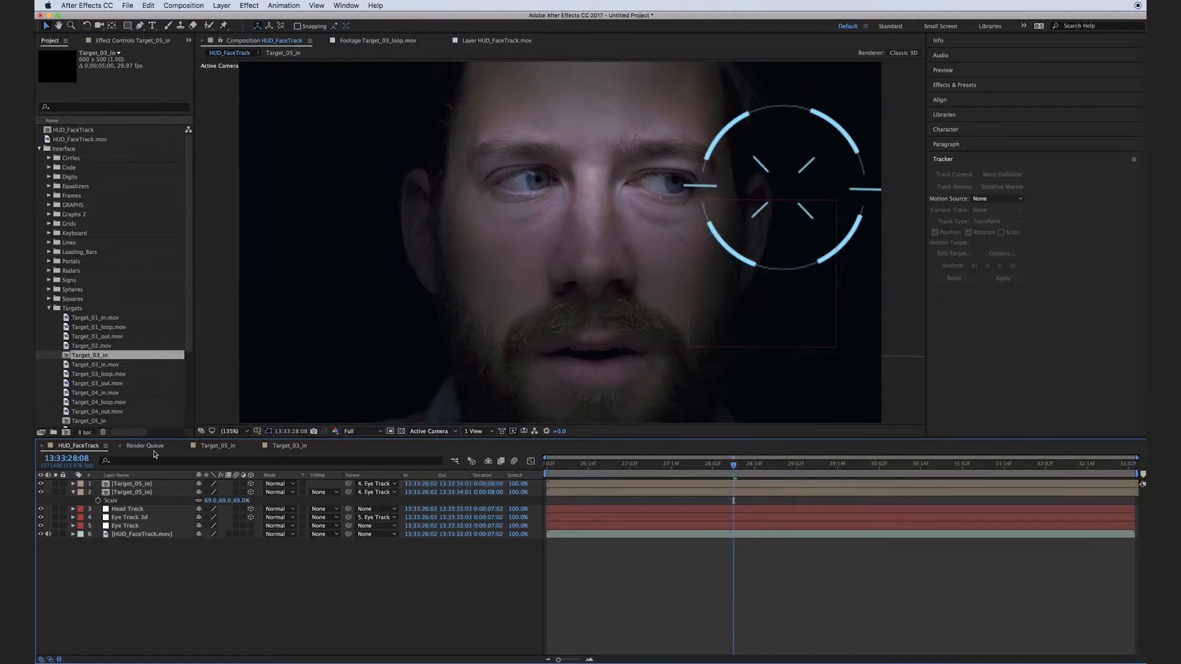
Replace the duplicated Target_05_in layer with the Target_03_in composition and move it across the face, between the eyes.
{"action": "left_click", "coordinate": [148, 486]}
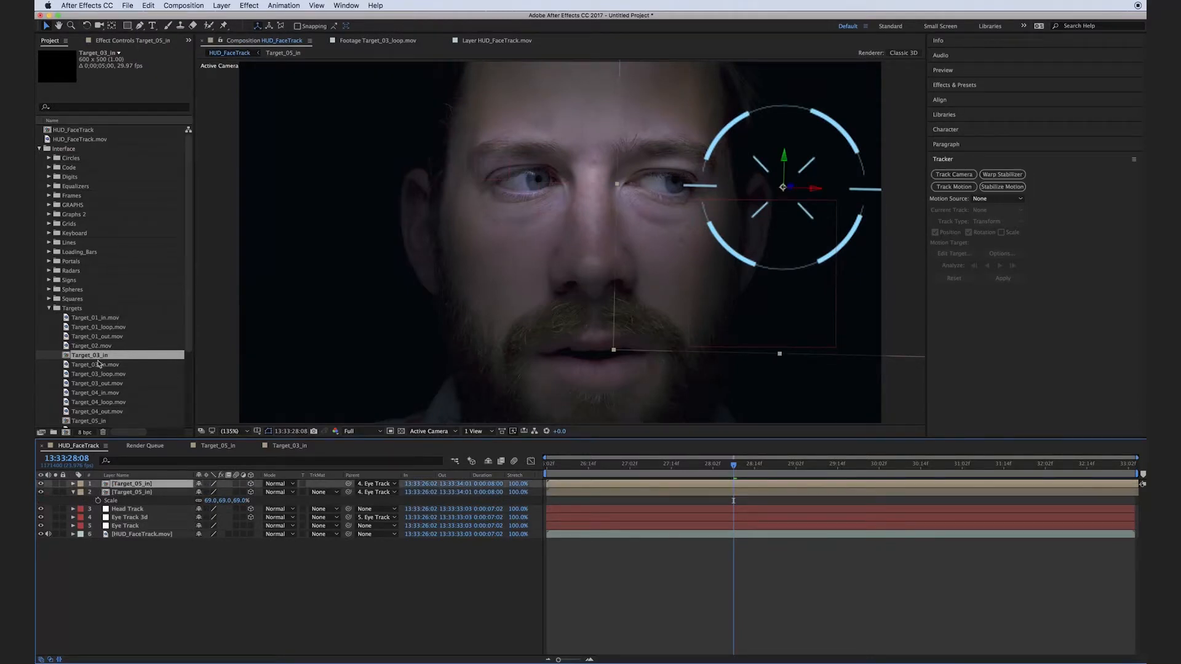
{"action": "left_click_drag", "start_coordinate": [67, 359], "coordinate": [120, 487]}
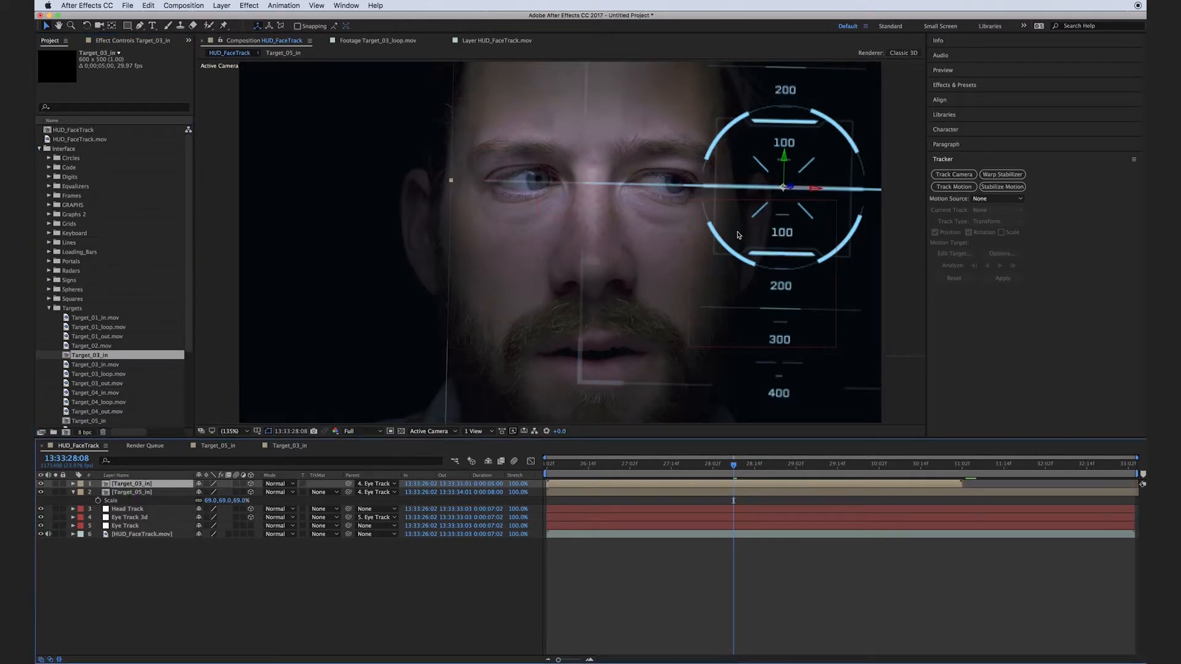
{"action": "left_click_drag", "start_coordinate": [803, 212], "coordinate": [576, 207]}
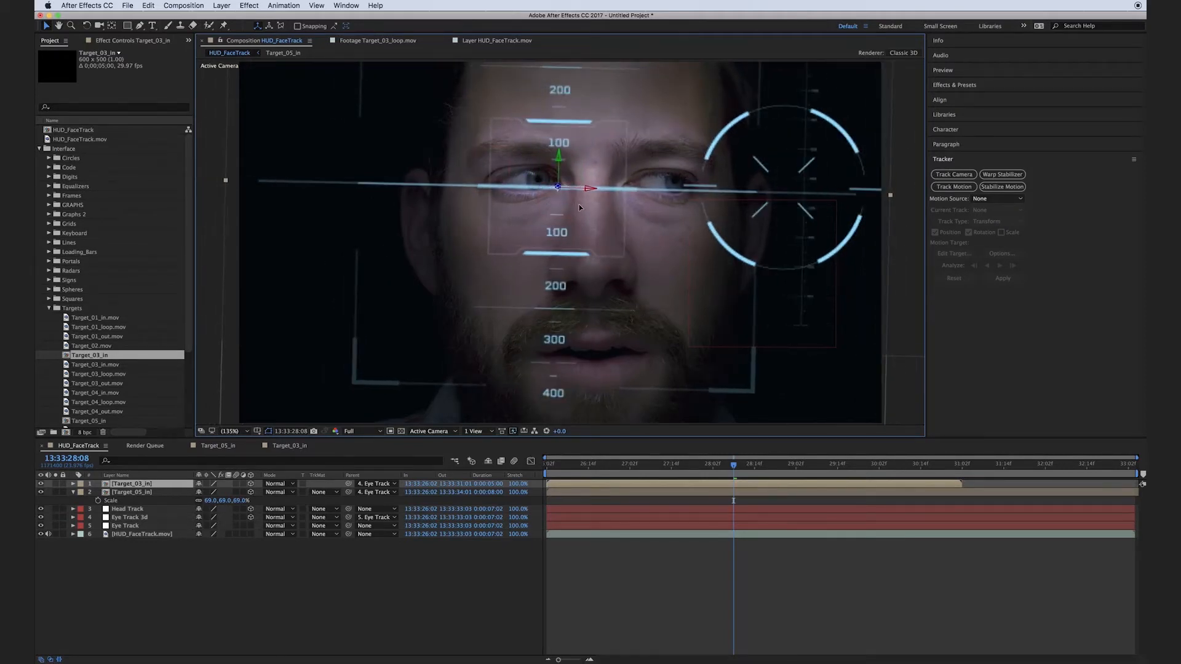
Scale the Target_03_in layer to 28%, position it over the other eye, and check it along the timeline.
{"action": "key", "text": "s"}
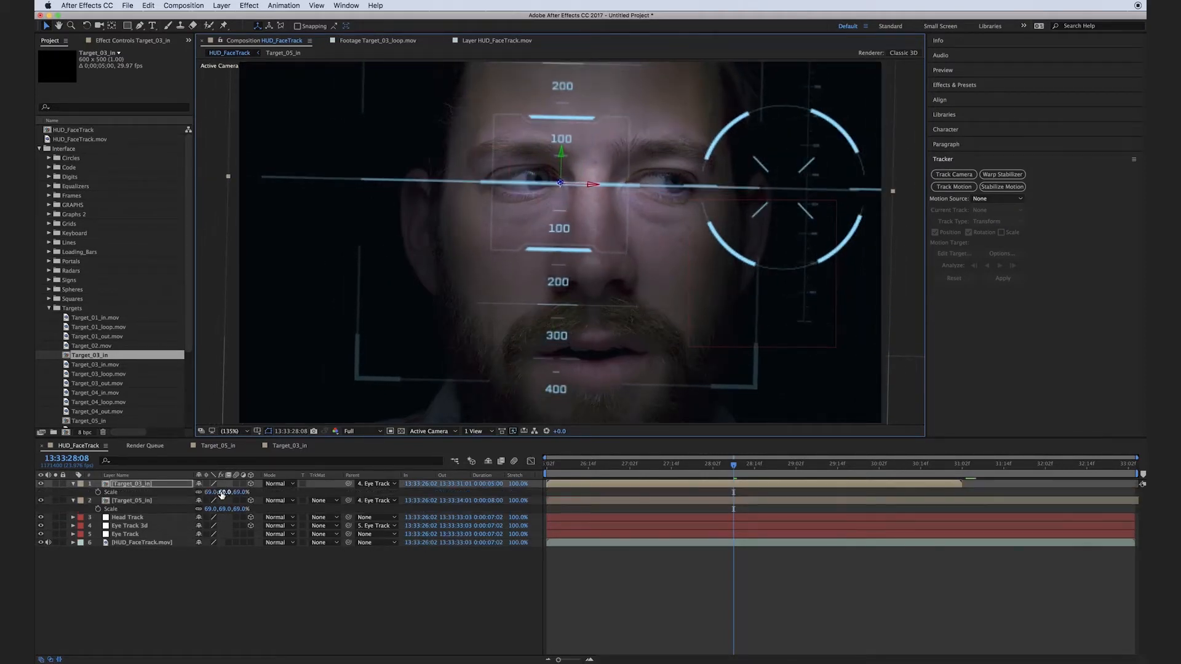
{"action": "left_click_drag", "start_coordinate": [224, 495], "coordinate": [208, 492]}
{"action": "left_click_drag", "start_coordinate": [515, 267], "coordinate": [540, 266]}
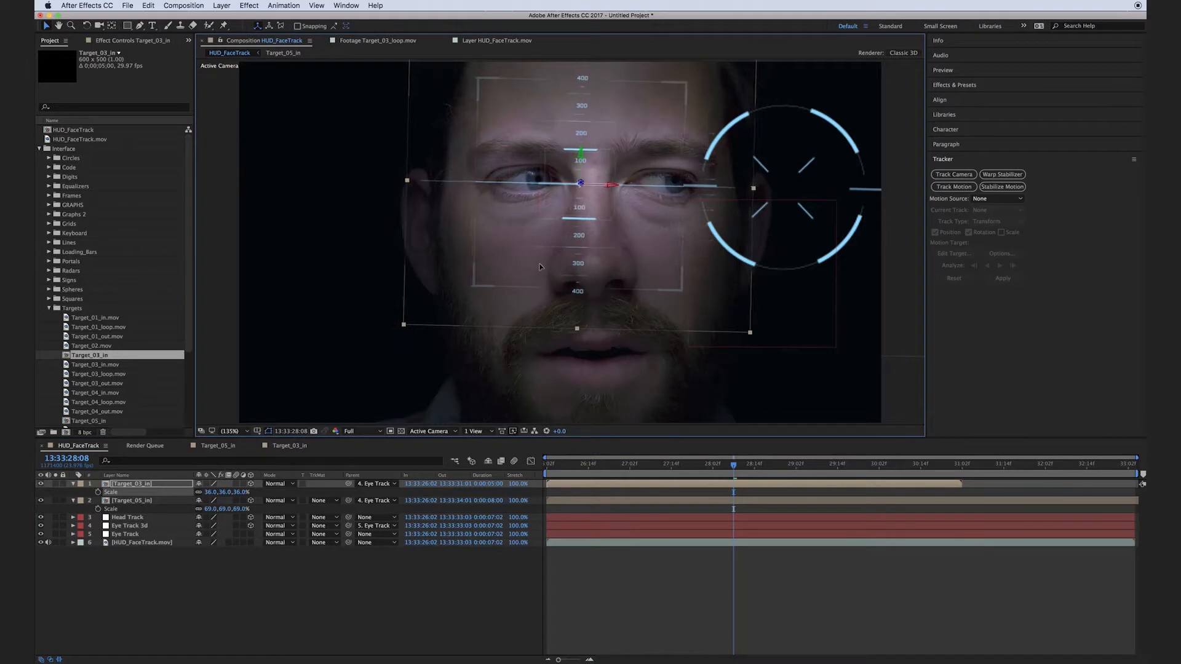
{"action": "left_click", "coordinate": [470, 592]}
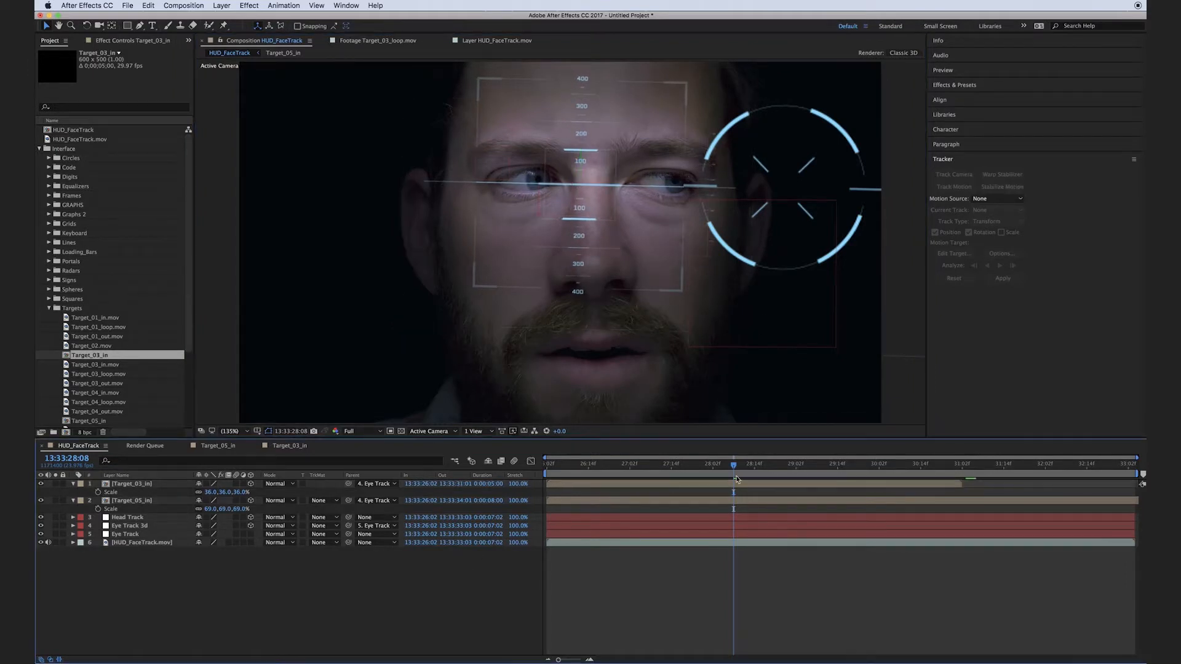
{"action": "left_click_drag", "start_coordinate": [747, 466], "coordinate": [781, 470]}
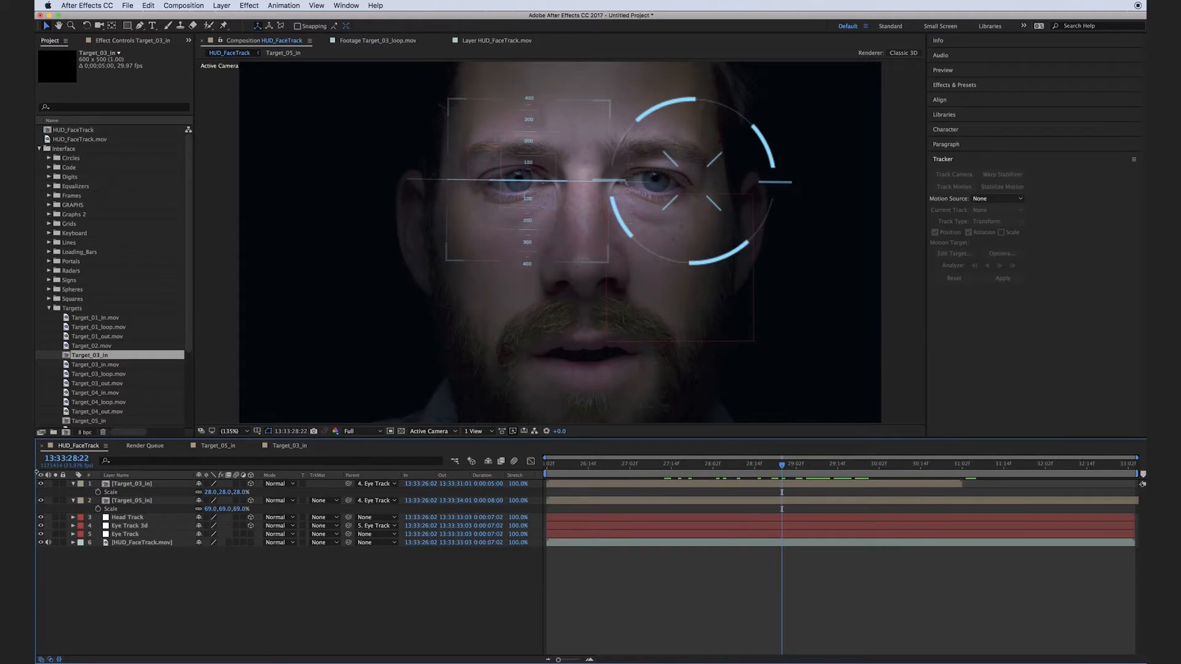
{"action": "left_click", "coordinate": [141, 485]}
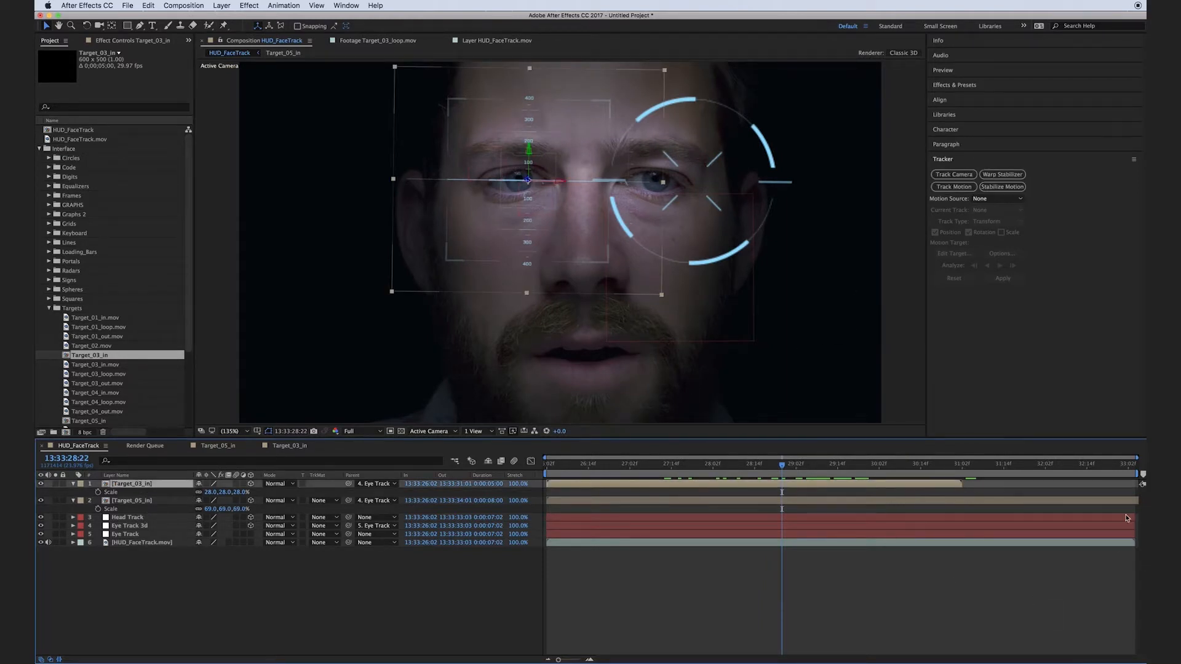
{"action": "left_click", "coordinate": [489, 615]}
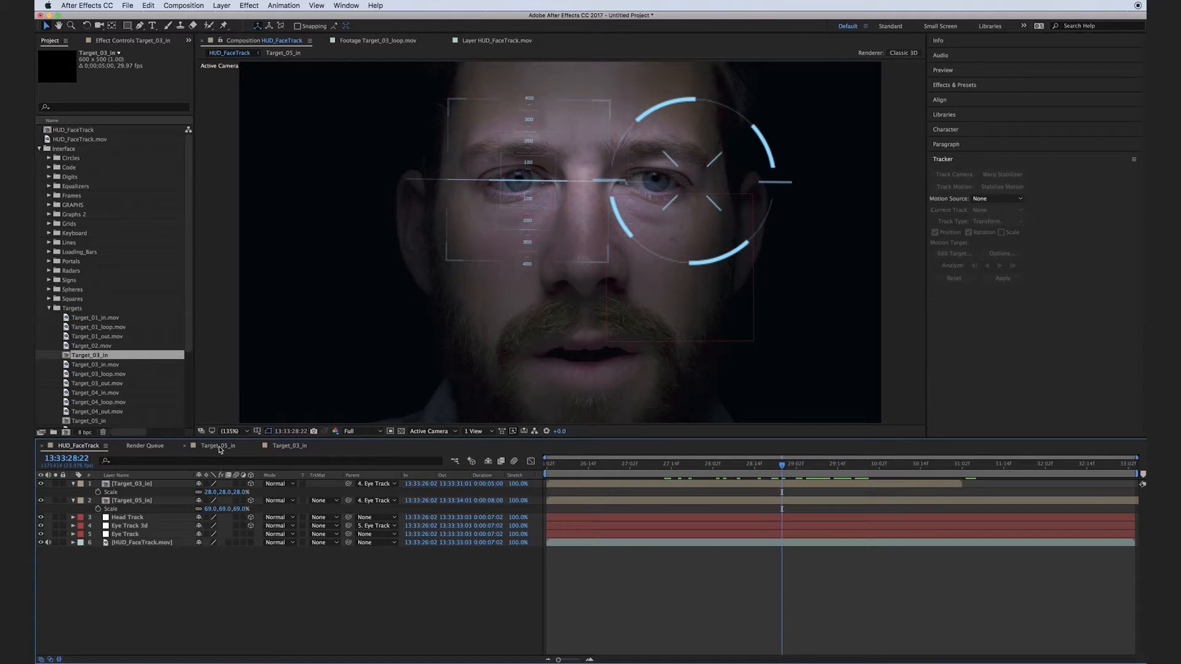
Set the duration of the Target_03_in composition to 0;00;10;00.
{"action": "left_click", "coordinate": [290, 446]}
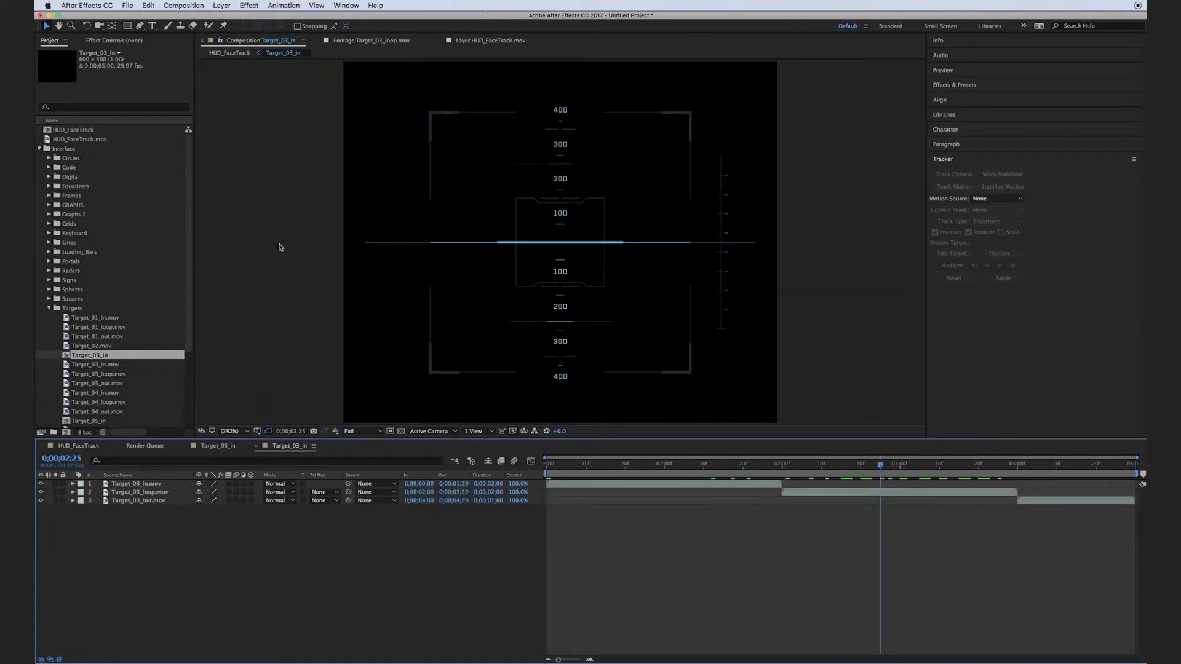
{"action": "left_click", "coordinate": [184, 5]}
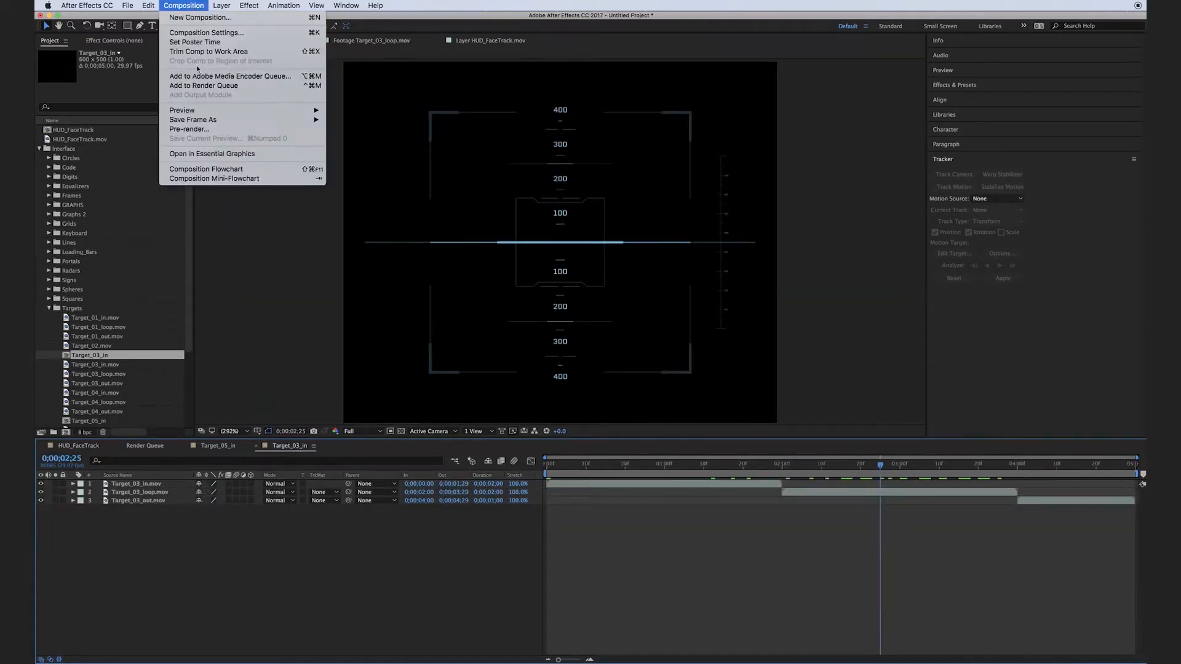
{"action": "left_click", "coordinate": [188, 34]}
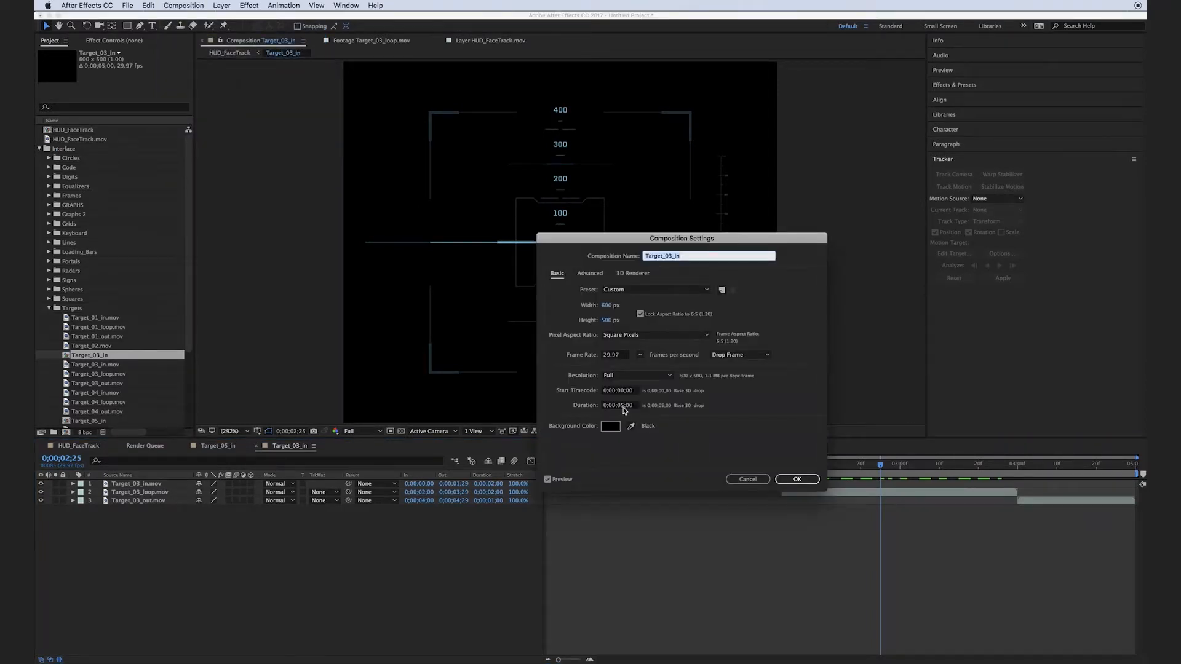
{"action": "left_click", "coordinate": [618, 405]}
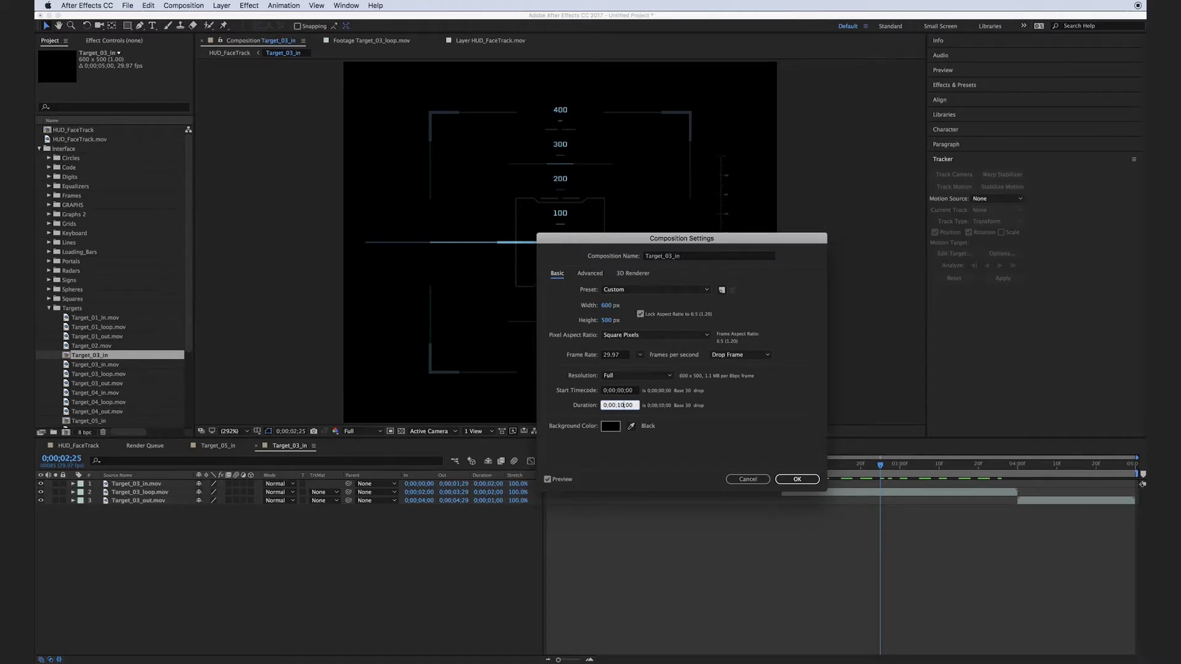
{"action": "type", "text": "0;00;10;00"}
{"action": "key", "text": "Return"}
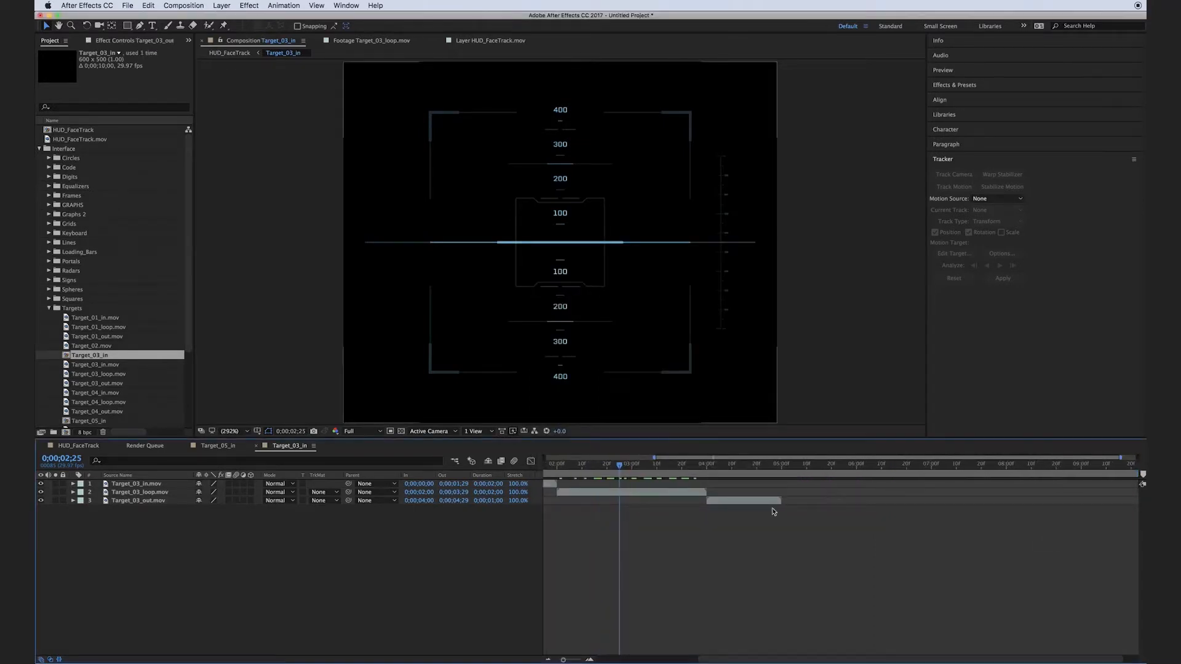
Duplicate the Target_03_loop.mov layer twice in the Target_03_in composition.
{"action": "left_click", "coordinate": [118, 493]}
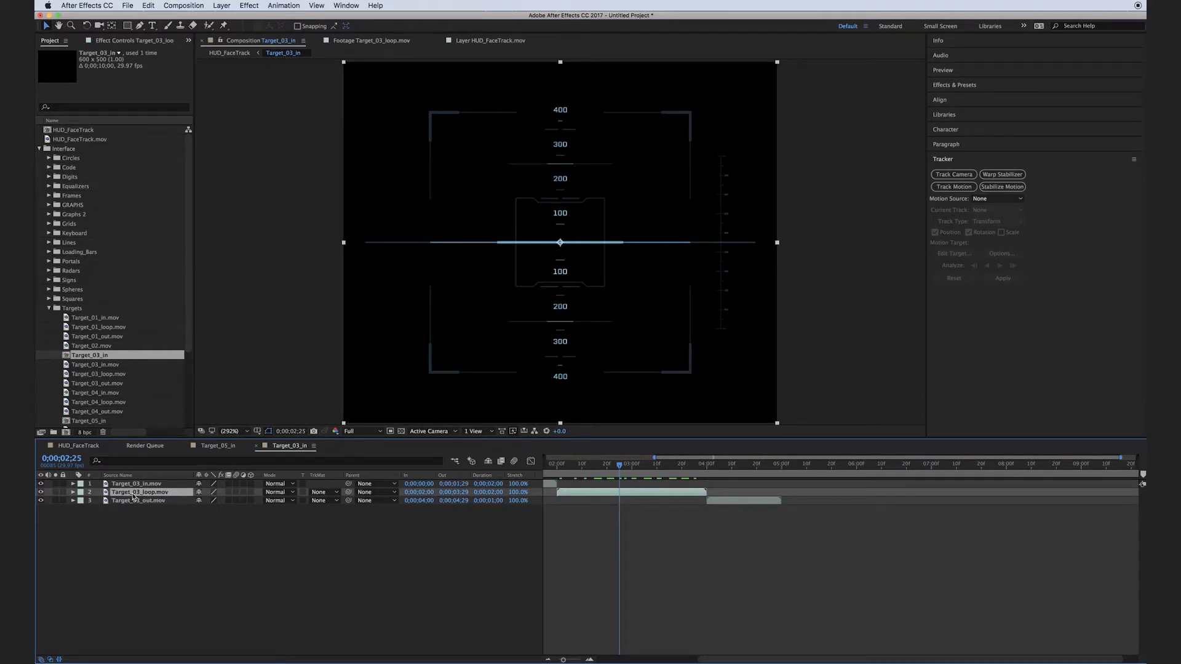
{"action": "key", "text": "super+d"}
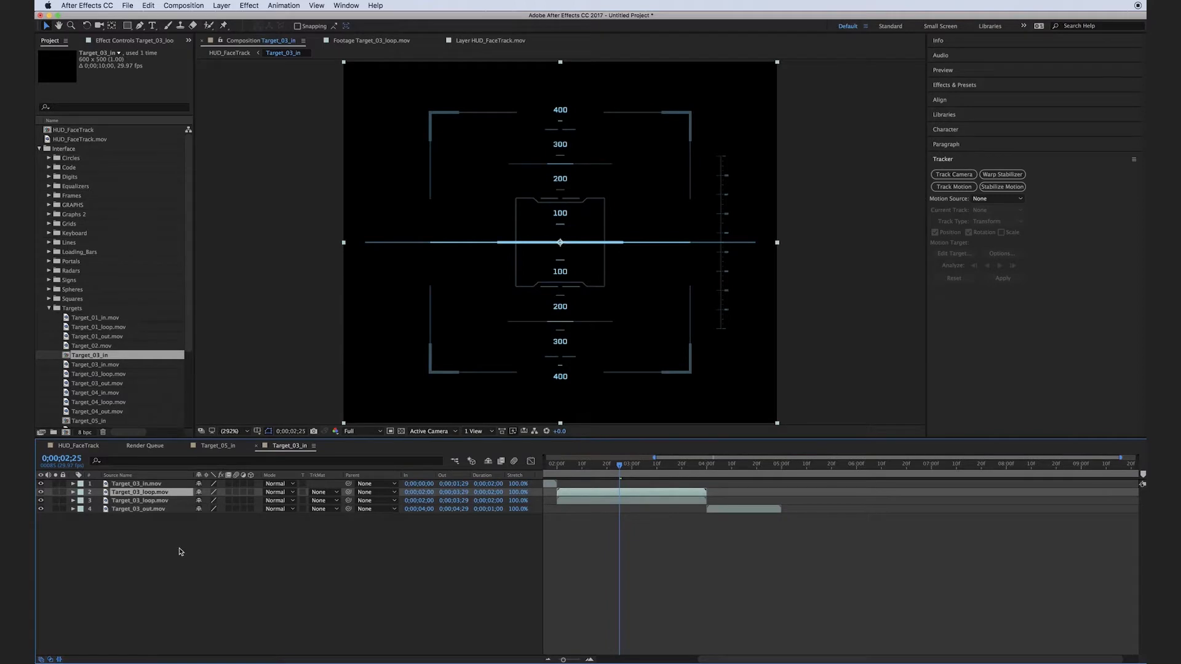
{"action": "key", "text": "super+d"}
Offset the two loop copies to start at 4 and 6 seconds, place Target_03_out.mov at 8 seconds, and check the sequence.
{"action": "left_click", "coordinate": [140, 501]}
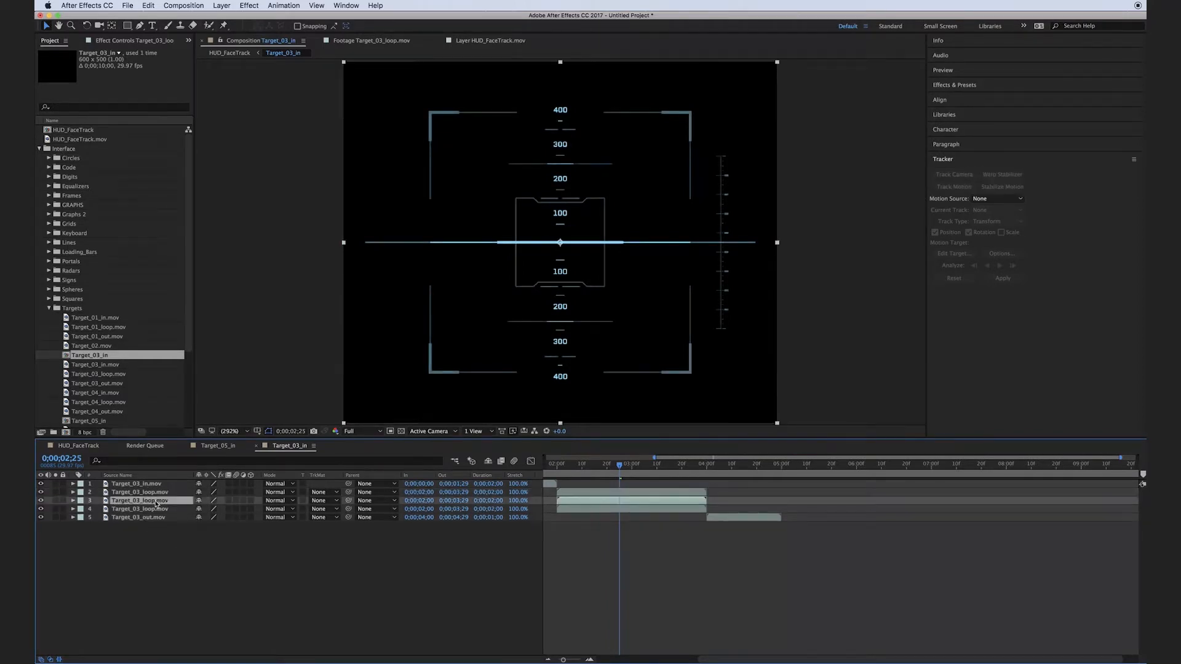
{"action": "left_click", "coordinate": [152, 509], "text": "shift"}
{"action": "left_click_drag", "start_coordinate": [581, 504], "coordinate": [731, 506]}
{"action": "left_click_drag", "start_coordinate": [703, 466], "coordinate": [708, 466]}
{"action": "left_click_drag", "start_coordinate": [563, 660], "coordinate": [568, 661]}
{"action": "left_click_drag", "start_coordinate": [676, 659], "coordinate": [870, 590]}
{"action": "left_click", "coordinate": [740, 553]}
{"action": "left_click_drag", "start_coordinate": [706, 511], "coordinate": [912, 512]}
{"action": "left_click_drag", "start_coordinate": [636, 517], "coordinate": [1019, 520]}
{"action": "left_click", "coordinate": [932, 467]}
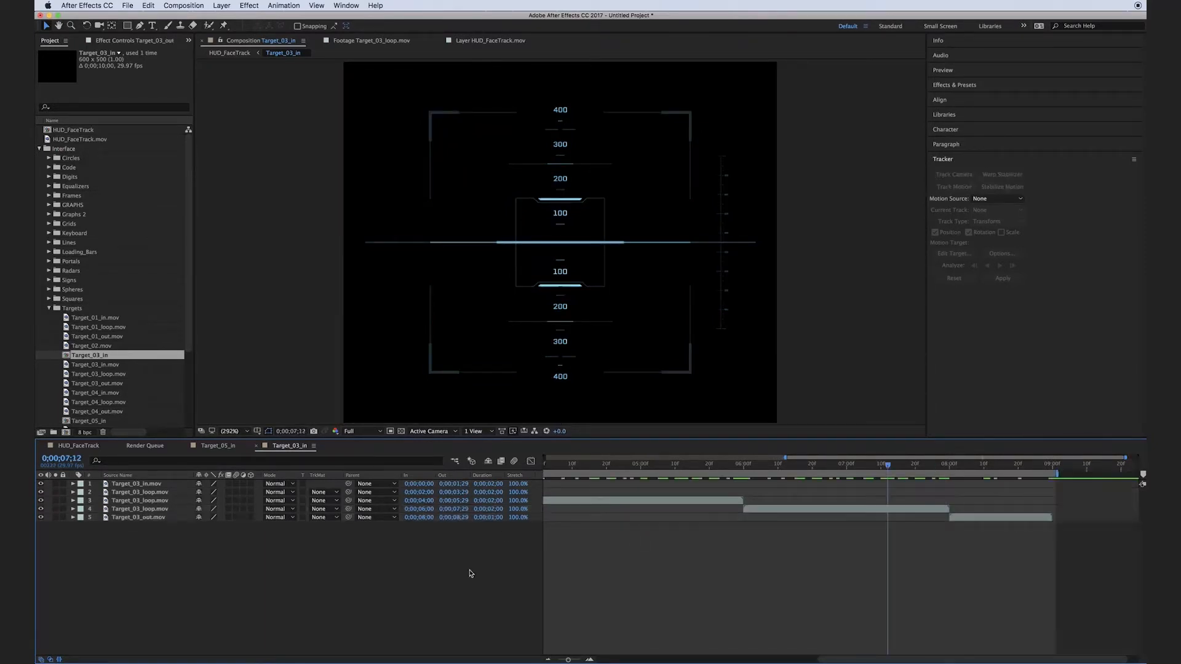
{"action": "mouse_move", "coordinate": [888, 466]}
{"action": "left_mouse_down"}
{"action": "mouse_move", "coordinate": [593, 467]}
{"action": "mouse_move", "coordinate": [873, 468]}
{"action": "left_mouse_up"}
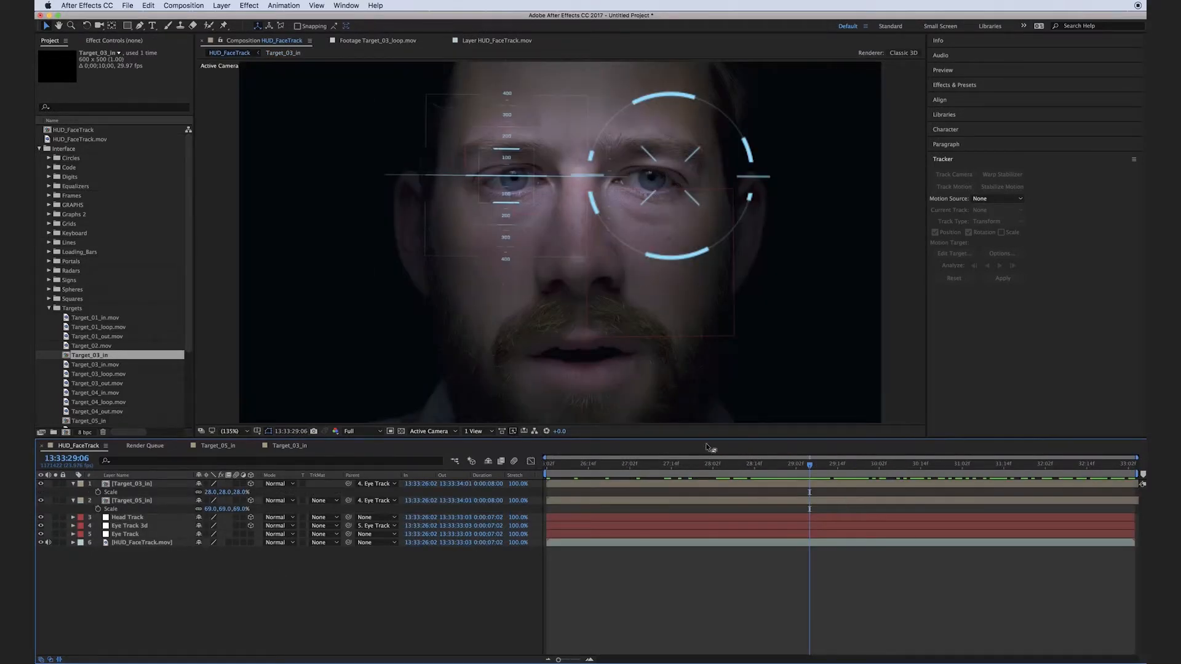
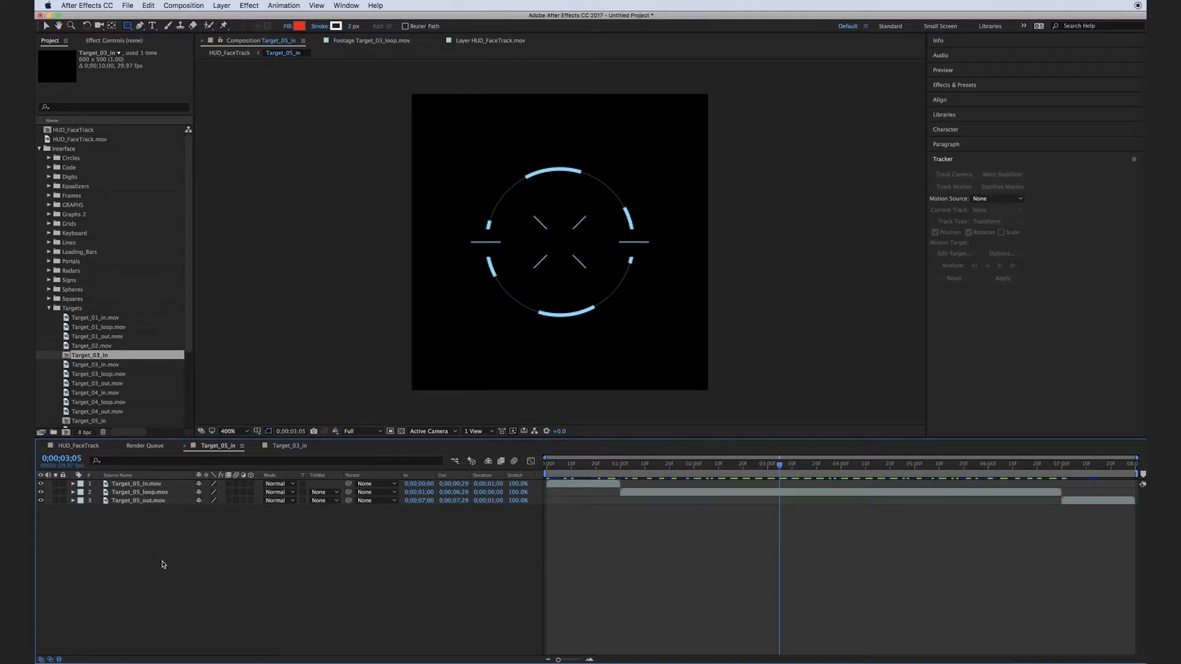
Add an adjustment layer to the Target_05_in composition with an inverted rectangular mask around the four central crosshair marks.
{"action": "right_click", "coordinate": [162, 564]}
{"action": "mouse_move", "coordinate": [184, 569]}
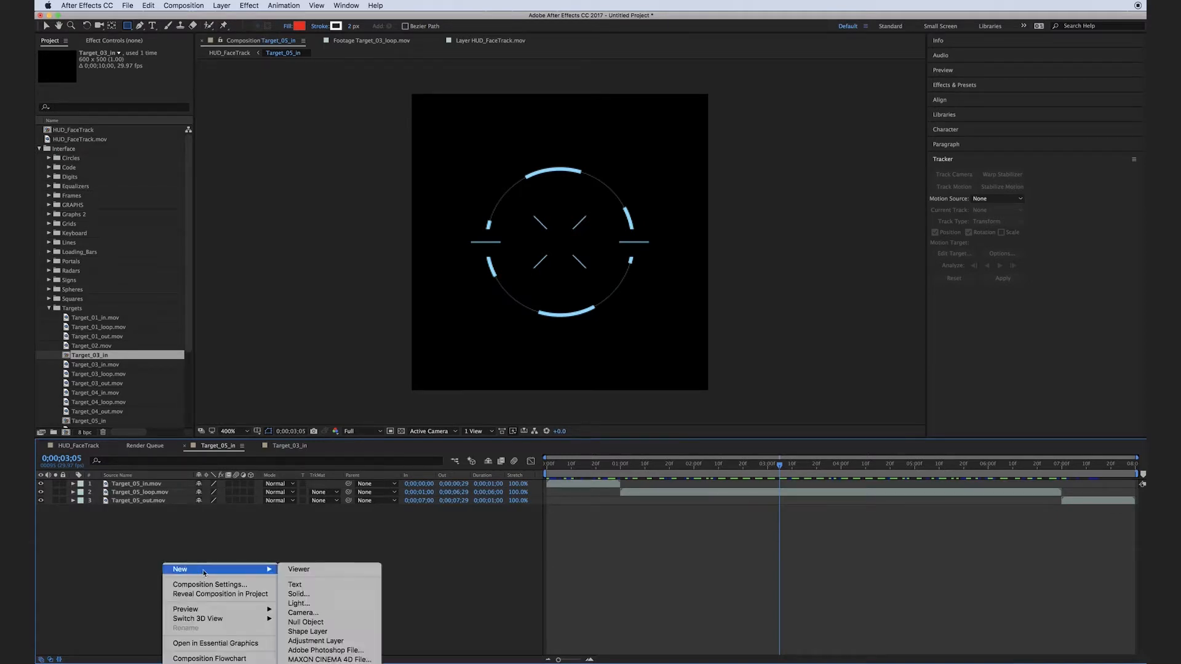
{"action": "left_click", "coordinate": [309, 641]}
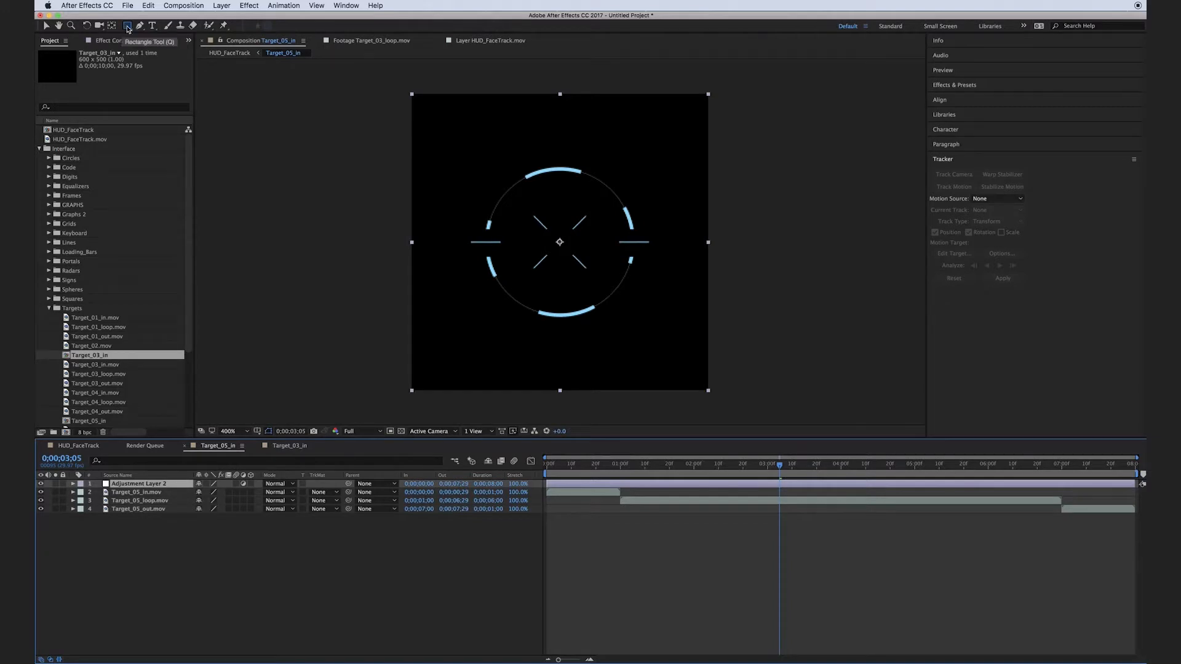
{"action": "left_click_drag", "start_coordinate": [521, 201], "coordinate": [600, 280]}
{"action": "left_click", "coordinate": [311, 610]}
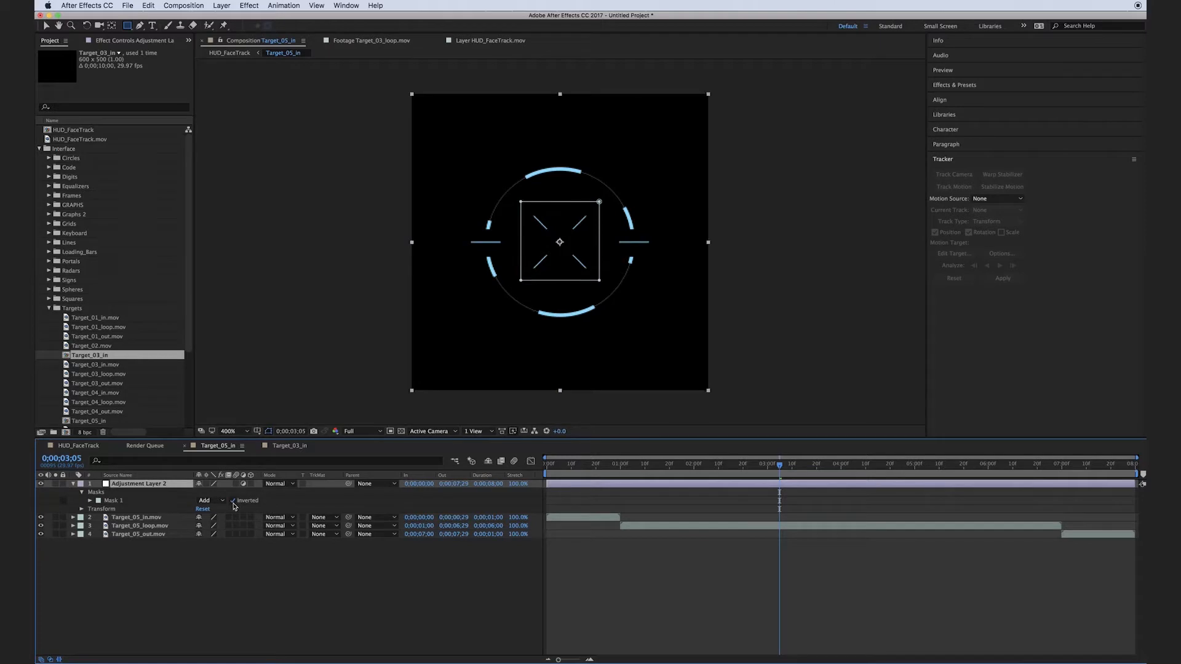
Apply a Fill effect to the adjustment layer and set its color to yellow.
{"action": "left_click", "coordinate": [251, 6]}
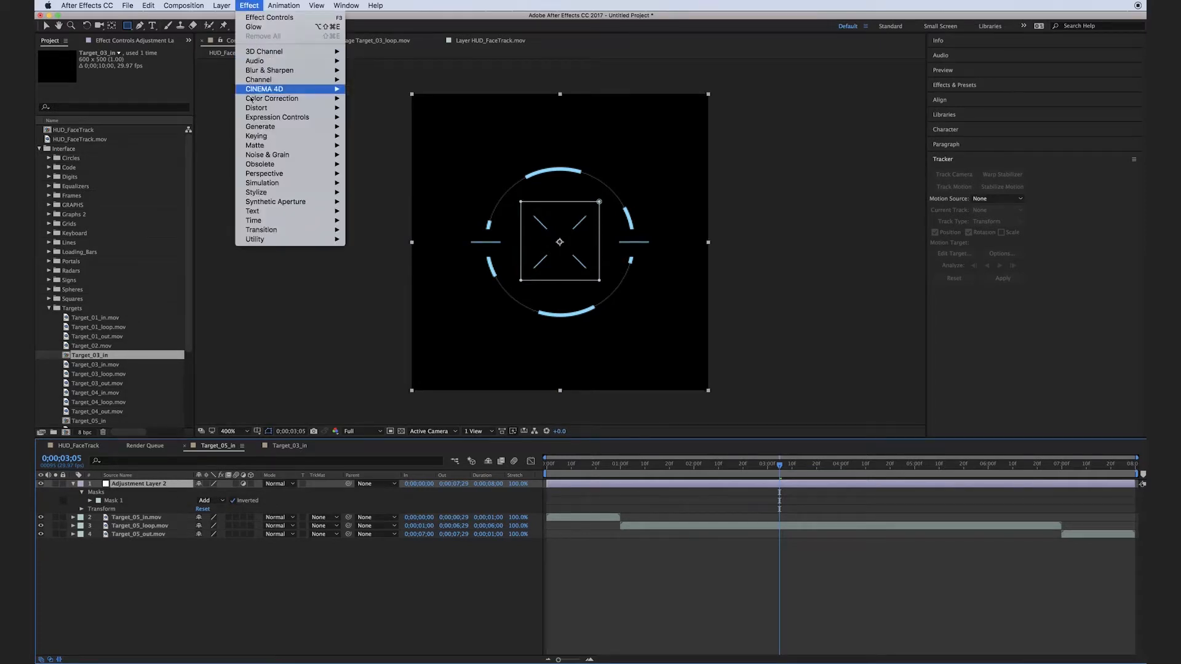
{"action": "mouse_move", "coordinate": [289, 126]}
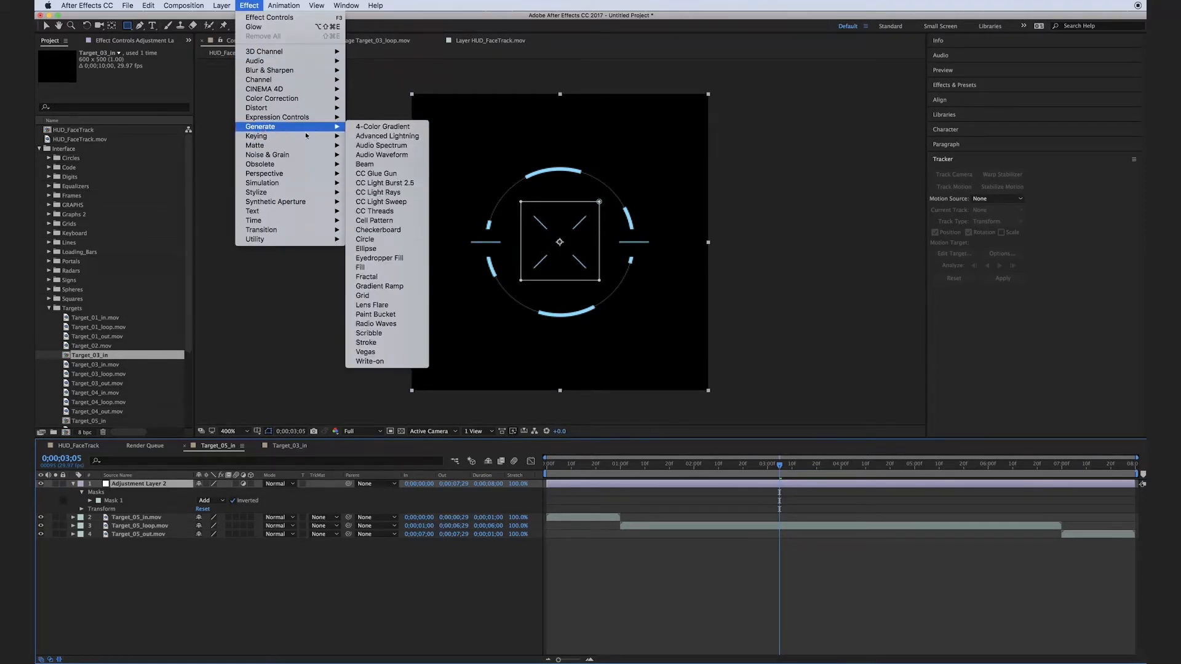
{"action": "left_click", "coordinate": [367, 267]}
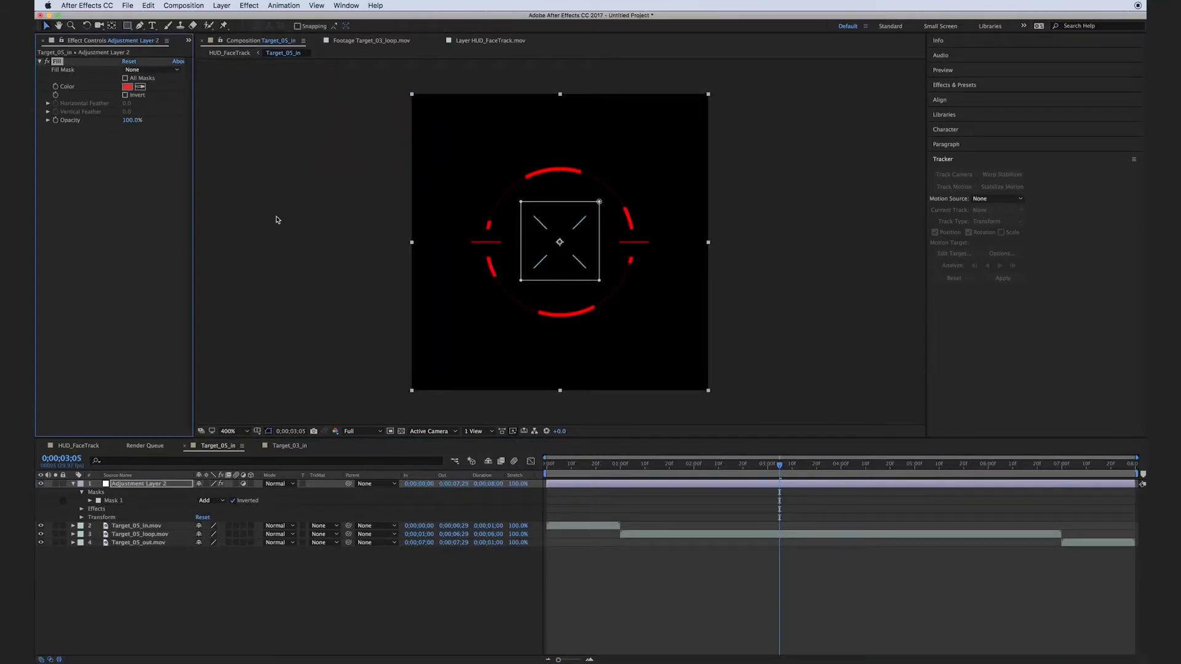
{"action": "left_click", "coordinate": [126, 88]}
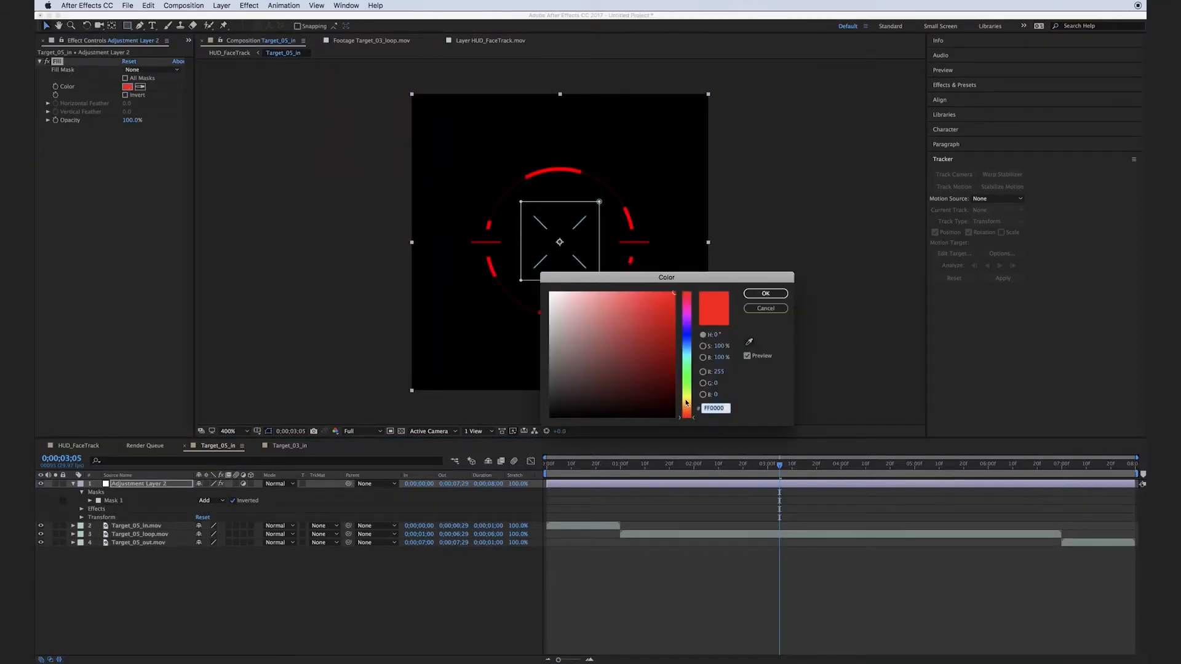
{"action": "left_click", "coordinate": [687, 402]}
{"action": "left_click", "coordinate": [765, 293]}
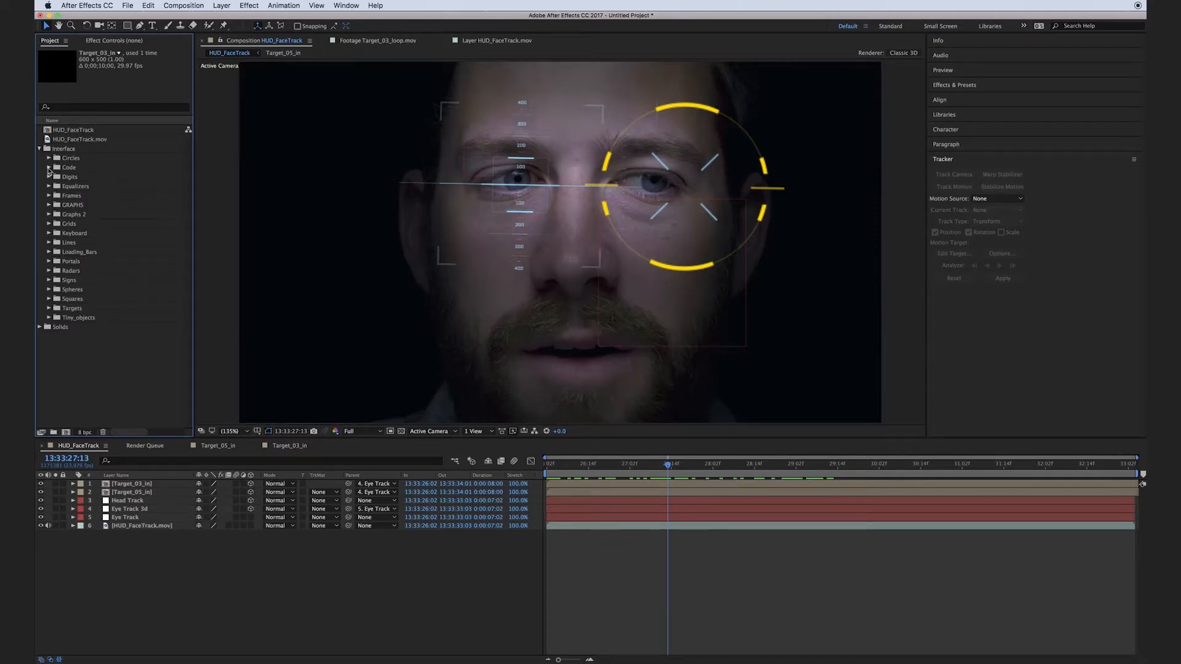
Place Code_01.mov beside the face in the HUD_FaceTrack composition, make it a 3D layer and parent it to Head Track.
{"action": "left_click", "coordinate": [49, 168]}
{"action": "left_click_drag", "start_coordinate": [79, 181], "coordinate": [352, 127]}
{"action": "left_click", "coordinate": [250, 484]}
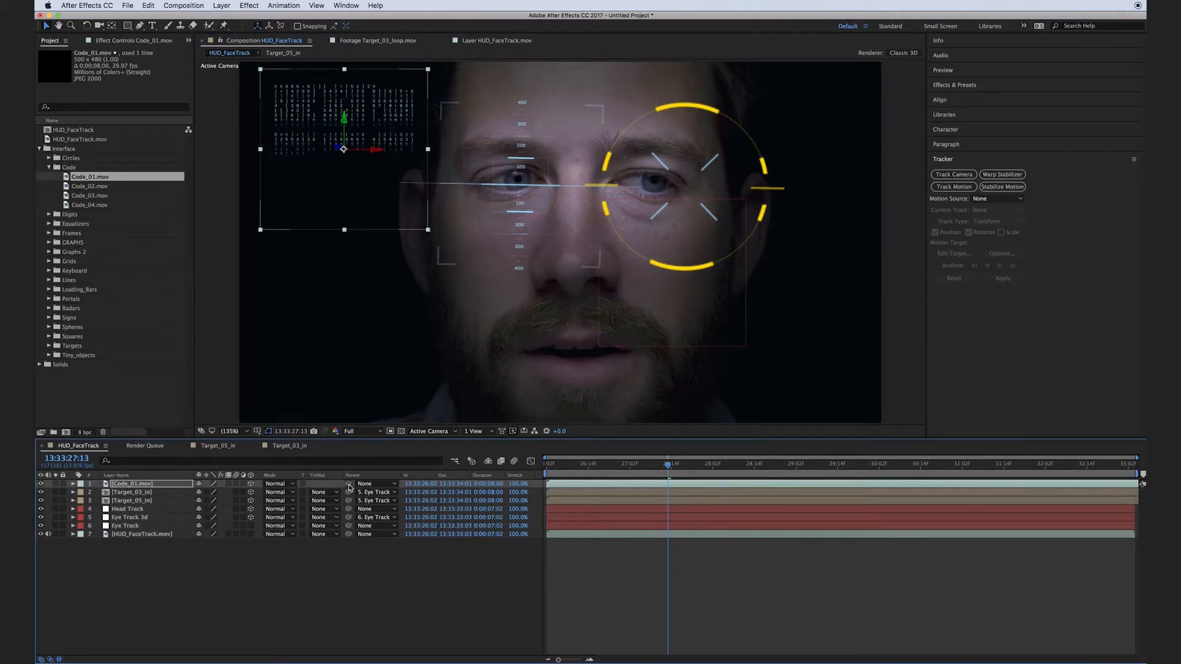
{"action": "left_click_drag", "start_coordinate": [349, 485], "coordinate": [148, 509]}
{"action": "left_click", "coordinate": [147, 580]}
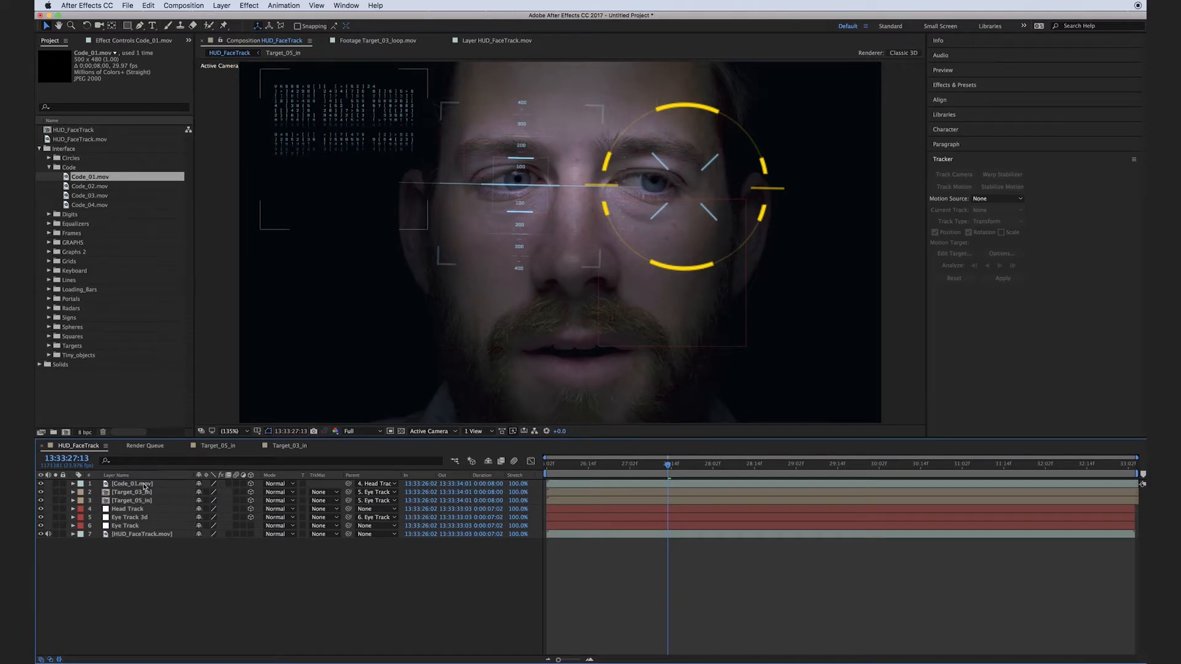
Set the Code_01.mov layer's orientation to 343°, 17°, 359.9° and move it toward the upper-left corner of the frame.
{"action": "left_click", "coordinate": [145, 485]}
{"action": "key", "text": "r"}
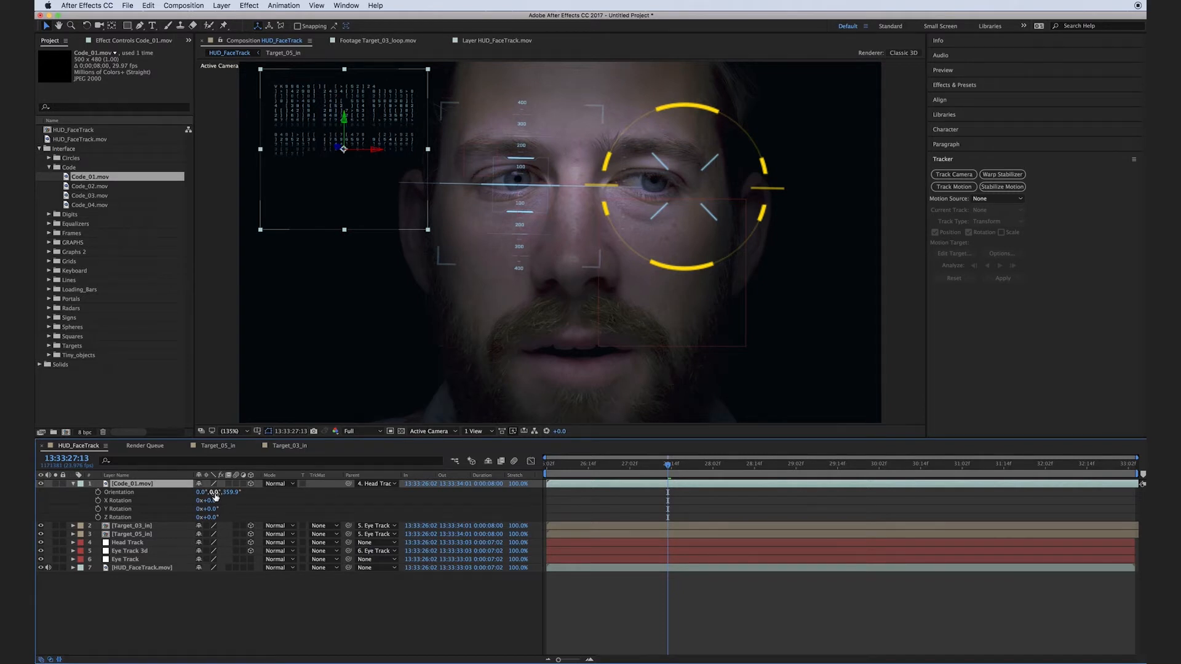
{"action": "mouse_move", "coordinate": [213, 493]}
{"action": "left_mouse_down"}
{"action": "mouse_move", "coordinate": [225, 493]}
{"action": "mouse_move", "coordinate": [190, 492]}
{"action": "left_mouse_up"}
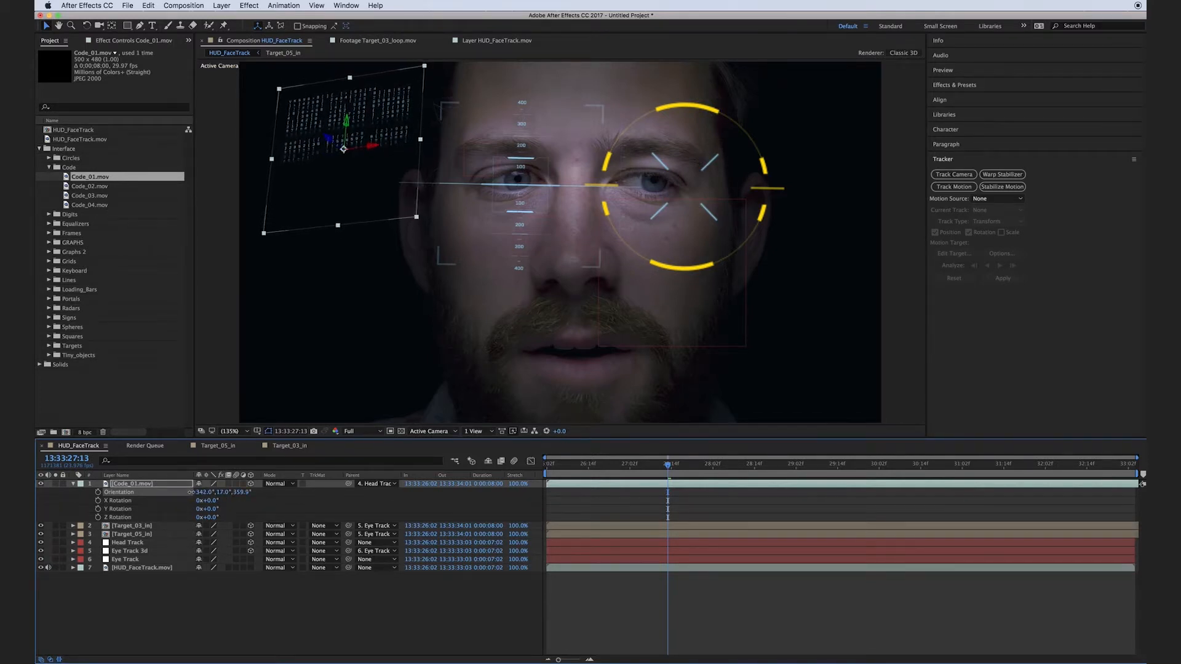
{"action": "left_click_drag", "start_coordinate": [274, 163], "coordinate": [224, 127]}
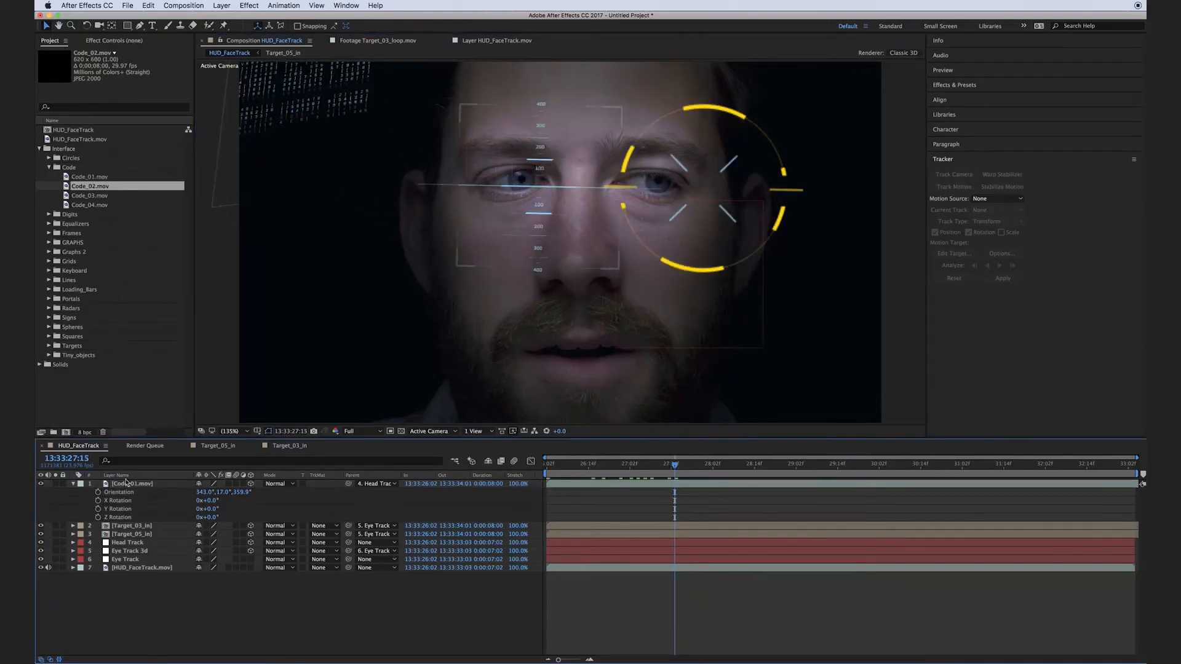
Duplicate the Code_01.mov layer and replace the copy's source with Code_02.mov.
{"action": "left_click", "coordinate": [126, 484]}
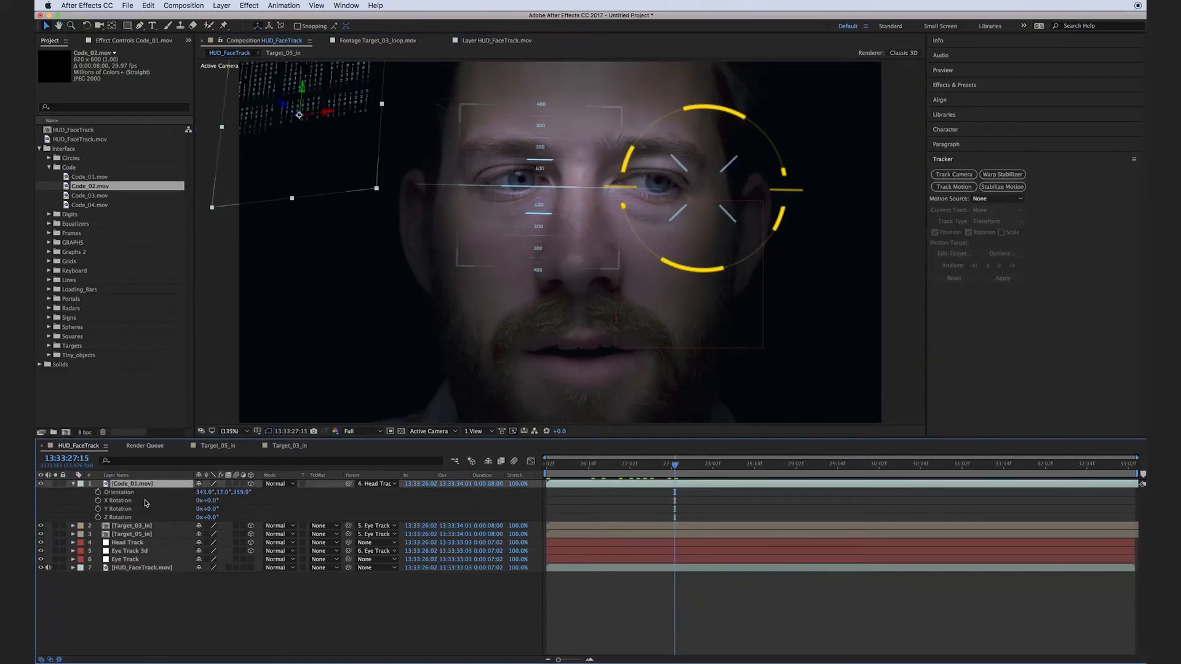
{"action": "key", "text": "super+d"}
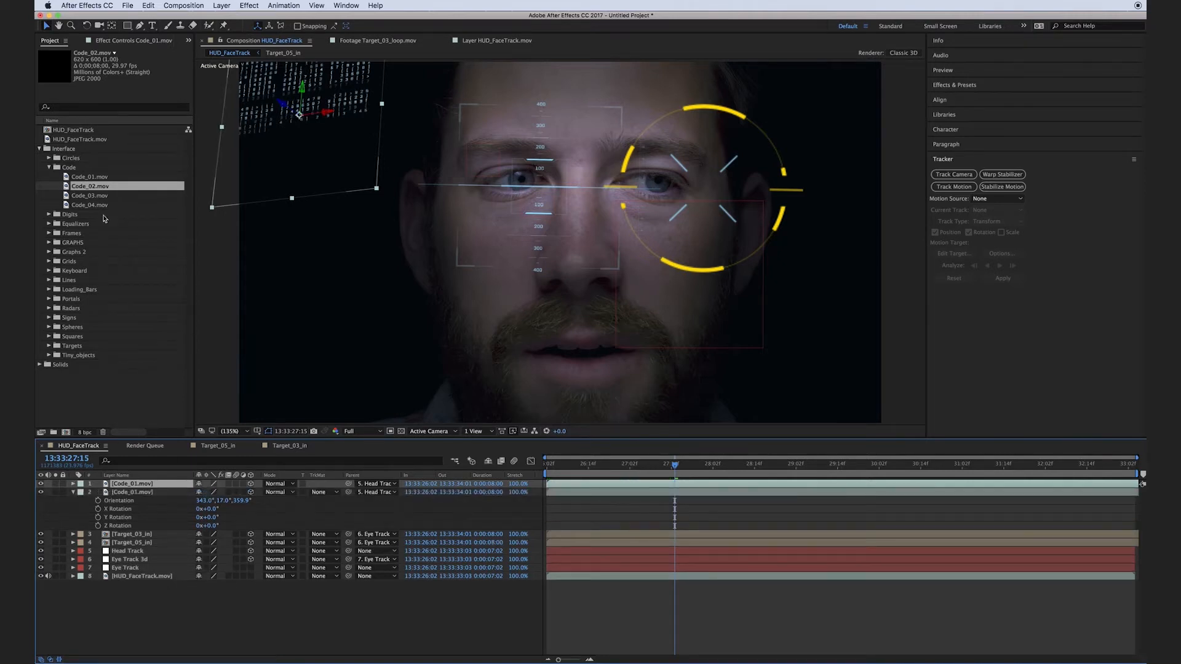
{"action": "left_click_drag", "start_coordinate": [91, 187], "coordinate": [126, 484]}
Position the Code_02.mov layer below the first code block and scale it to 89%.
{"action": "left_click_drag", "start_coordinate": [319, 166], "coordinate": [317, 301]}
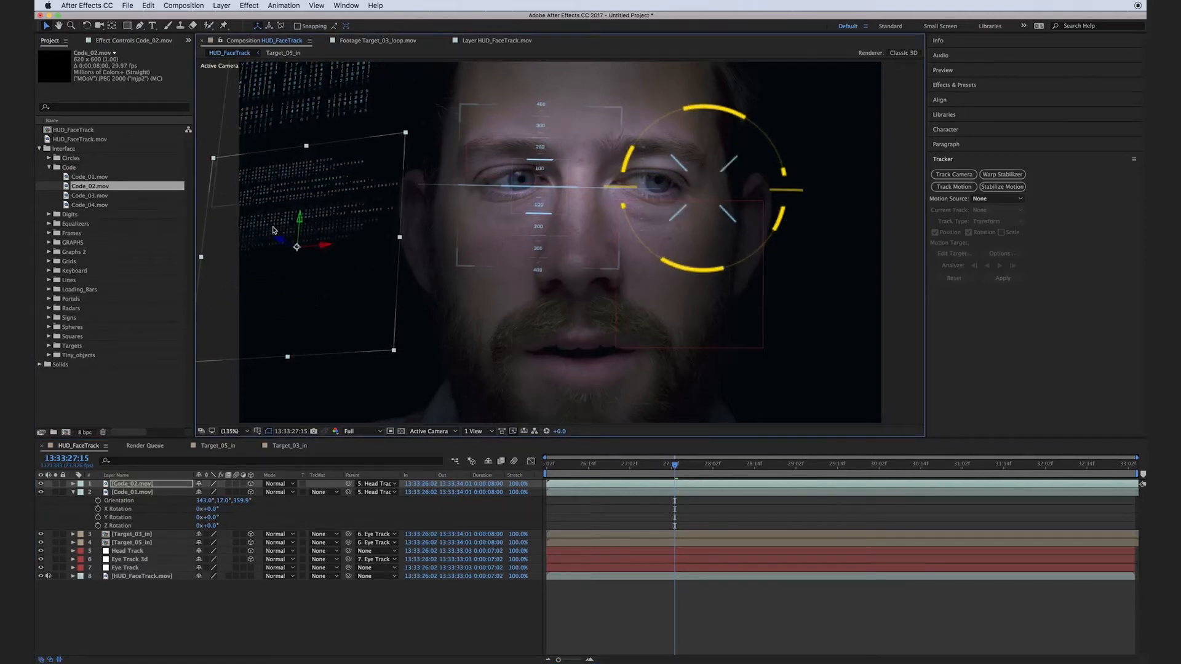
{"action": "left_click_drag", "start_coordinate": [287, 245], "coordinate": [208, 233]}
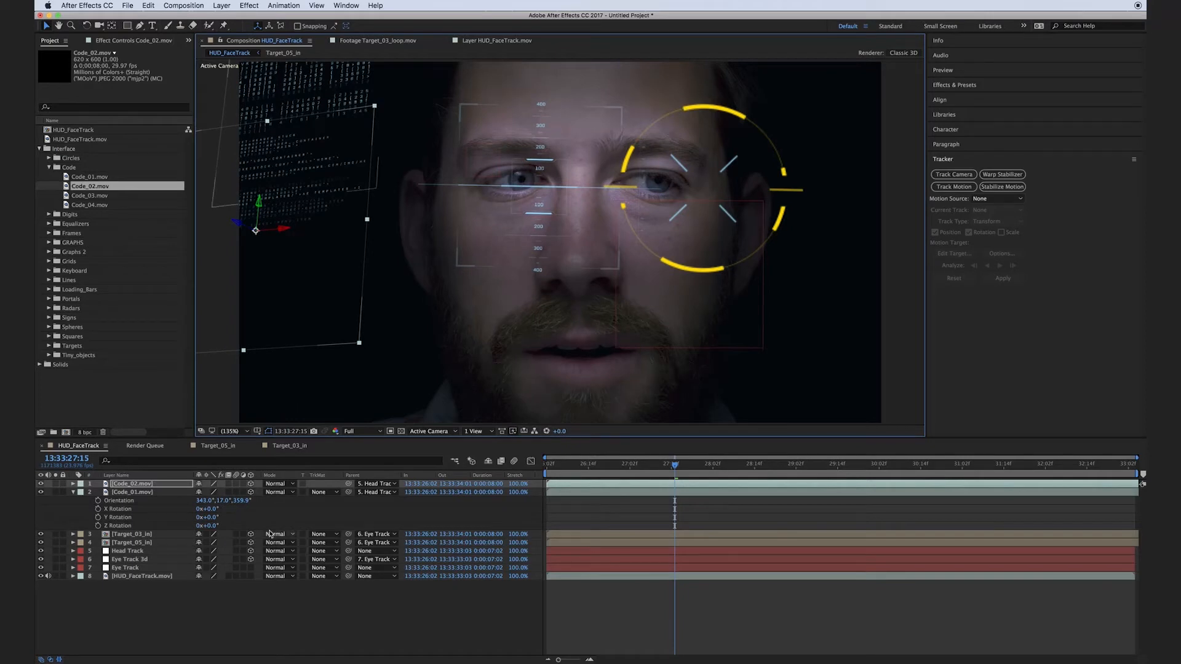
{"action": "key", "text": "s"}
{"action": "left_click_drag", "start_coordinate": [214, 492], "coordinate": [206, 492]}
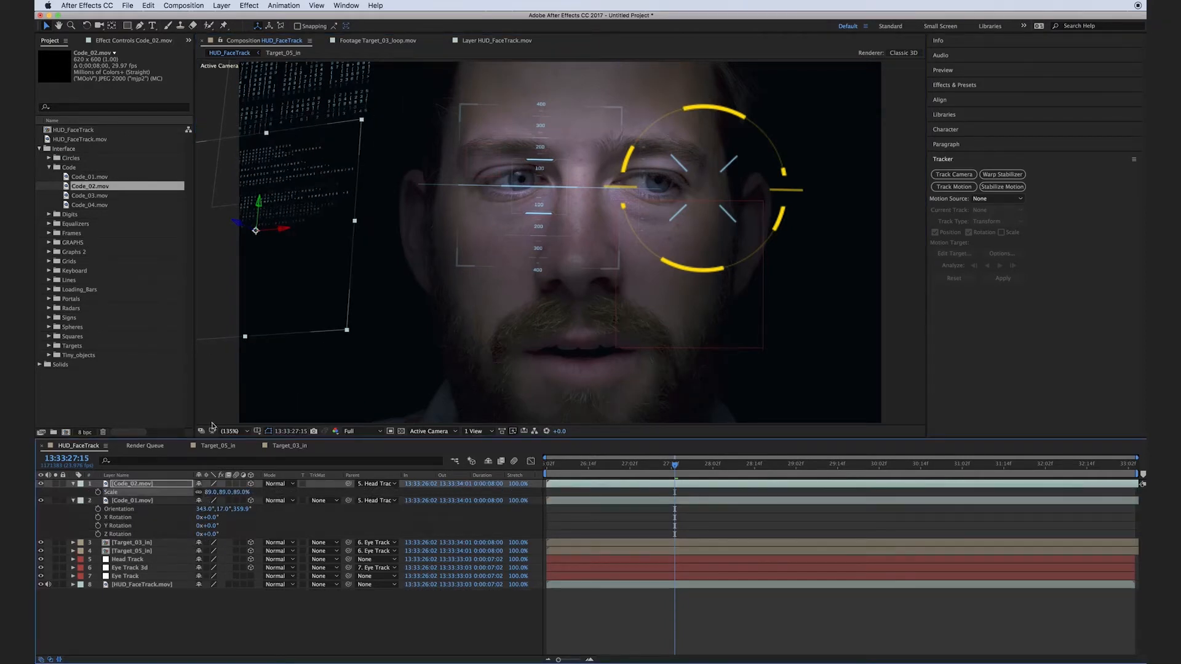
{"action": "left_click_drag", "start_coordinate": [244, 231], "coordinate": [261, 225]}
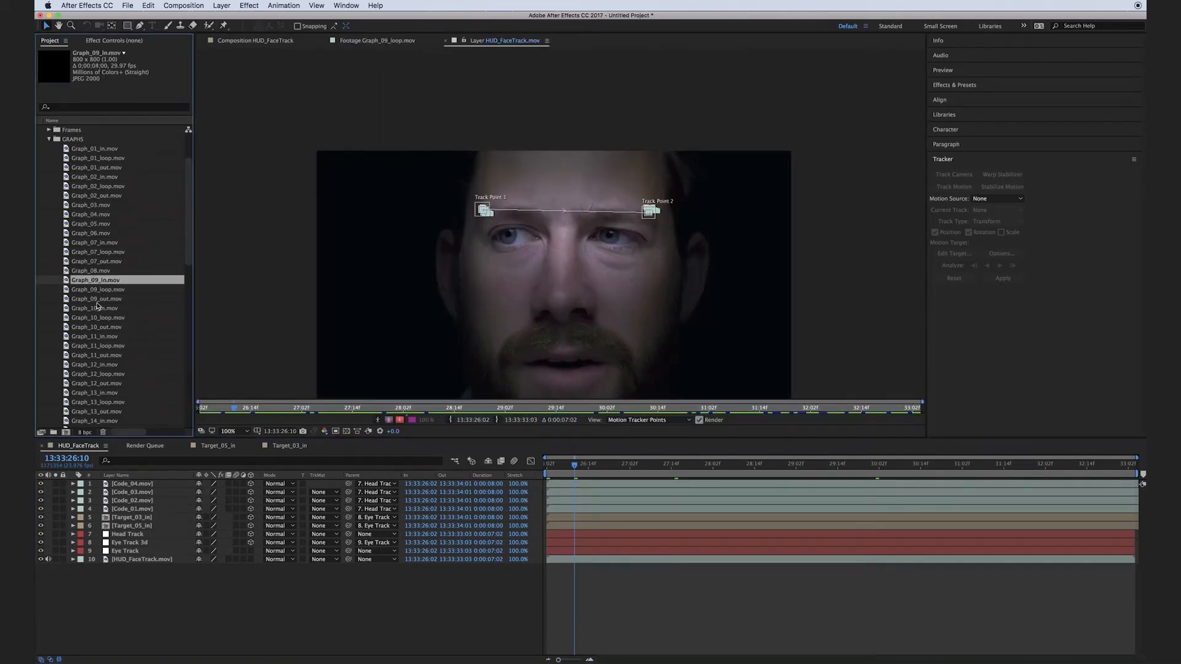
Create a single composition with sequenced layers from Graph_09_in.mov, Graph_09_loop.mov and Graph_09_out.mov.
{"action": "left_click", "coordinate": [96, 299], "text": "shift"}
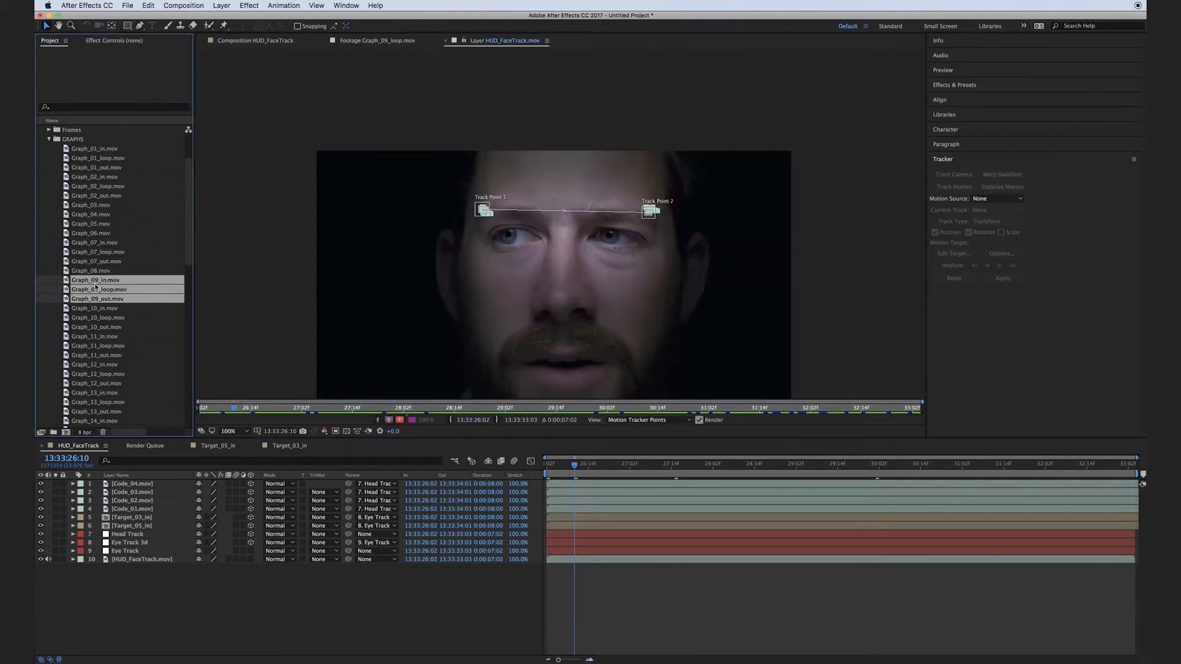
{"action": "scroll", "coordinate": [69, 424], "scroll_direction": "down", "scroll_amount": 3}
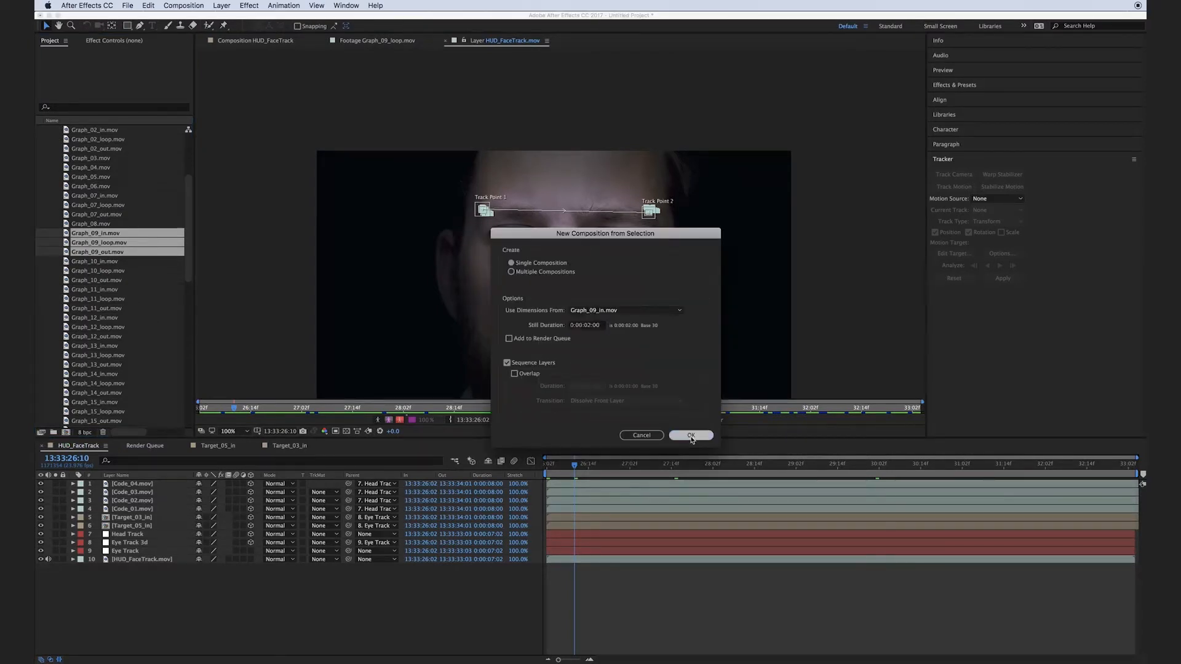
{"action": "left_click", "coordinate": [690, 435]}
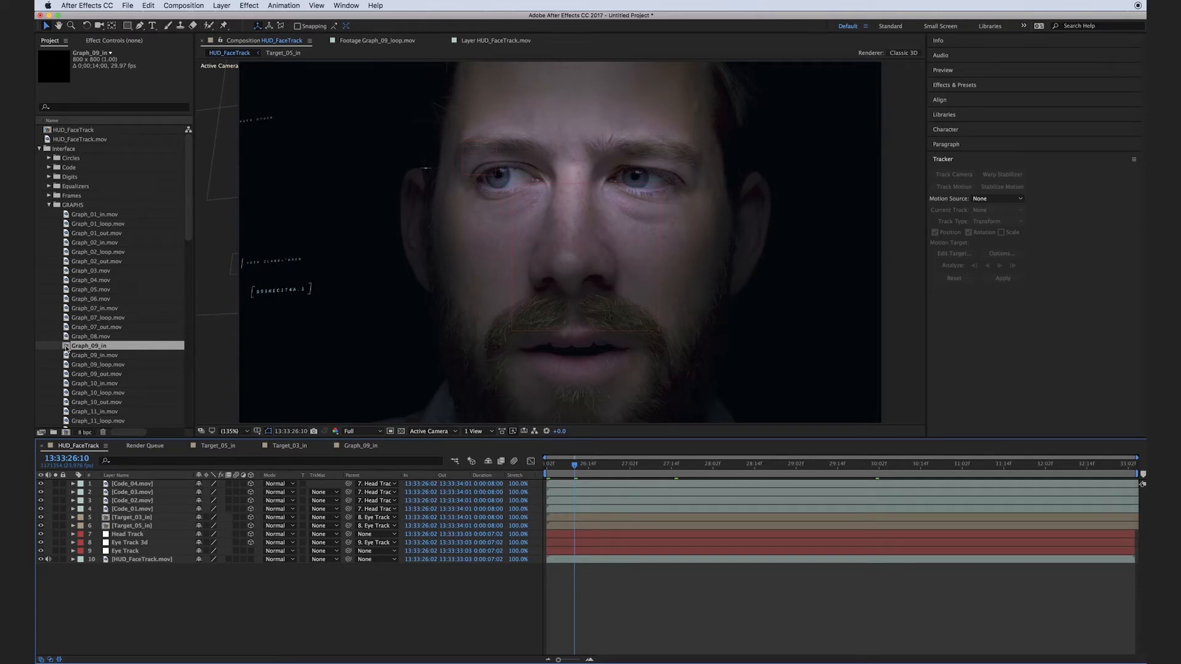
Duplicate the Code_04.mov layer, replace the copy with the Graph_09_in composition and place it below the code elements.
{"action": "left_click", "coordinate": [130, 484]}
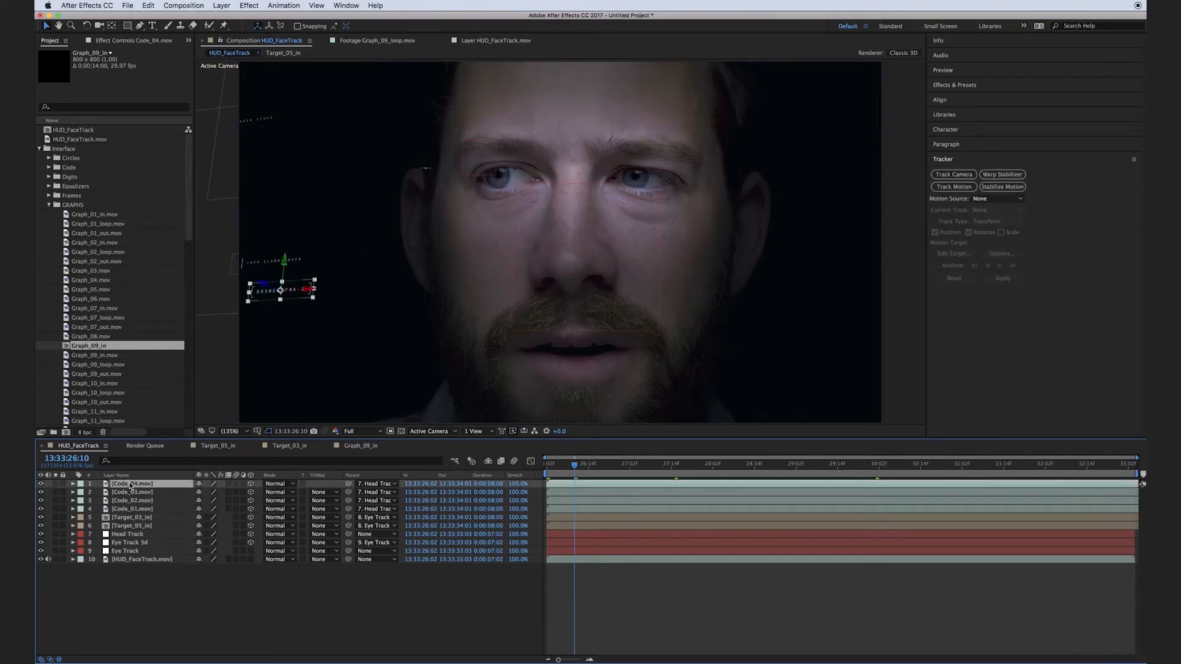
{"action": "key", "text": "super+d"}
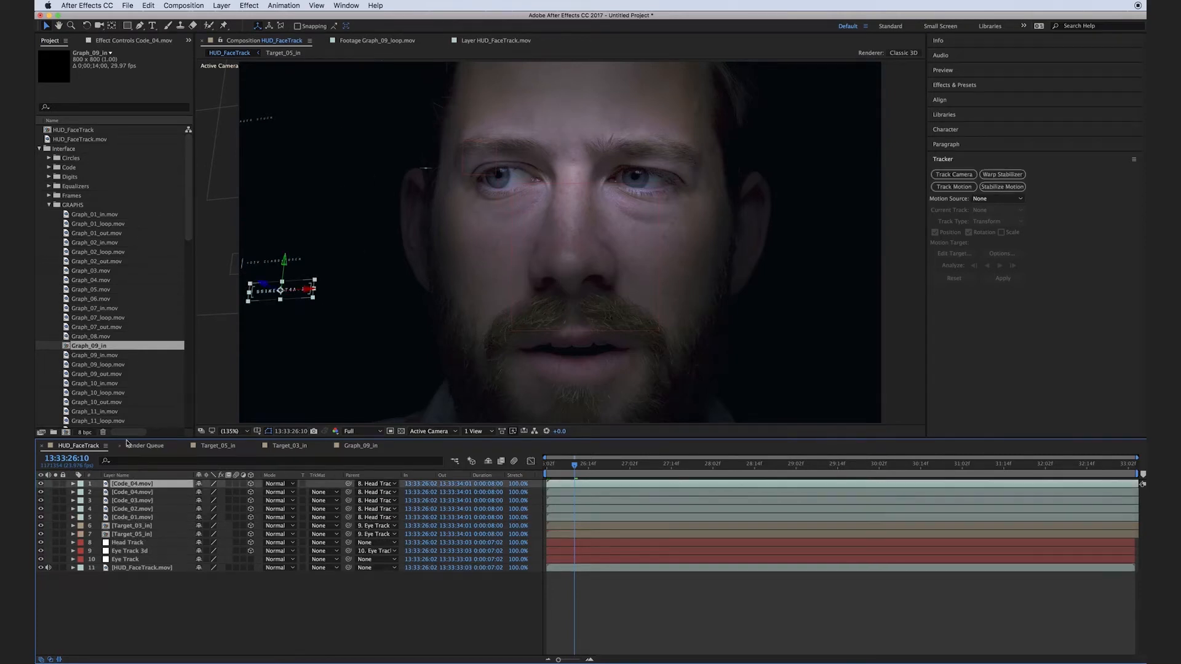
{"action": "left_click_drag", "start_coordinate": [94, 351], "coordinate": [123, 485]}
{"action": "left_click_drag", "start_coordinate": [341, 295], "coordinate": [359, 348]}
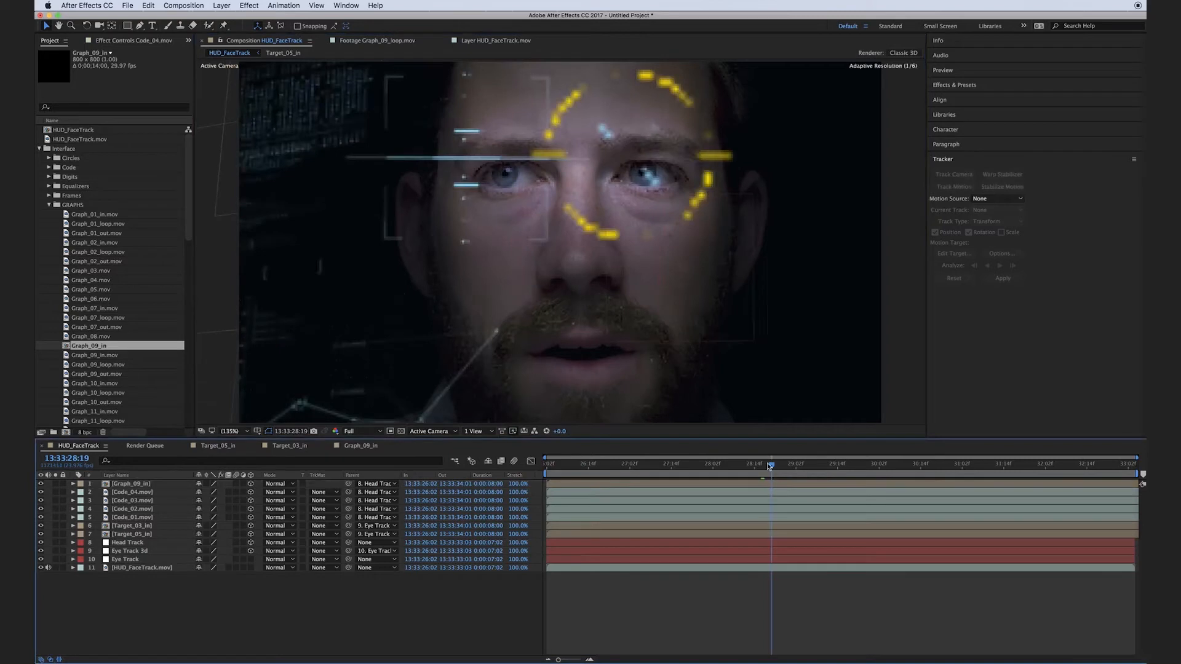
Set the Graph_09_in layer's X orientation to 7°.
{"action": "left_click", "coordinate": [126, 484]}
{"action": "key", "text": "r"}
{"action": "left_click_drag", "start_coordinate": [198, 492], "coordinate": [210, 492]}
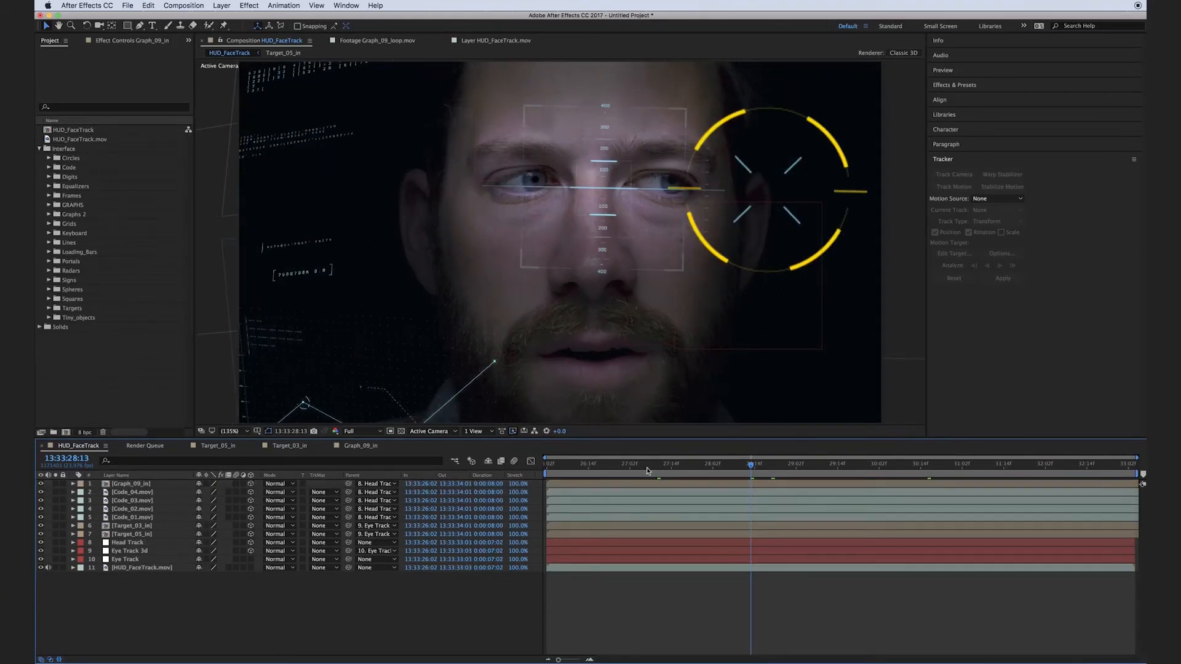
Review the Portal_01_in animation along its timeline, return to the HUD_FaceTrack composition and select the Graph_09_in layer.
{"action": "left_click_drag", "start_coordinate": [590, 466], "coordinate": [761, 467]}
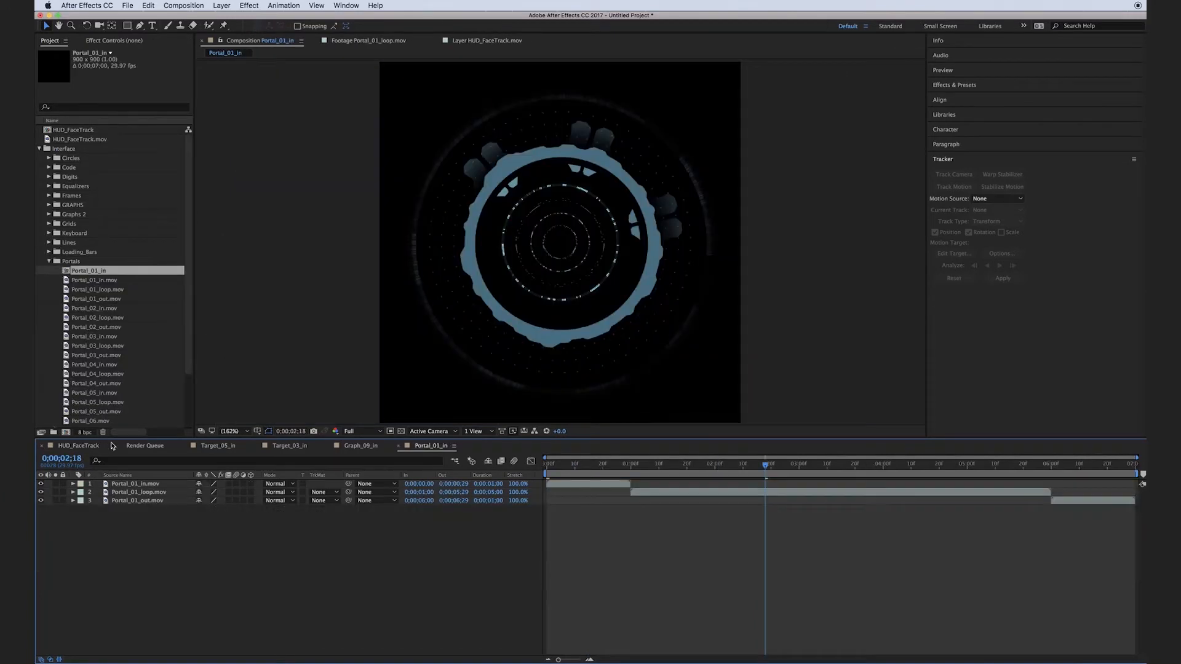
{"action": "left_click_drag", "start_coordinate": [761, 468], "coordinate": [503, 479]}
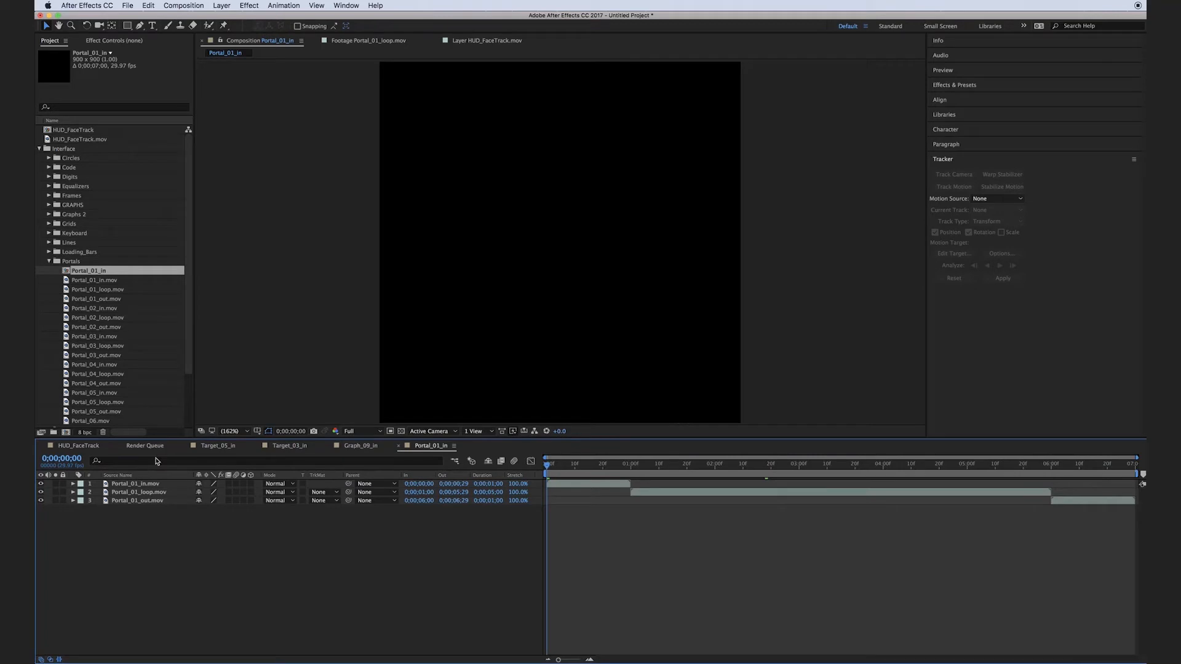
{"action": "left_click", "coordinate": [80, 446]}
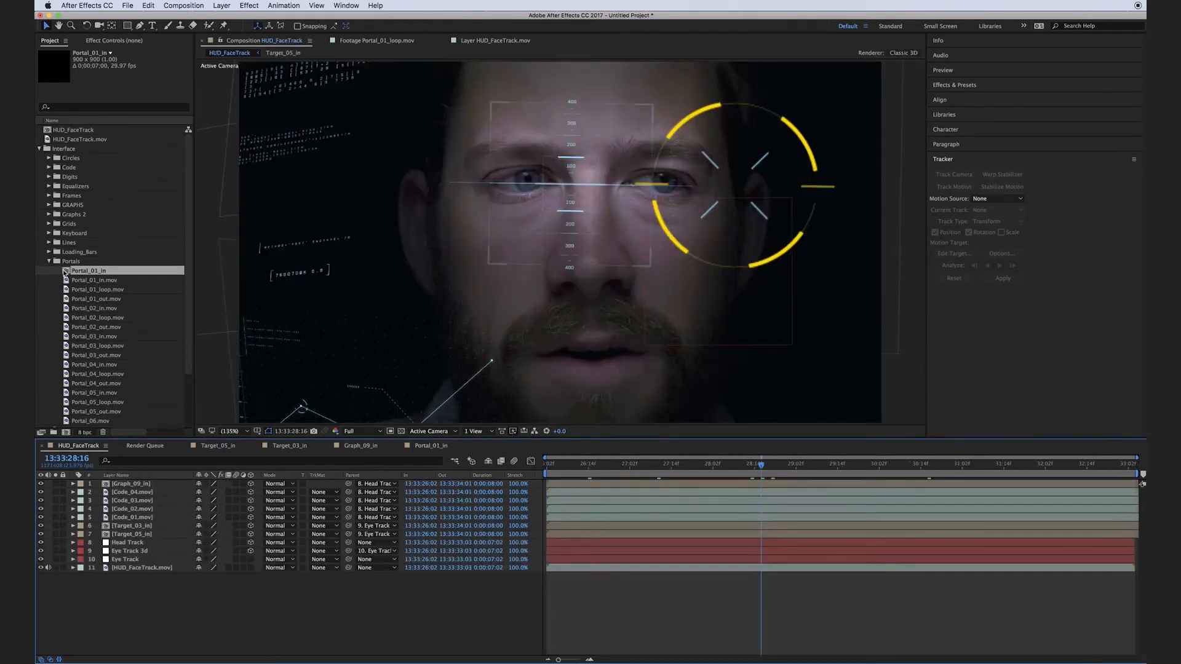
{"action": "left_click", "coordinate": [130, 485]}
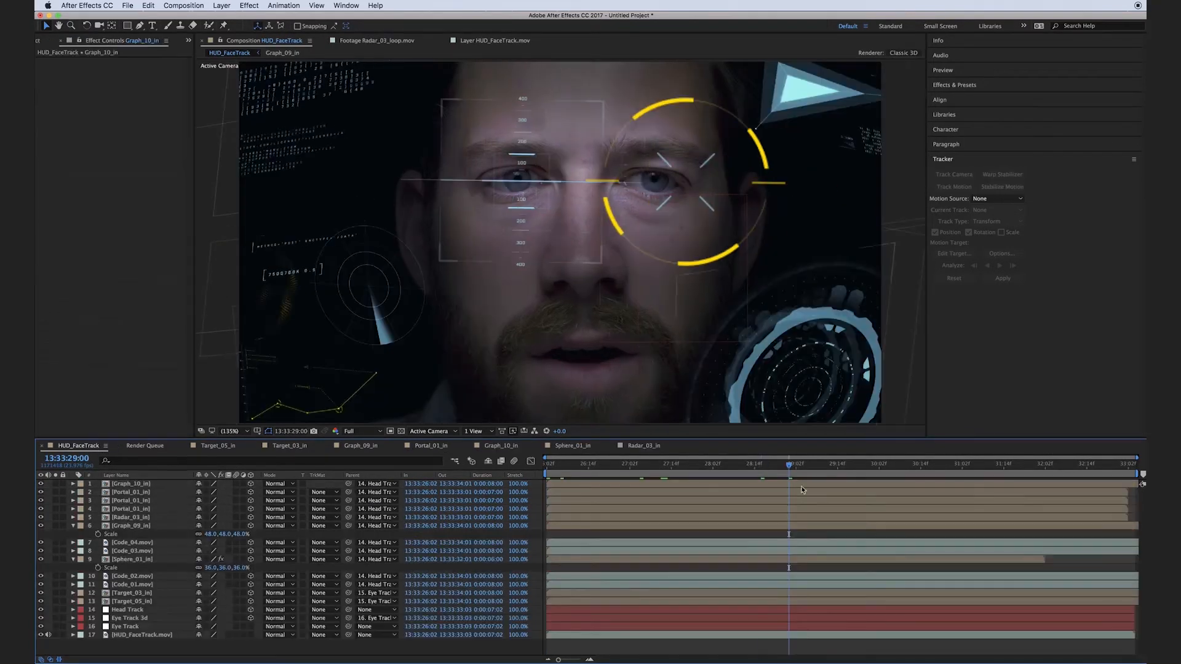
Open the Graph_10_in composition from the triangle element at 13:33:28:10 and add an adjustment layer to it.
{"action": "left_click", "coordinate": [741, 463]}
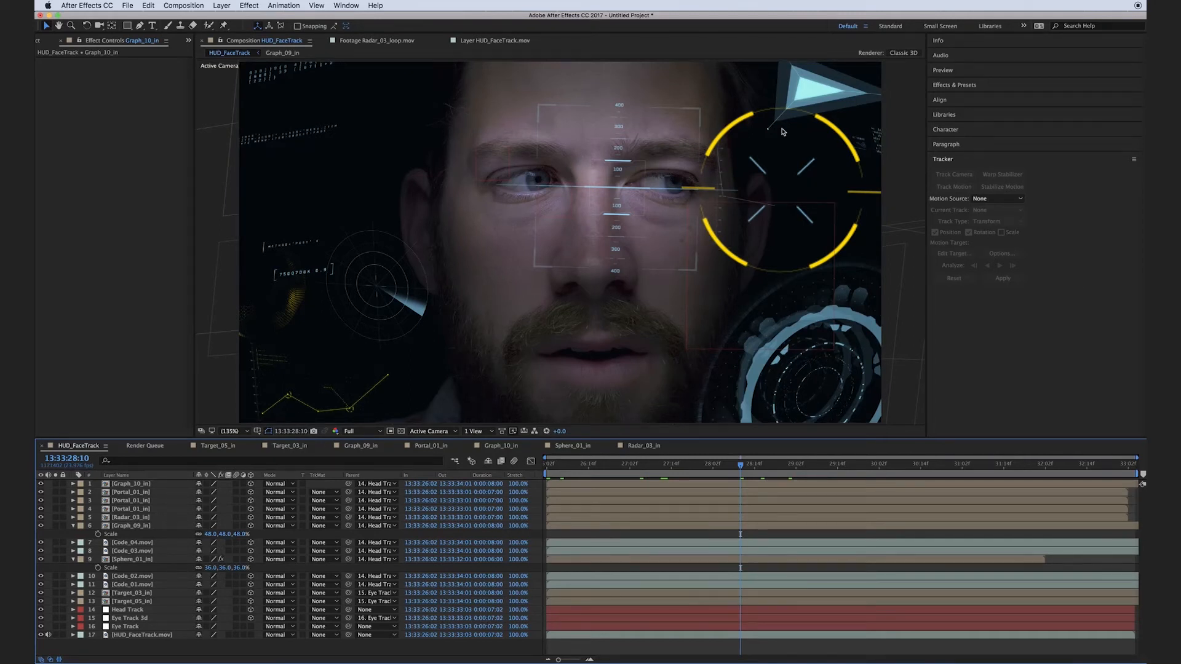
{"action": "double_click", "coordinate": [821, 91]}
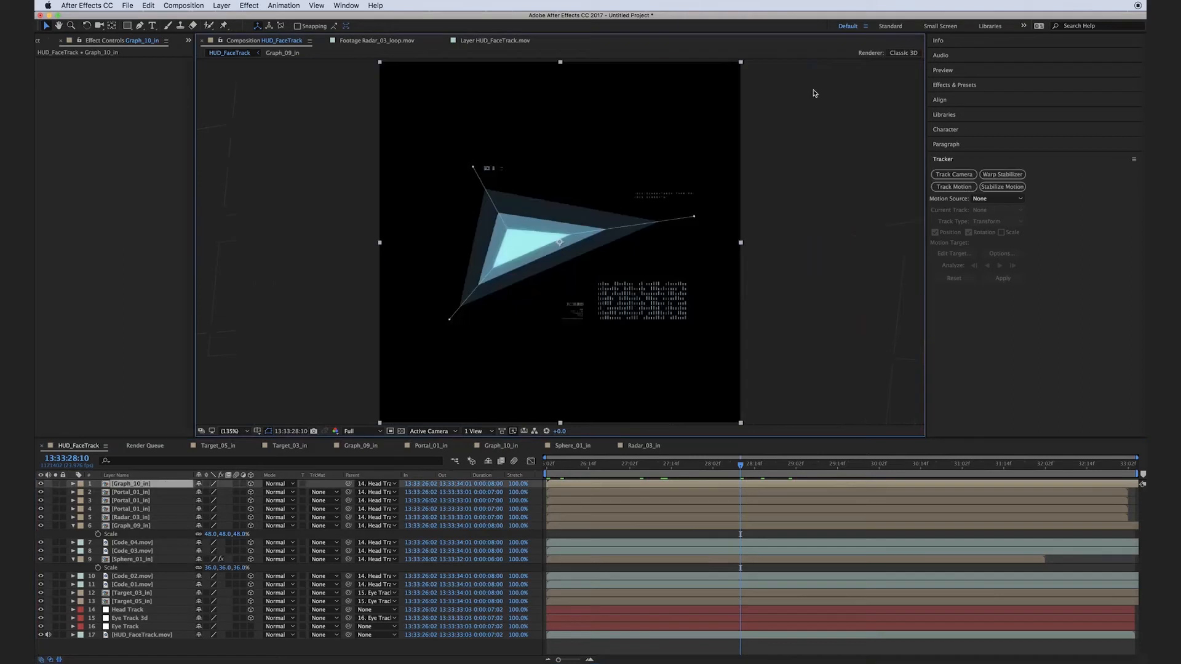
{"action": "key", "text": "Delete"}
{"action": "right_click", "coordinate": [141, 545]}
{"action": "mouse_move", "coordinate": [233, 549]}
{"action": "left_click", "coordinate": [289, 626]}
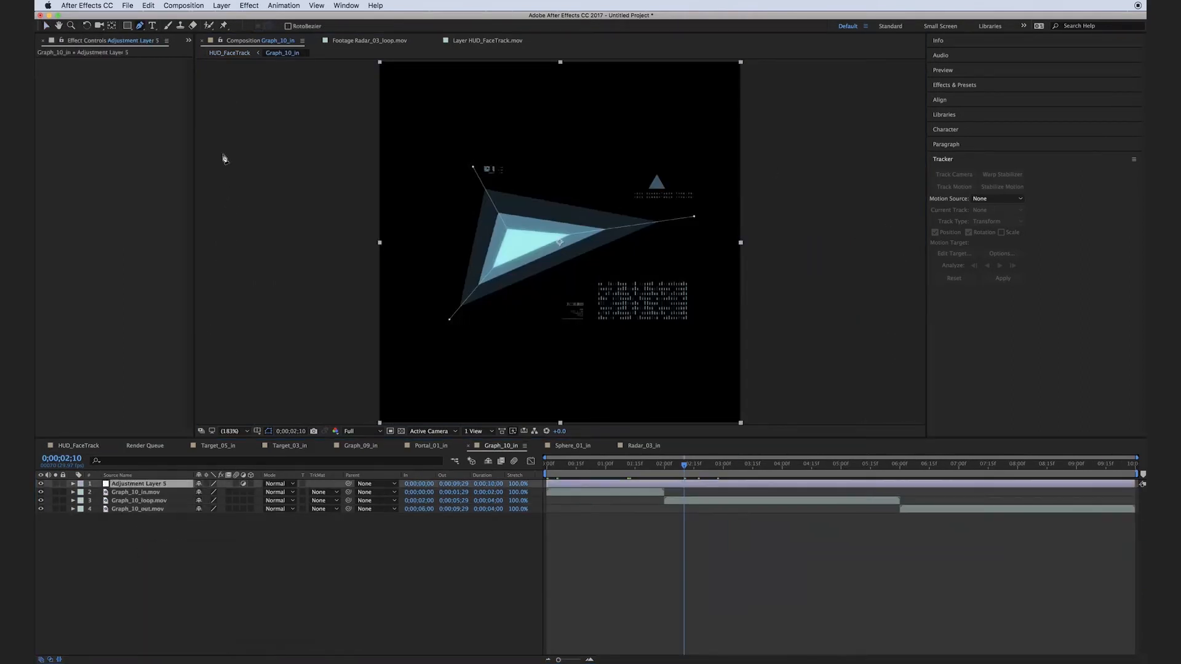
Draw a closed freeform mask with the Pen tool around the large triangle on the Graph_10_in adjustment layer.
{"action": "left_click", "coordinate": [468, 161]}
{"action": "left_click", "coordinate": [464, 200]}
{"action": "left_click", "coordinate": [443, 253]}
{"action": "left_click", "coordinate": [433, 307]}
{"action": "left_click", "coordinate": [437, 341]}
{"action": "left_click", "coordinate": [514, 314]}
{"action": "left_click", "coordinate": [582, 271]}
{"action": "left_click", "coordinate": [633, 256]}
{"action": "left_click", "coordinate": [715, 225]}
{"action": "left_click", "coordinate": [684, 209]}
{"action": "left_click", "coordinate": [592, 196]}
{"action": "left_click", "coordinate": [551, 189]}
{"action": "left_click", "coordinate": [490, 183]}
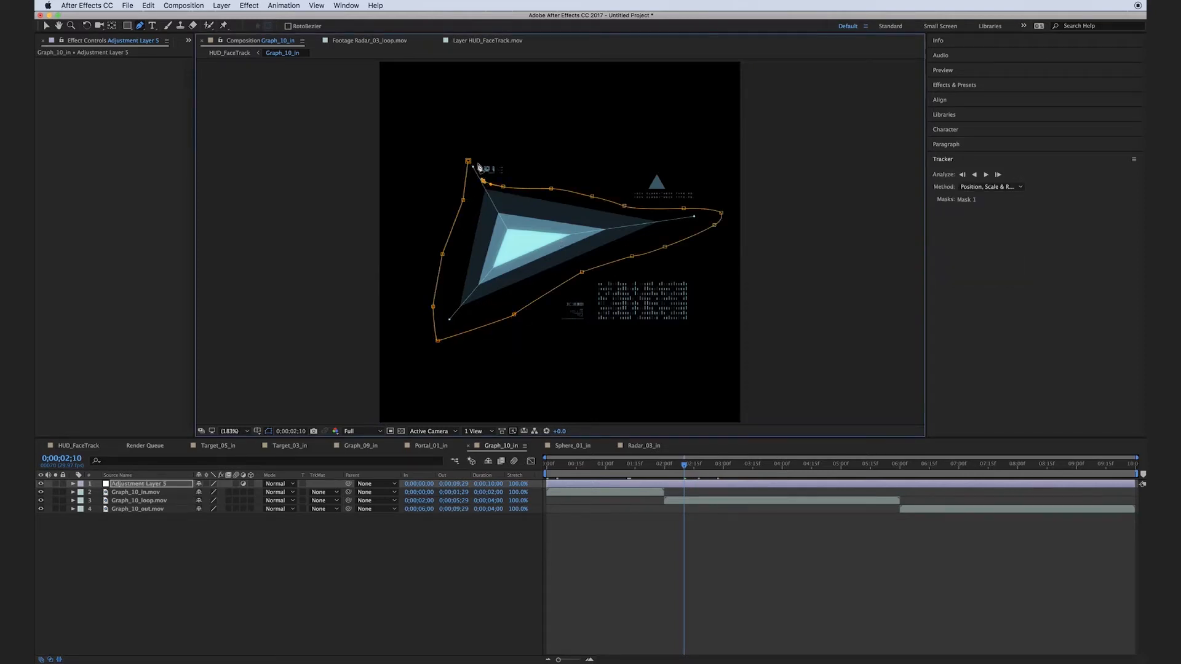
{"action": "left_click", "coordinate": [469, 161]}
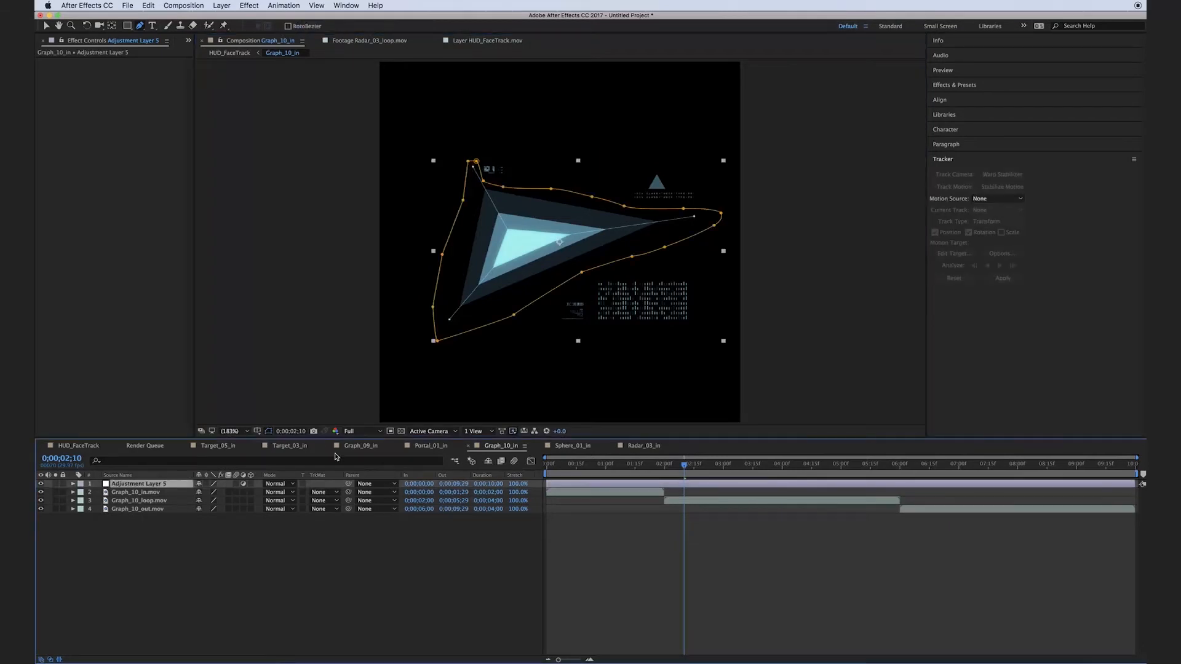
Apply a Fill effect to the masked adjustment layer in Graph_10_in and set its color to orange FFAF00.
{"action": "left_click", "coordinate": [239, 5]}
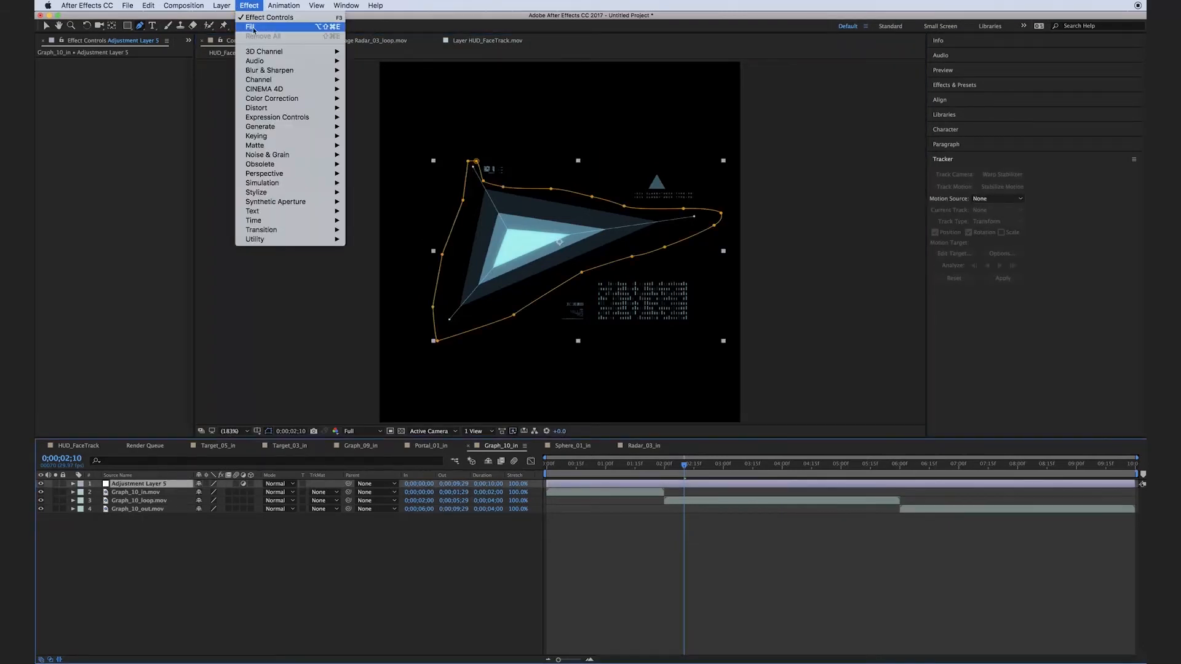
{"action": "left_click", "coordinate": [258, 25]}
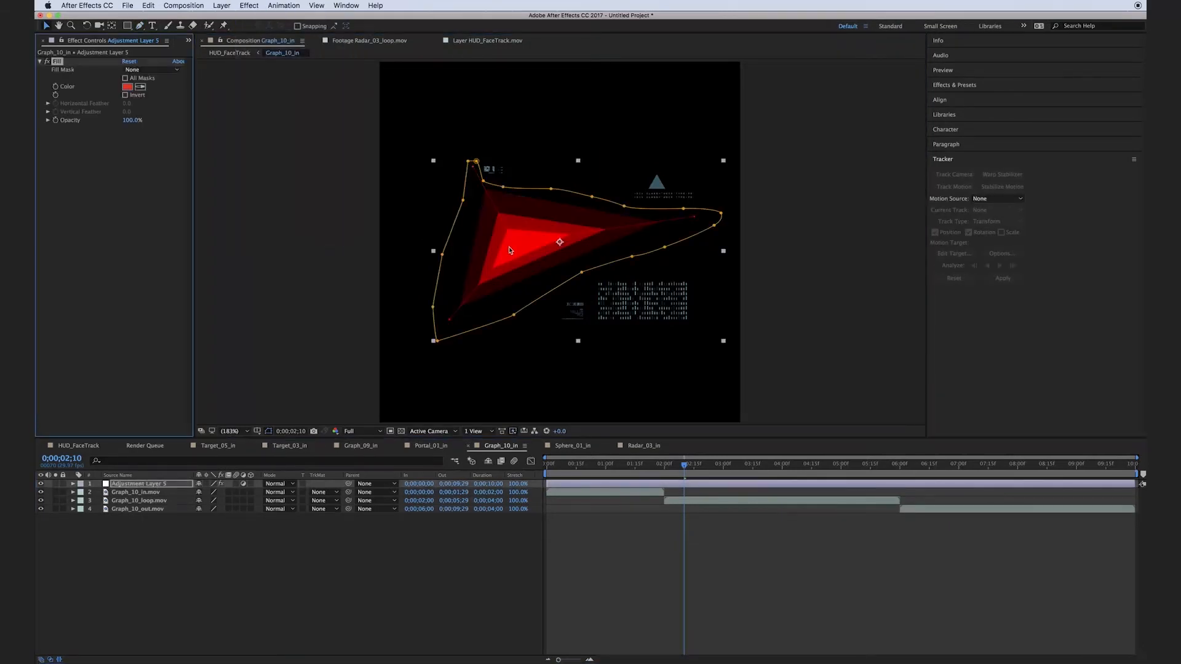
{"action": "left_click", "coordinate": [127, 87]}
{"action": "left_click_drag", "start_coordinate": [688, 407], "coordinate": [688, 391]}
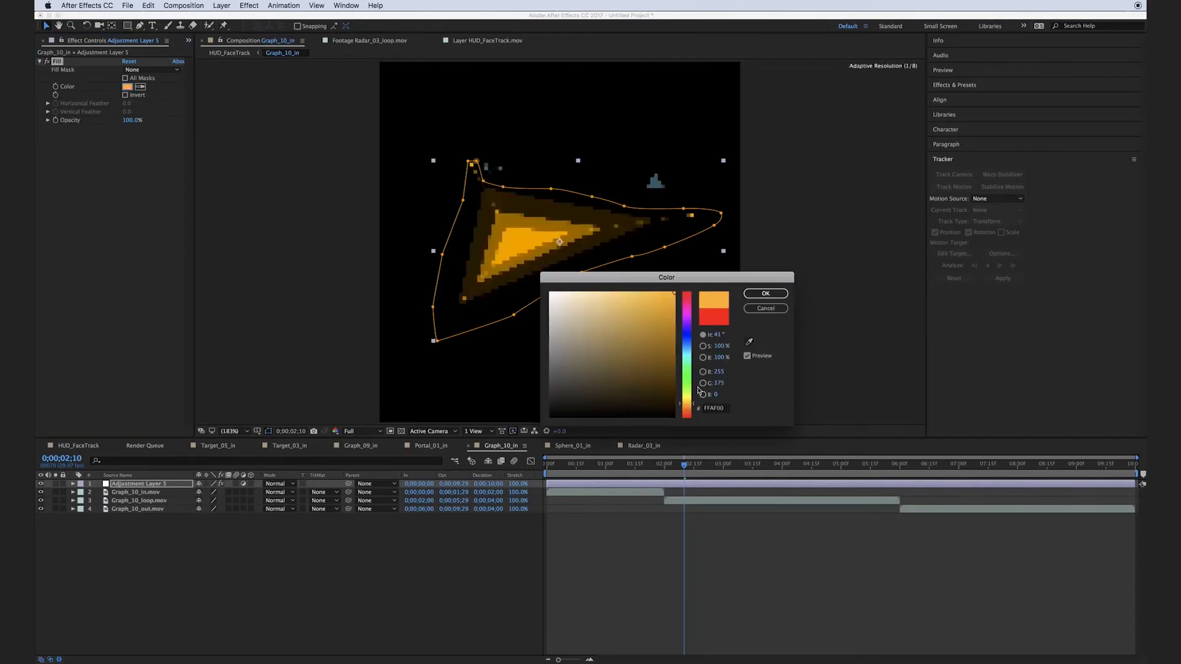
{"action": "left_click", "coordinate": [766, 294]}
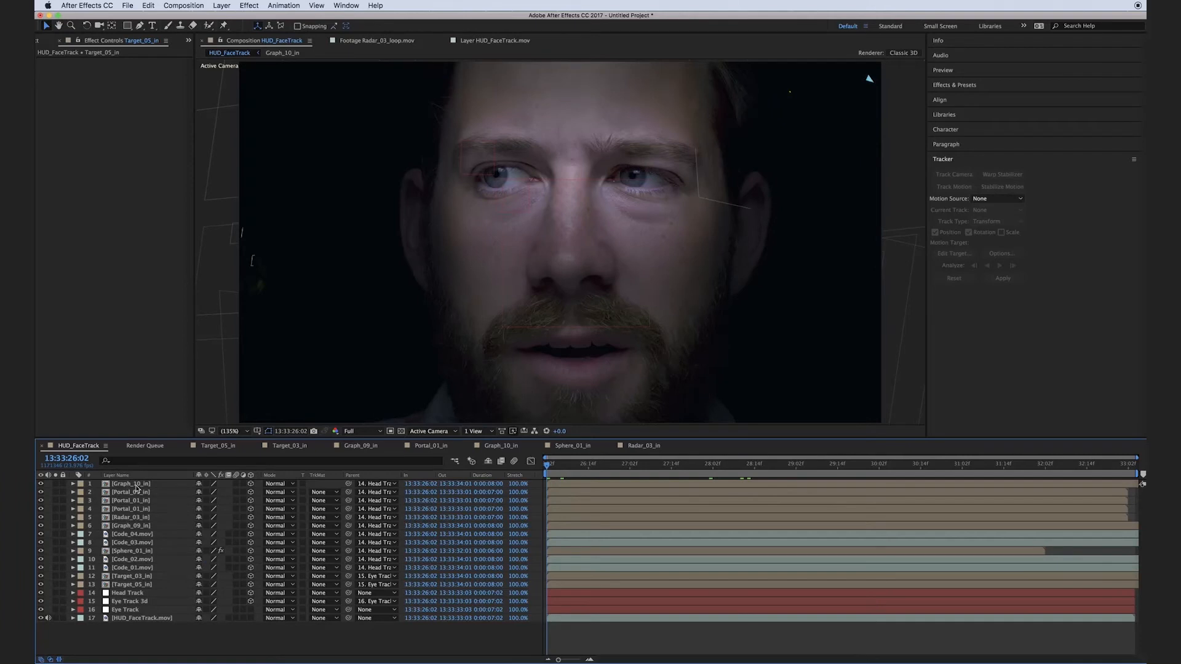
Turn on motion blur for layers Graph_10_in through Target_05_in in HUD_FaceTrack, enable it for the composition, and preview.
{"action": "left_click", "coordinate": [137, 485]}
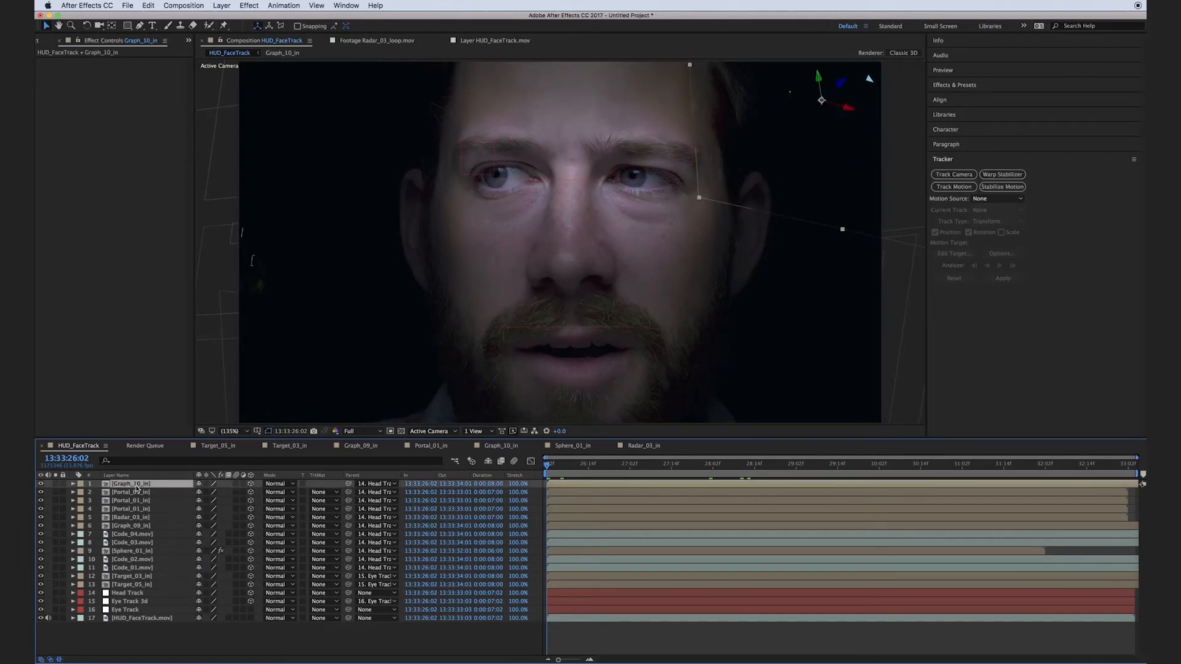
{"action": "left_click", "coordinate": [139, 585], "text": "shift"}
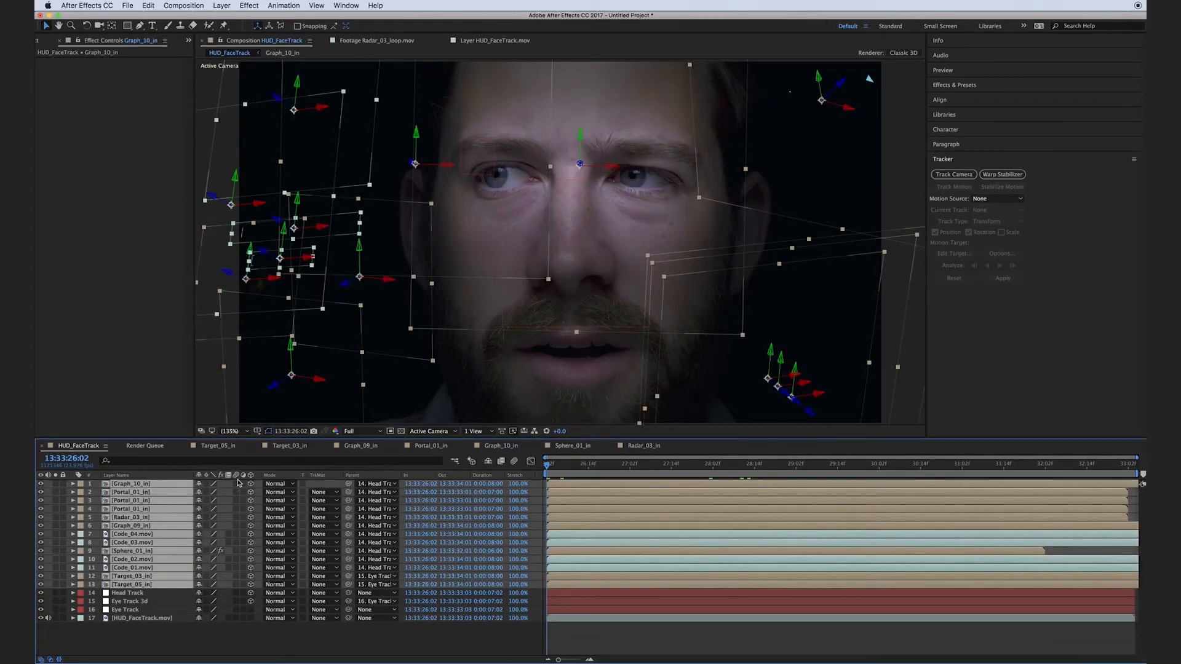
{"action": "left_click_drag", "start_coordinate": [237, 485], "coordinate": [240, 589]}
{"action": "left_click", "coordinate": [515, 462]}
{"action": "key", "text": "space"}
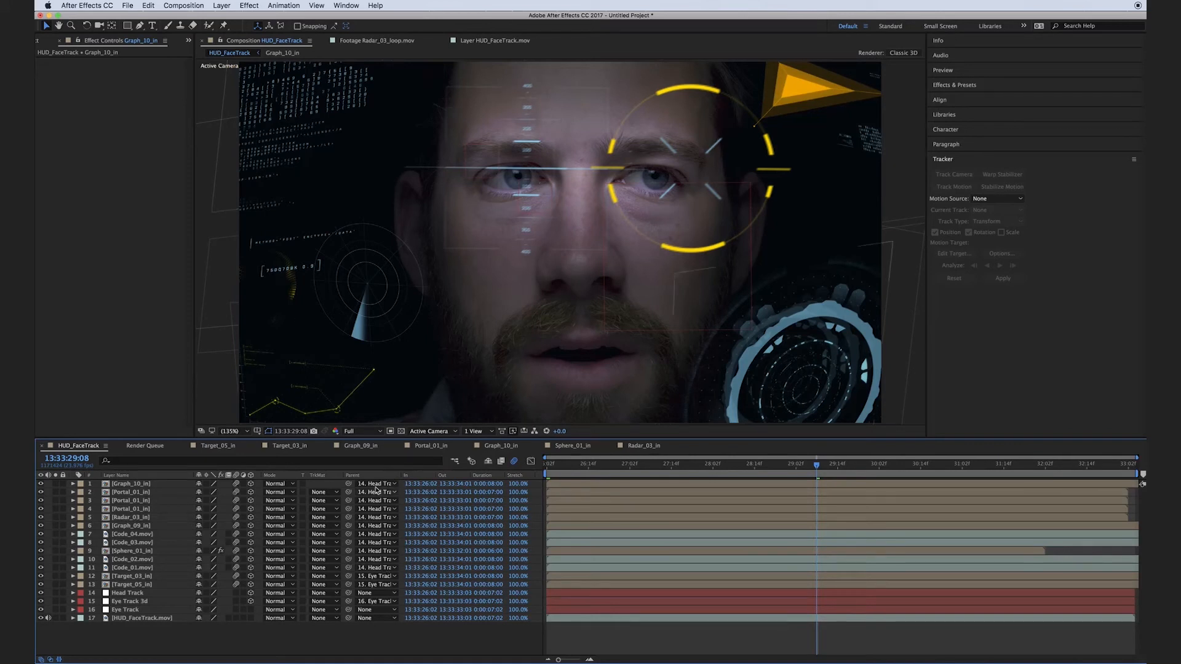
Apply Gaussian Blur with Blurriness 8 to layers Graph_10_in through Code_01.mov, leaving out the two eye targets.
{"action": "left_click", "coordinate": [128, 568]}
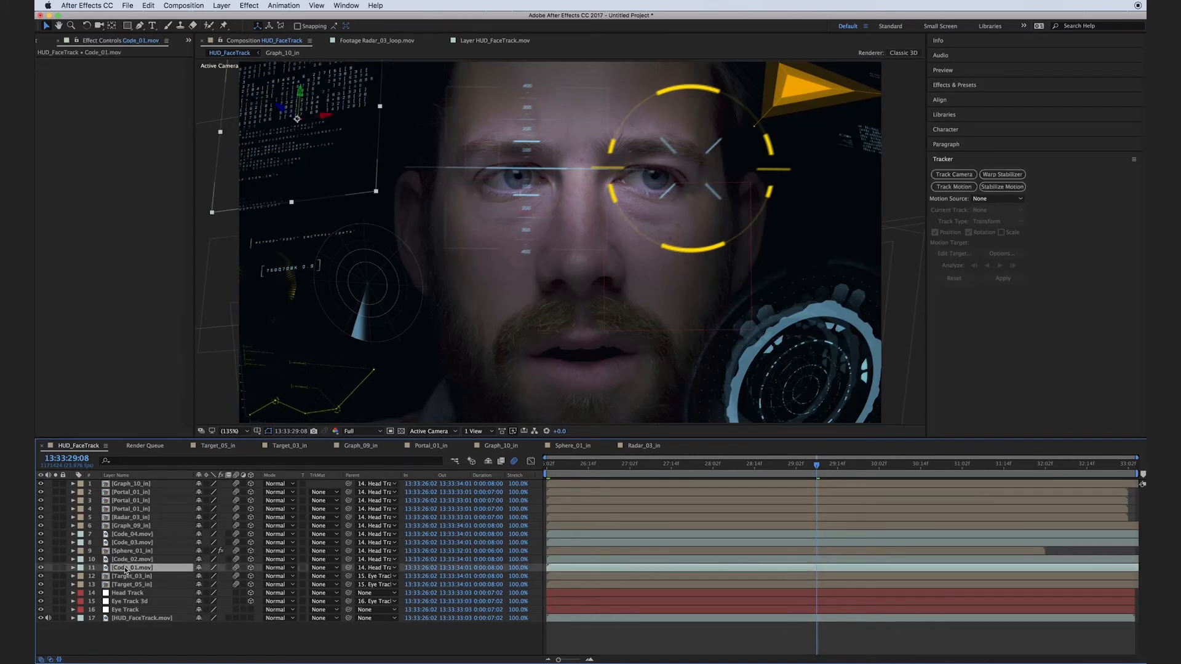
{"action": "left_click", "coordinate": [128, 485], "text": "shift"}
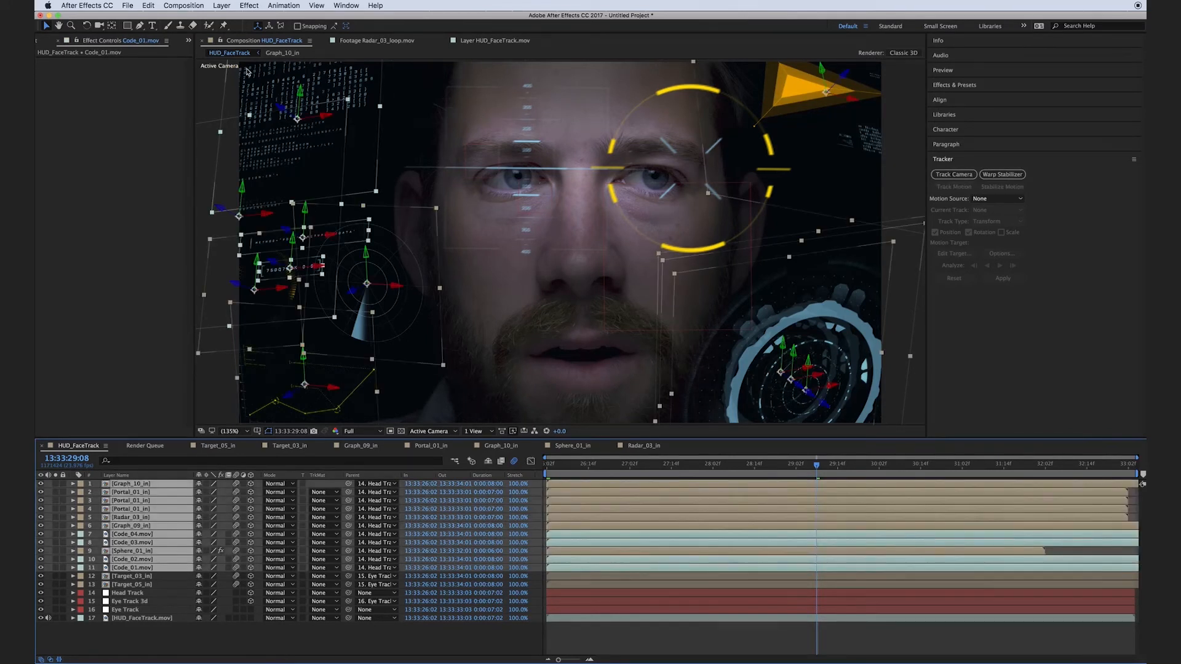
{"action": "left_click", "coordinate": [249, 5]}
{"action": "mouse_move", "coordinate": [289, 70]}
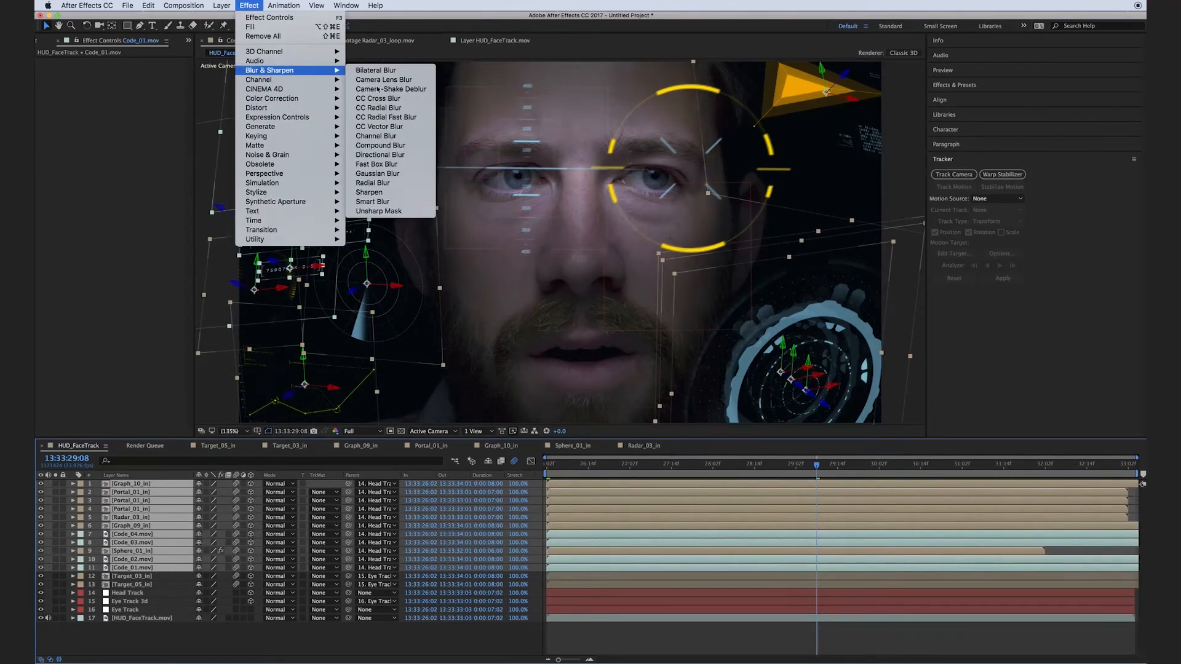
{"action": "left_click", "coordinate": [405, 174]}
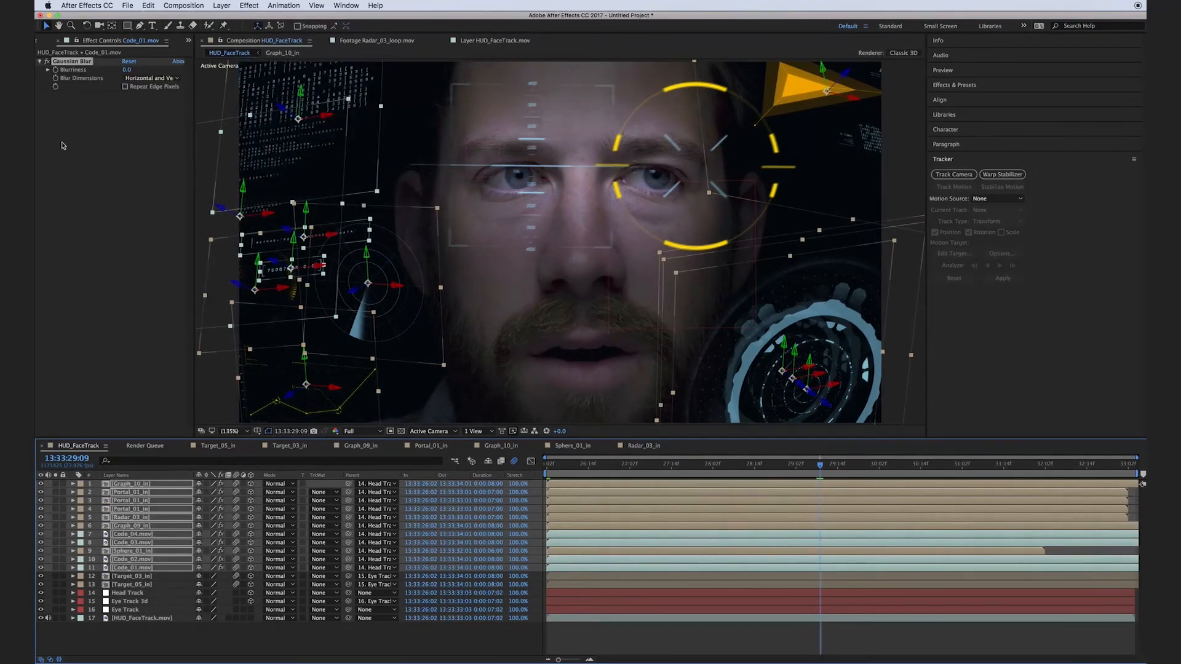
{"action": "left_click", "coordinate": [127, 70]}
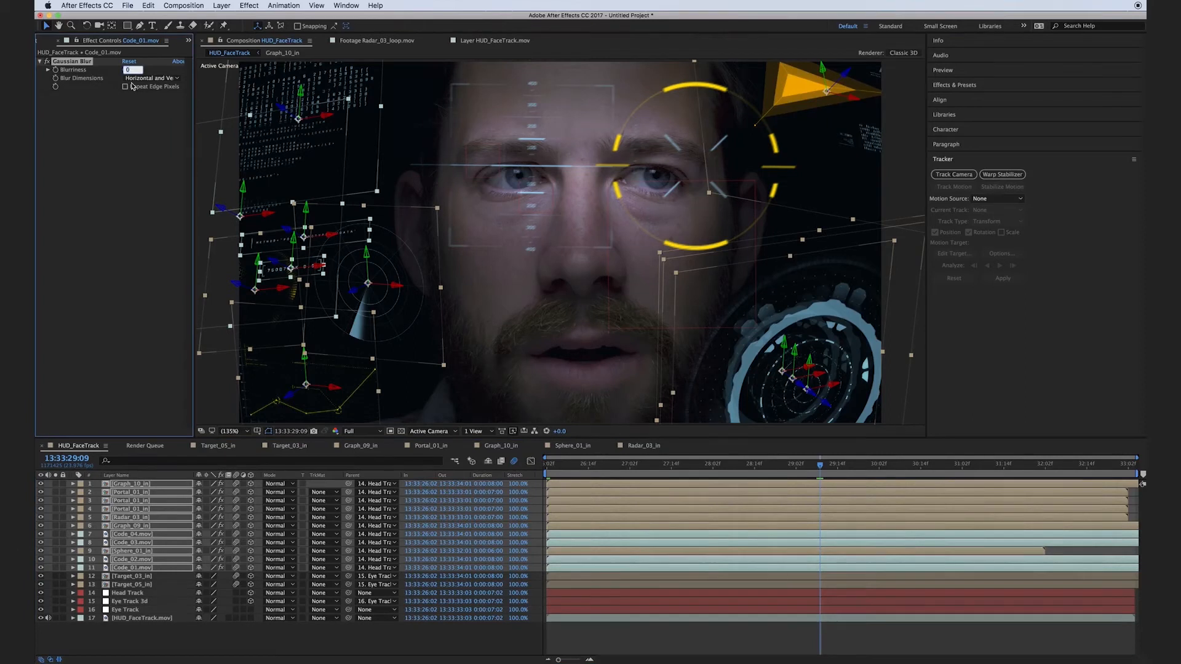
{"action": "left_click", "coordinate": [121, 643]}
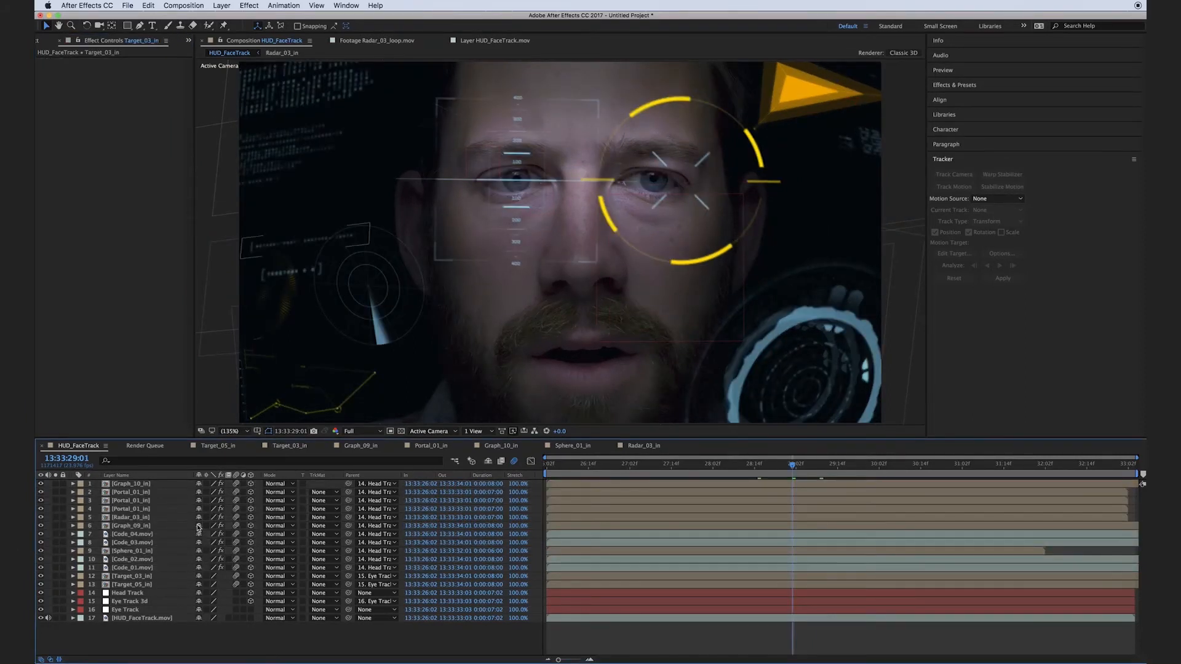
Apply a Glow effect with Glow Radius 355 to all HUD element layers from Graph_10_in through Target_05_in.
{"action": "left_click", "coordinate": [131, 485]}
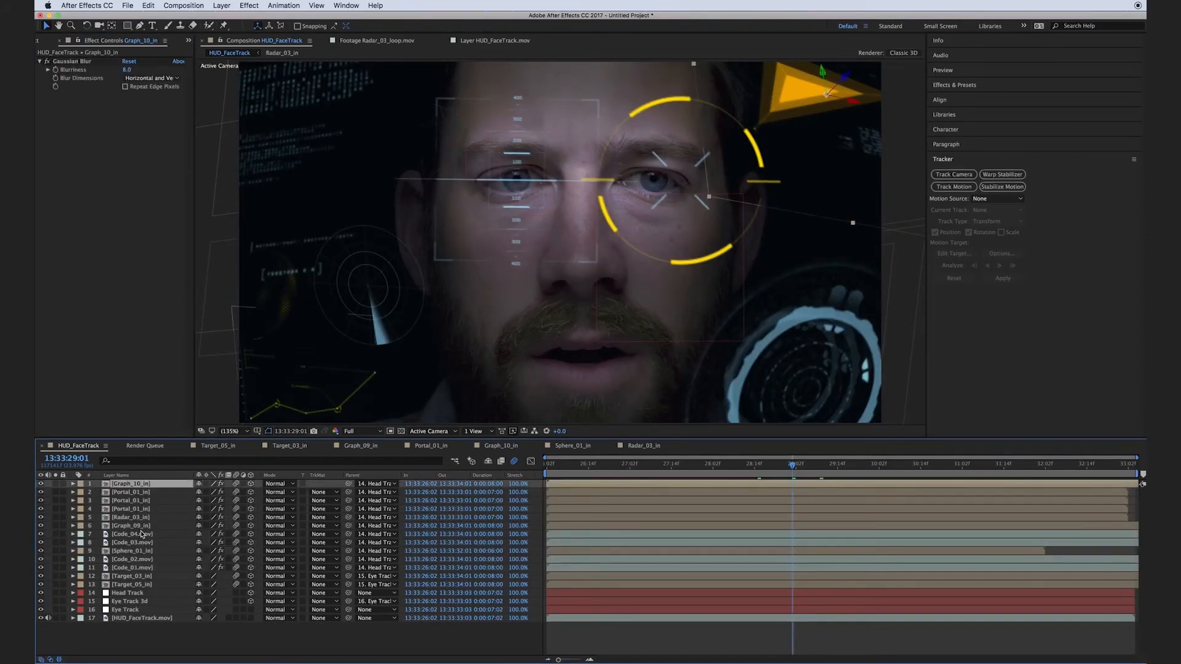
{"action": "left_click", "coordinate": [141, 585], "text": "shift"}
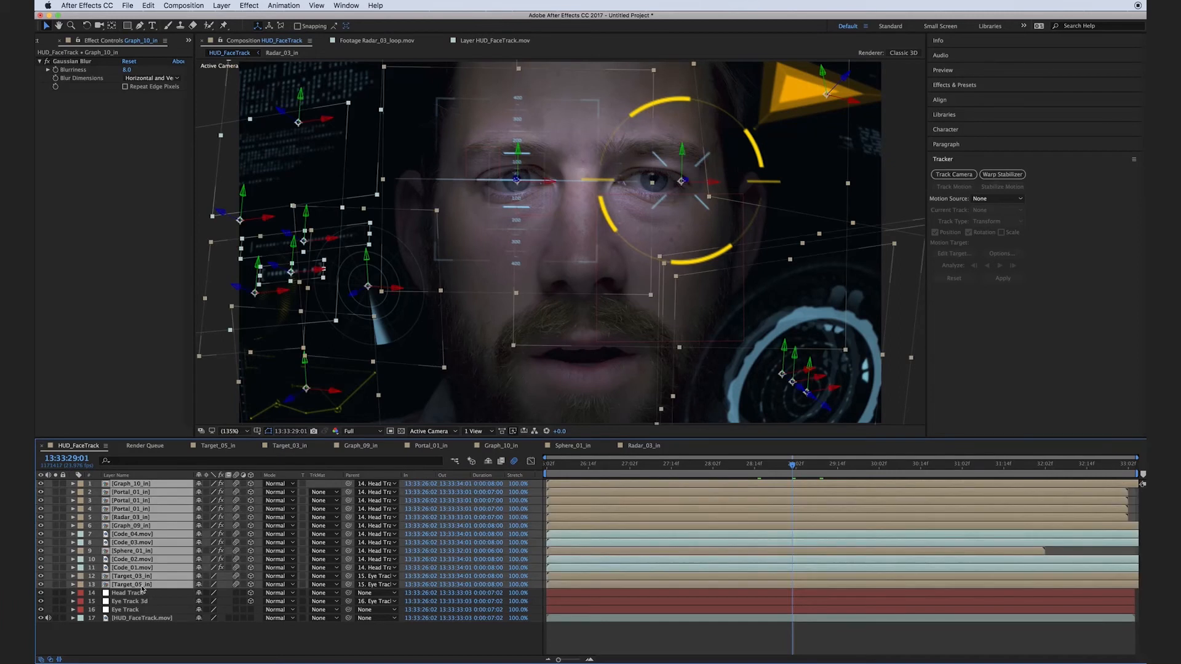
{"action": "left_click", "coordinate": [257, 3]}
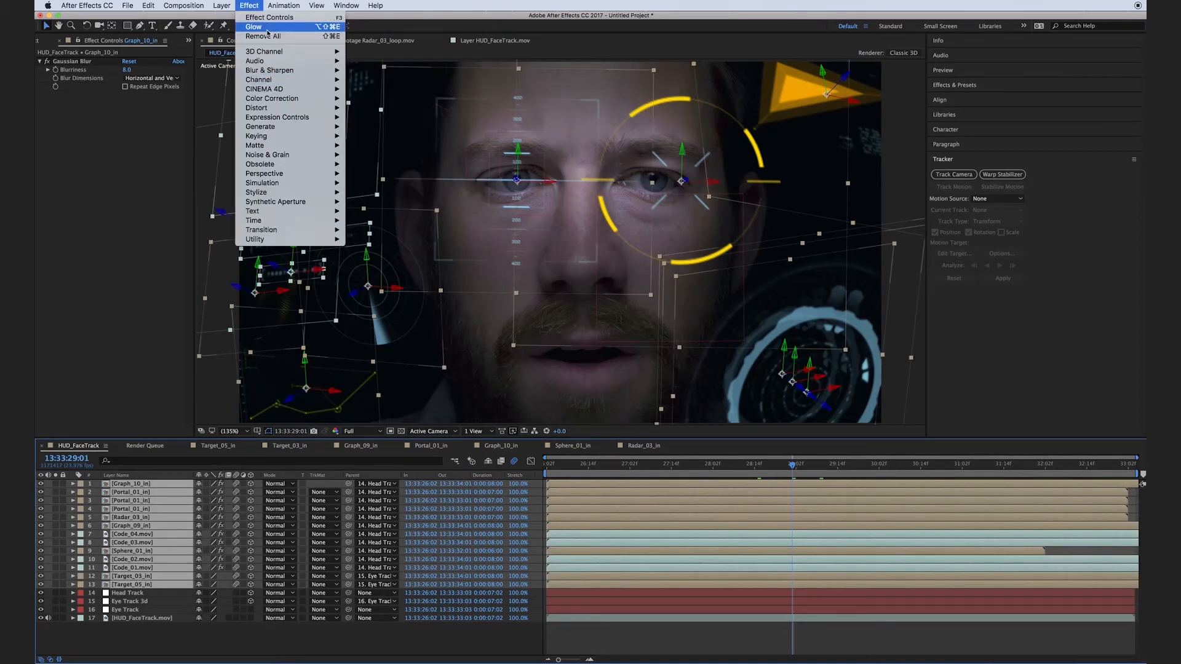
{"action": "left_click", "coordinate": [180, 206]}
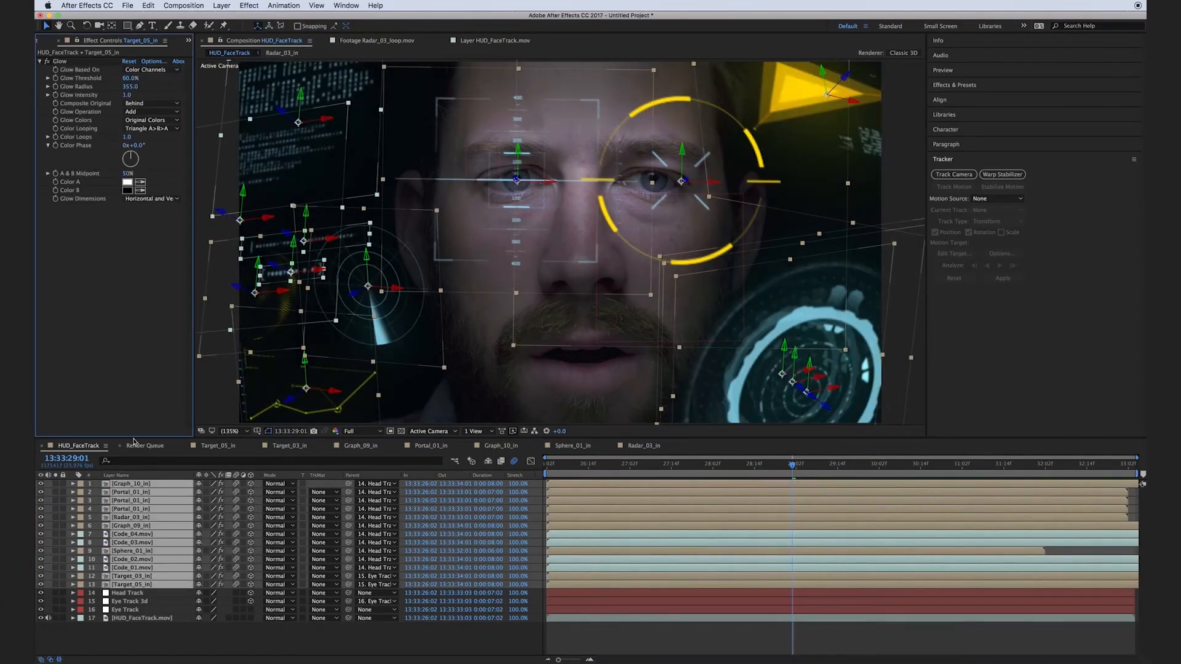
{"action": "left_click", "coordinate": [191, 640]}
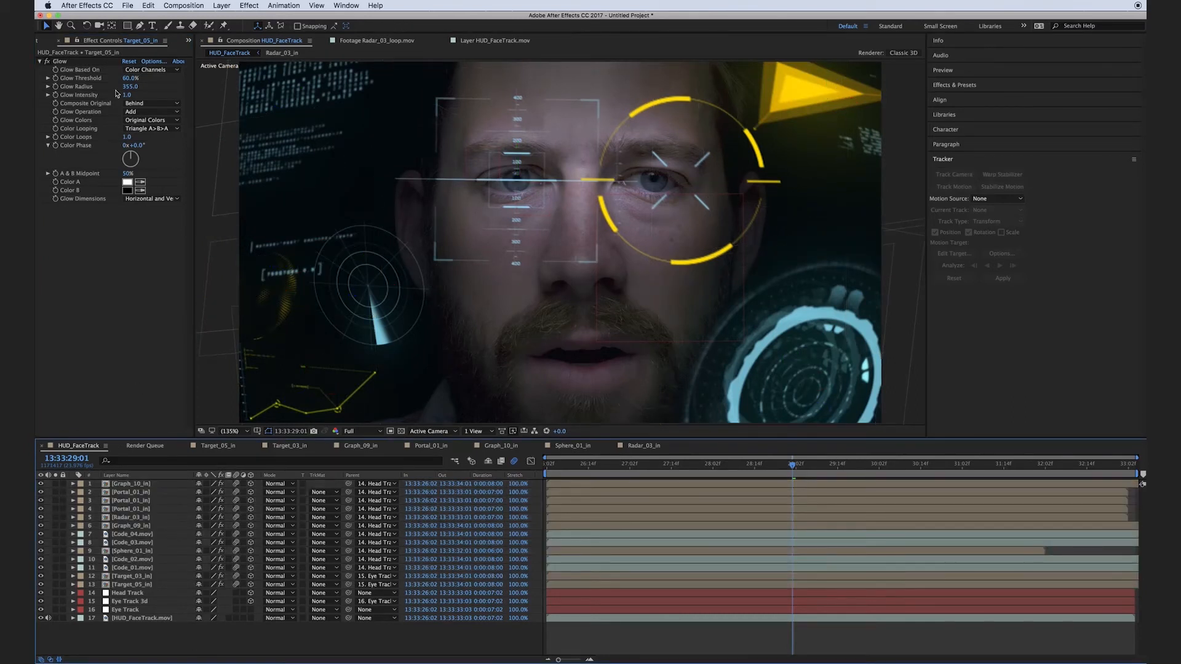
Set the Glow Intensity of the Target_05_in layer to 1.5.
{"action": "left_click_drag", "start_coordinate": [126, 97], "coordinate": [154, 97]}
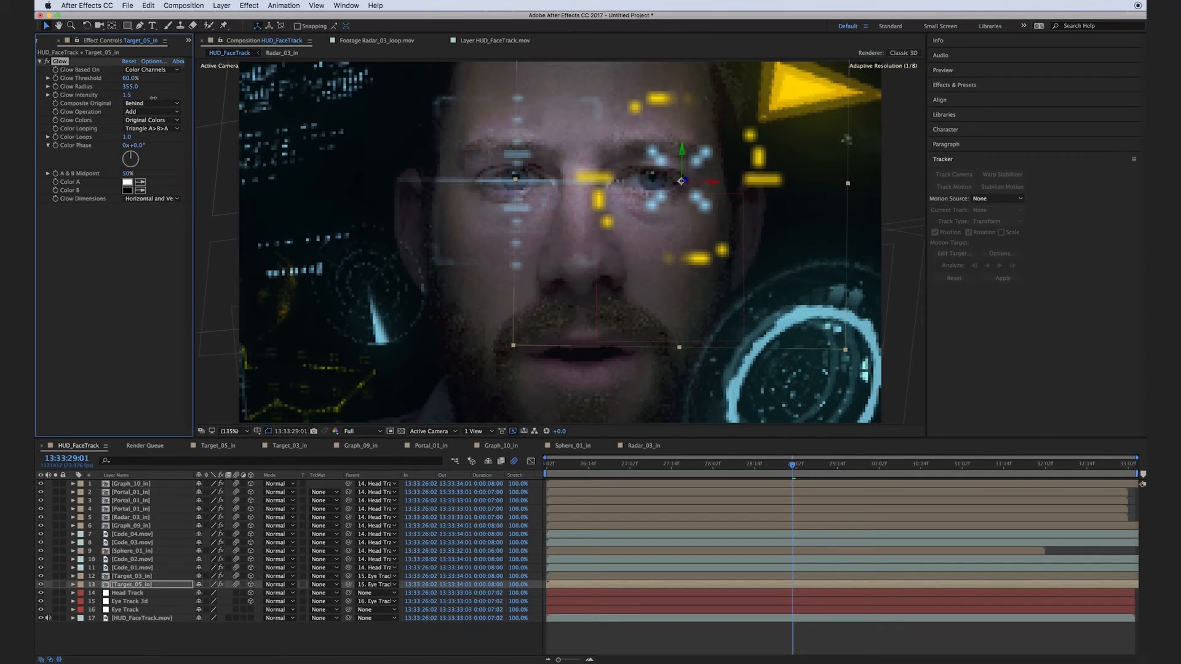
{"action": "left_click", "coordinate": [143, 261]}
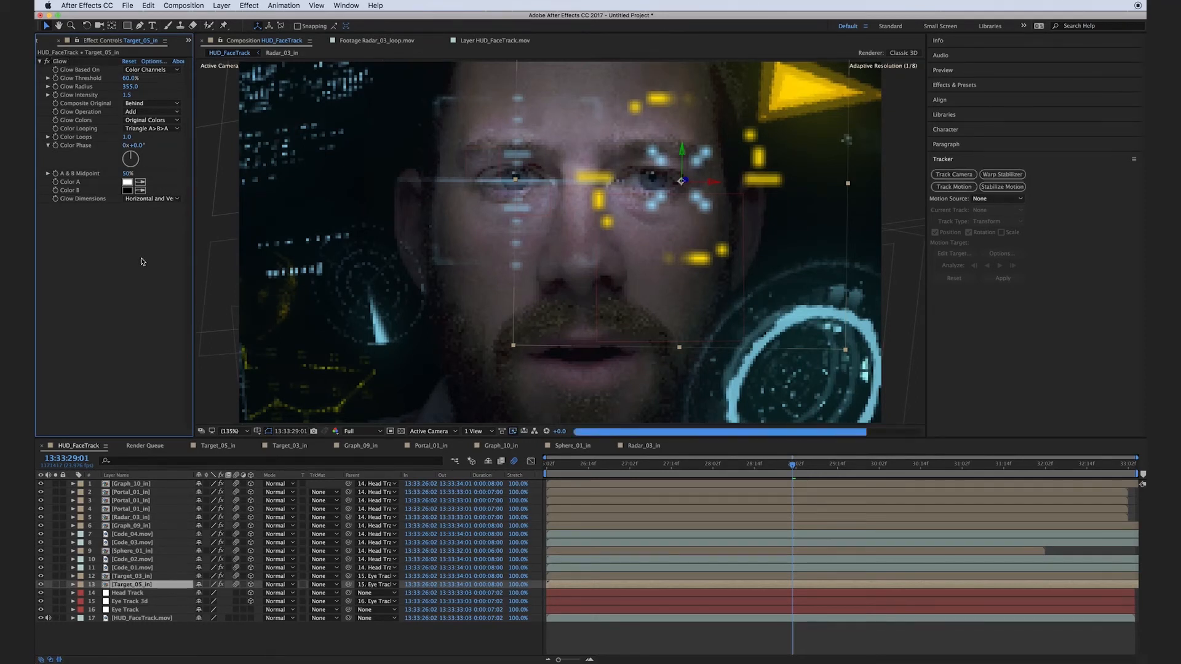
{"action": "left_click", "coordinate": [143, 642]}
Add an adjustment layer to HUD_FaceTrack, apply Curves to it, and raise the upper midtones of the RGB curve slightly.
{"action": "right_click", "coordinate": [141, 643]}
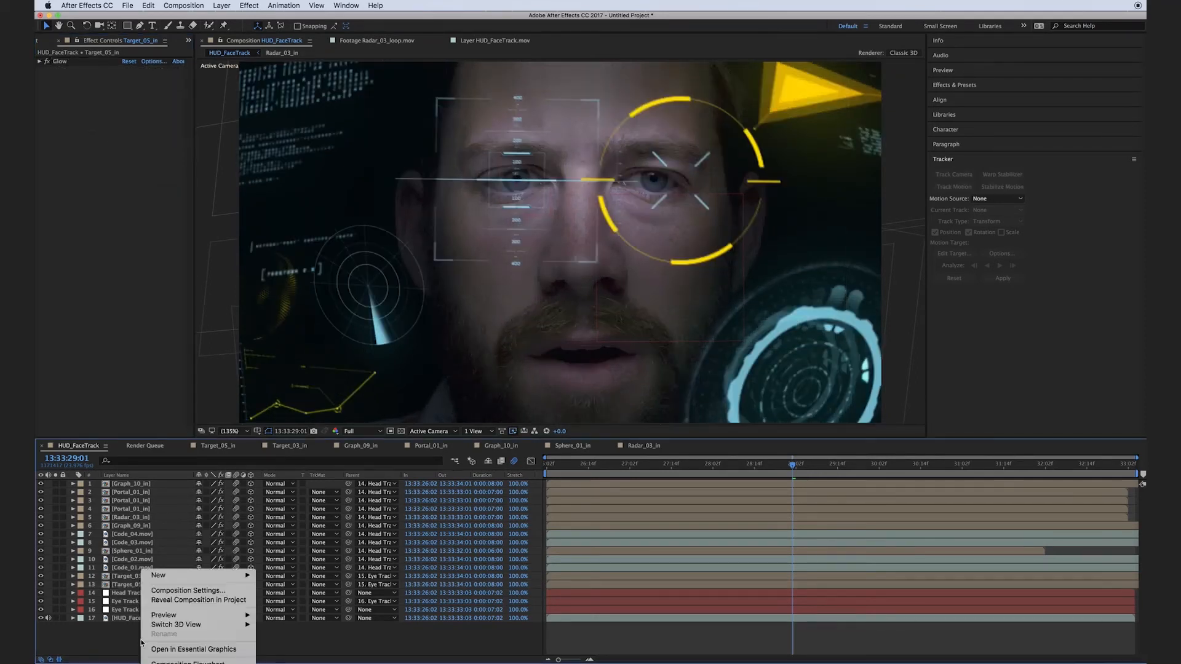
{"action": "mouse_move", "coordinate": [197, 575]}
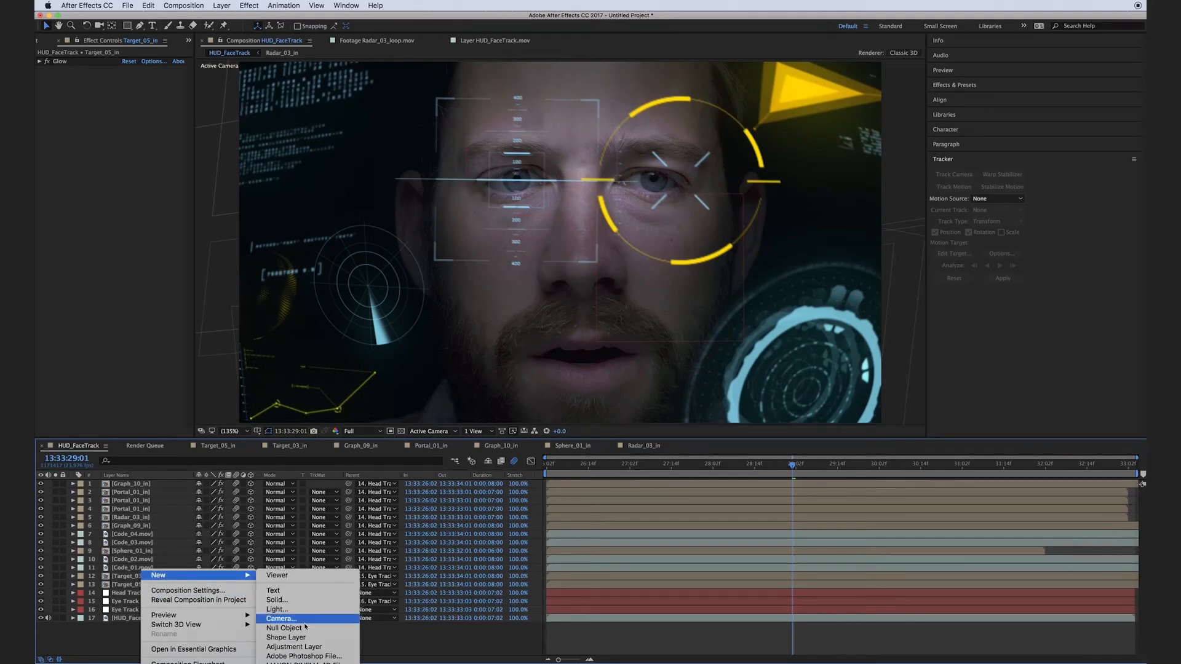
{"action": "left_click", "coordinate": [299, 646]}
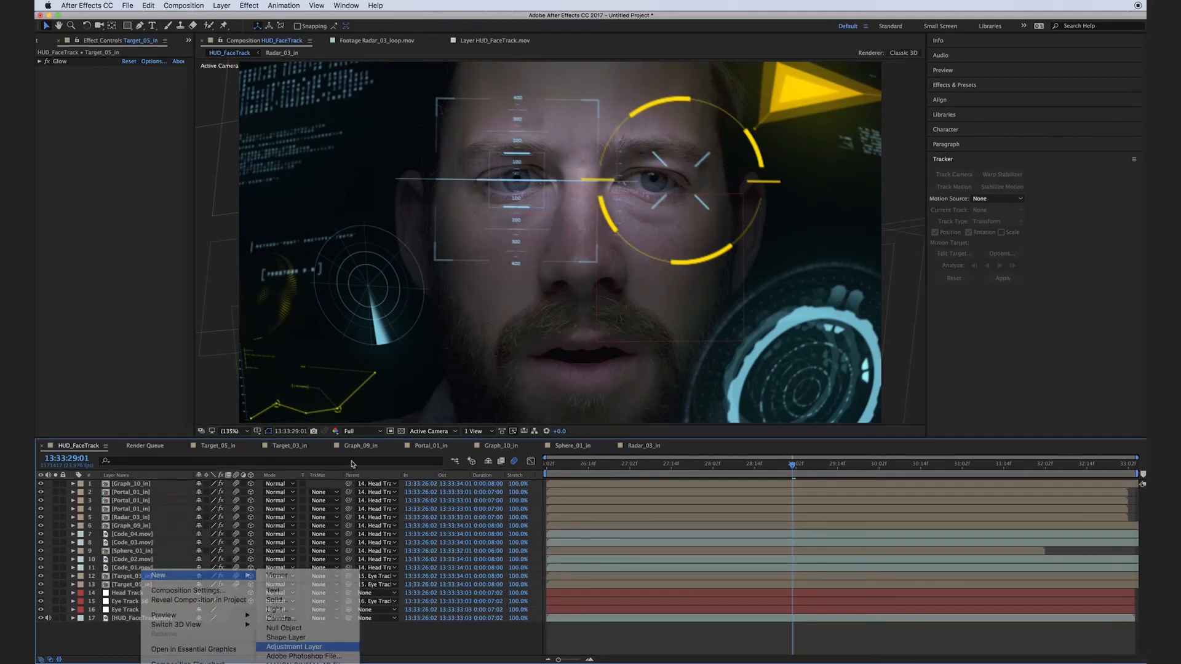
{"action": "left_click", "coordinate": [246, 6]}
{"action": "mouse_move", "coordinate": [301, 99]}
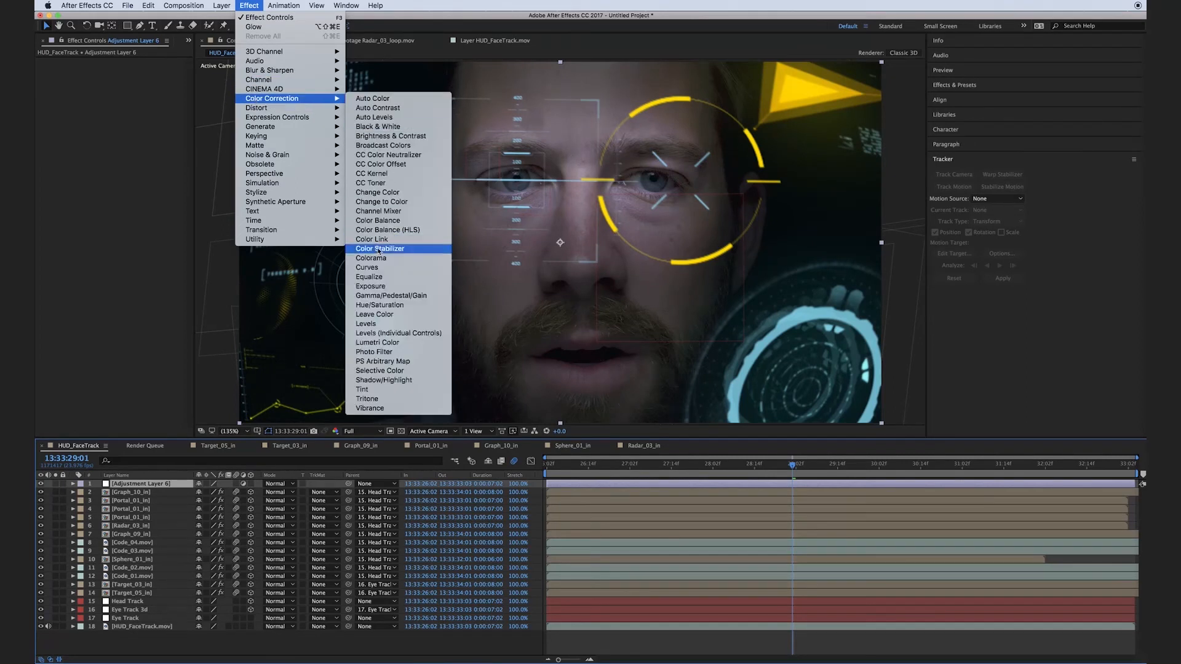
{"action": "left_click", "coordinate": [379, 267]}
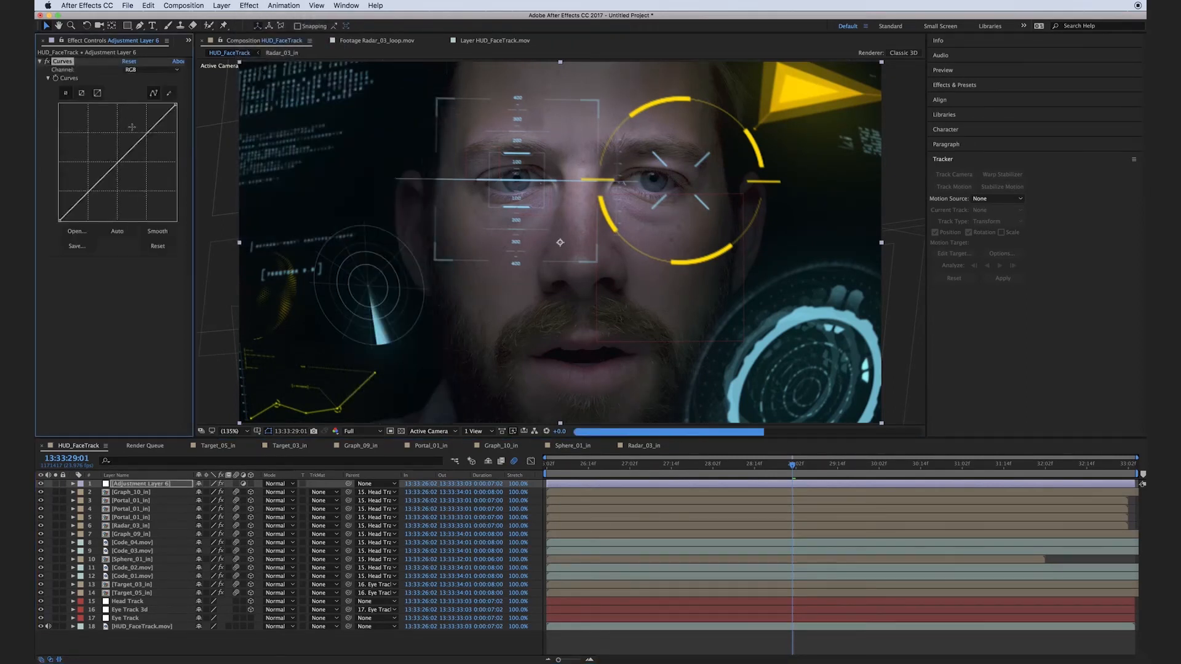
{"action": "left_click_drag", "start_coordinate": [139, 139], "coordinate": [137, 134]}
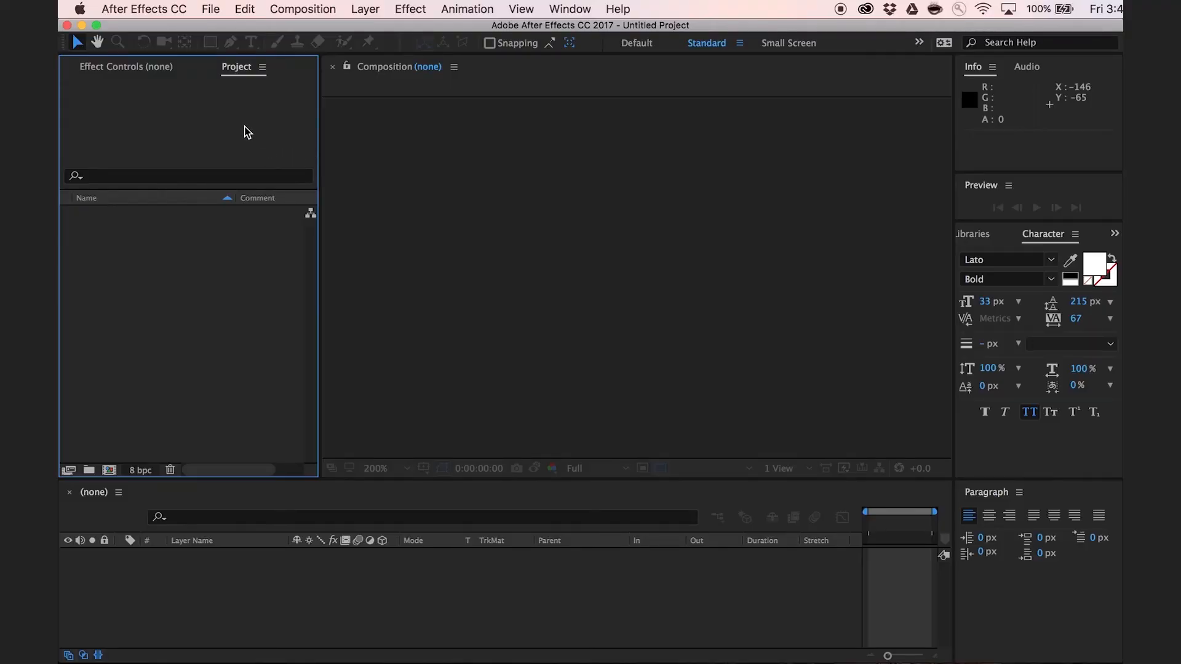
Open the Interface project and accept its conversion from the older After Effects version.
{"action": "left_click", "coordinate": [211, 8]}
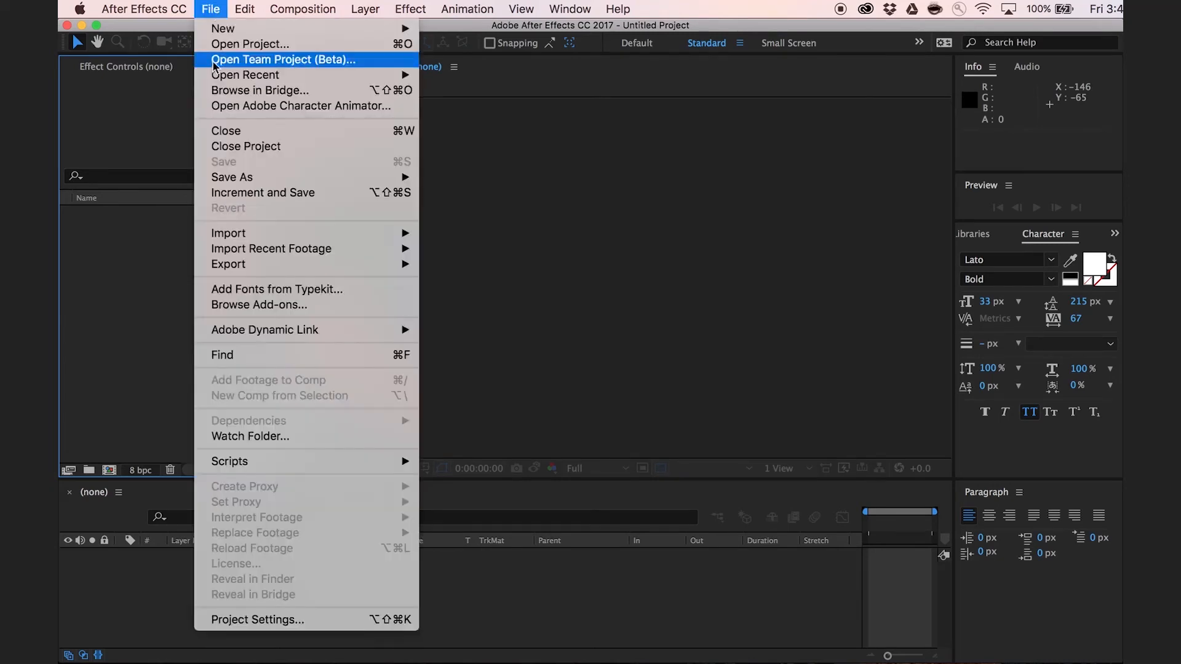
{"action": "left_click", "coordinate": [249, 43]}
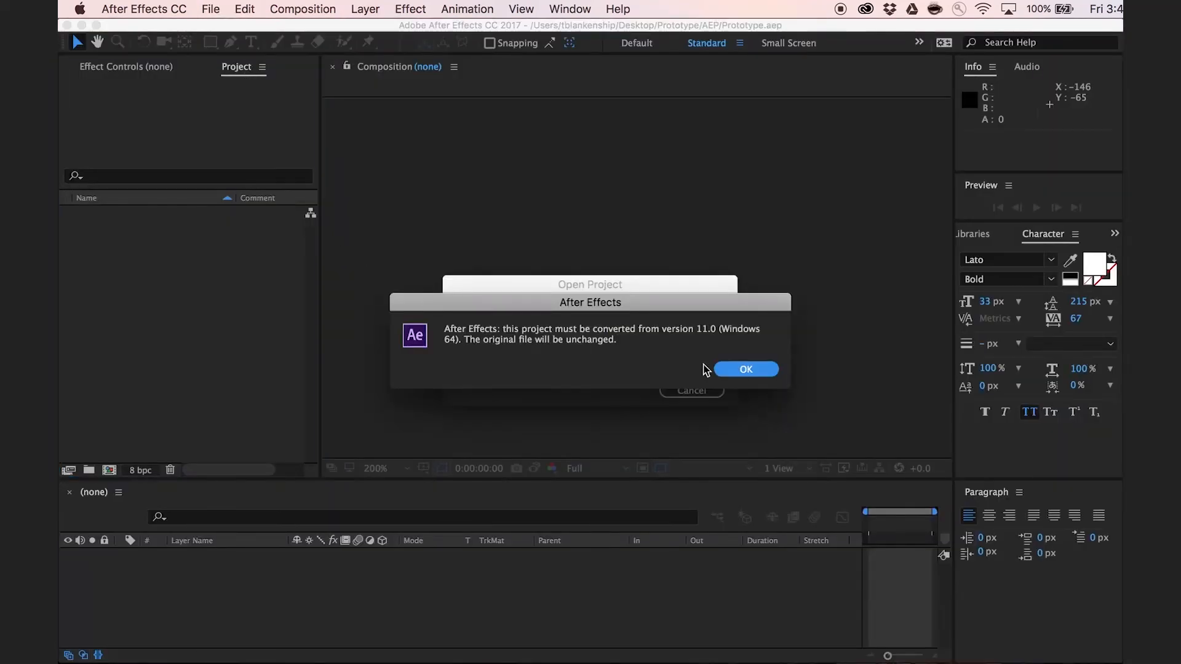
{"action": "left_click", "coordinate": [717, 369]}
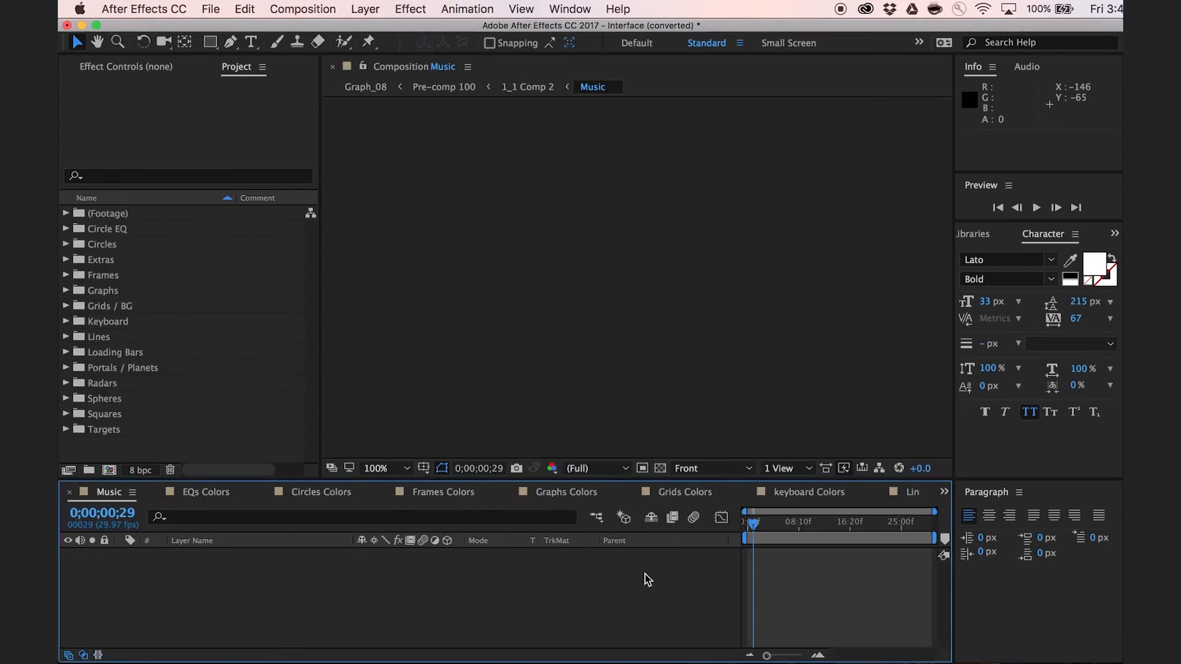
Look through the Grids, Graphs, Frames and Circles Colors compositions of the Interface project.
{"action": "left_click", "coordinate": [674, 494]}
{"action": "left_click", "coordinate": [565, 492]}
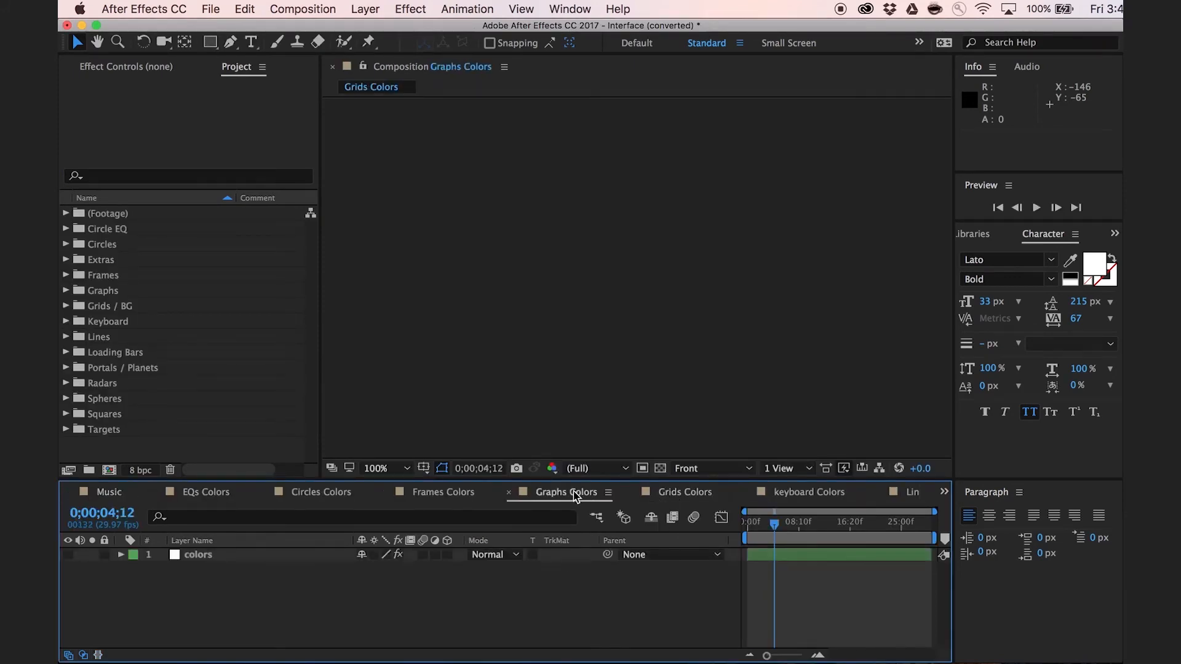
{"action": "left_click", "coordinate": [442, 492]}
{"action": "left_click", "coordinate": [309, 499]}
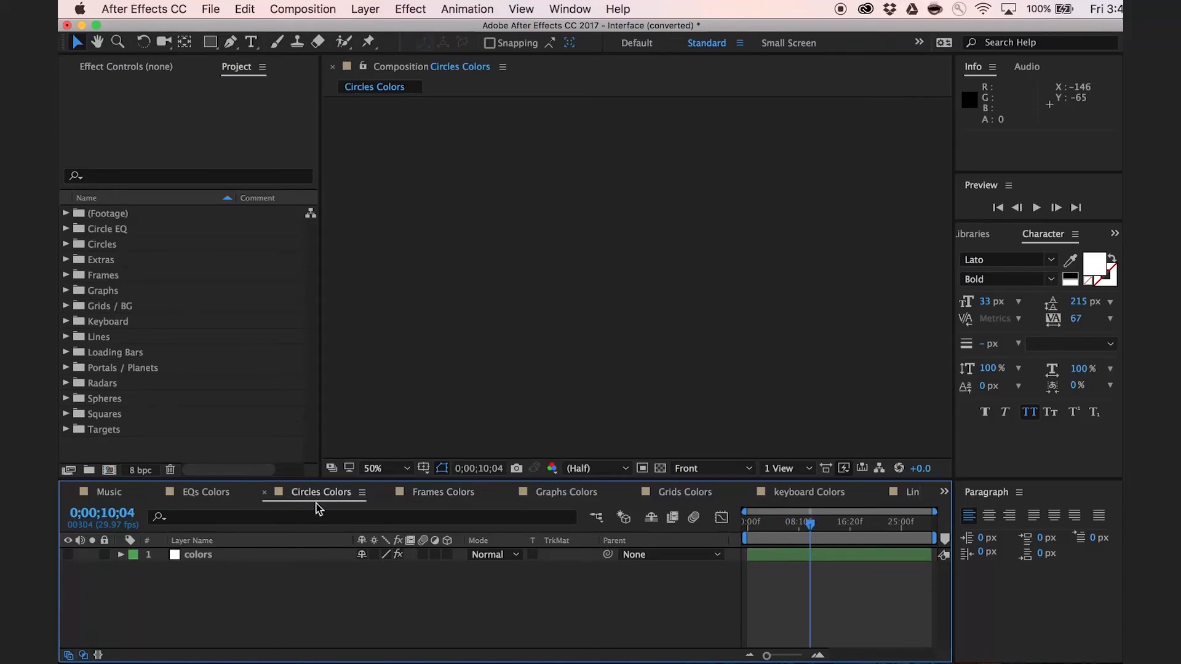
{"action": "scroll", "coordinate": [321, 497], "scroll_direction": "up", "scroll_amount": 2}
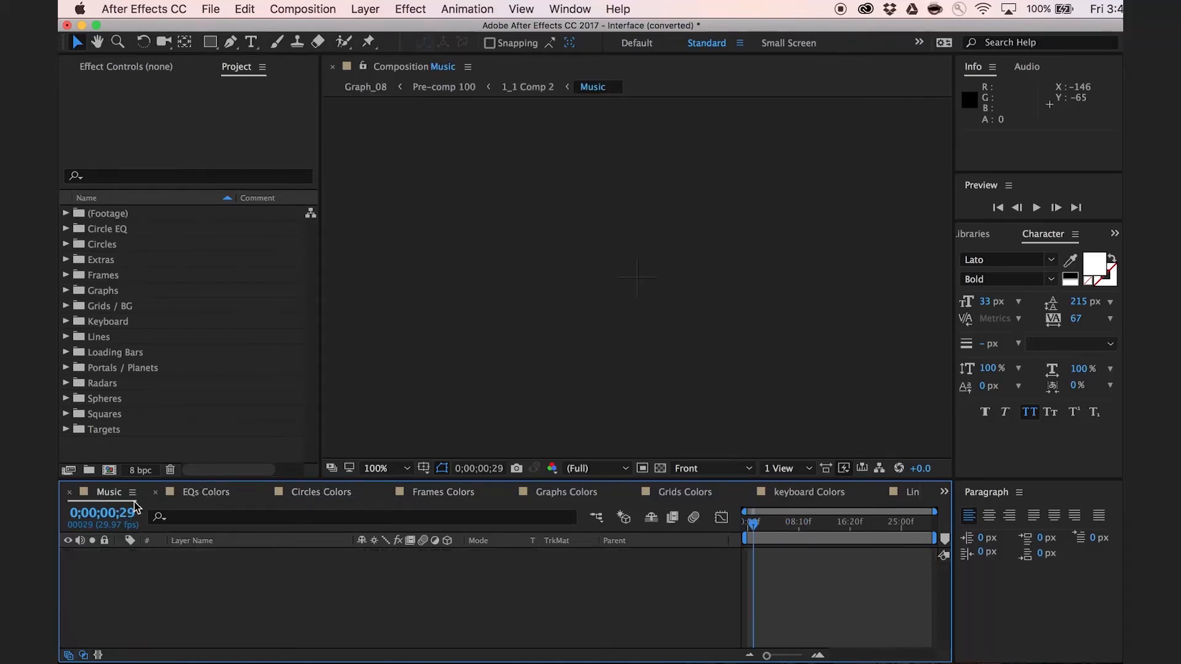
Open the effect controls of the colors layer in the Circles Colors composition.
{"action": "left_click", "coordinate": [338, 496]}
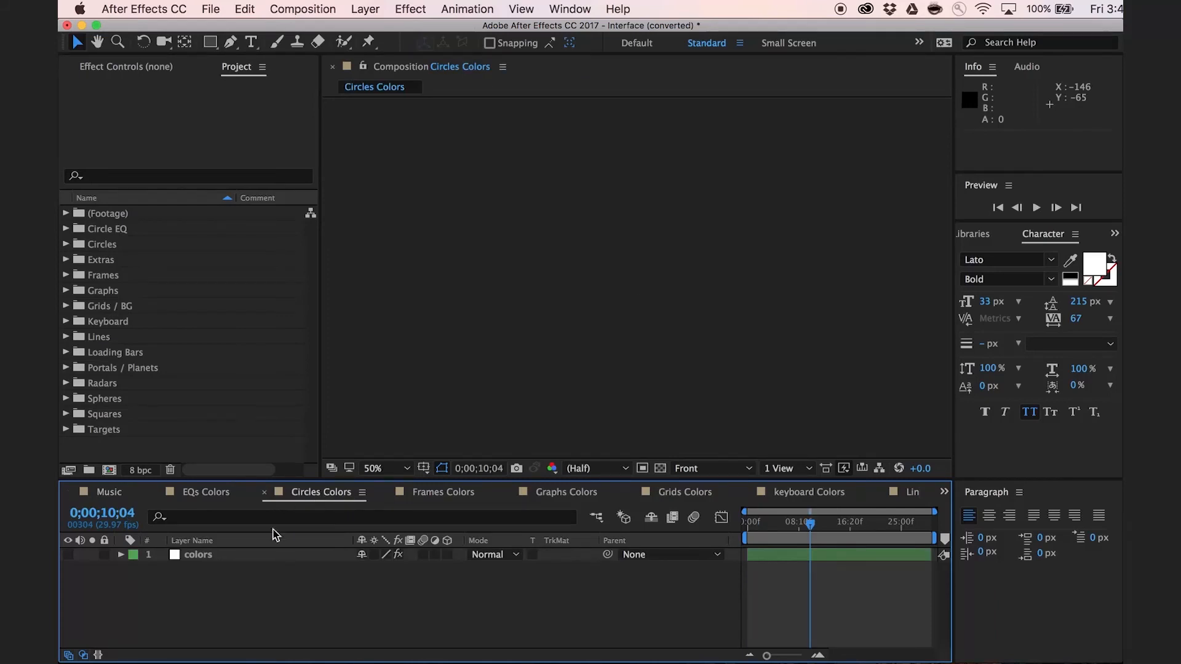
{"action": "left_click", "coordinate": [183, 559]}
{"action": "left_click", "coordinate": [206, 561]}
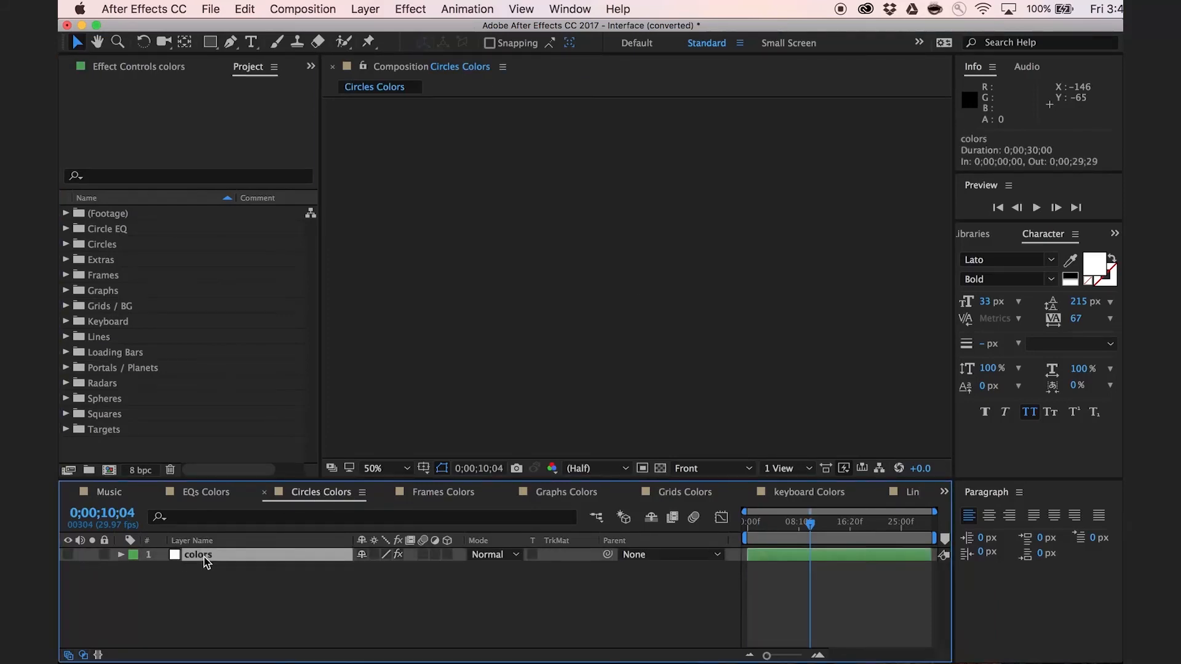
{"action": "left_click", "coordinate": [135, 68]}
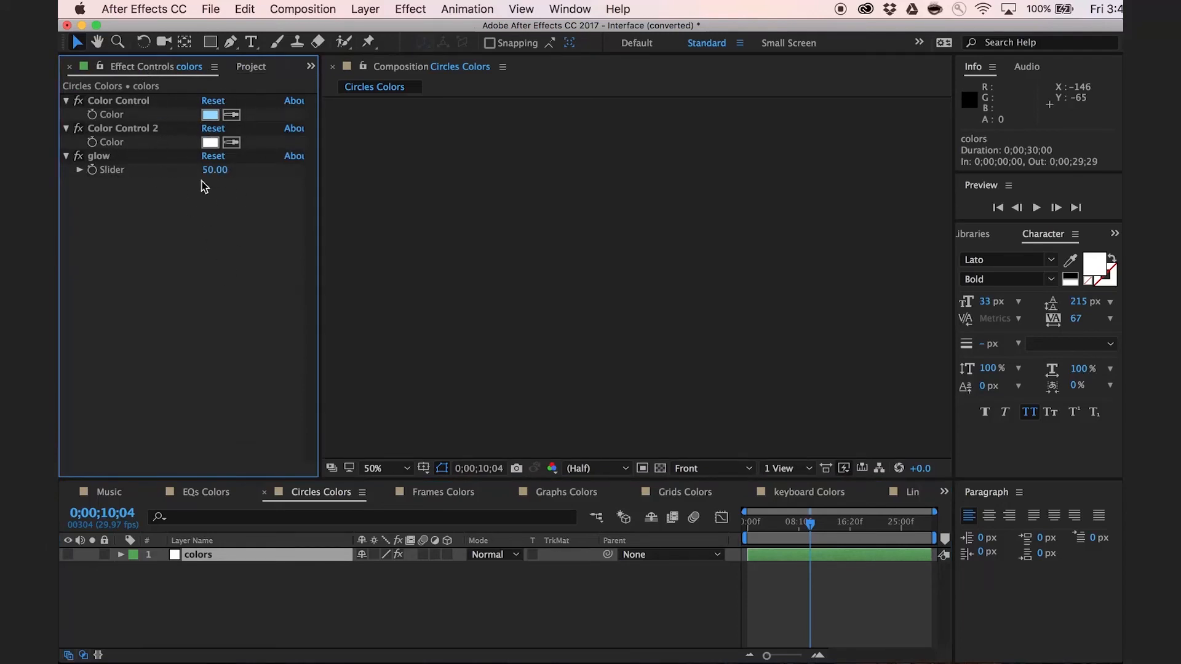
Set the first Color Control of the colors layer in the Graphs Colors composition to a saturated bright green.
{"action": "left_click", "coordinate": [572, 497]}
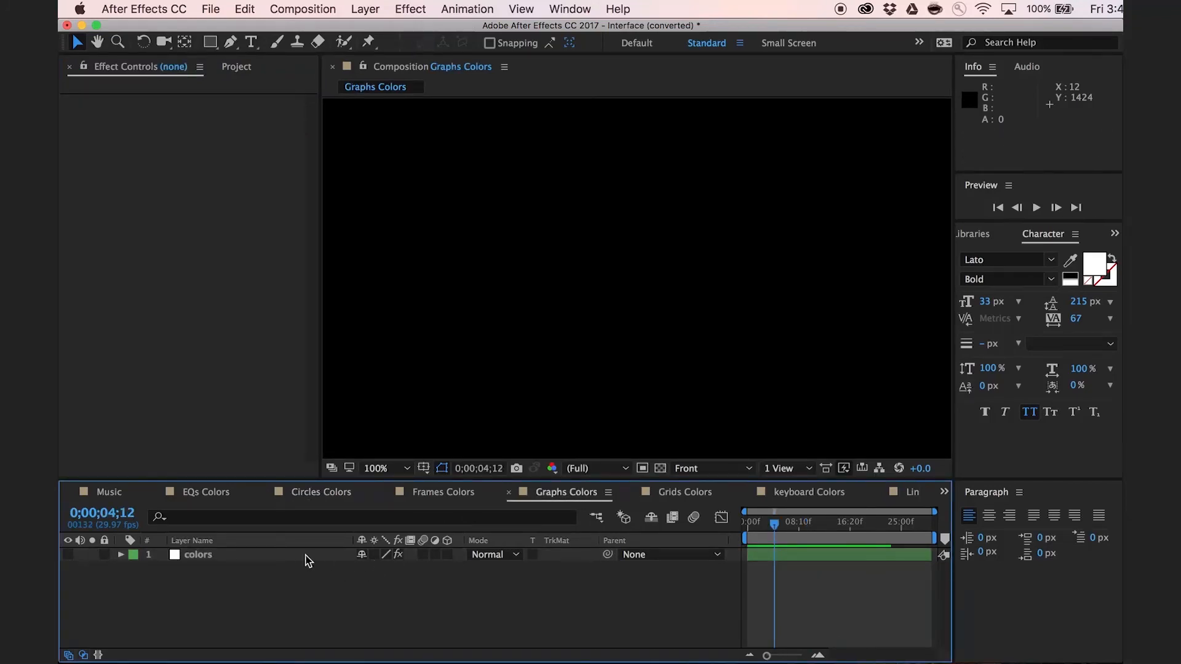
{"action": "left_click", "coordinate": [207, 563]}
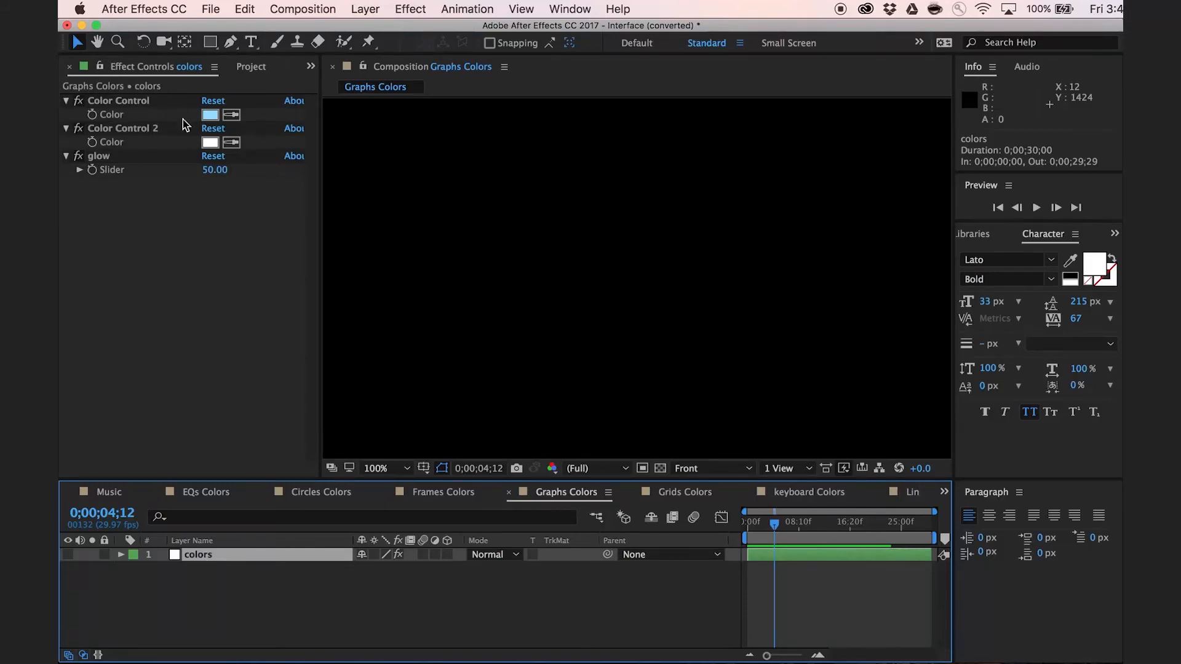
{"action": "left_click", "coordinate": [210, 114]}
{"action": "left_click", "coordinate": [293, 269]}
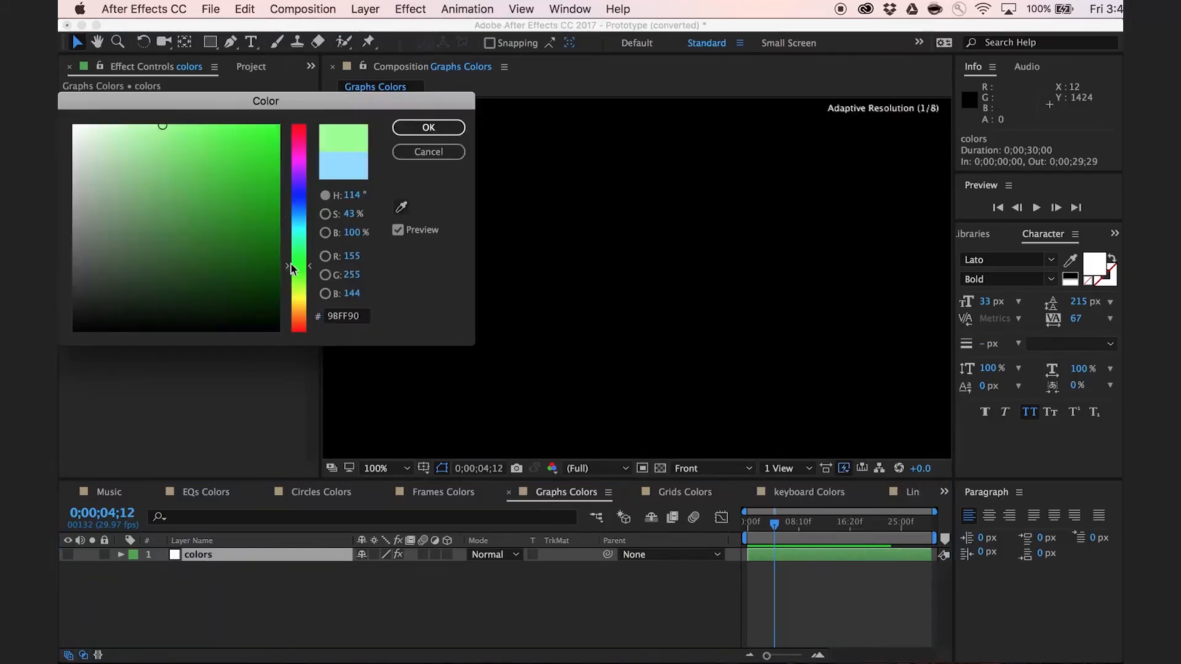
{"action": "left_click_drag", "start_coordinate": [258, 210], "coordinate": [314, 126]}
{"action": "left_click", "coordinate": [428, 127]}
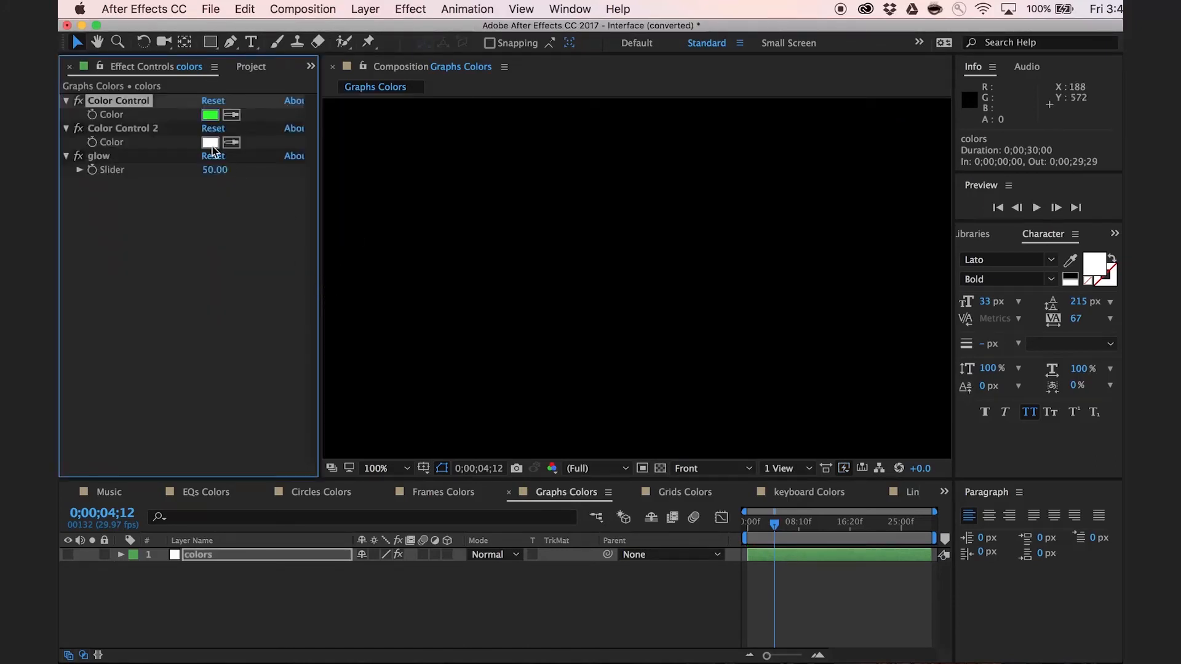
Set Color Control 2 of the Graphs Colors colors layer to a bright red and deselect the layer.
{"action": "left_click", "coordinate": [209, 142]}
{"action": "left_click_drag", "start_coordinate": [259, 178], "coordinate": [292, 98]}
{"action": "left_click", "coordinate": [429, 127]}
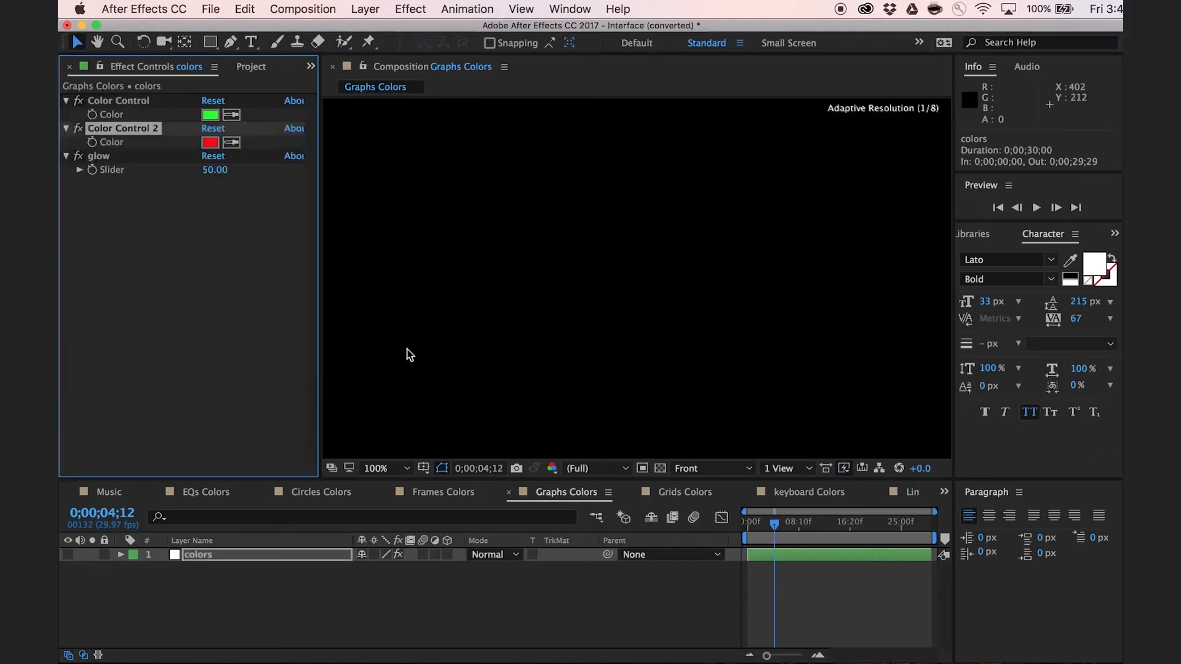
{"action": "left_click", "coordinate": [294, 601]}
Add the 147_short_cyber-consipiracies_0066.wav audio file from Finder to the Music composition as a layer.
{"action": "key", "text": "super+0"}
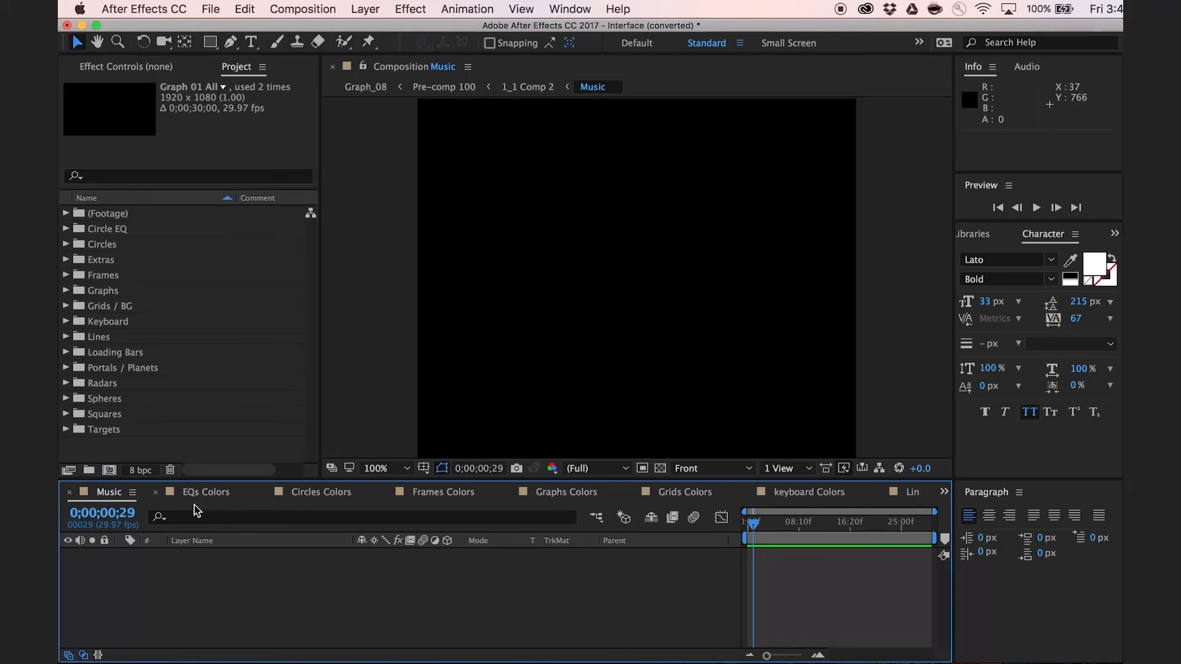
{"action": "key", "text": "super+Tab"}
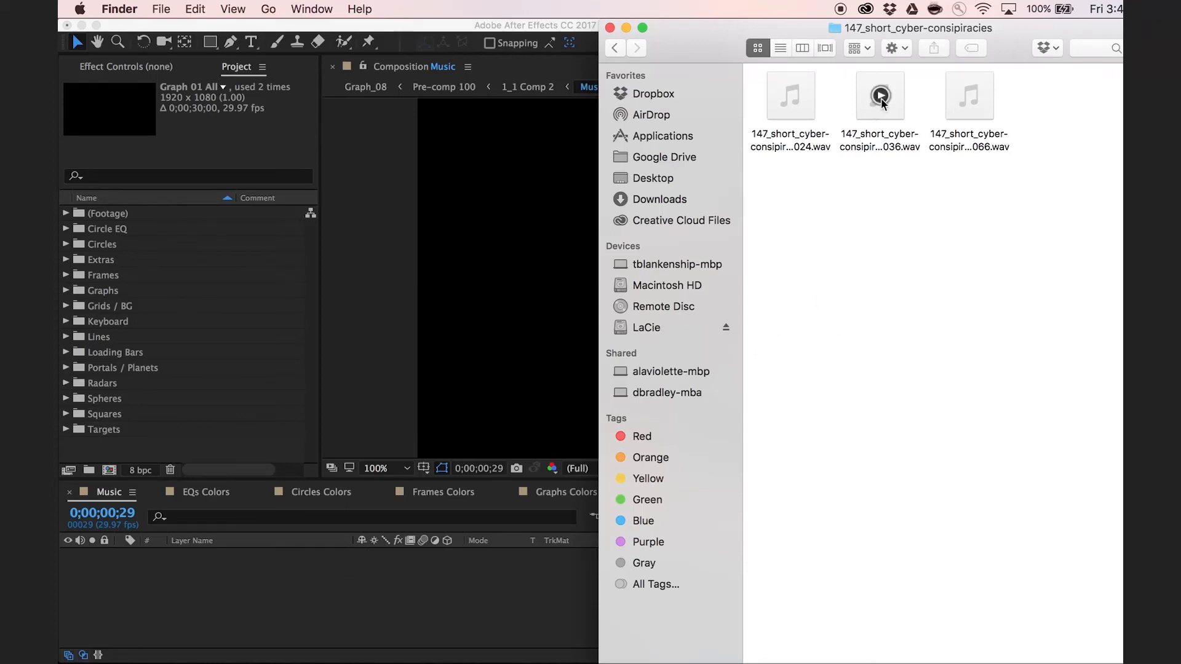
{"action": "left_click_drag", "start_coordinate": [984, 101], "coordinate": [394, 569]}
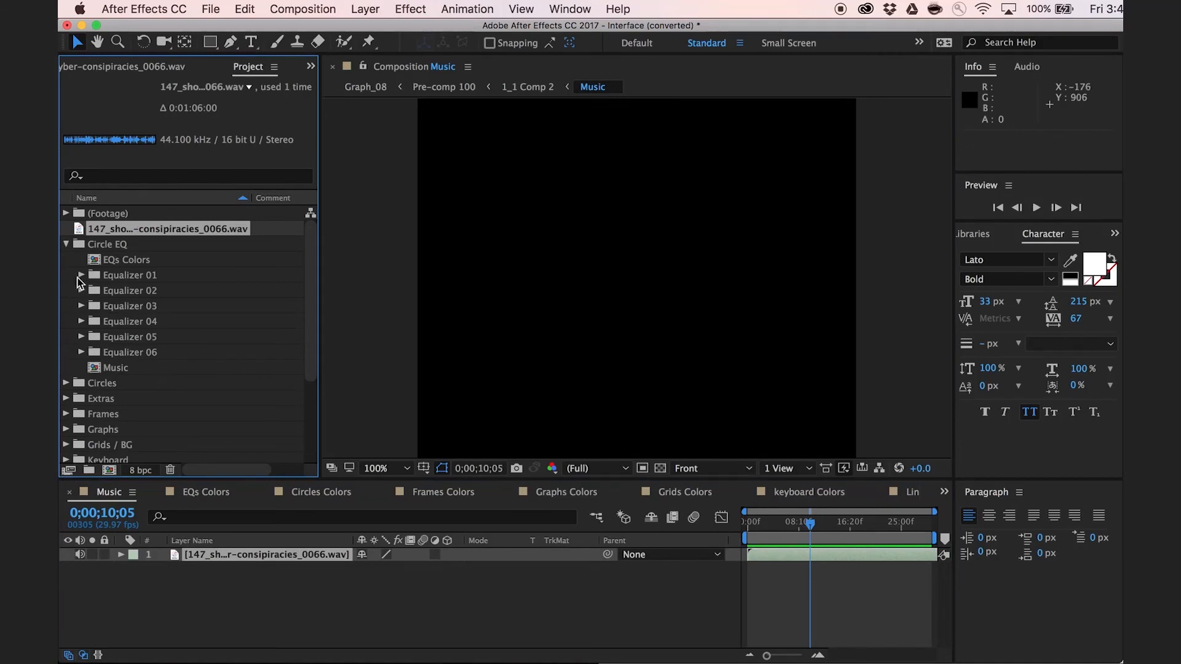
Open the Equalizer 01 composition from the Circle EQ folder and check its audio-driven animation at another time.
{"action": "left_click", "coordinate": [80, 276]}
{"action": "double_click", "coordinate": [147, 290]}
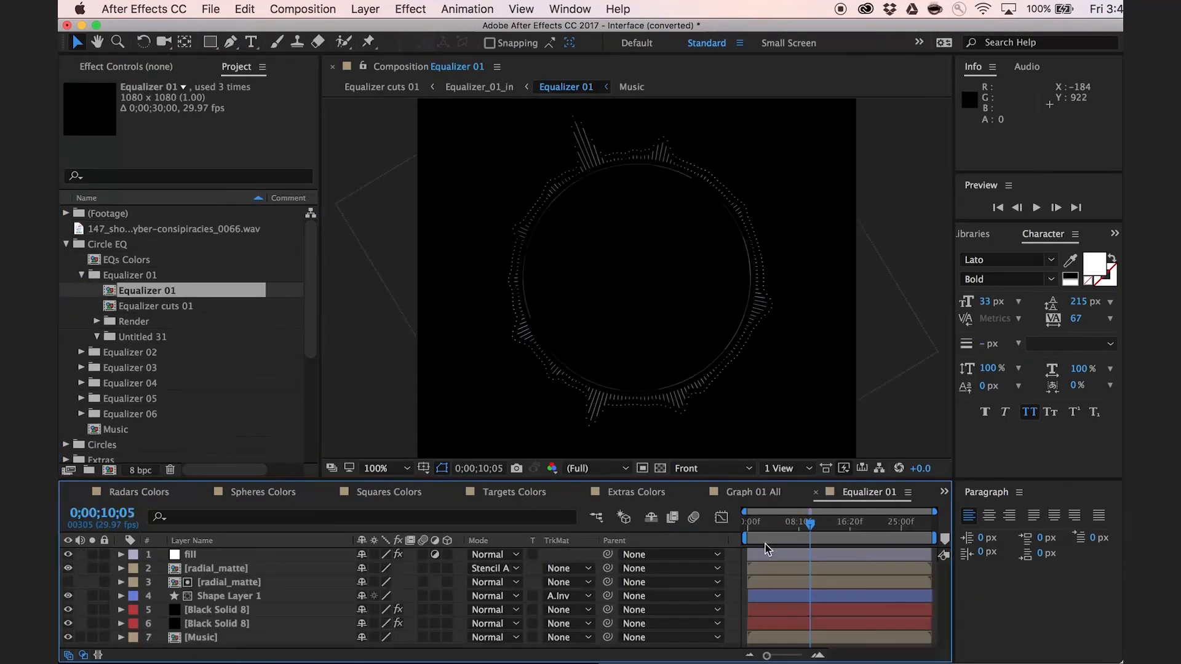
{"action": "left_click", "coordinate": [865, 522]}
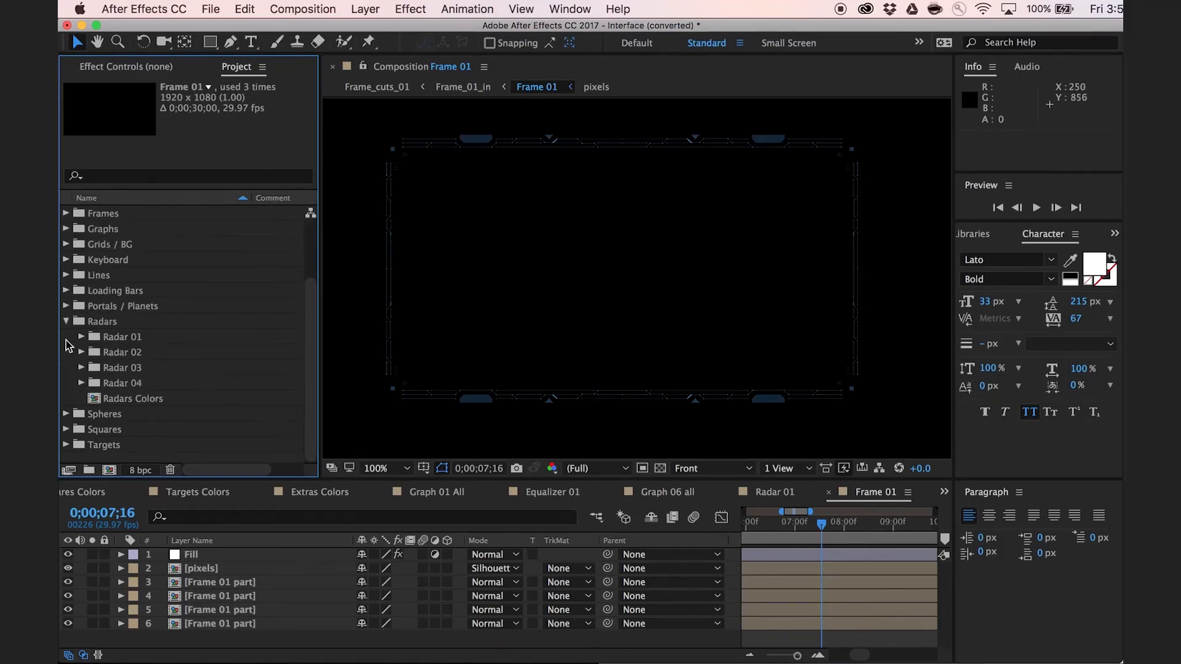
Open the Radar 01 composition's nested Pre-comp 32 and enlarge the timeline area to examine its layers.
{"action": "left_click", "coordinate": [81, 337]}
{"action": "left_click", "coordinate": [106, 355]}
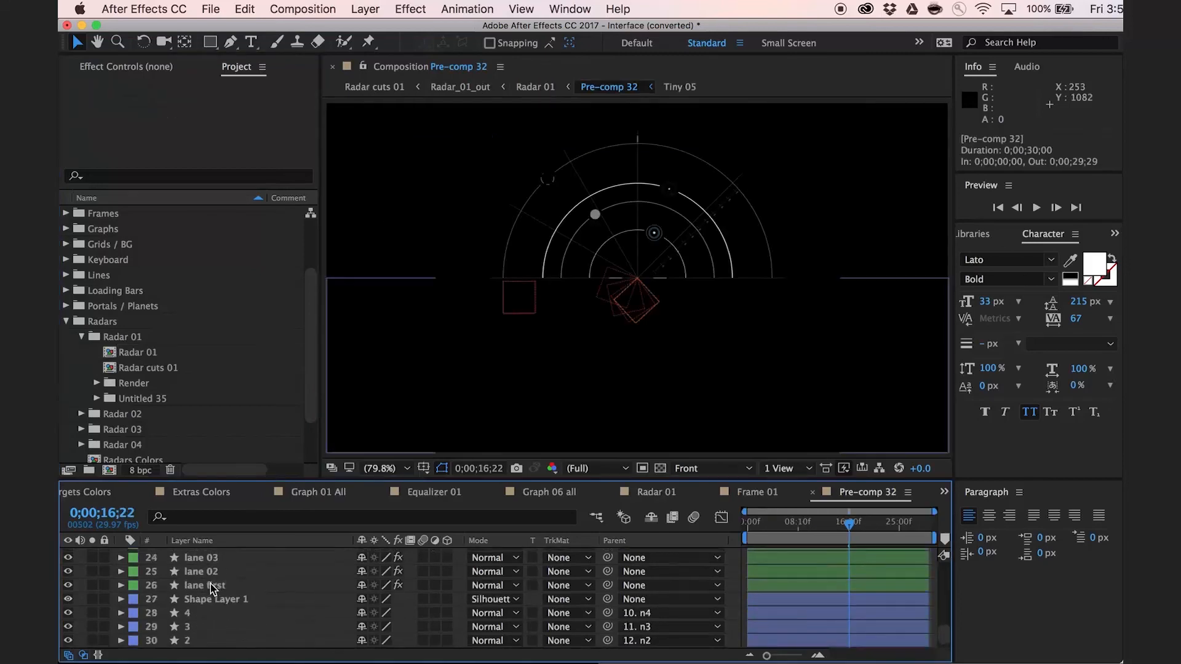
{"action": "scroll", "coordinate": [211, 609], "scroll_direction": "down", "scroll_amount": 3}
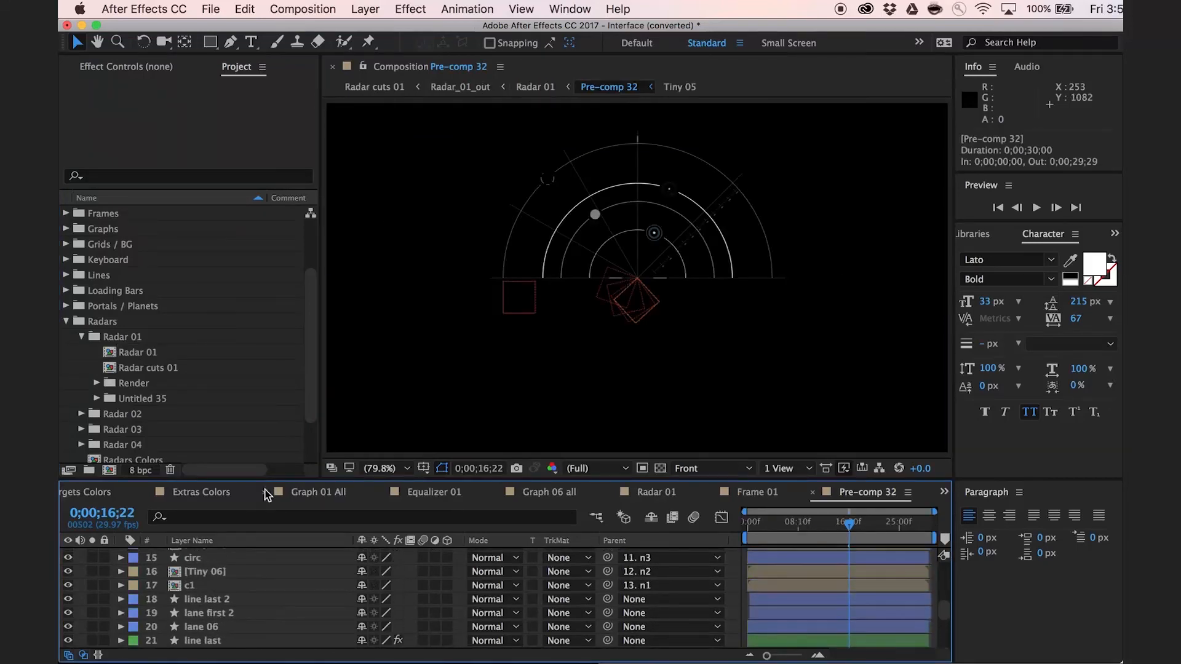
{"action": "left_click_drag", "start_coordinate": [272, 480], "coordinate": [295, 313]}
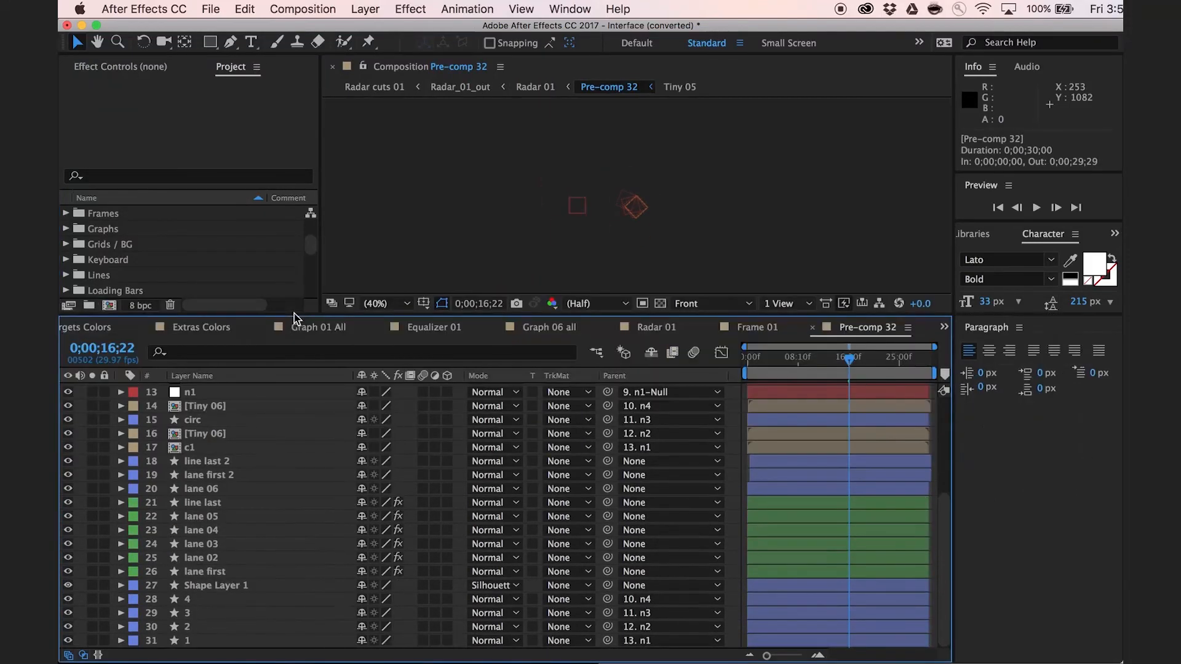